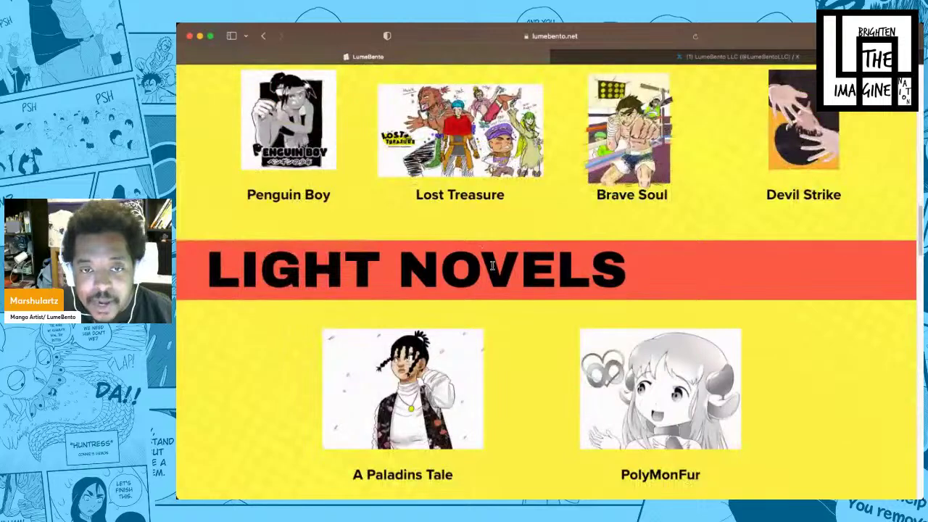
- Browse the LumeBento home page's manga, light novel, newsletter and contest sections
scroll(480, 296, up, 3)
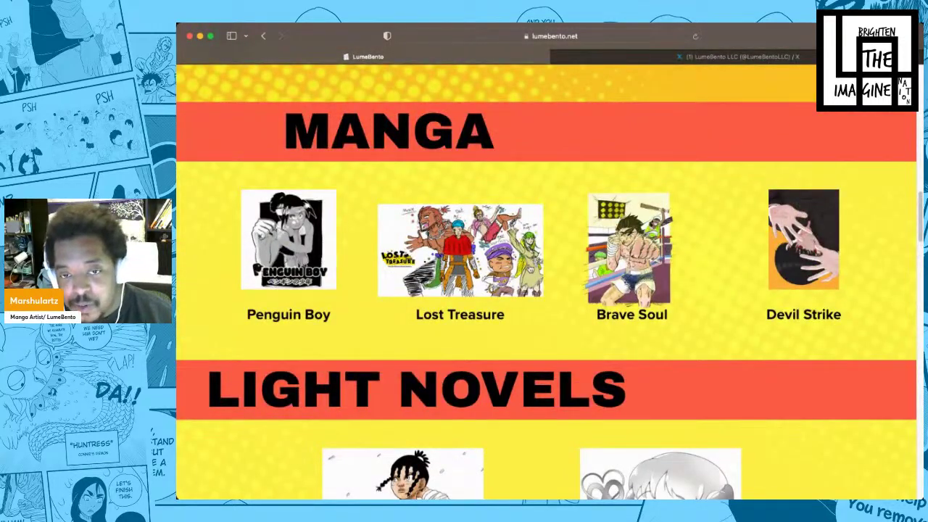
scroll(504, 267, down, 1)
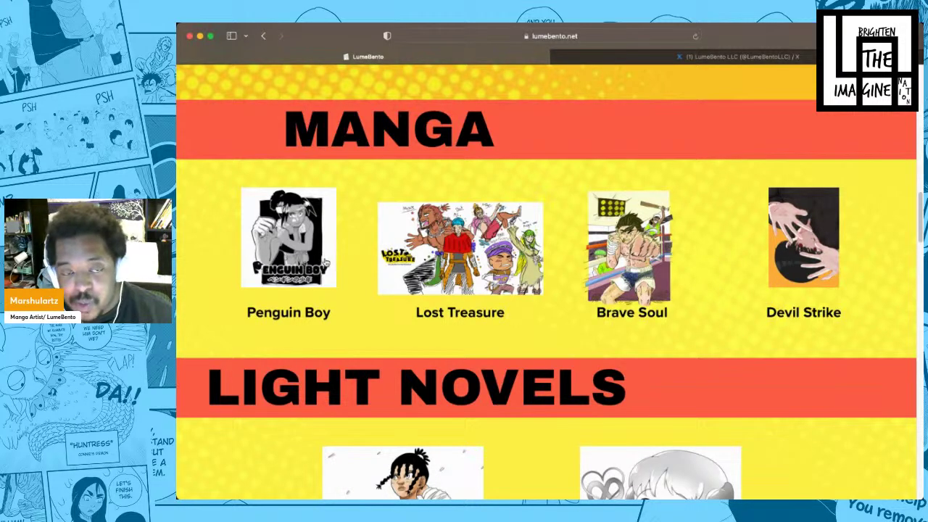
scroll(324, 262, down, 3)
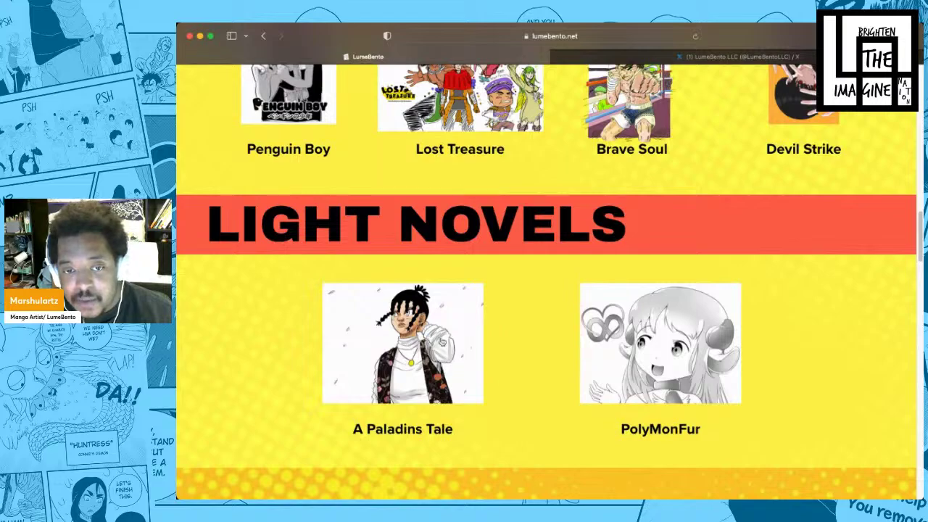
scroll(622, 384, up, 1)
scroll(623, 384, down, 1)
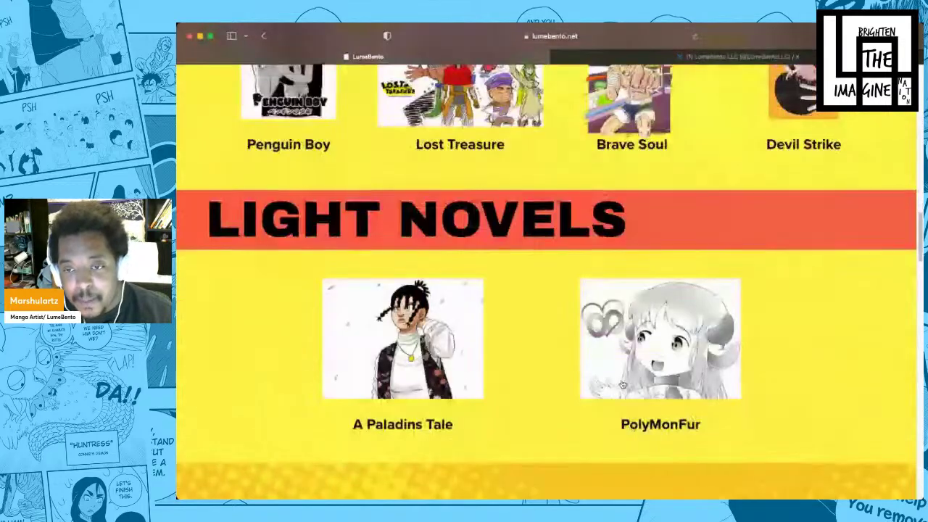
scroll(613, 375, down, 6)
scroll(608, 371, down, 5)
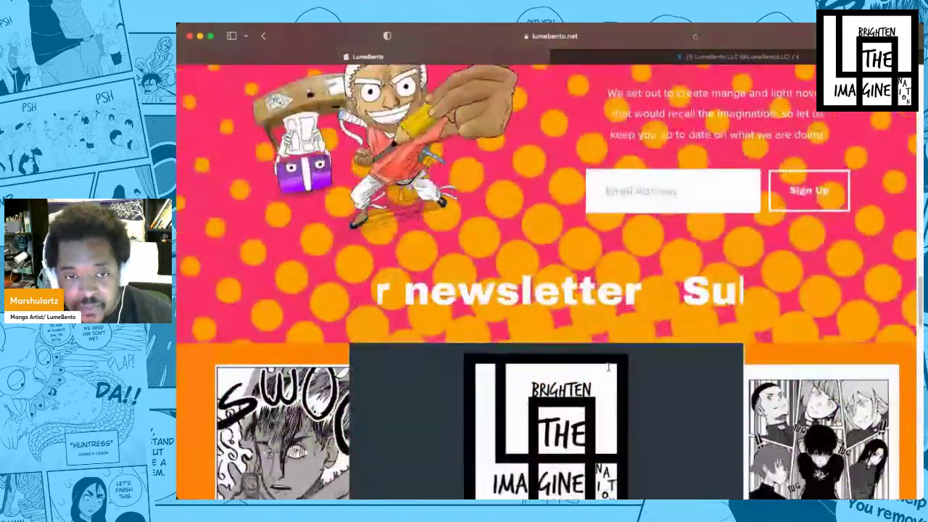
scroll(602, 333, up, 4)
scroll(597, 293, down, 1)
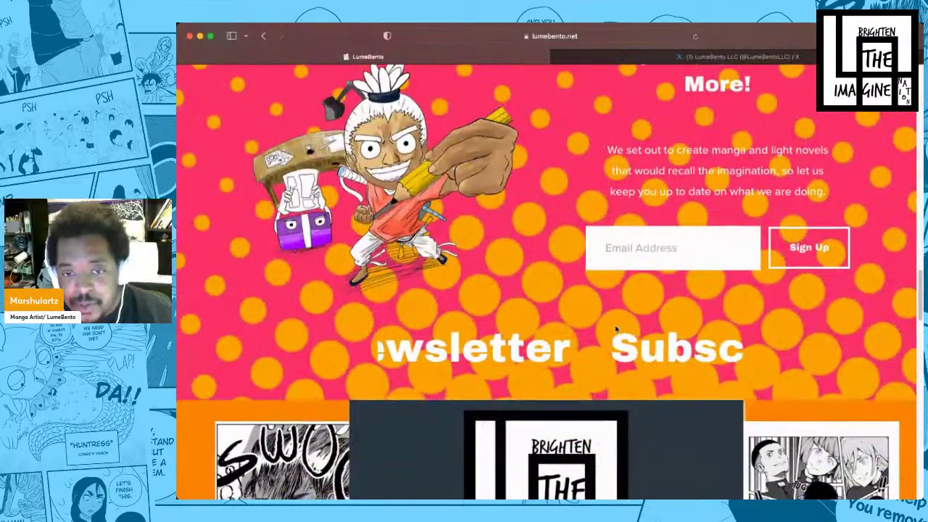
scroll(598, 294, down, 10)
scroll(549, 265, down, 4)
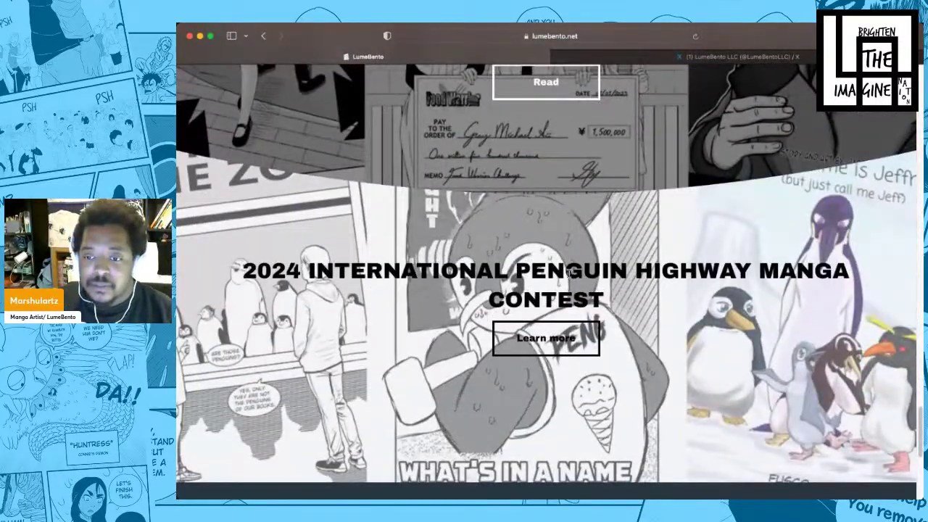
scroll(569, 270, up, 20)
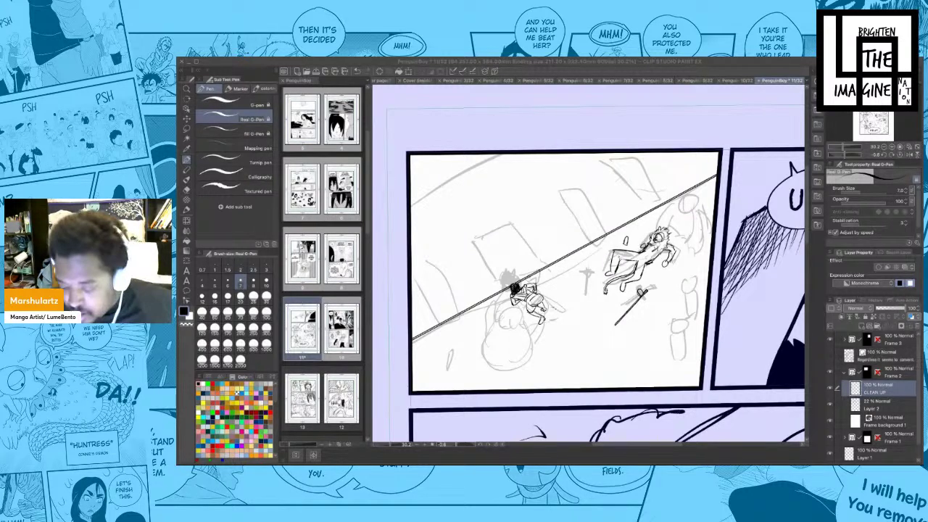
- Switch to Clip Studio Paint and refine the reclining figure's legs in page 11's first panel with the Real G-Pen on the CLEAN UP layer
click(491, 64)
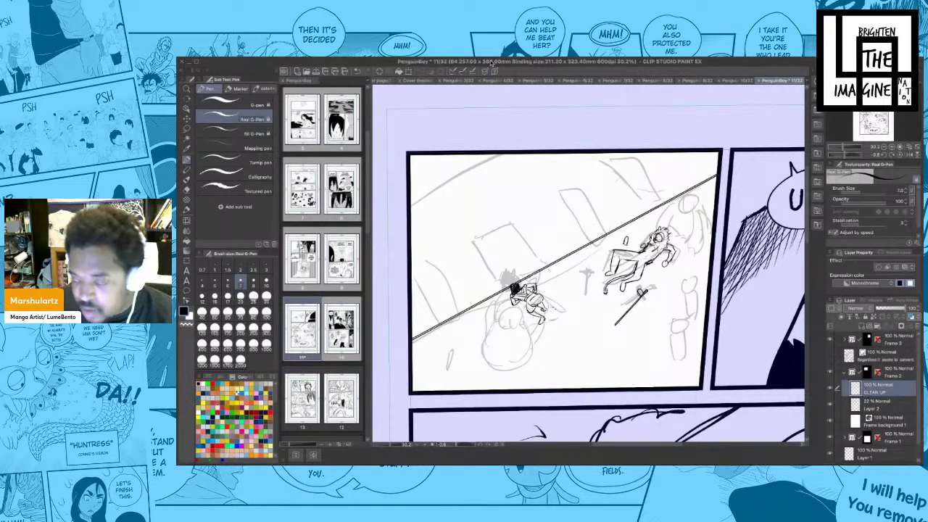
scroll(537, 265, up, 1)
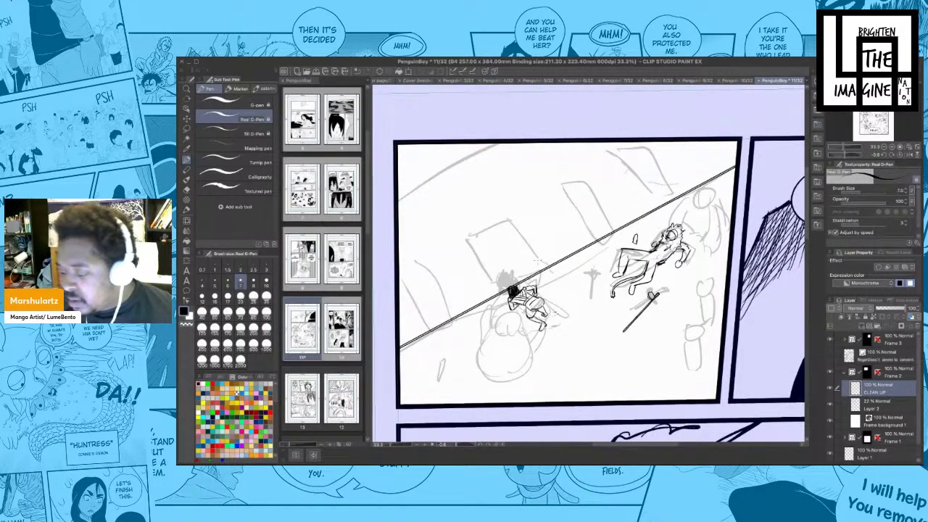
drag(629, 262, 634, 268)
drag(632, 264, 611, 254)
key(super+z)
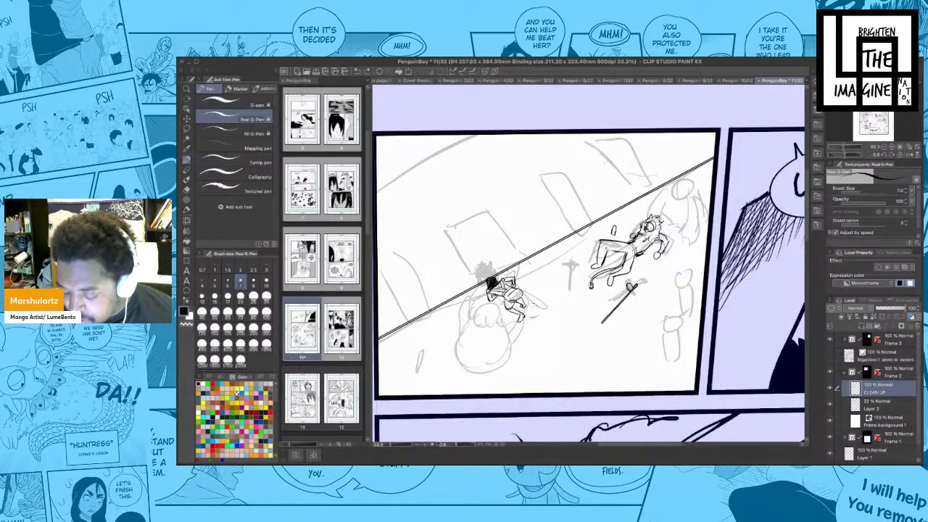
drag(641, 256, 622, 256)
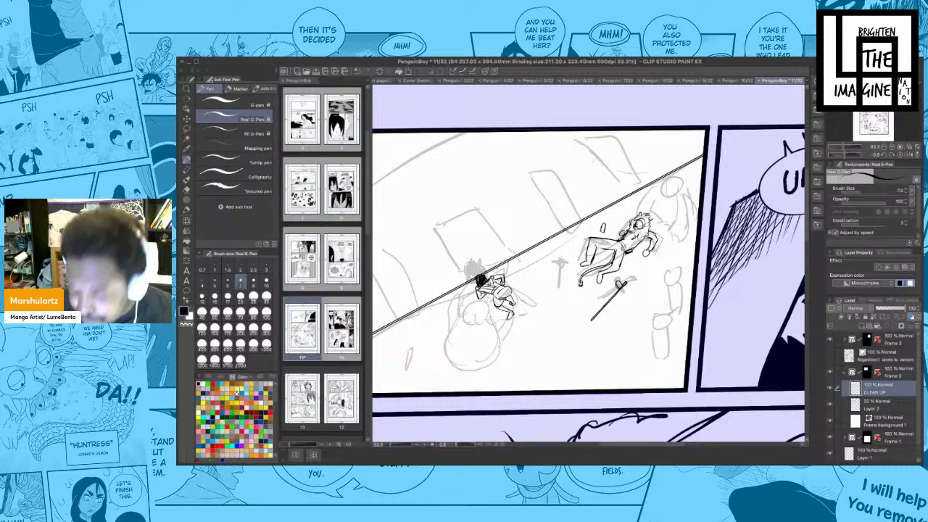
drag(635, 266, 627, 263)
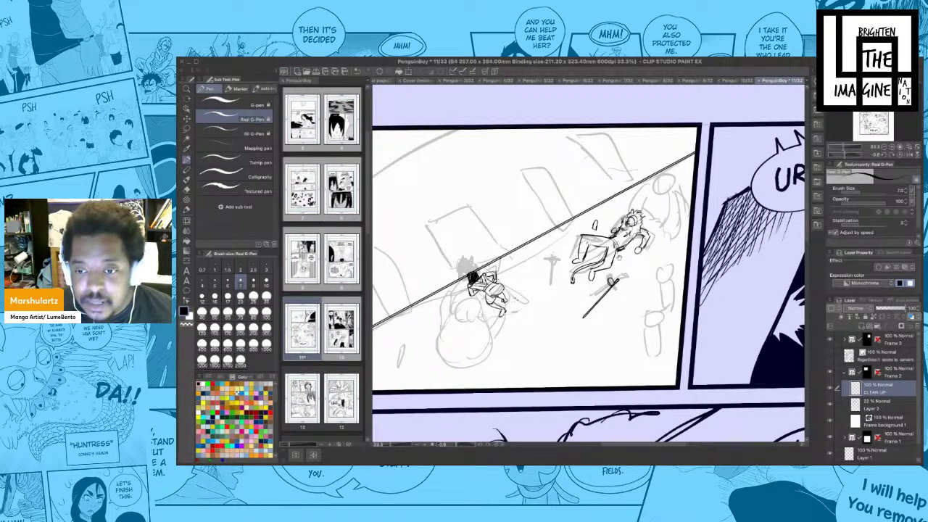
drag(630, 263, 655, 260)
- Switch to the G-pen and ink the lower body of the small figure below the diagonal line
click(235, 103)
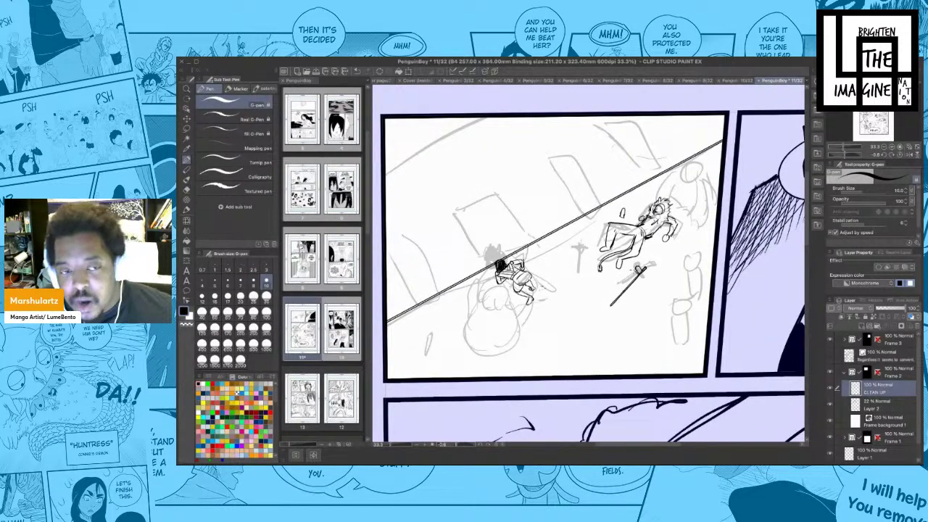
drag(678, 252, 671, 257)
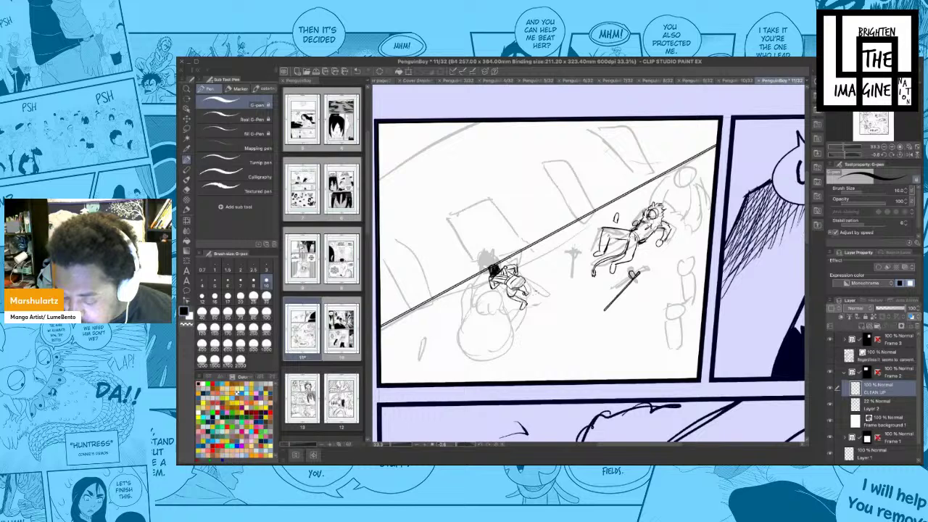
drag(632, 235, 657, 229)
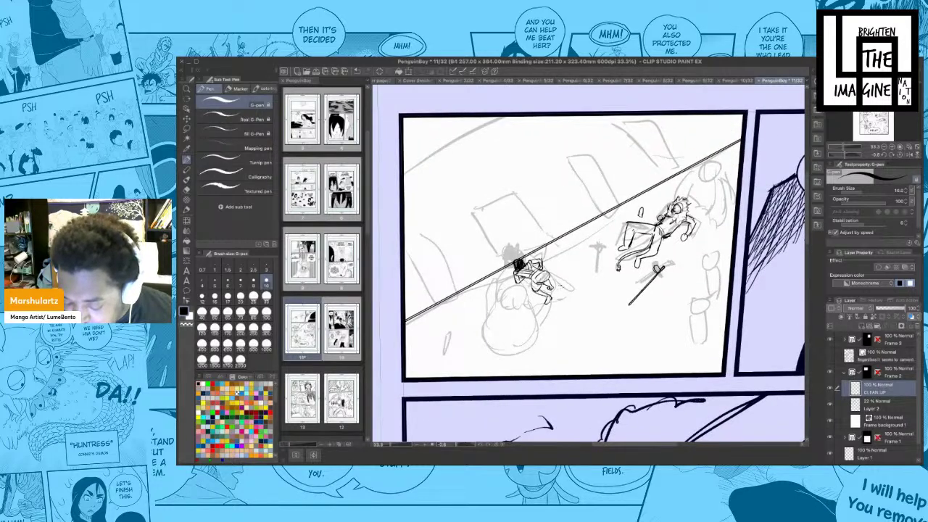
mouse_move(543, 268)
mouse_down()
mouse_move(531, 286)
mouse_move(543, 269)
mouse_move(554, 285)
mouse_up()
key(ctrl+z)
mouse_move(547, 283)
mouse_down()
mouse_move(557, 282)
mouse_move(540, 287)
mouse_move(545, 294)
mouse_up()
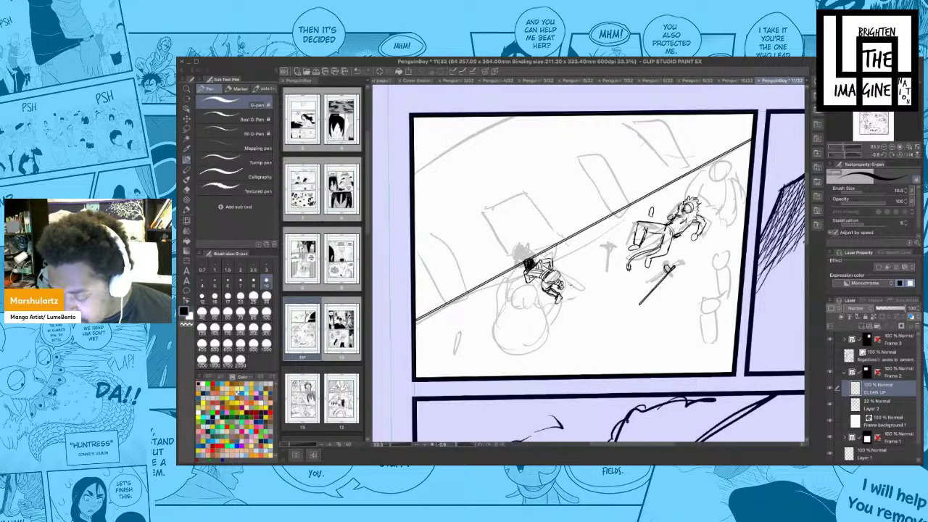
- Ink heavier clothing and arm lines on the reclining figure with the G-pen
drag(667, 254, 654, 262)
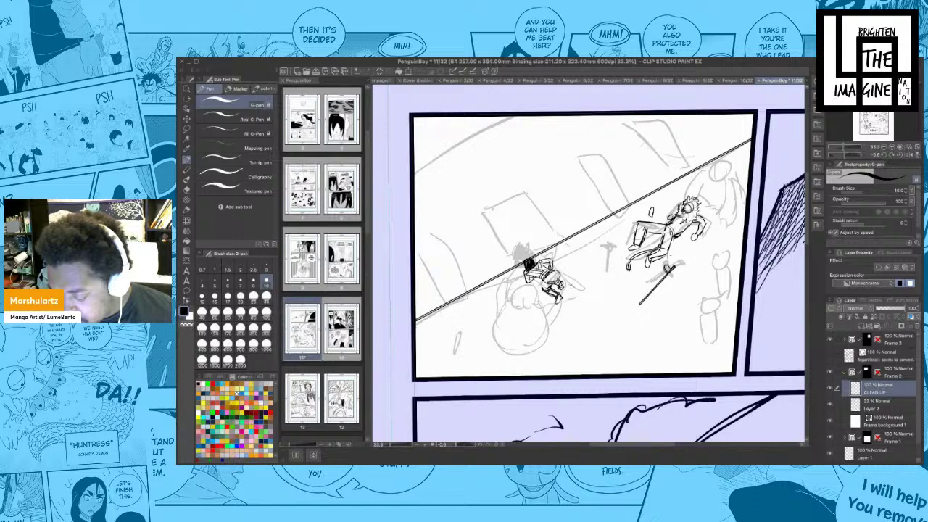
drag(684, 232, 666, 227)
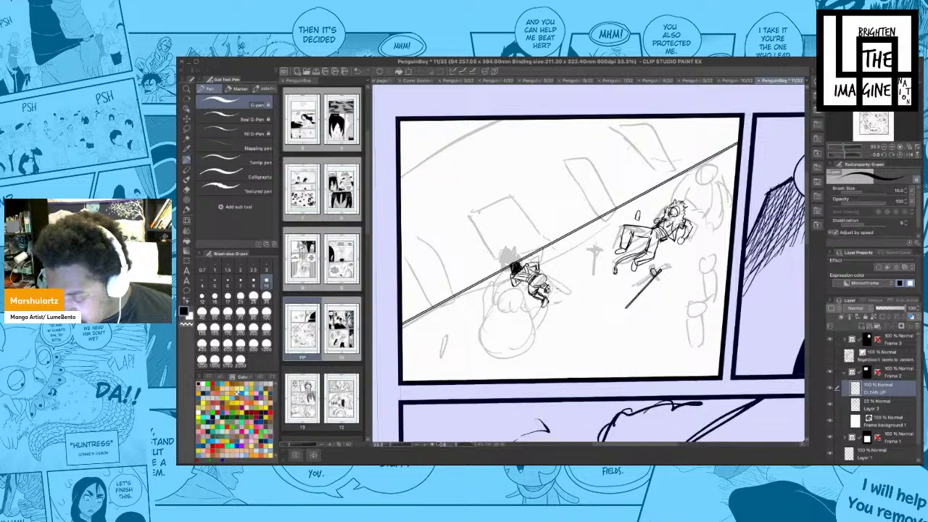
drag(687, 221, 665, 222)
- Review pages 7 and 8 as character reference, and return to page 11
click(617, 81)
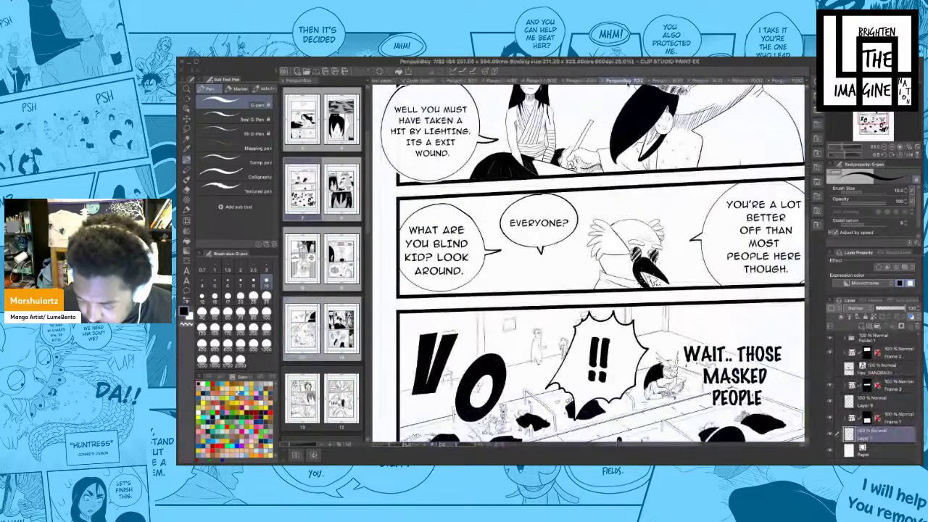
click(664, 80)
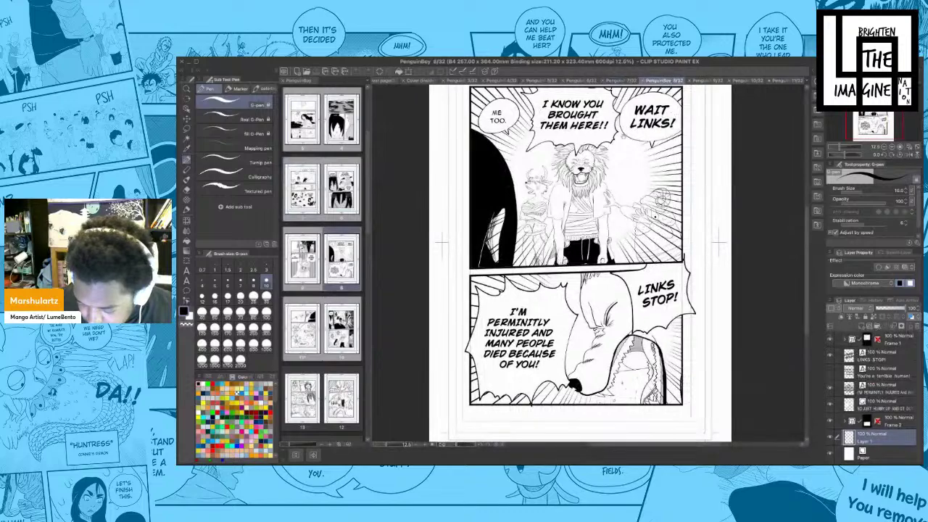
drag(665, 206, 659, 218)
click(789, 80)
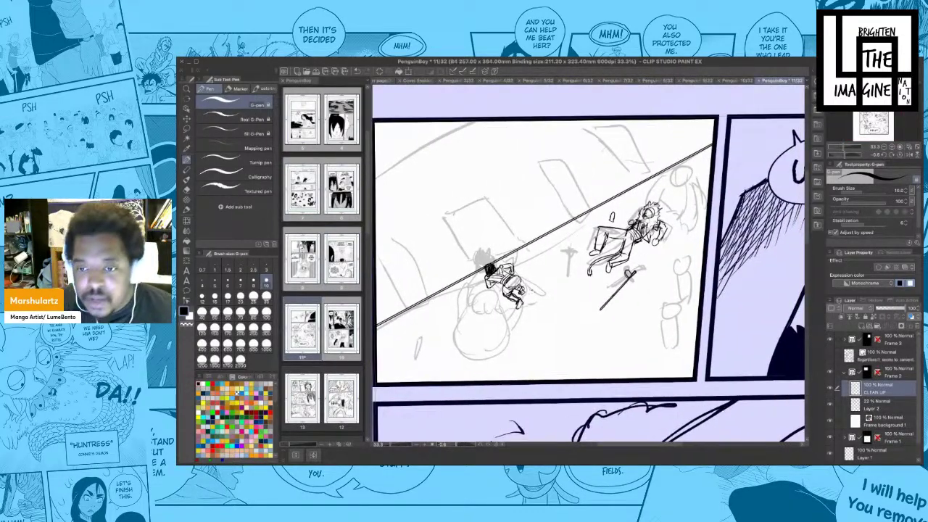
- Touch up the reclining figure's upper body and draw a small round head for the figure behind it, redrawing misplaced circles
mouse_move(652, 225)
mouse_down()
mouse_move(662, 223)
mouse_move(649, 222)
mouse_up()
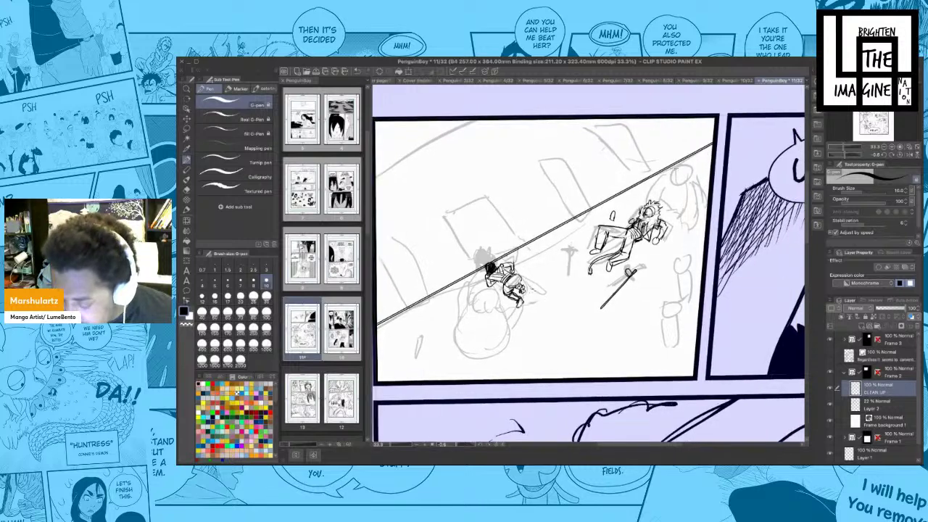
mouse_move(681, 171)
mouse_down()
mouse_move(674, 186)
mouse_move(680, 170)
mouse_move(672, 173)
mouse_move(683, 172)
mouse_up()
key(ctrl+z)
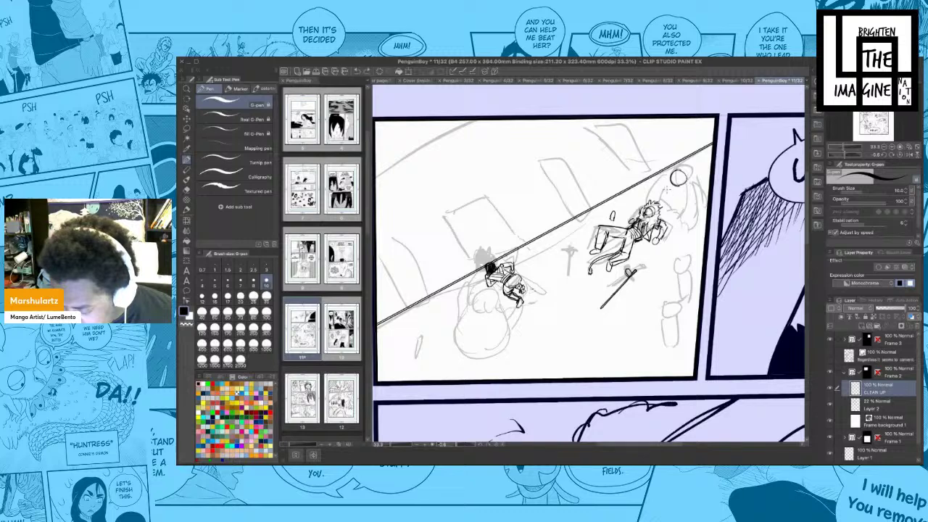
key(ctrl+z)
mouse_move(665, 185)
mouse_down()
mouse_move(668, 200)
mouse_move(666, 185)
mouse_up()
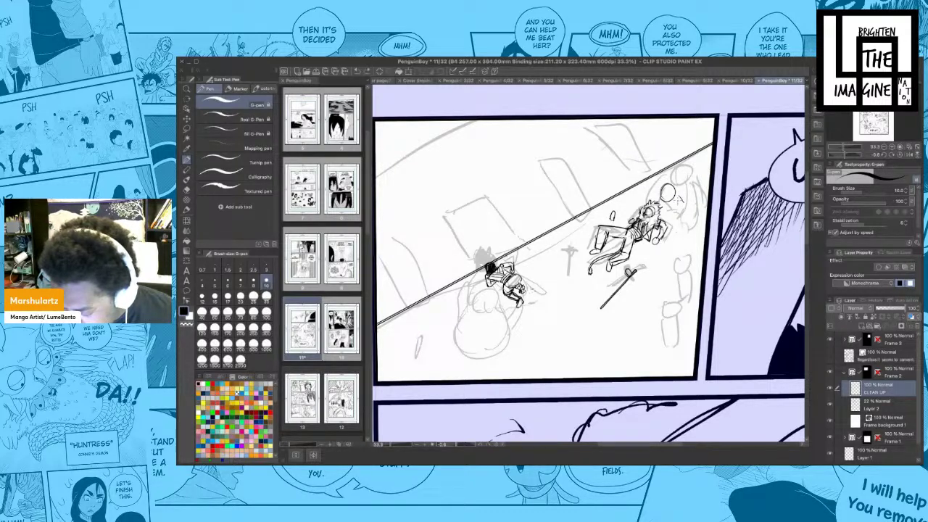
- Draw the arms, torso and clothing folds of the figure leaning over the reclining character
drag(680, 198, 664, 230)
key(ctrl+z)
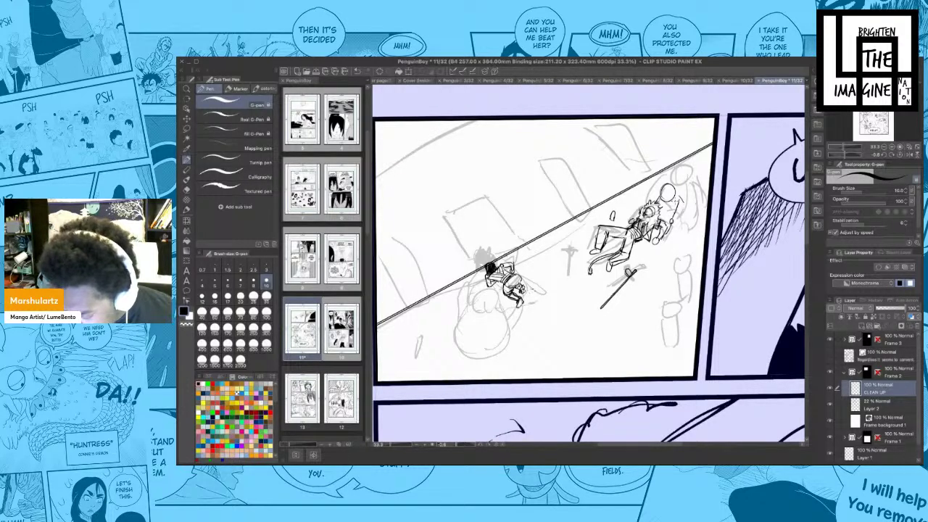
drag(672, 204, 667, 233)
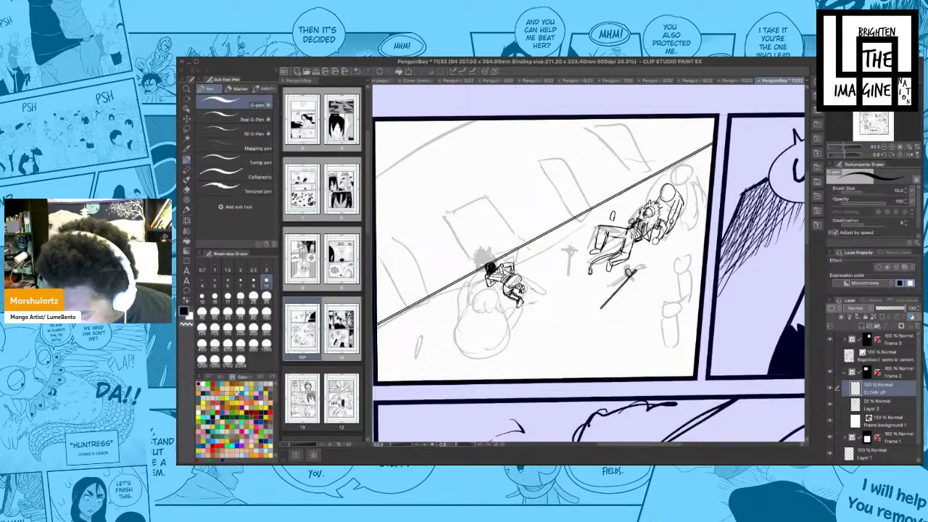
drag(673, 230, 663, 238)
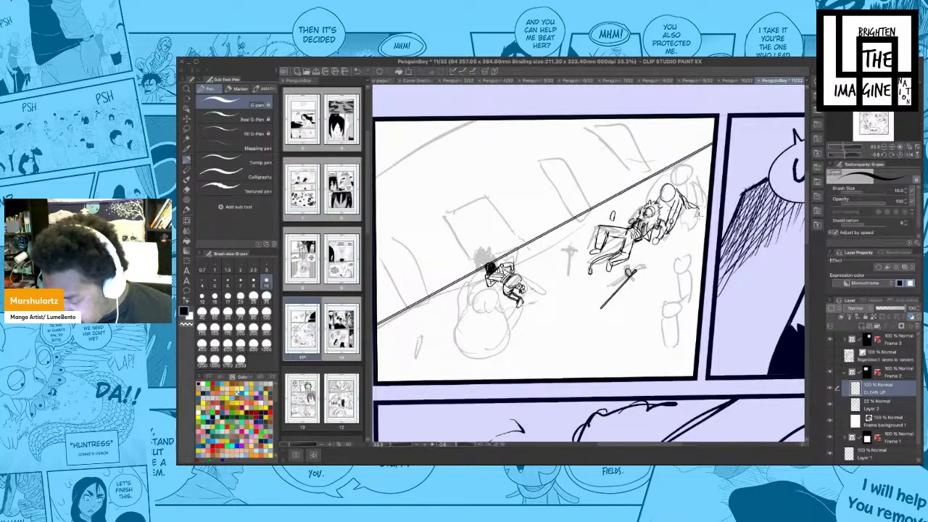
mouse_move(693, 207)
mouse_down()
mouse_move(703, 211)
mouse_move(696, 230)
mouse_move(686, 234)
mouse_move(679, 210)
mouse_move(669, 235)
mouse_move(686, 230)
mouse_move(676, 230)
mouse_up()
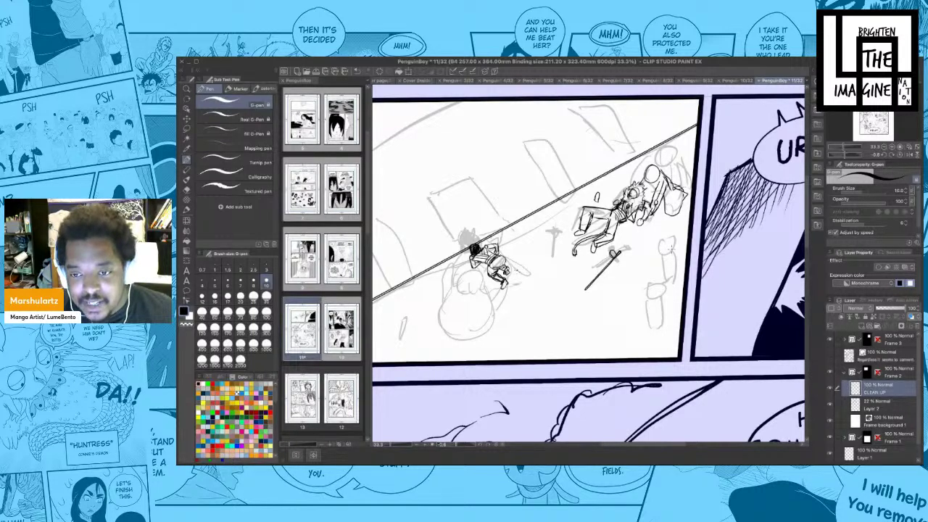
drag(684, 215, 685, 222)
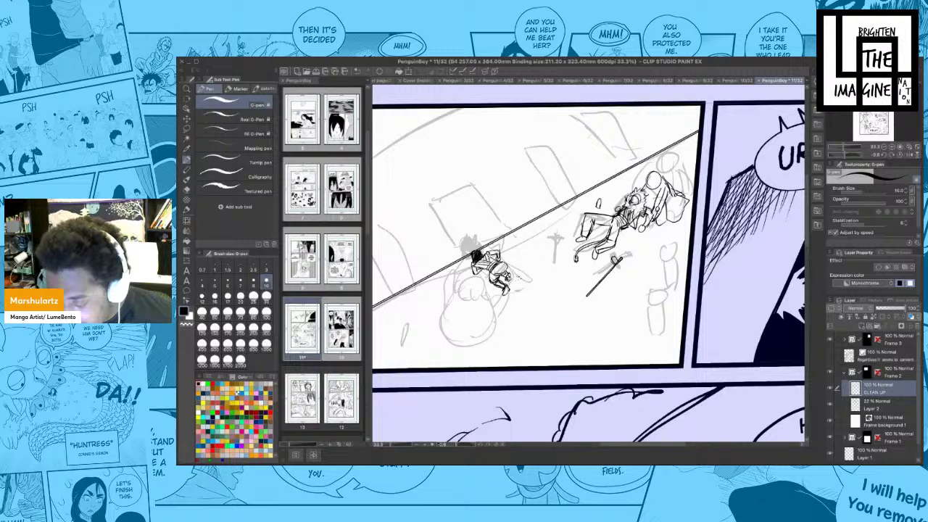
drag(666, 222, 662, 216)
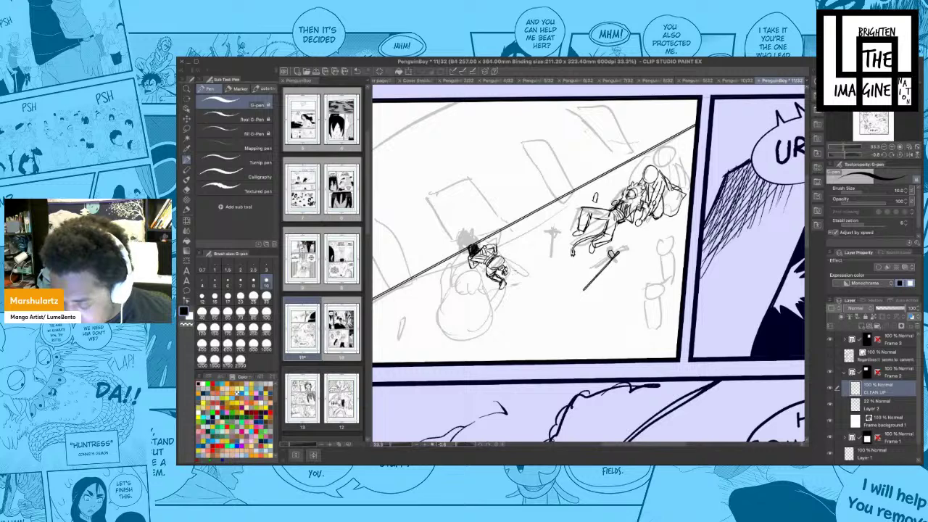
- Outline round heads for the lower-right and large foreground figures, and add facial features to the figure leaning over the reclining character
mouse_move(661, 218)
mouse_down()
mouse_move(664, 204)
mouse_move(672, 245)
mouse_move(668, 229)
mouse_up()
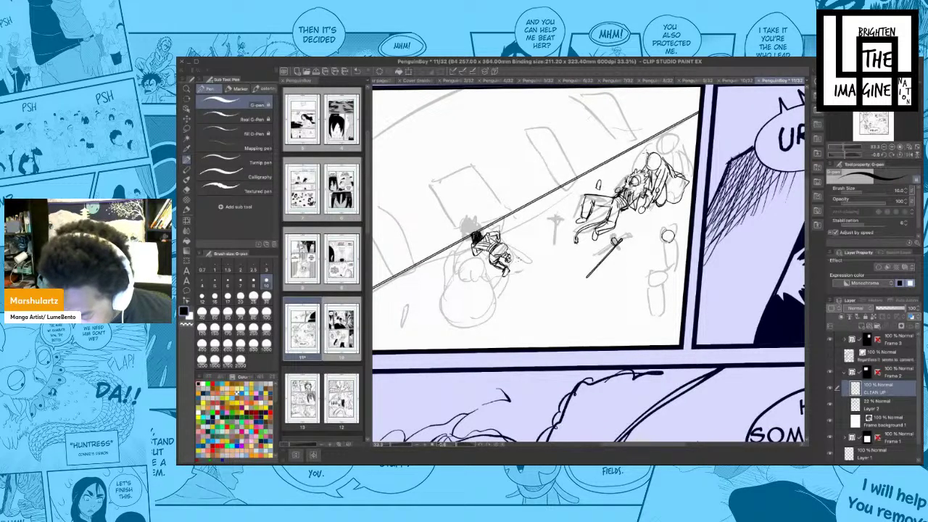
mouse_move(646, 158)
mouse_down()
mouse_move(659, 155)
mouse_move(659, 166)
mouse_up()
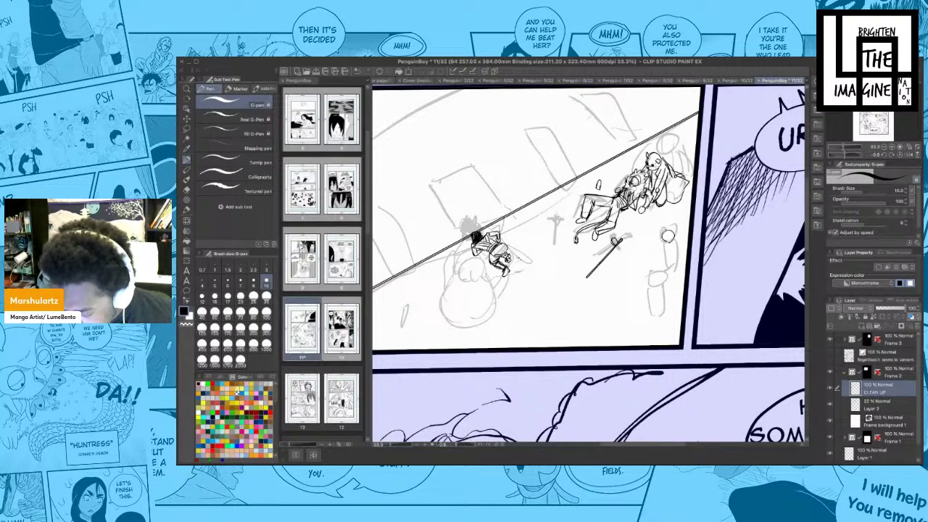
drag(665, 168, 658, 165)
drag(600, 198, 647, 183)
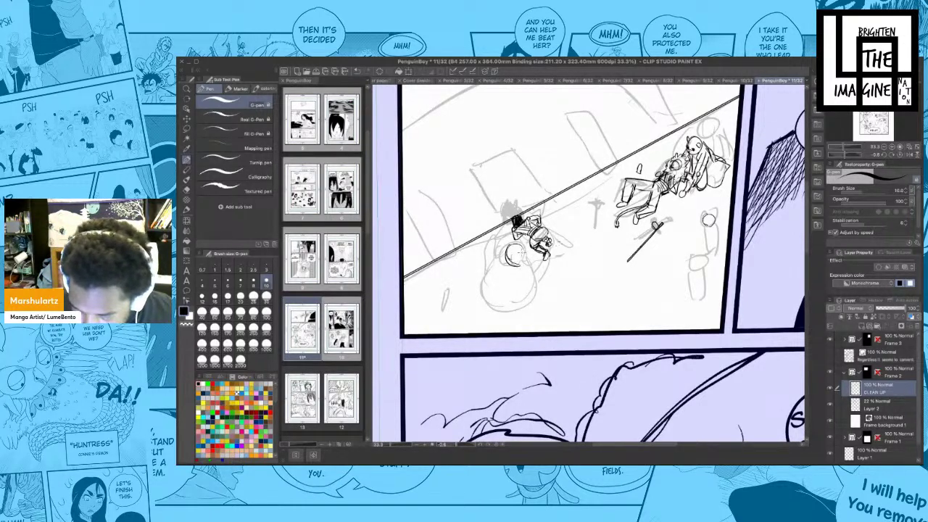
- Review the masked doctor's panels on page 7 as character reference, and return to page 11
click(666, 81)
click(625, 80)
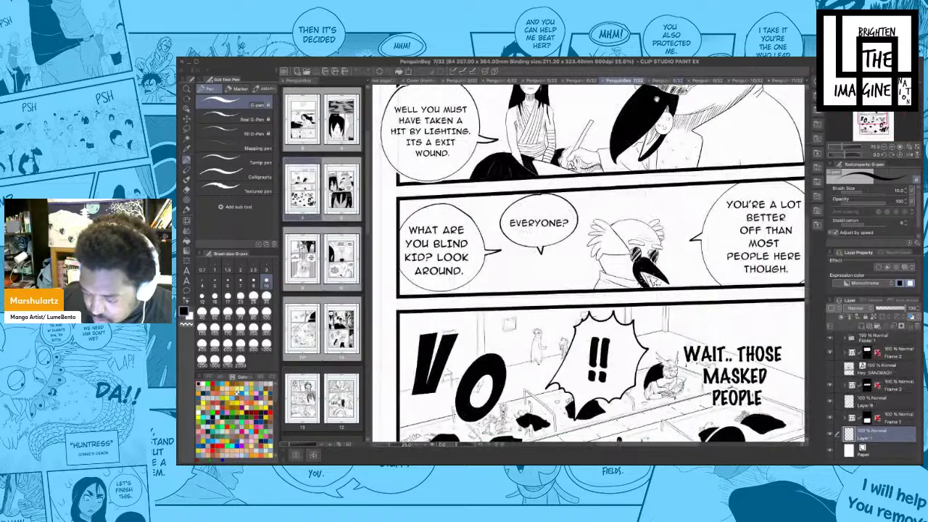
scroll(590, 261, up, 4)
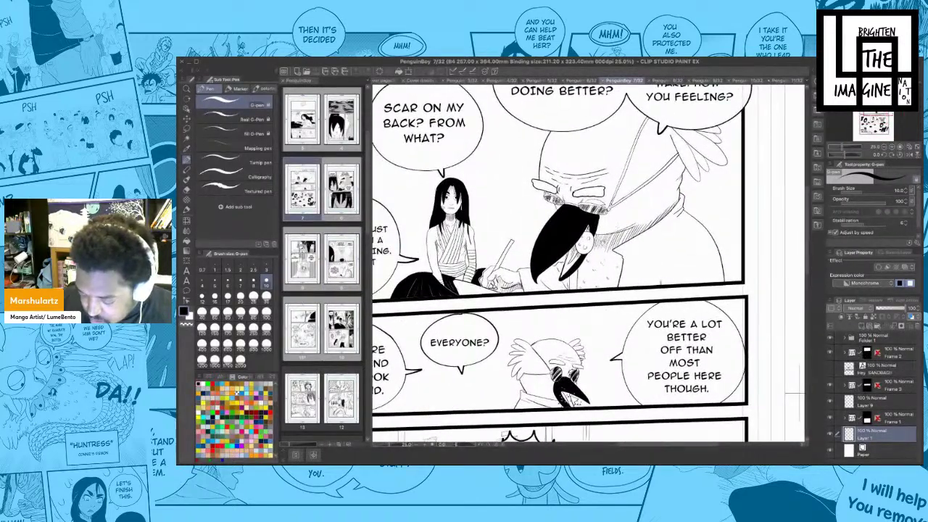
drag(587, 266, 645, 206)
click(786, 80)
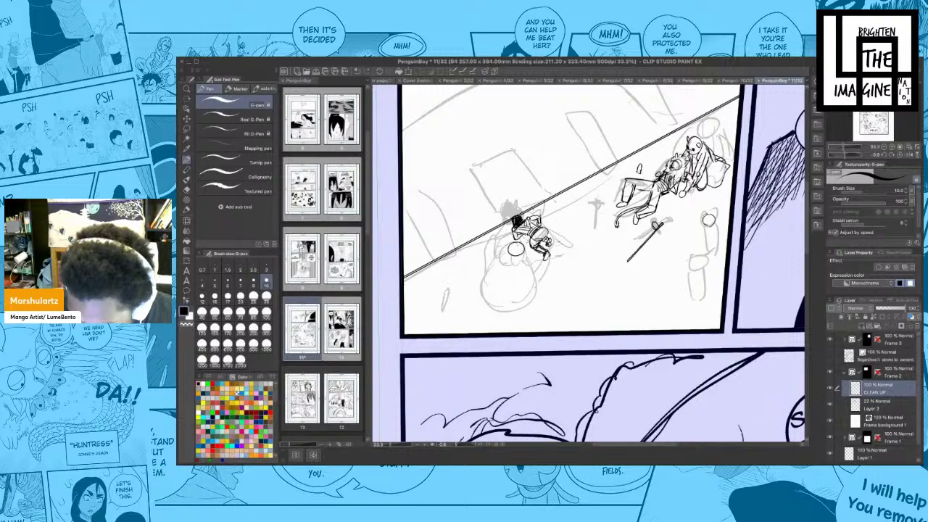
- Redraw the round head of the large foreground figure and outline the shoulders and pointed clothing around it
key(ctrl+z)
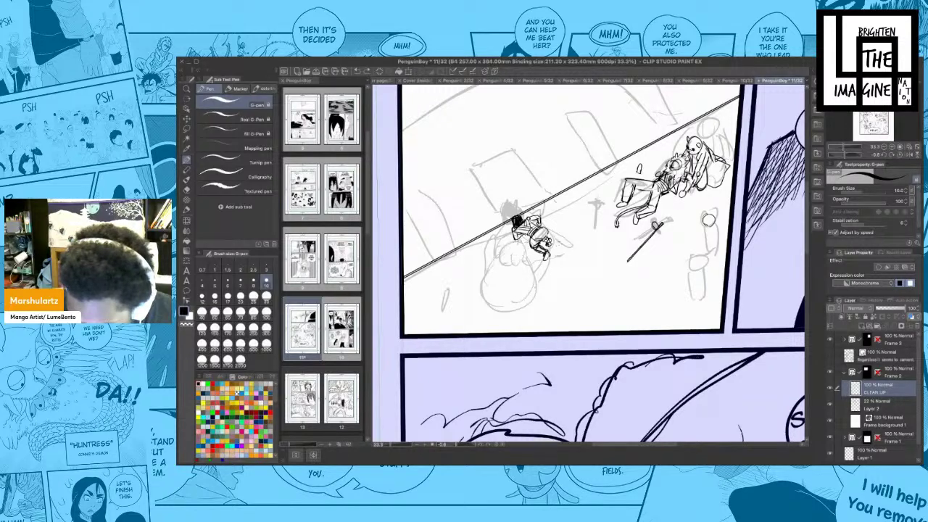
drag(514, 241, 517, 242)
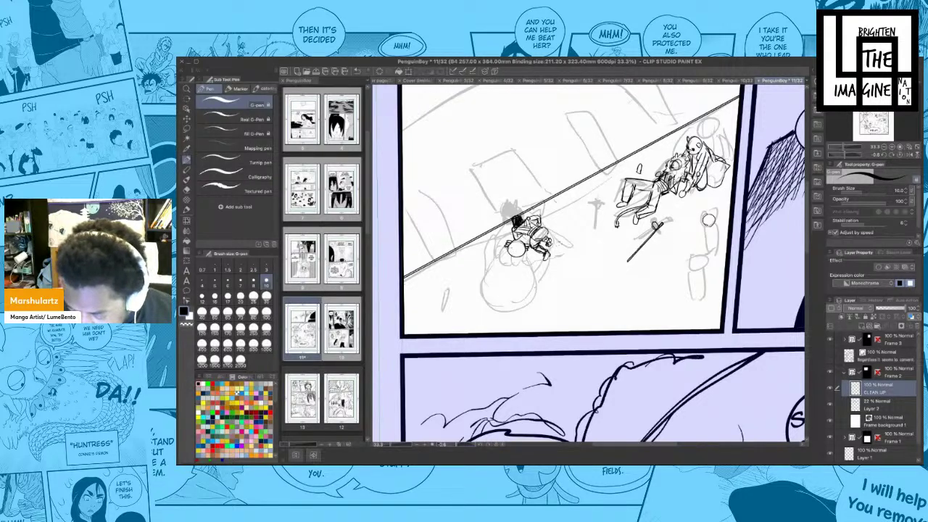
mouse_move(505, 246)
mouse_down()
mouse_move(511, 271)
mouse_move(526, 264)
mouse_move(511, 273)
mouse_move(496, 254)
mouse_move(503, 266)
mouse_move(516, 228)
mouse_move(531, 258)
mouse_up()
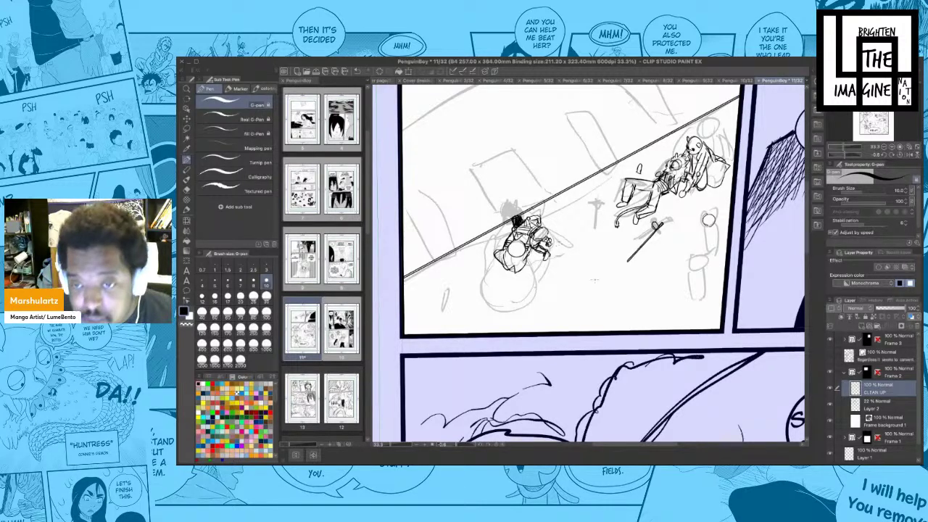
drag(633, 288, 622, 305)
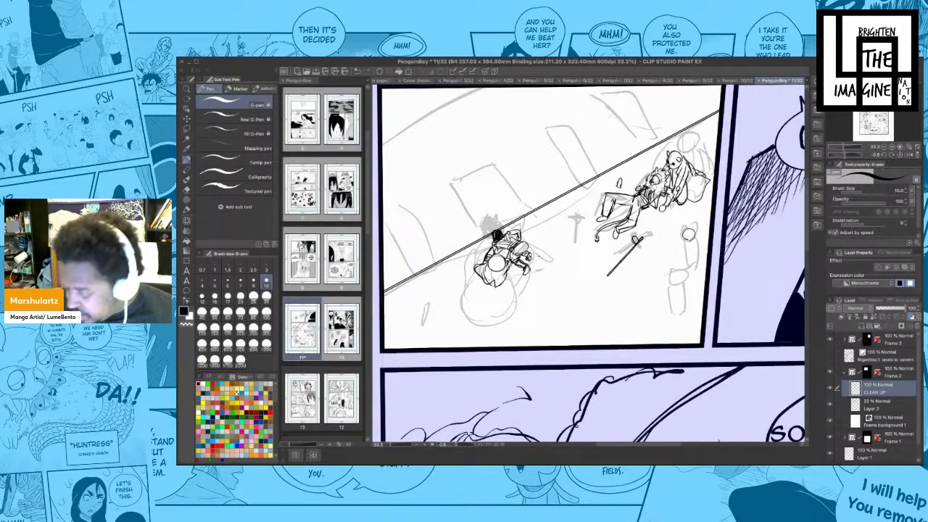
- Hide the CLEAN UP layer and examine the rough sketch of the first panel on its own
click(830, 388)
click(830, 405)
click(830, 405)
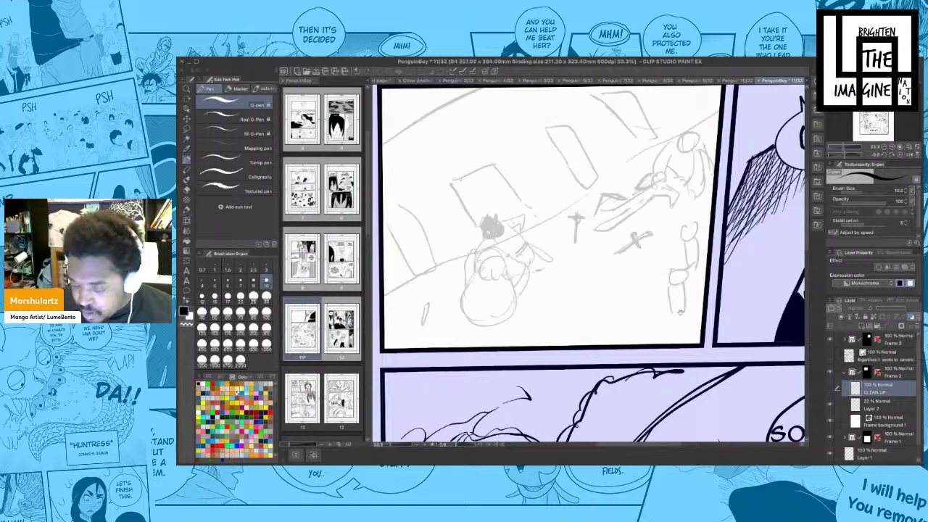
drag(658, 283, 686, 311)
scroll(652, 266, up, 1)
drag(677, 276, 686, 310)
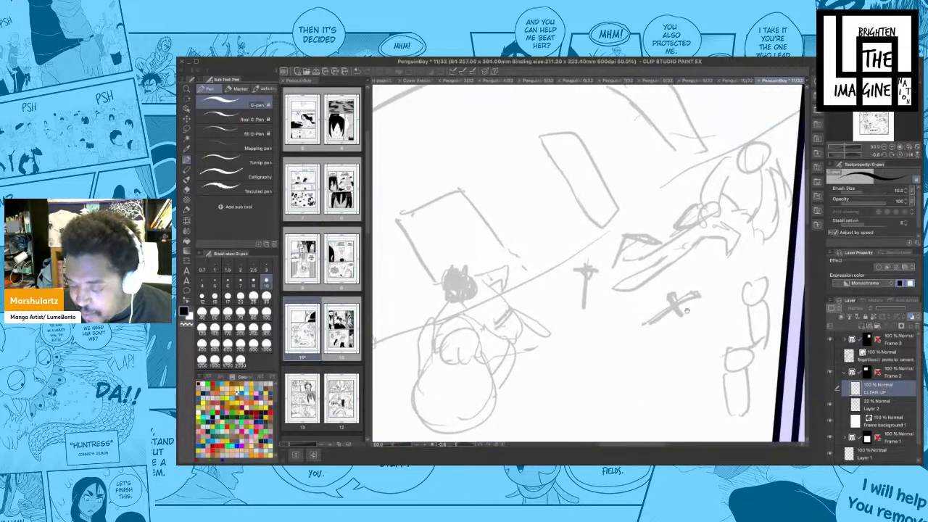
drag(724, 280, 710, 269)
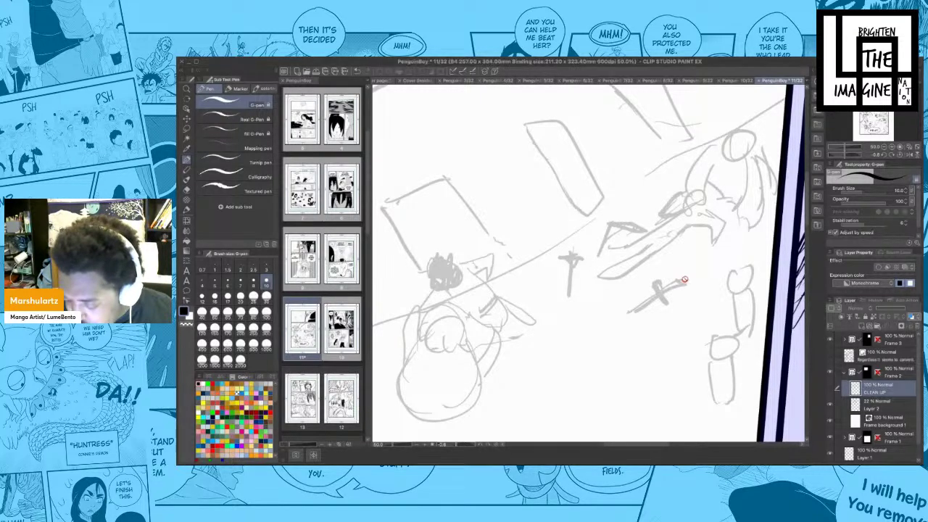
scroll(681, 285, down, 3)
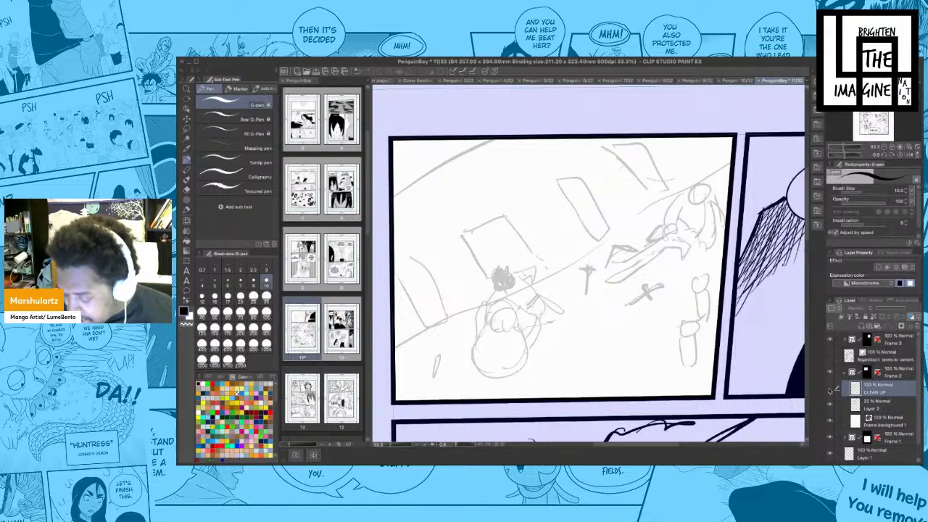
- Show the CLEAN UP layer again and examine the inked figures with the rough sketch in Layer 2 hidden and shown
click(831, 390)
click(831, 405)
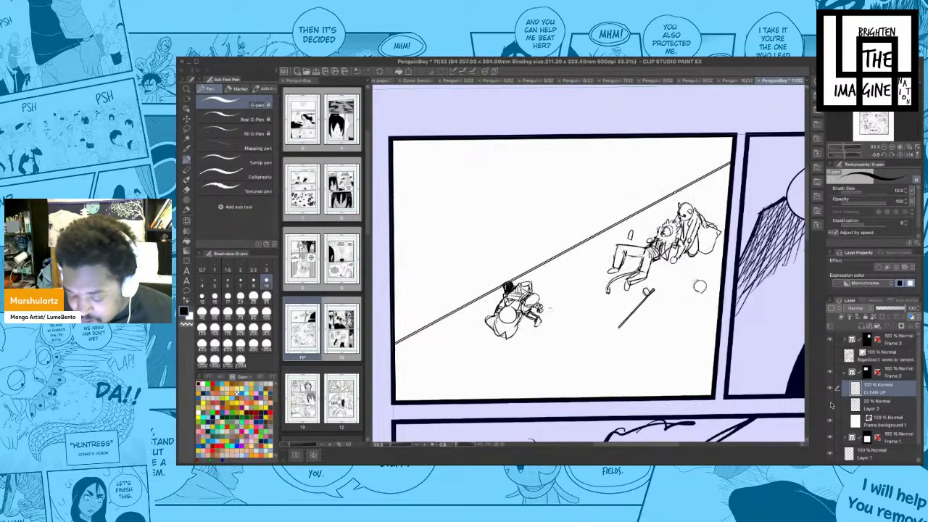
click(831, 405)
click(831, 404)
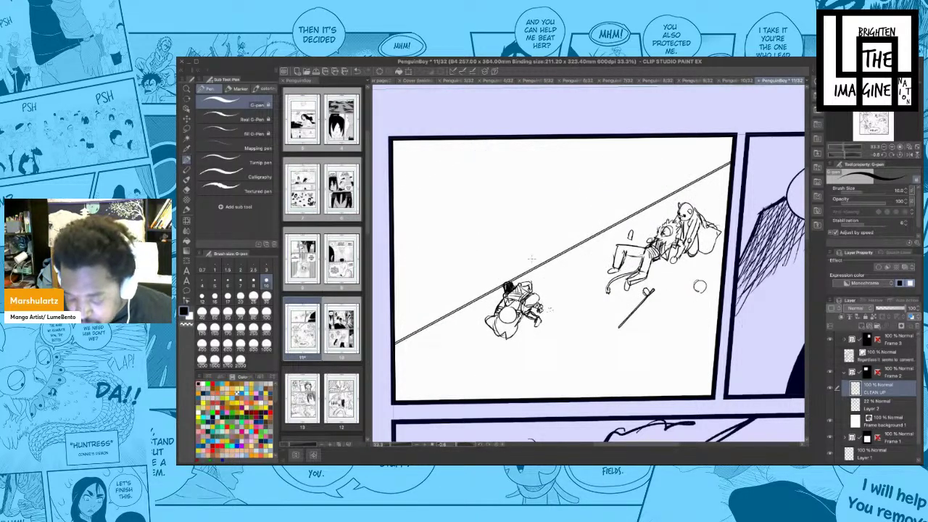
drag(567, 339, 599, 317)
ctrl+click(557, 333)
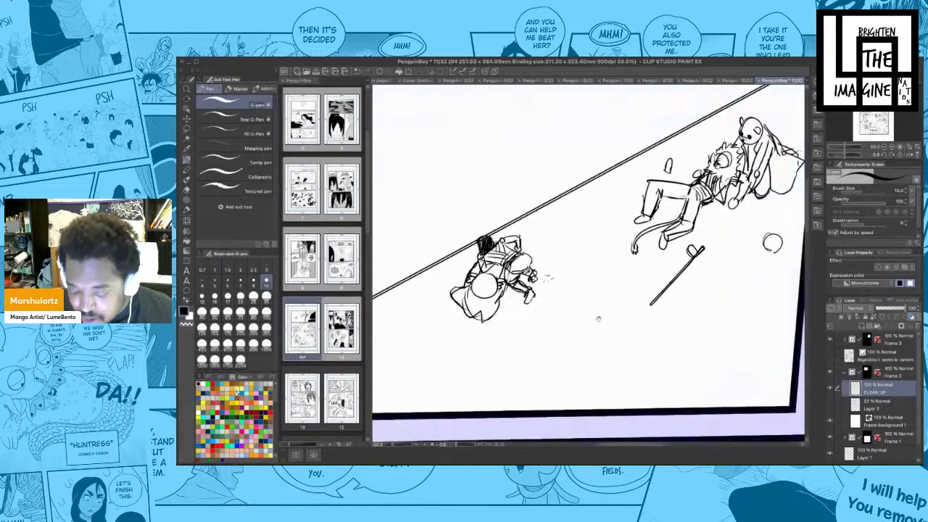
drag(766, 258, 737, 264)
alt+click(792, 280)
click(831, 405)
- Outline the small right-hand figure's body and draw a round head for the figure below it
drag(735, 333, 673, 341)
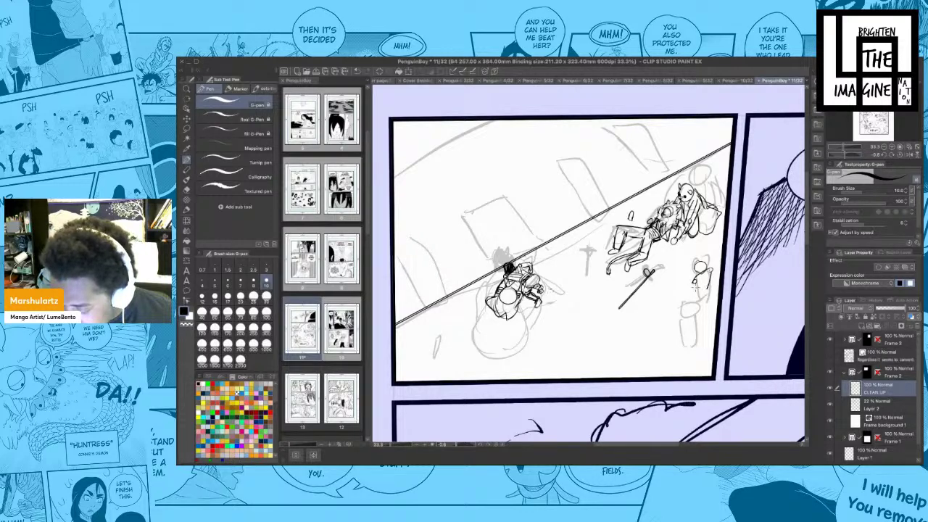
mouse_move(695, 289)
mouse_down()
mouse_move(708, 284)
mouse_move(677, 313)
mouse_move(693, 304)
mouse_move(685, 319)
mouse_move(696, 312)
mouse_up()
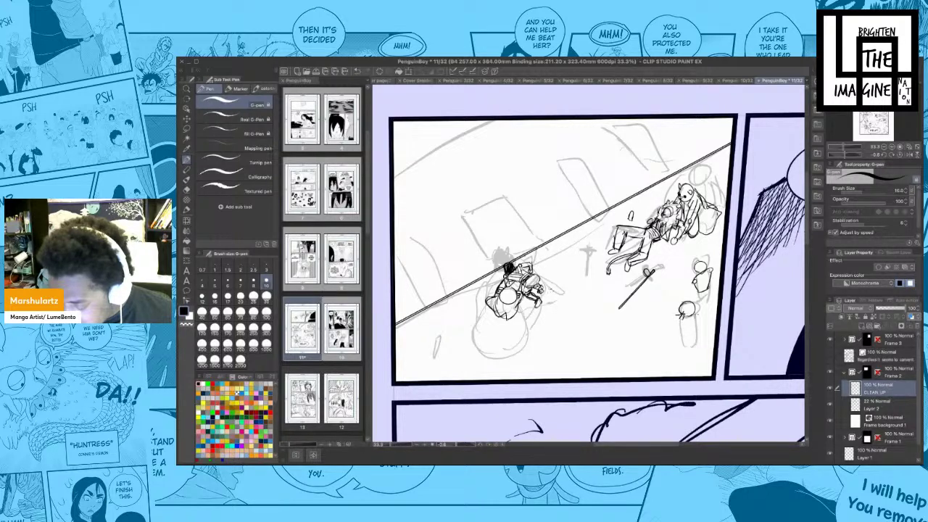
mouse_move(682, 314)
mouse_down()
mouse_move(666, 351)
mouse_move(680, 318)
mouse_move(670, 341)
mouse_move(703, 331)
mouse_move(688, 336)
mouse_move(681, 319)
mouse_move(646, 359)
mouse_up()
- Redraw the lower-right figure's head, shoulders, arms and coat, undoing misplaced strokes, and touch up the small figure above it
key(ctrl+z)
key(ctrl+z)
key(ctrl+z)
key(ctrl+z)
drag(654, 318, 659, 349)
key(ctrl+z)
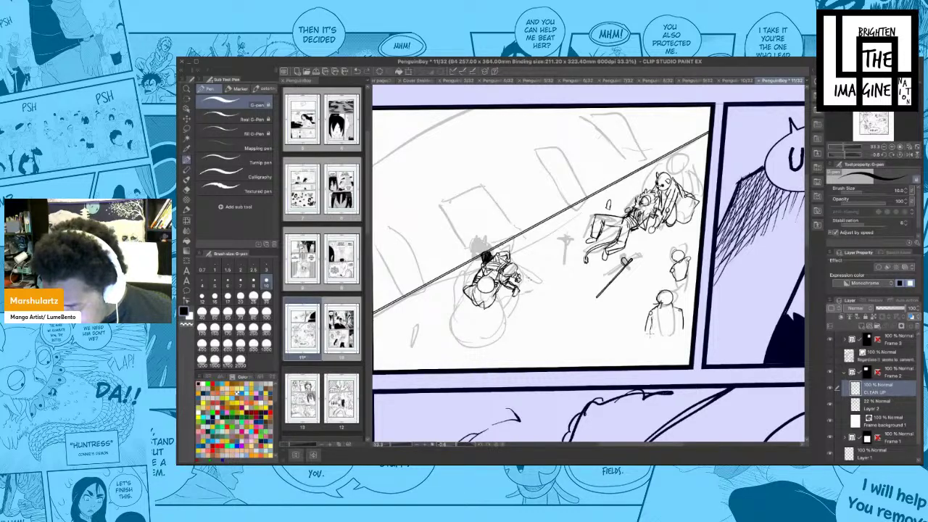
key(ctrl+z)
key(ctrl+z)
mouse_move(651, 324)
mouse_down()
mouse_move(650, 346)
mouse_move(664, 349)
mouse_move(682, 323)
mouse_move(677, 338)
mouse_move(638, 343)
mouse_move(656, 338)
mouse_up()
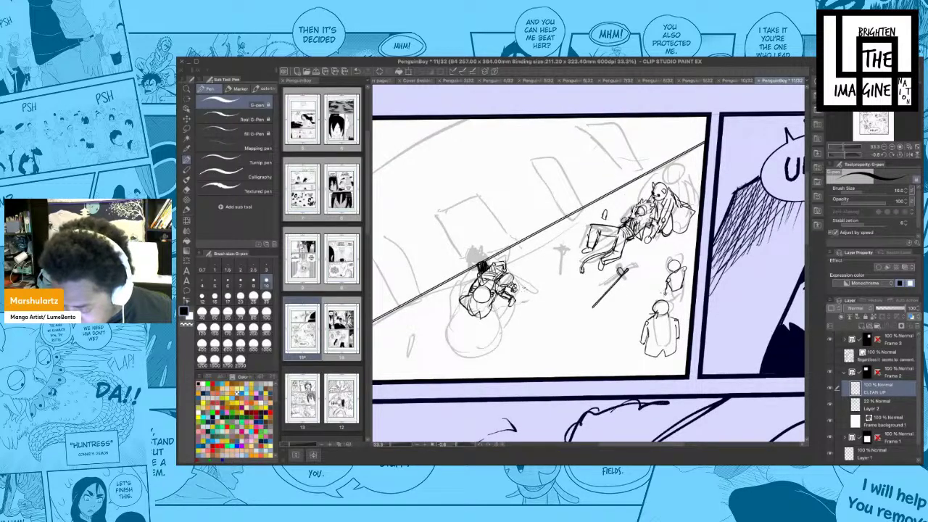
mouse_move(676, 278)
mouse_down()
mouse_move(682, 283)
mouse_move(669, 279)
mouse_move(655, 290)
mouse_move(665, 272)
mouse_move(654, 287)
mouse_up()
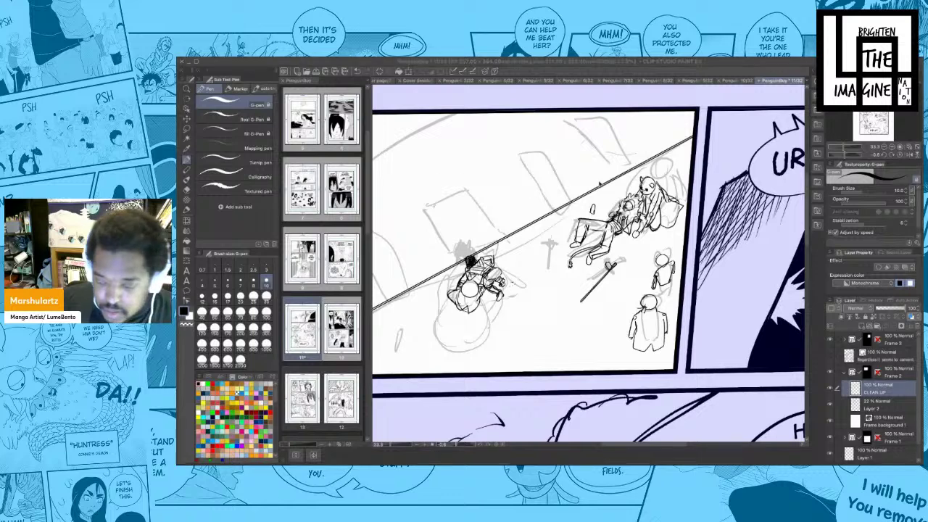
- Open a blank 3840 x 2160 px illustration and sketch a standing figure's round head, spine, neck, shoulders and arms
click(506, 113)
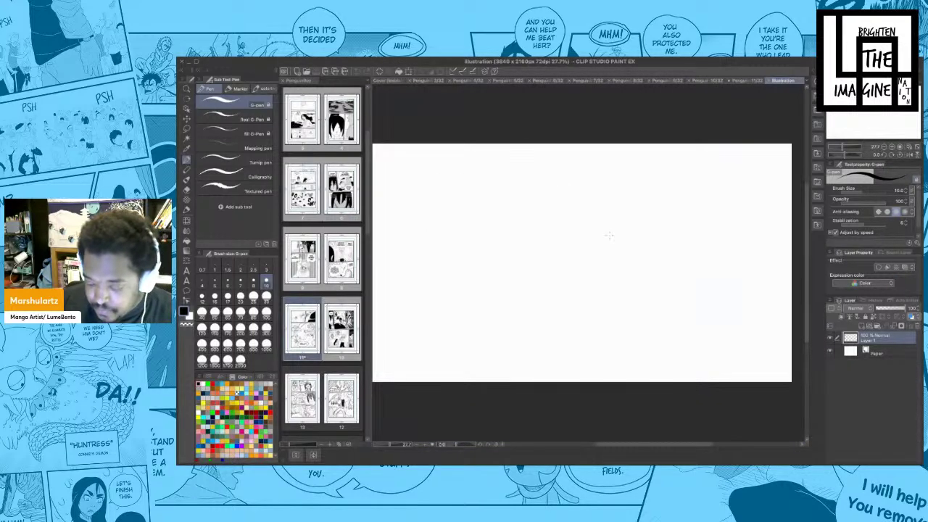
drag(610, 204, 620, 212)
key(ctrl+z)
drag(512, 176, 512, 275)
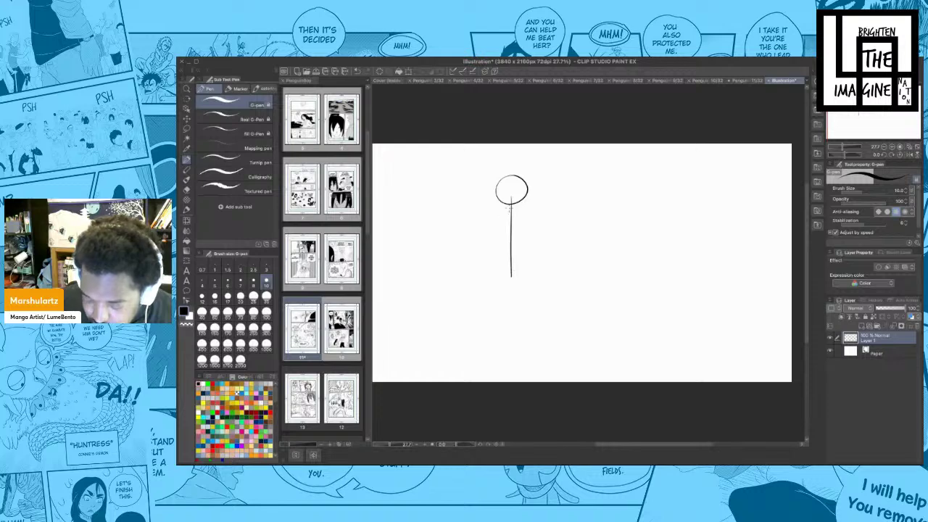
drag(515, 200, 515, 214)
mouse_move(506, 205)
mouse_down()
mouse_move(482, 230)
mouse_move(533, 229)
mouse_move(486, 288)
mouse_up()
drag(533, 232, 534, 279)
drag(493, 242, 496, 296)
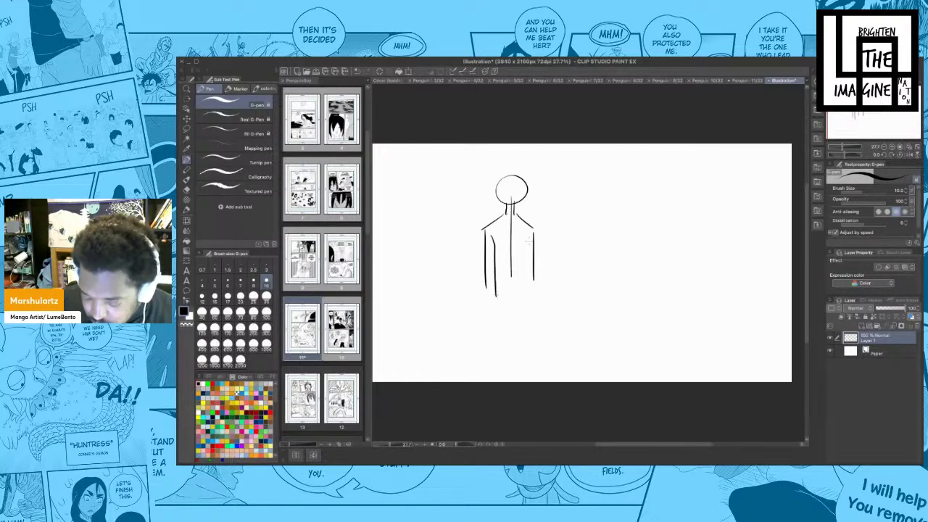
- Complete the standing figure with the torso's side, hips and both legs
mouse_move(522, 236)
mouse_down()
mouse_move(519, 294)
mouse_move(489, 354)
mouse_up()
mouse_move(524, 285)
mouse_down()
mouse_move(530, 320)
mouse_move(529, 358)
mouse_up()
mouse_move(500, 305)
mouse_down()
mouse_move(501, 356)
mouse_move(519, 370)
mouse_move(531, 355)
mouse_move(485, 354)
mouse_up()
drag(555, 291, 546, 293)
- Sketch a foreshortened figure seen from above beside the standing one, with a large round head, compact torso and short arms
mouse_move(607, 190)
mouse_down()
mouse_move(613, 224)
mouse_move(614, 188)
mouse_move(583, 229)
mouse_move(606, 234)
mouse_move(580, 230)
mouse_move(608, 249)
mouse_up()
key(ctrl+z)
drag(631, 204, 627, 247)
mouse_move(578, 231)
mouse_down()
mouse_move(587, 248)
mouse_move(582, 239)
mouse_up()
drag(646, 208, 644, 217)
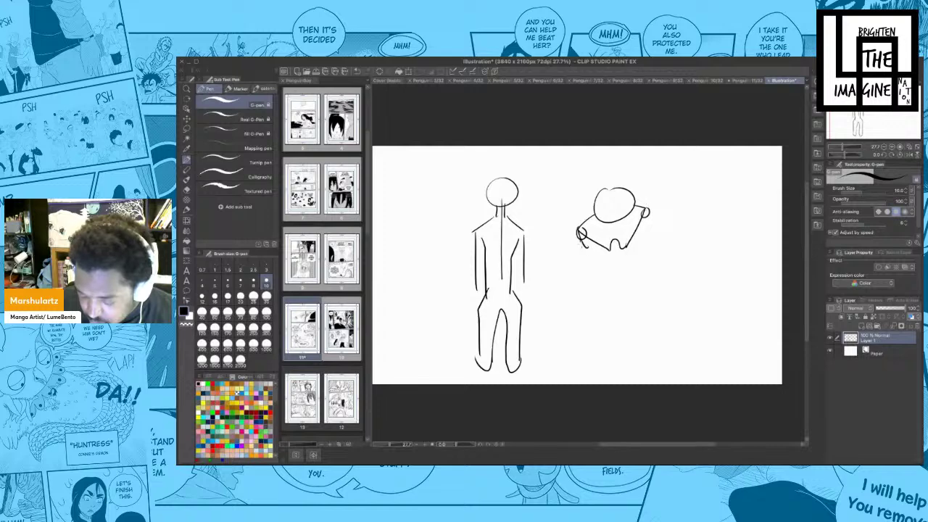
drag(585, 233, 588, 248)
mouse_move(649, 217)
mouse_down()
mouse_move(637, 233)
mouse_move(639, 222)
mouse_up()
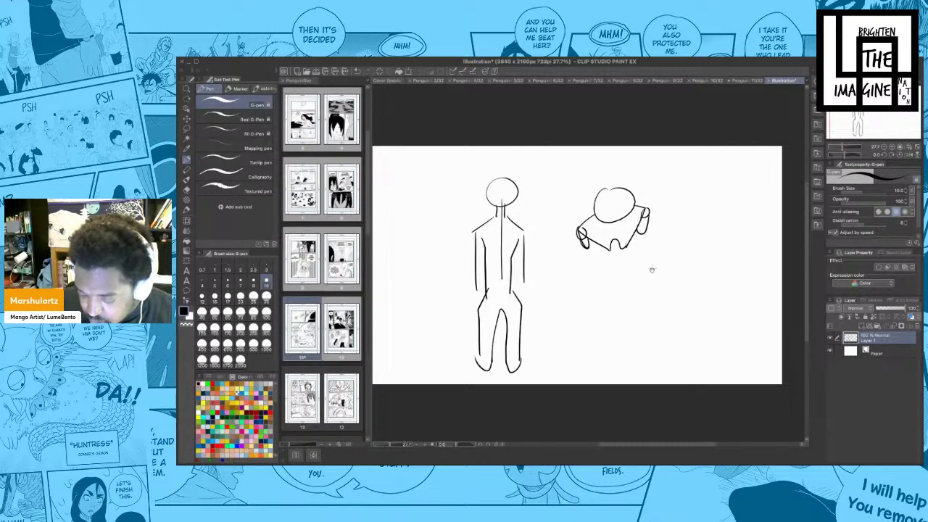
- Add curved contour lines across the foreshortened torso and horizontal contour lines across the standing figure's torso
drag(652, 271, 651, 267)
mouse_move(586, 231)
mouse_down()
mouse_move(627, 228)
mouse_move(638, 216)
mouse_move(611, 240)
mouse_move(630, 242)
mouse_move(591, 232)
mouse_move(641, 208)
mouse_move(653, 231)
mouse_up()
drag(474, 236, 513, 232)
mouse_move(477, 250)
mouse_down()
mouse_move(508, 248)
mouse_move(507, 257)
mouse_up()
drag(480, 267, 502, 266)
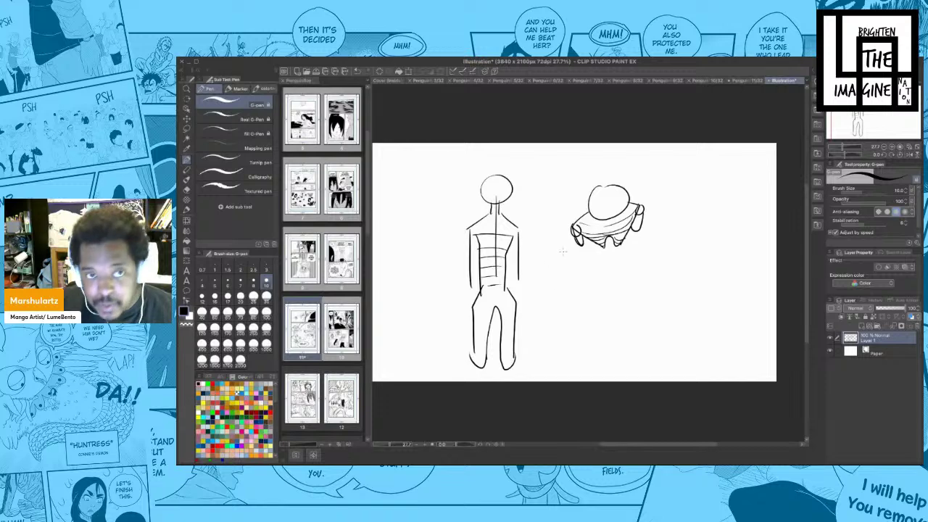
mouse_move(678, 291)
mouse_down()
mouse_move(660, 292)
mouse_move(672, 296)
mouse_move(665, 269)
mouse_up()
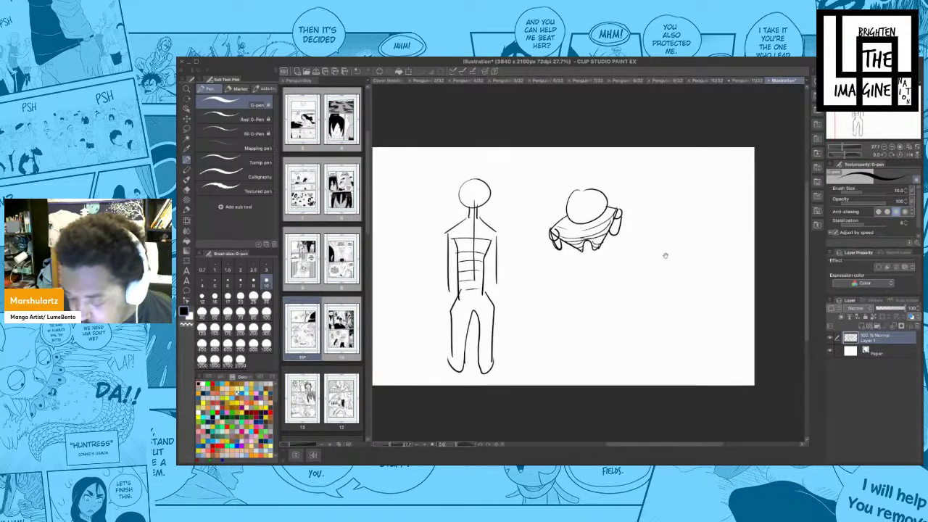
- Return to page 11 and refine the small right-hand figure's body and the clothing lines of the figure below it
click(751, 80)
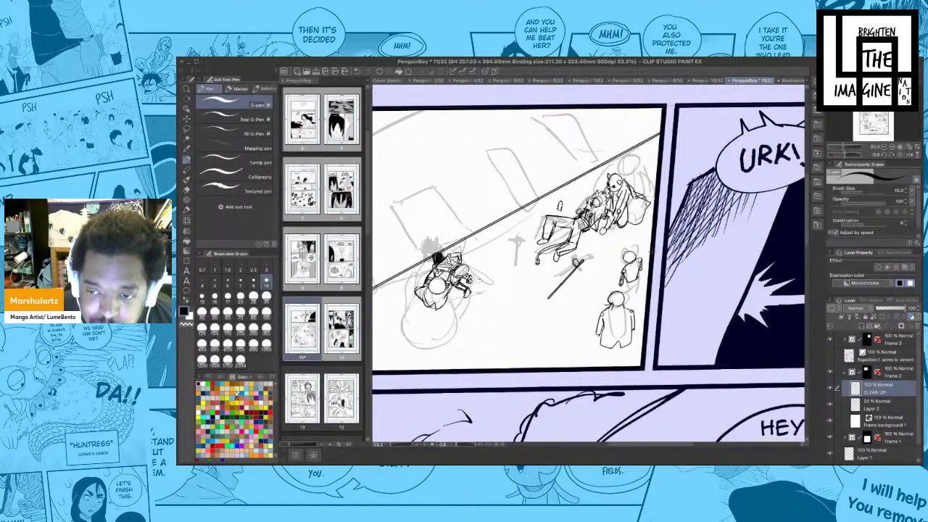
drag(661, 262, 688, 261)
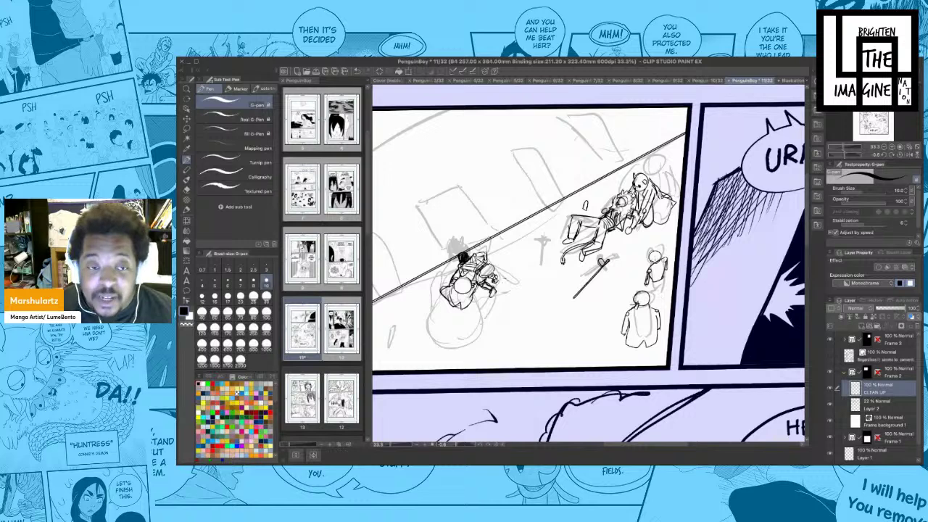
drag(661, 300, 691, 274)
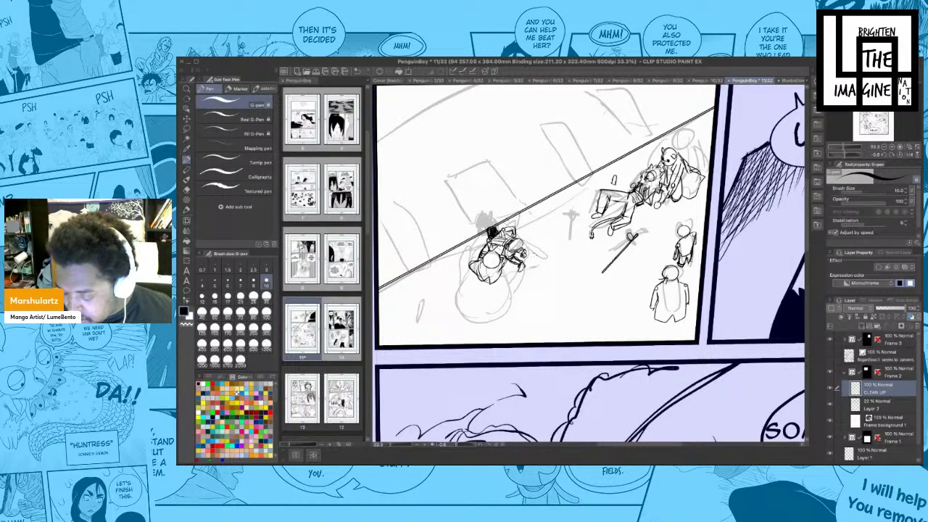
drag(694, 267, 693, 257)
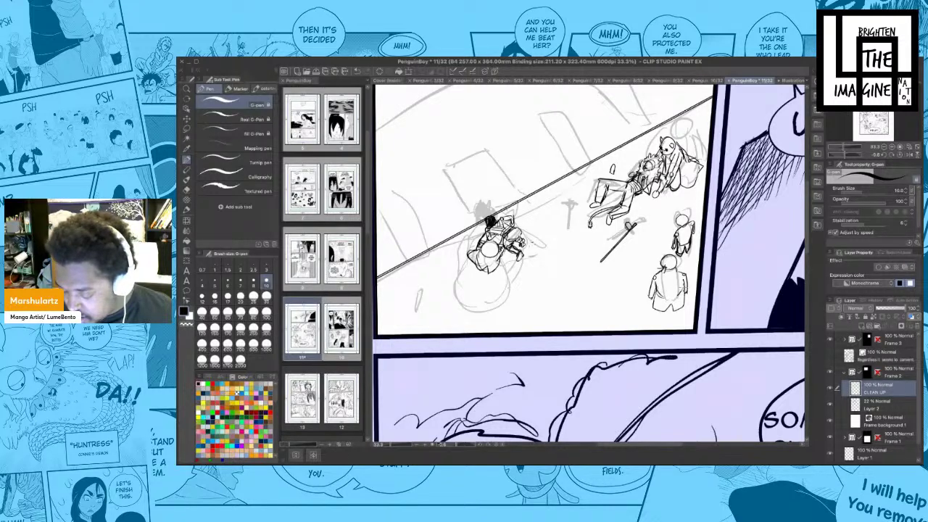
drag(695, 291, 694, 286)
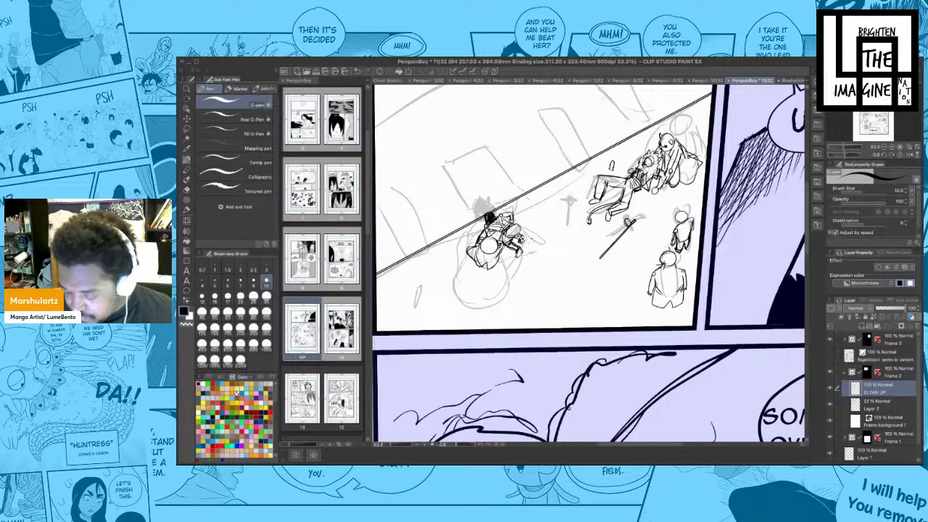
- Draw spiky hair on the lower-right figure and pointed tufts on the head of the small figure above it
mouse_move(658, 253)
mouse_down()
mouse_move(670, 268)
mouse_move(676, 251)
mouse_move(670, 259)
mouse_up()
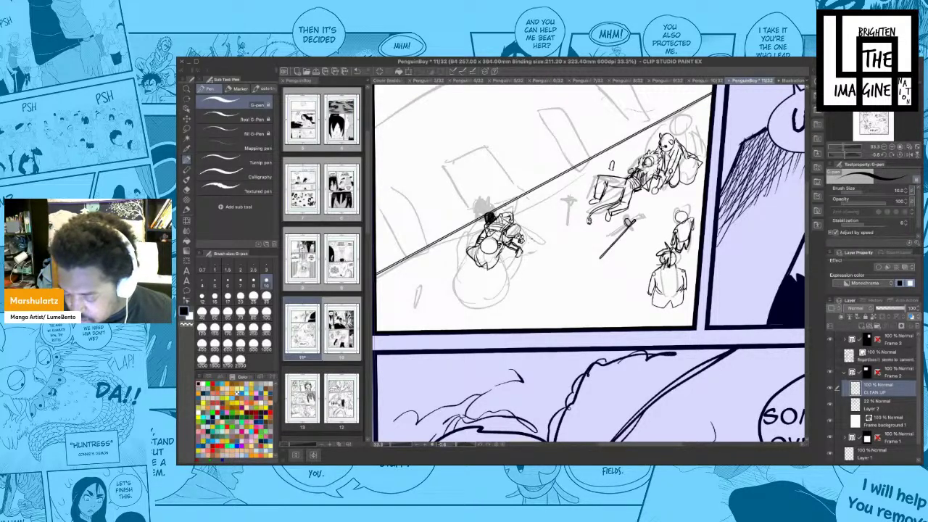
mouse_move(677, 203)
mouse_down()
mouse_move(662, 227)
mouse_move(687, 217)
mouse_move(673, 231)
mouse_move(694, 224)
mouse_up()
key(ctrl+z)
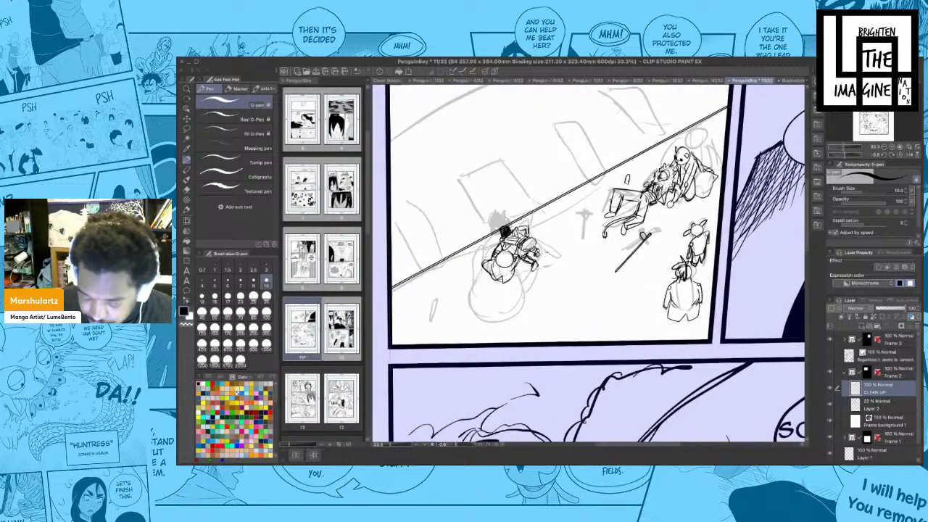
mouse_move(503, 251)
mouse_down()
mouse_move(514, 243)
mouse_move(515, 253)
mouse_up()
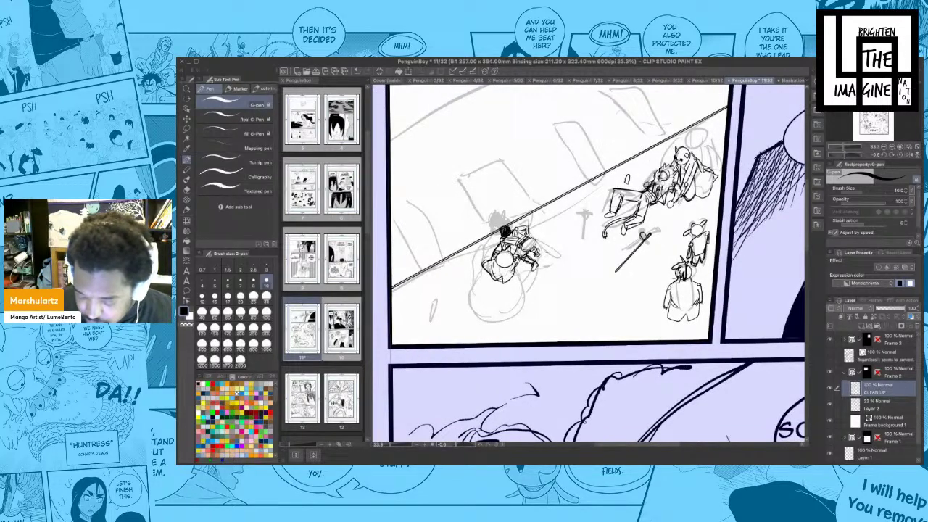
mouse_move(682, 154)
mouse_down()
mouse_move(644, 189)
mouse_move(653, 208)
mouse_up()
drag(566, 187, 628, 180)
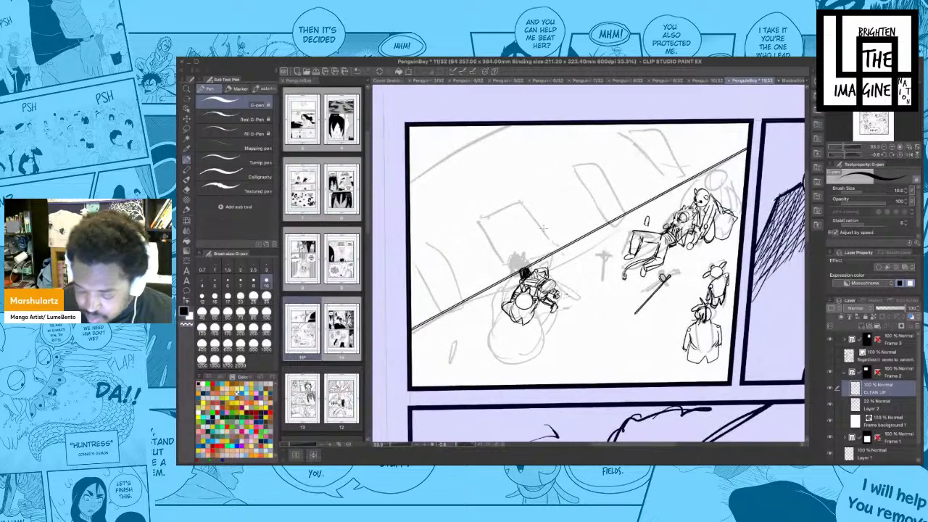
- Draw a narrow slanted pillar on the back wall of the first panel, discarding stray strokes beside it
drag(515, 132, 569, 220)
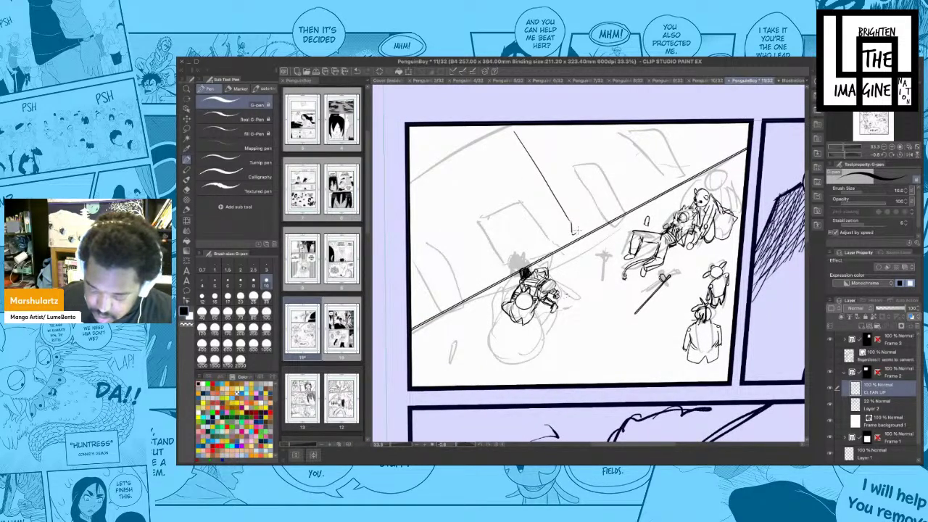
mouse_move(573, 230)
mouse_down()
mouse_move(511, 127)
mouse_move(519, 149)
mouse_move(519, 141)
mouse_move(566, 155)
mouse_up()
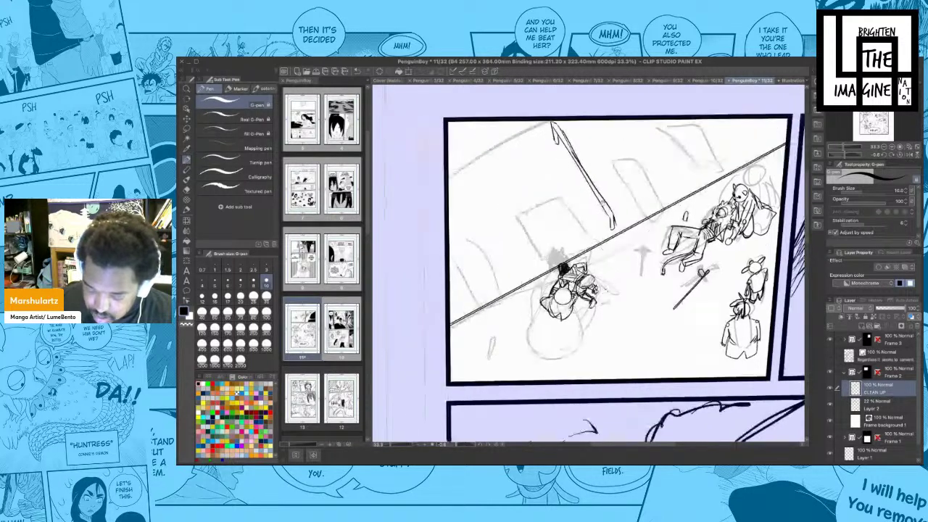
mouse_move(485, 171)
mouse_down()
mouse_move(524, 249)
mouse_move(525, 142)
mouse_up()
key(ctrl+z)
key(ctrl+z)
- Draw a large tilted rectangle with a small rectangle inside it on the wall beside the pillar, and outline the long rounded object below
mouse_move(454, 192)
mouse_down()
mouse_move(512, 155)
mouse_move(555, 234)
mouse_up()
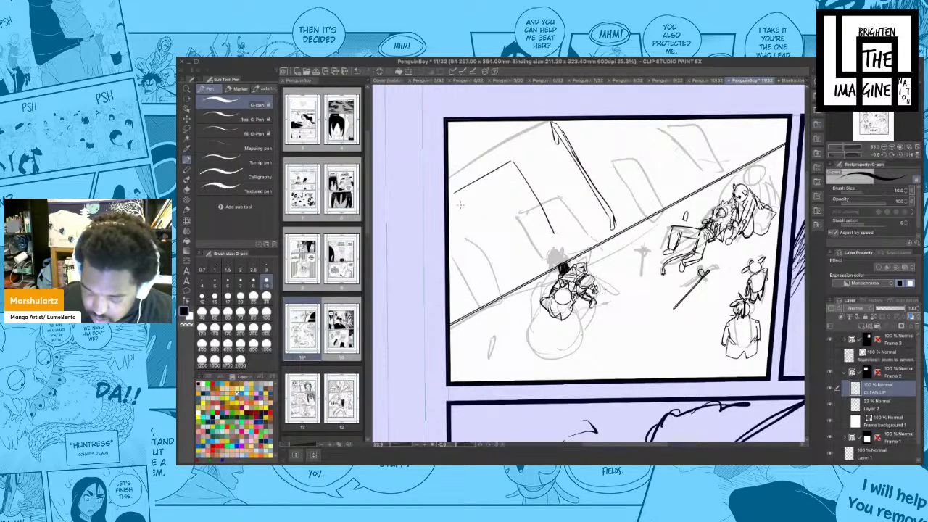
mouse_move(457, 200)
mouse_down()
mouse_move(499, 269)
mouse_move(558, 238)
mouse_move(509, 268)
mouse_move(492, 300)
mouse_move(525, 324)
mouse_move(551, 248)
mouse_move(496, 284)
mouse_move(489, 305)
mouse_move(516, 274)
mouse_move(522, 297)
mouse_up()
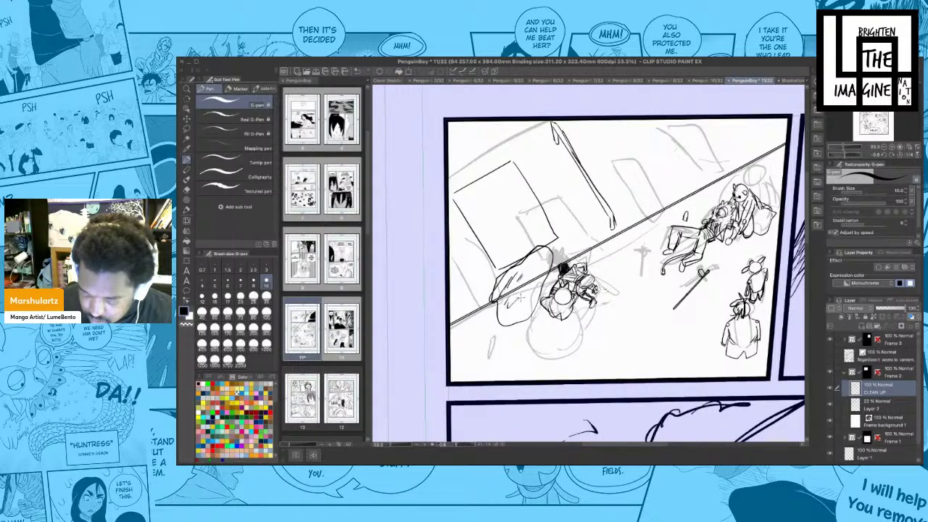
drag(601, 239, 580, 264)
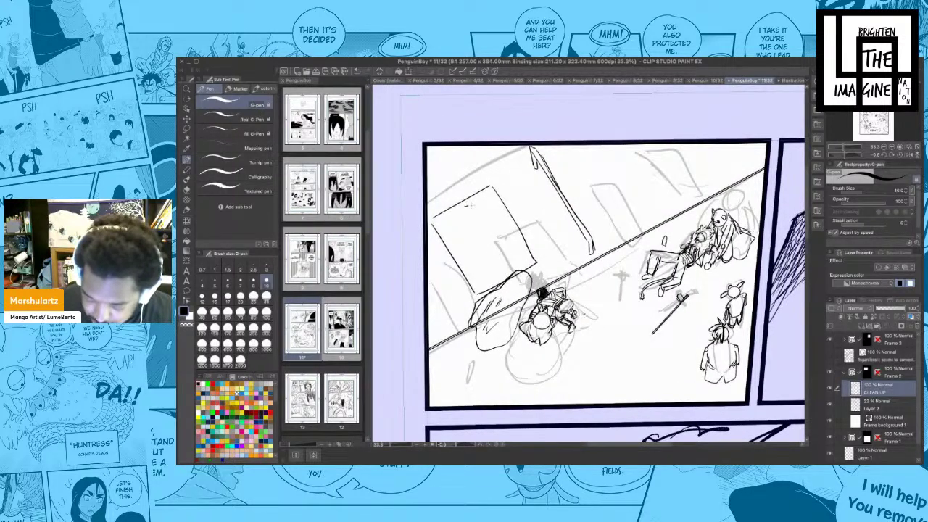
mouse_move(468, 205)
mouse_down()
mouse_move(459, 217)
mouse_move(491, 207)
mouse_up()
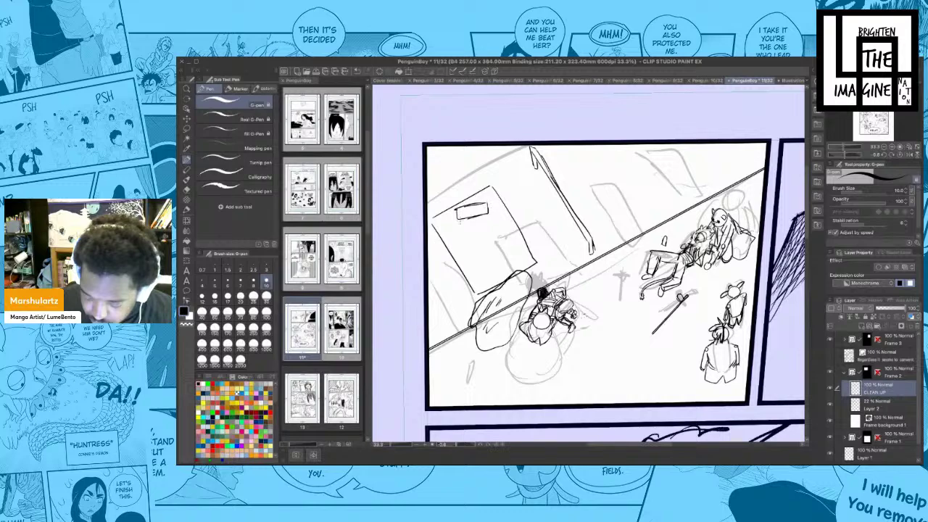
- Review the earlier PenguinBoy pages, examining page 7's crowded room scene, and the figure study before returning to page 11
click(715, 81)
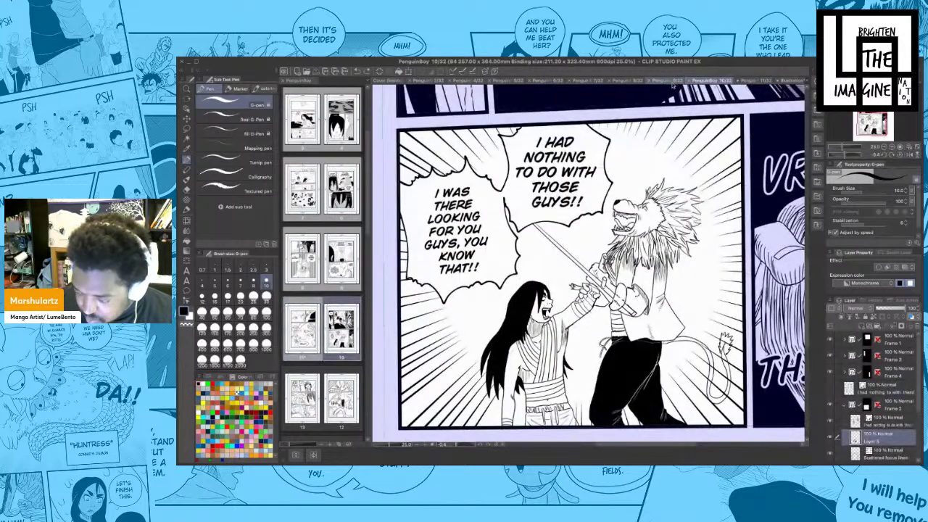
click(672, 85)
click(632, 82)
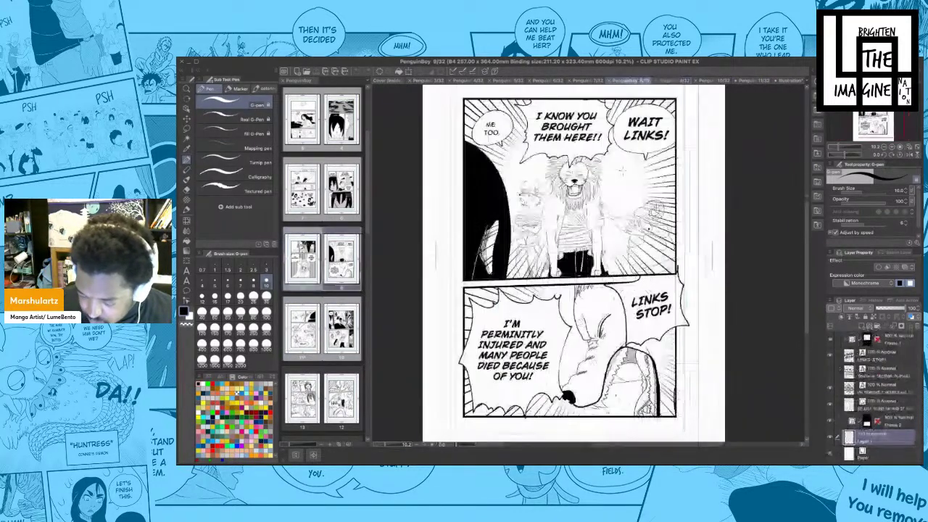
click(595, 82)
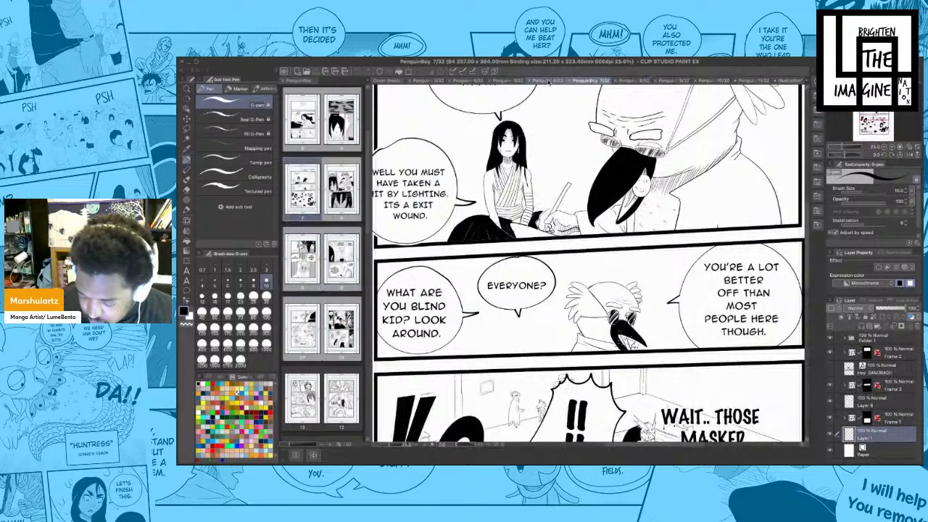
click(549, 82)
click(591, 82)
scroll(584, 261, down, 5)
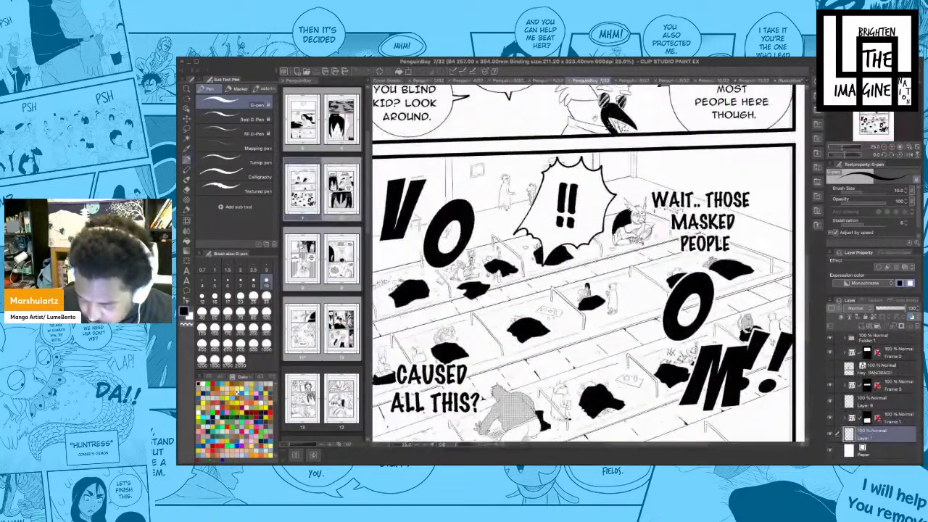
drag(617, 181, 589, 403)
click(786, 81)
drag(627, 315, 635, 323)
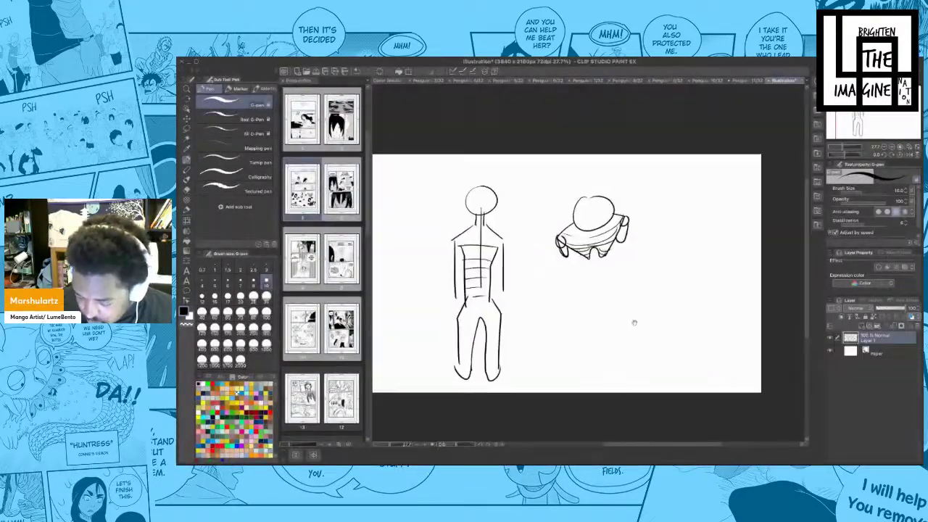
click(760, 83)
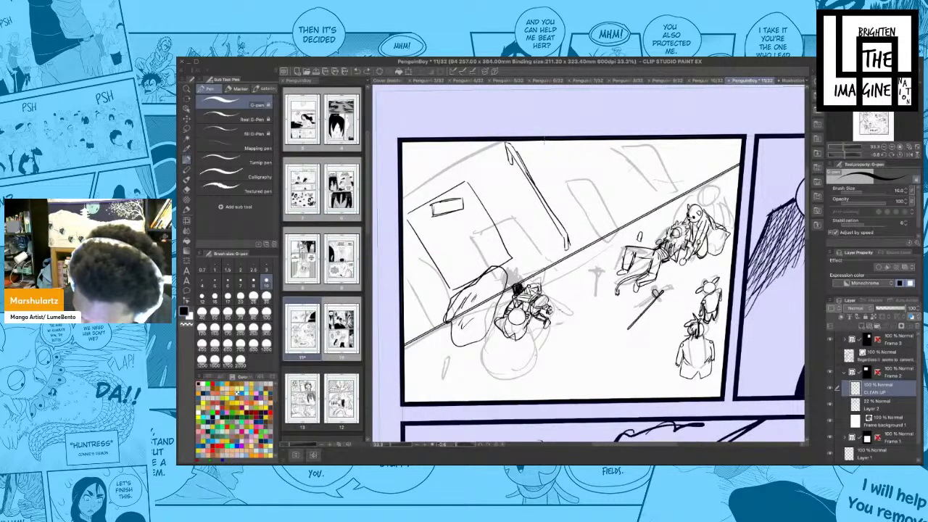
- Draw a second tall rectangle on the wall, on the far side of the pillar, and reinforce its vertical sides
mouse_move(545, 139)
mouse_down()
mouse_move(596, 223)
mouse_move(667, 177)
mouse_move(633, 140)
mouse_up()
key(r)
drag(671, 170, 698, 205)
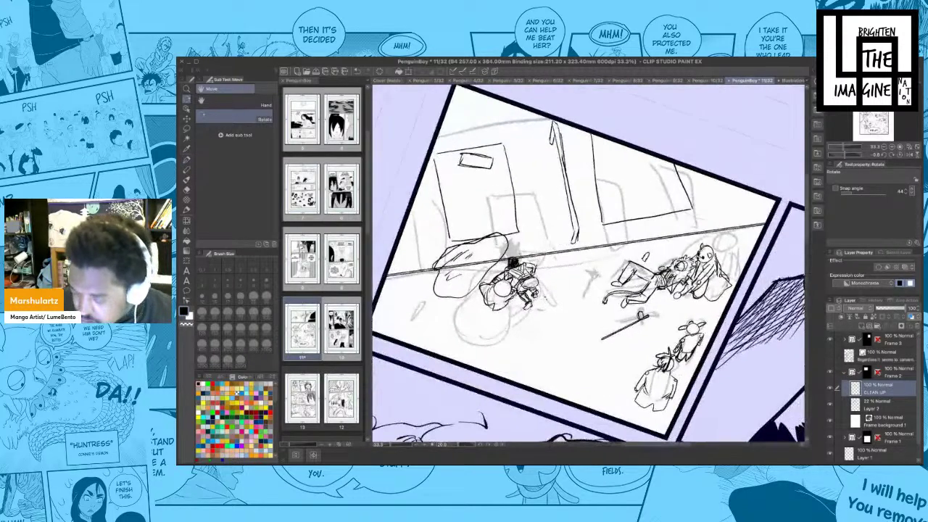
drag(679, 167, 691, 206)
drag(677, 166, 690, 206)
key(ctrl+z)
key(ctrl+z)
drag(589, 133, 606, 222)
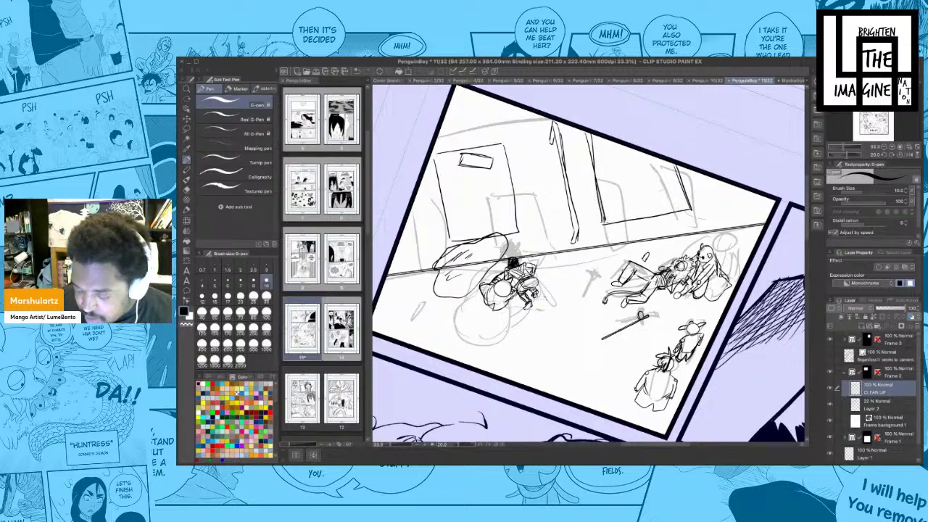
- Draw narrow partial pillars on the wall at both side edges of the first panel
key(space)
mouse_move(684, 179)
mouse_down()
mouse_move(725, 204)
mouse_move(726, 216)
mouse_move(728, 184)
mouse_move(726, 217)
mouse_move(728, 193)
mouse_up()
key(space)
drag(541, 206, 605, 207)
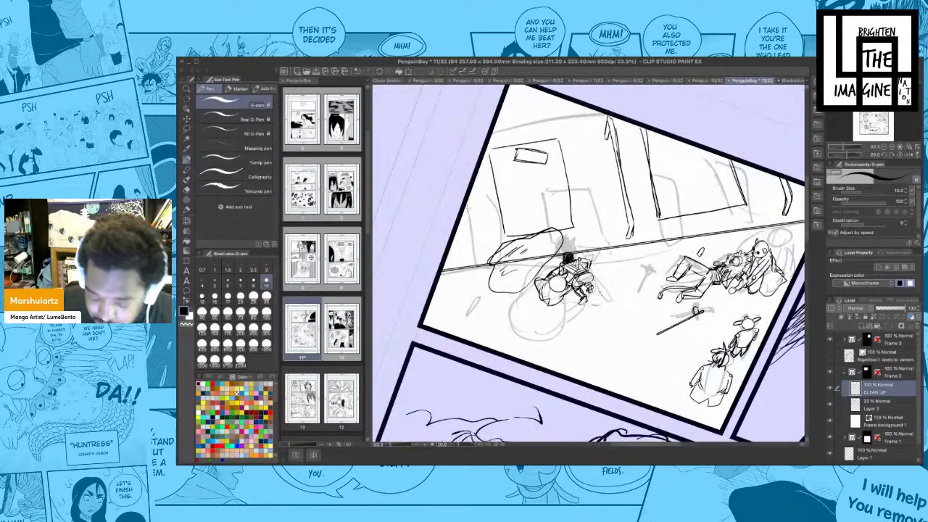
drag(464, 208, 469, 241)
key(ctrl+z)
mouse_move(468, 207)
mouse_down()
mouse_move(472, 253)
mouse_move(464, 224)
mouse_move(471, 255)
mouse_move(442, 246)
mouse_up()
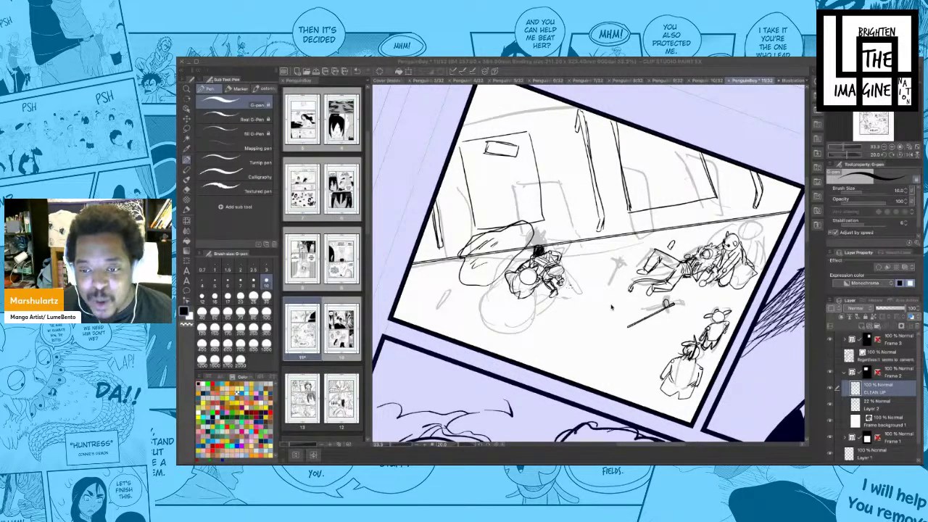
click(614, 306)
drag(613, 312, 609, 311)
scroll(609, 310, left, 2)
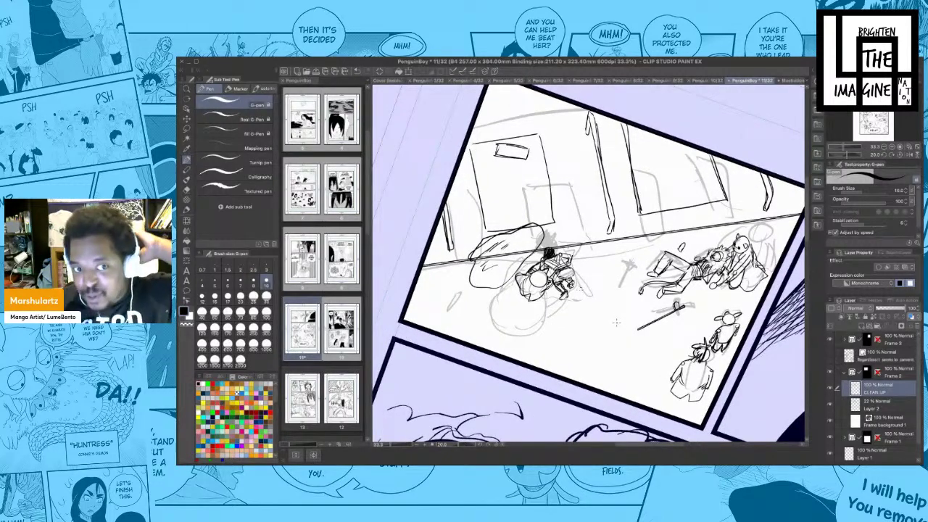
scroll(604, 284, left, 3)
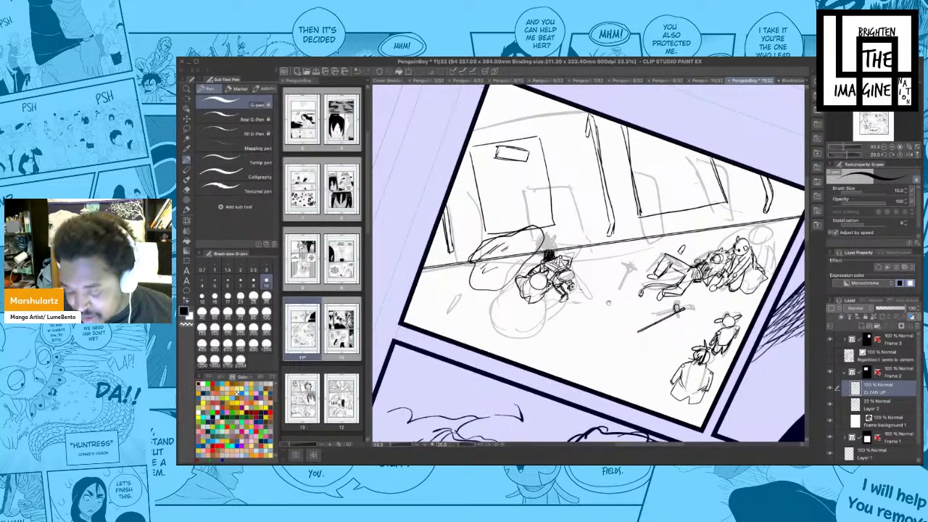
- Erase the floor line where it crosses the long rounded object beside the crouching figures
key(e)
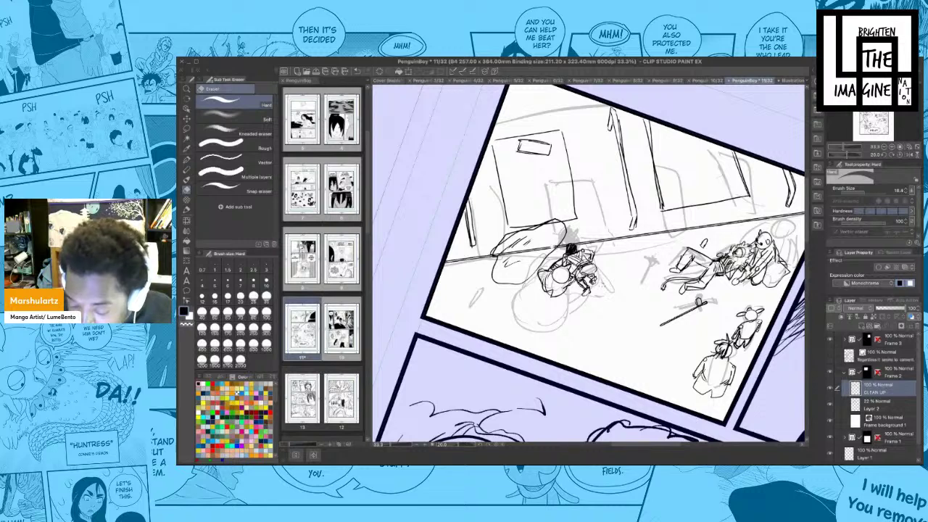
drag(545, 249, 500, 255)
scroll(573, 266, right, 3)
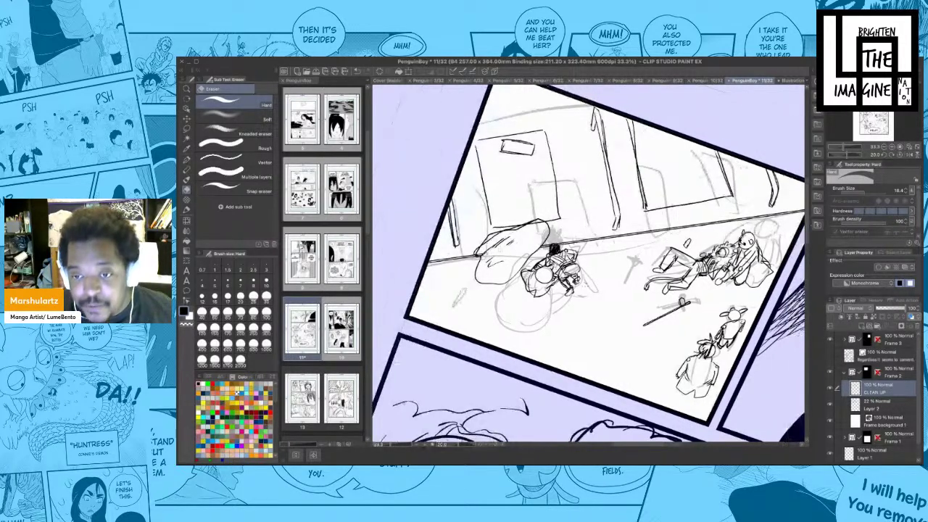
key(p)
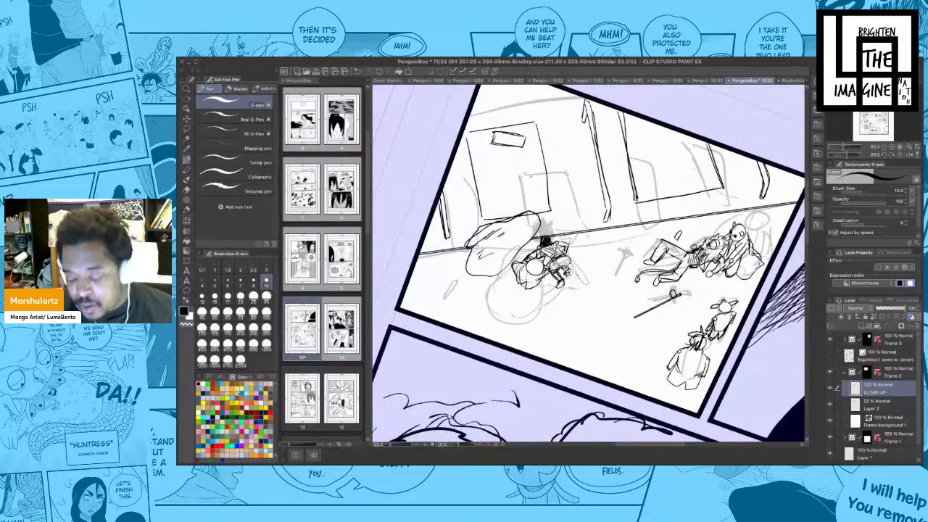
scroll(569, 278, left, 3)
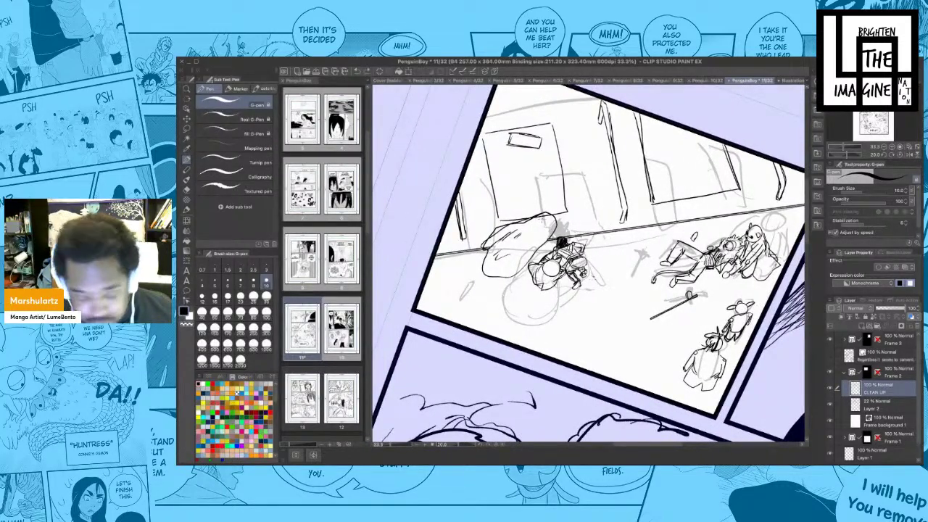
- Erase the upper tip of the long rounded object and redraw its outline and inner contour lines
key(e)
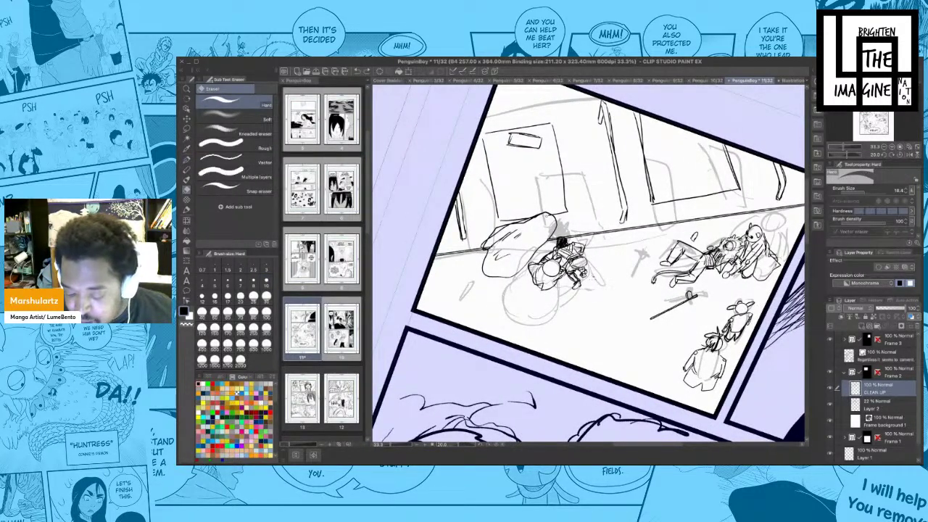
drag(551, 212, 550, 222)
mouse_move(550, 217)
mouse_down()
mouse_move(517, 195)
mouse_move(522, 203)
mouse_move(459, 254)
mouse_move(494, 239)
mouse_move(524, 198)
mouse_up()
key(p)
mouse_move(551, 217)
mouse_down()
mouse_move(554, 229)
mouse_move(513, 226)
mouse_up()
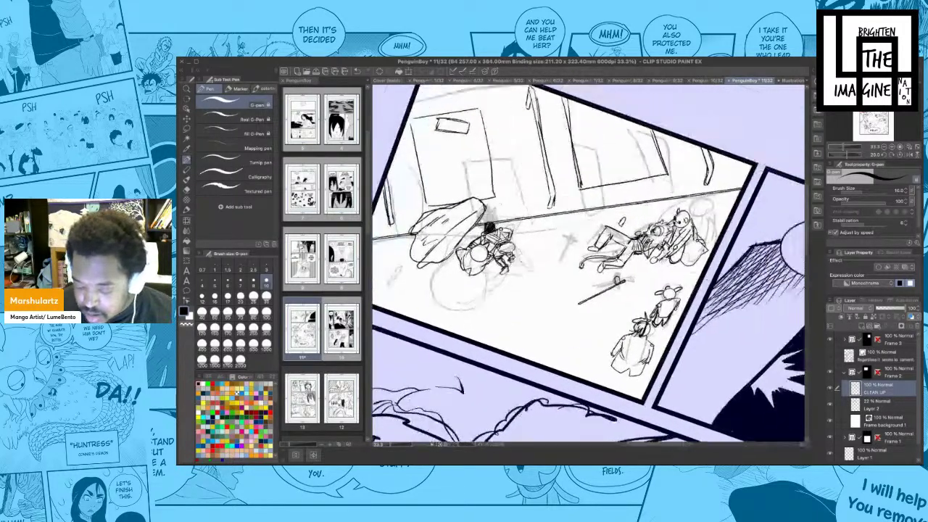
- Draw a small sword on the floor above the lying figure and a short thin rod near the panel's lower-left corner
drag(635, 262, 636, 270)
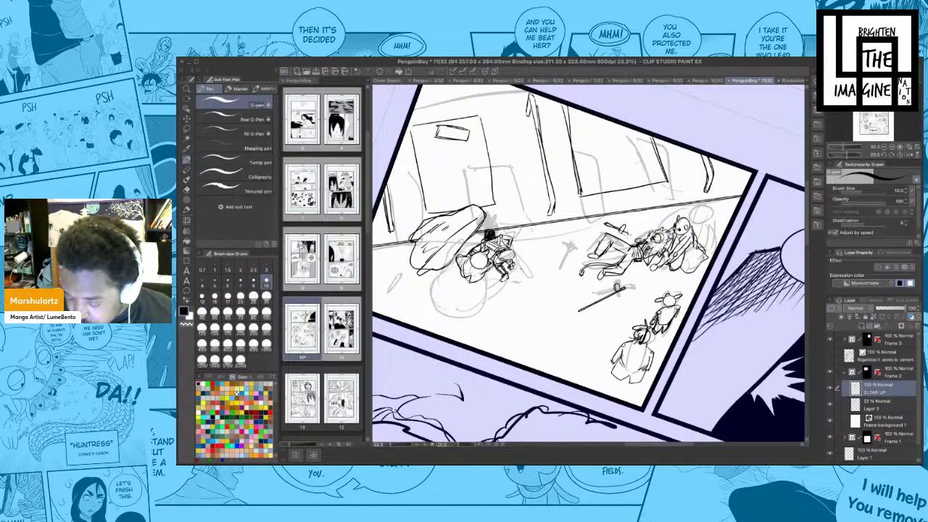
drag(624, 236, 698, 235)
mouse_move(473, 273)
mouse_down()
mouse_move(454, 298)
mouse_move(467, 281)
mouse_up()
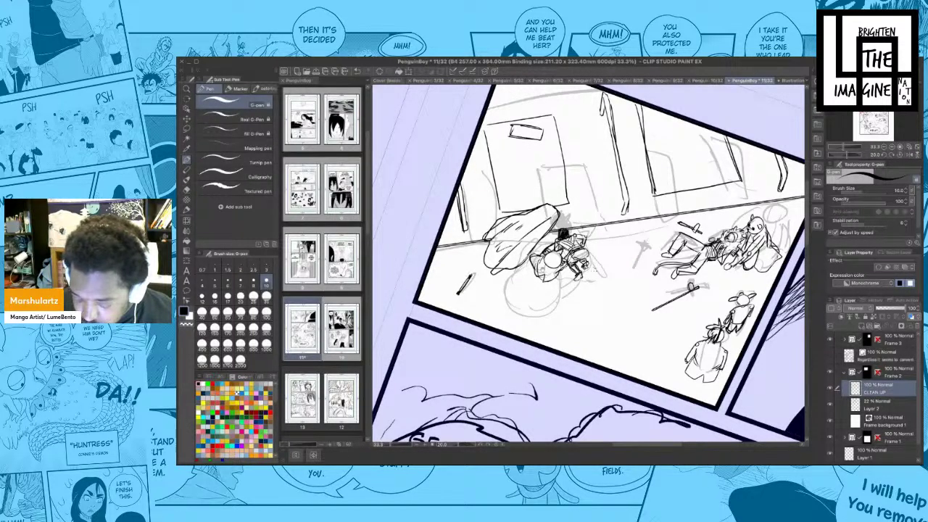
mouse_move(638, 266)
mouse_down()
mouse_move(617, 256)
mouse_move(600, 263)
mouse_move(612, 268)
mouse_up()
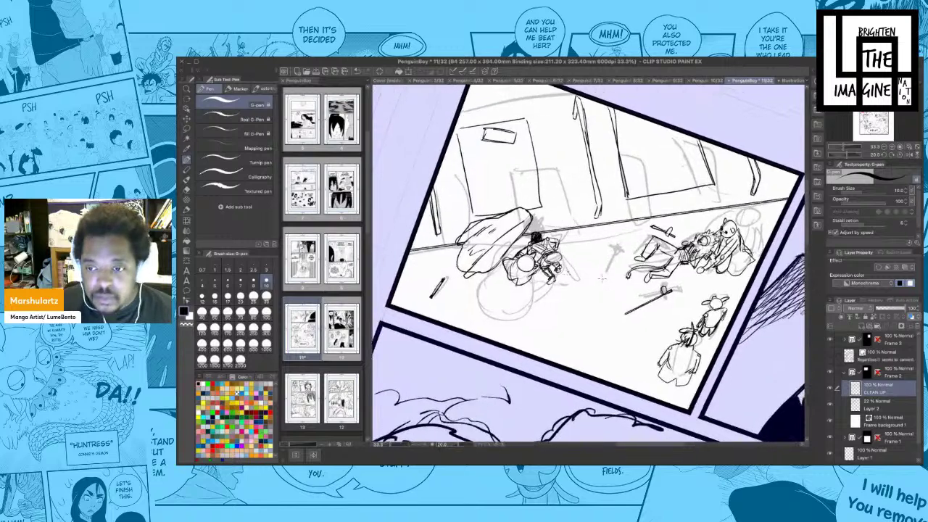
- Show the color wheel and set the drawing color back to black
key(x)
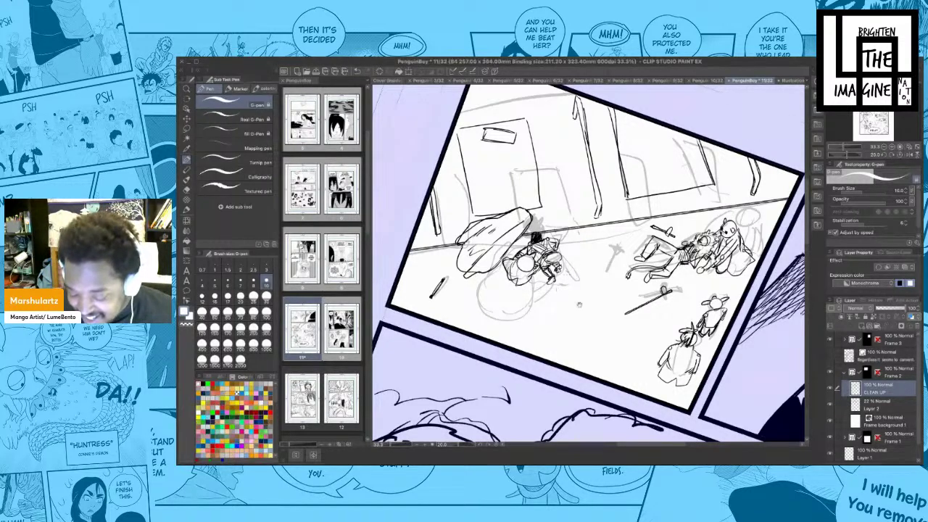
drag(570, 317, 581, 344)
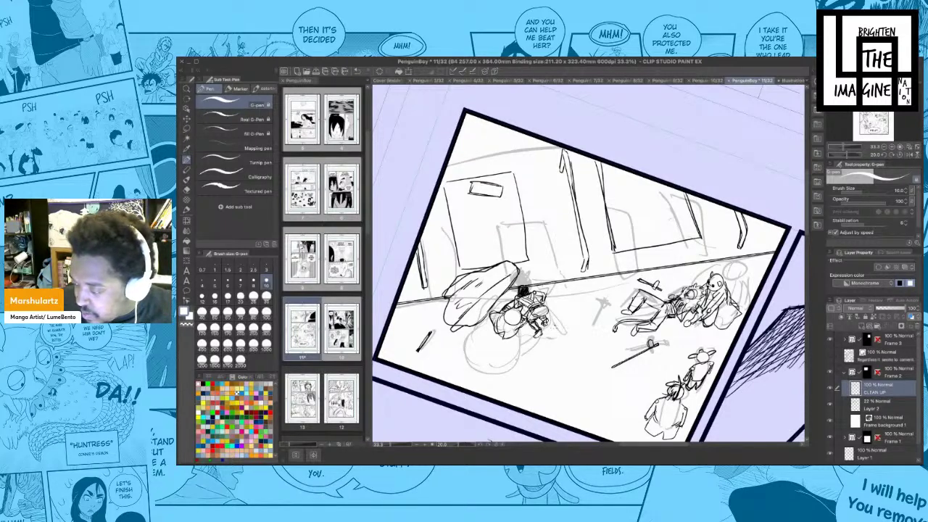
click(845, 80)
click(855, 135)
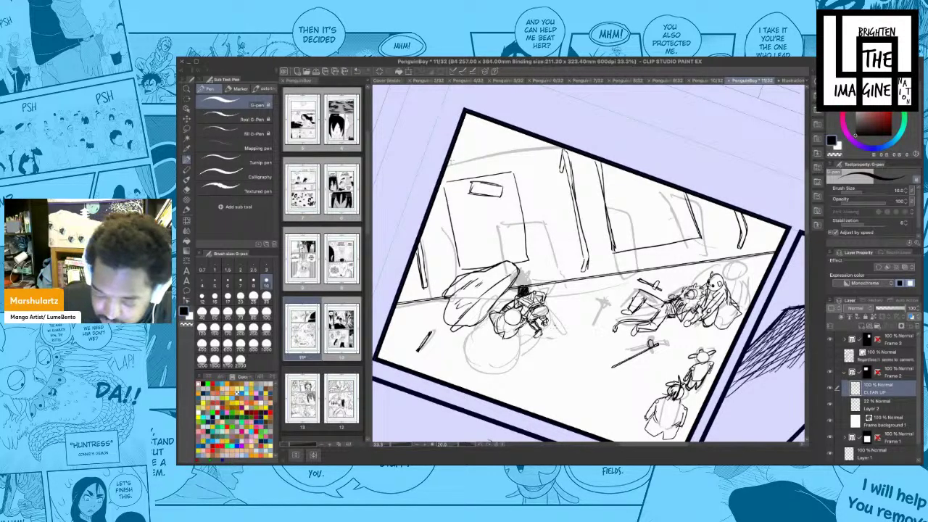
- Draw the slanted line along the wall's upper edge above the first rectangle, redoing the second stroke
drag(459, 159, 545, 142)
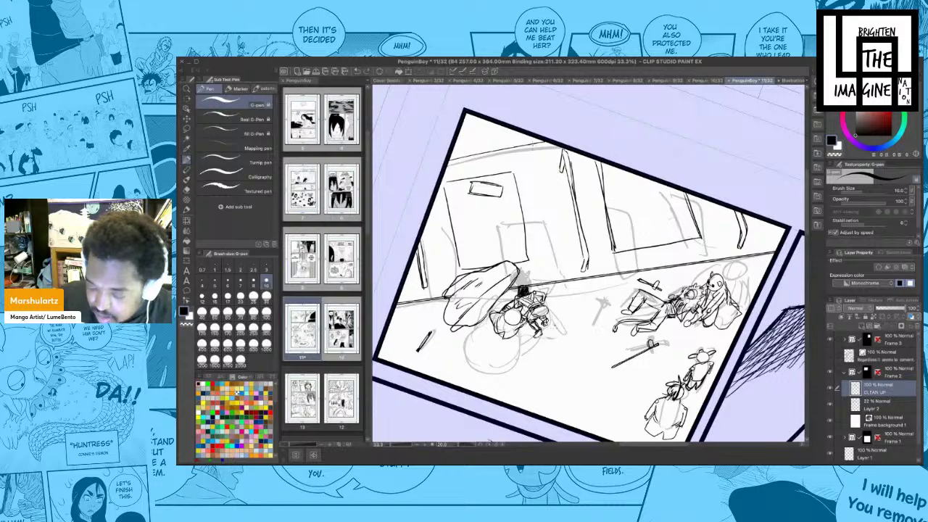
drag(447, 159, 535, 138)
key(ctrl+z)
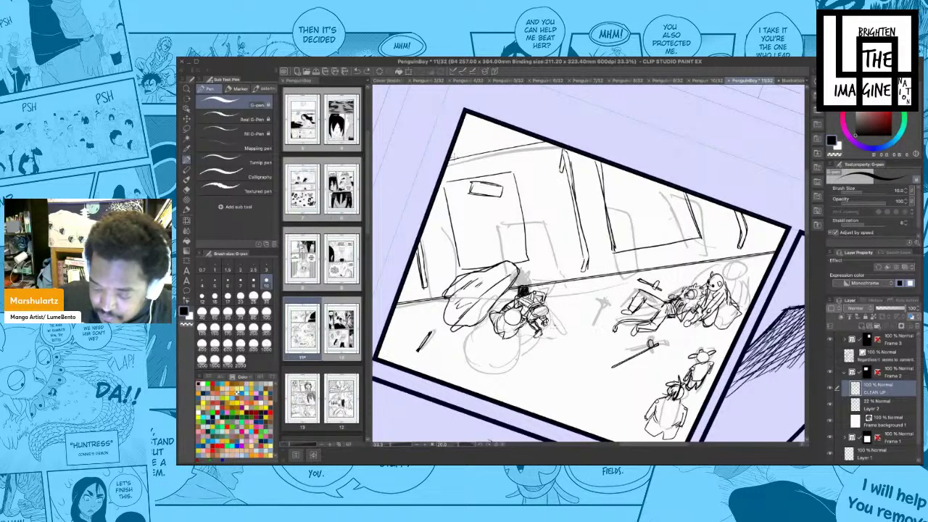
mouse_move(451, 159)
mouse_down()
mouse_move(574, 130)
mouse_move(566, 116)
mouse_move(551, 119)
mouse_up()
- Straighten the canvas and draw two close parallel diagonal lines across the floor behind the lower-right figure, redoing the second line
drag(628, 394, 651, 317)
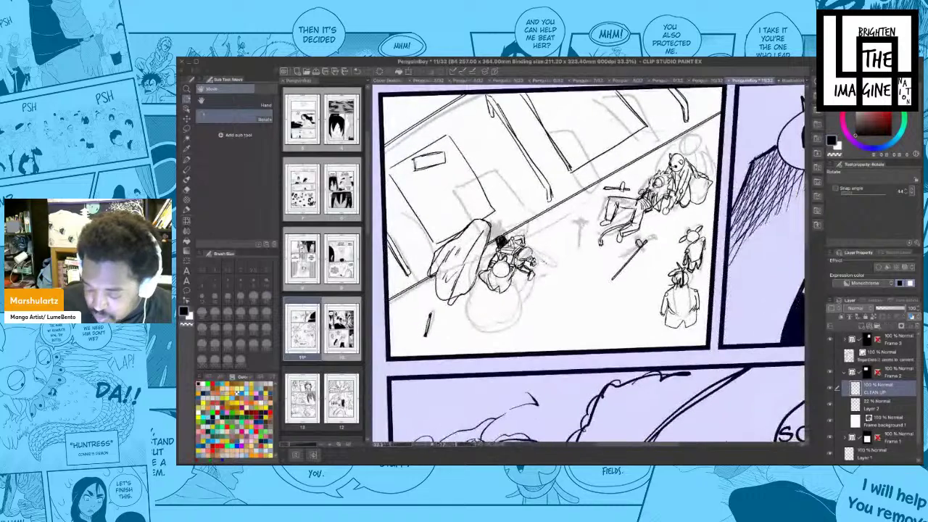
drag(545, 353, 683, 273)
drag(549, 352, 712, 248)
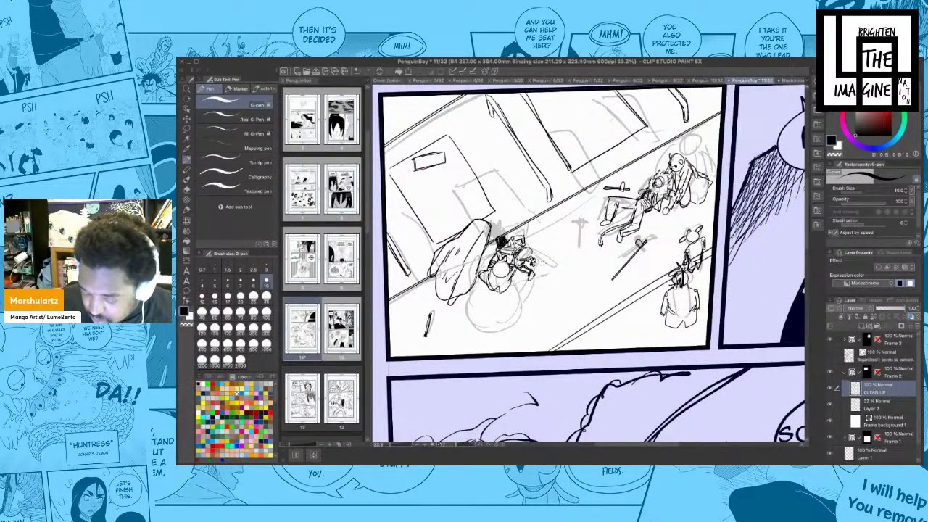
key(ctrl+z)
drag(545, 354, 711, 251)
mouse_move(700, 287)
mouse_down()
mouse_move(679, 282)
mouse_move(714, 316)
mouse_move(731, 310)
mouse_up()
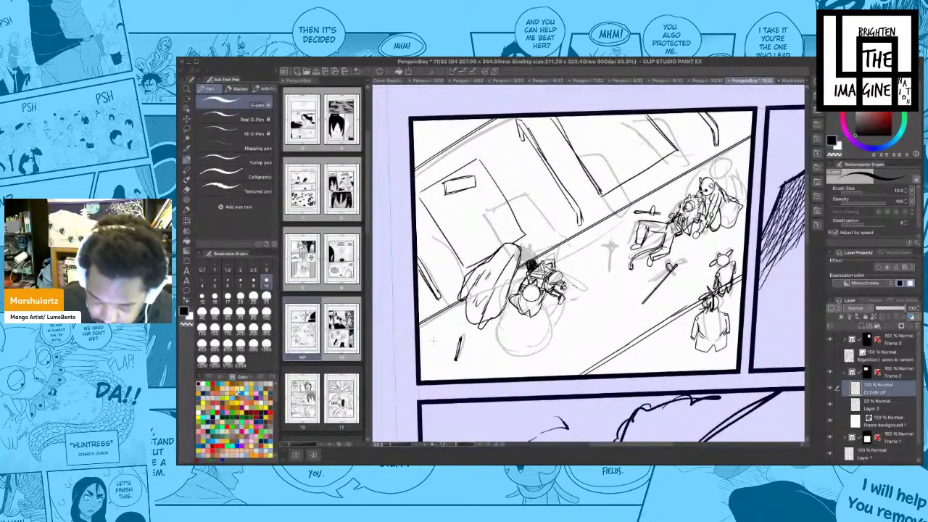
- Draw slanted dividing lines across the floor strip, from the lower-left corner past the seated figures, redoing the misplaced strokes
drag(420, 326, 451, 374)
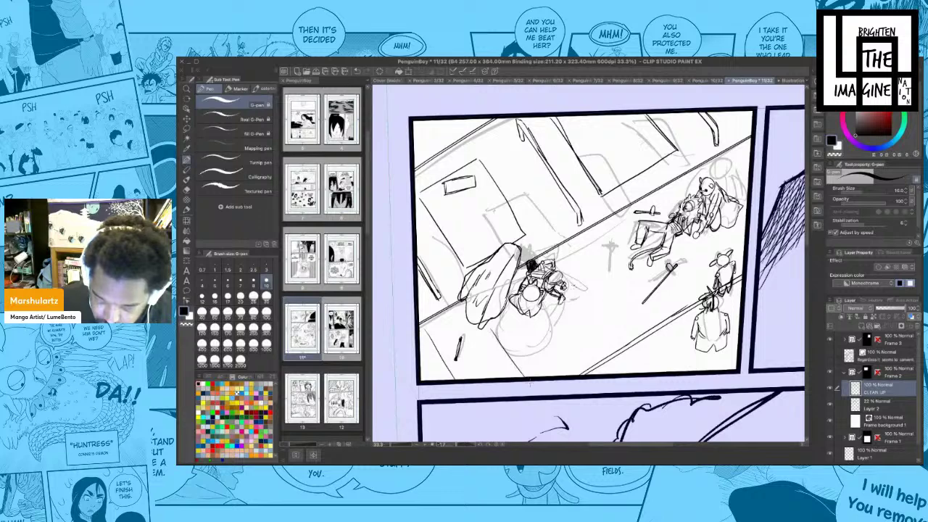
drag(532, 320, 571, 374)
key(ctrl+z)
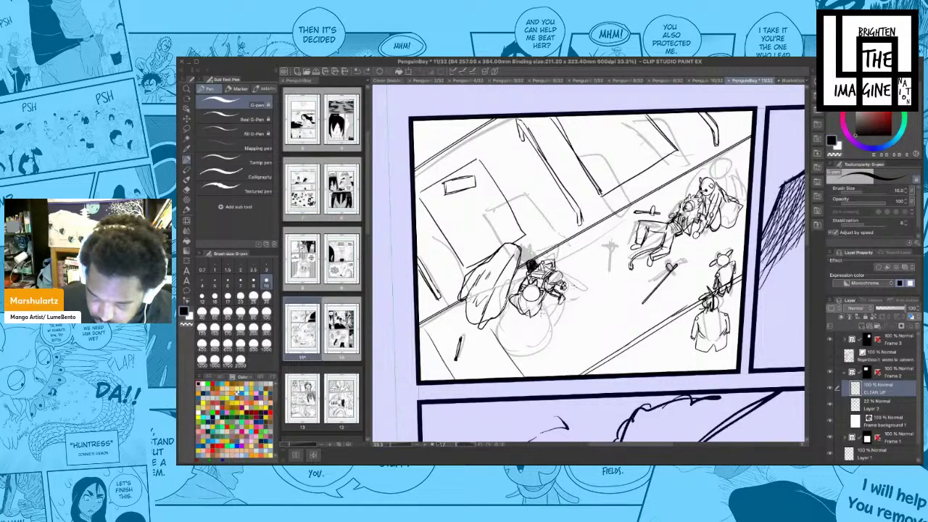
drag(541, 314, 580, 373)
drag(554, 253, 607, 333)
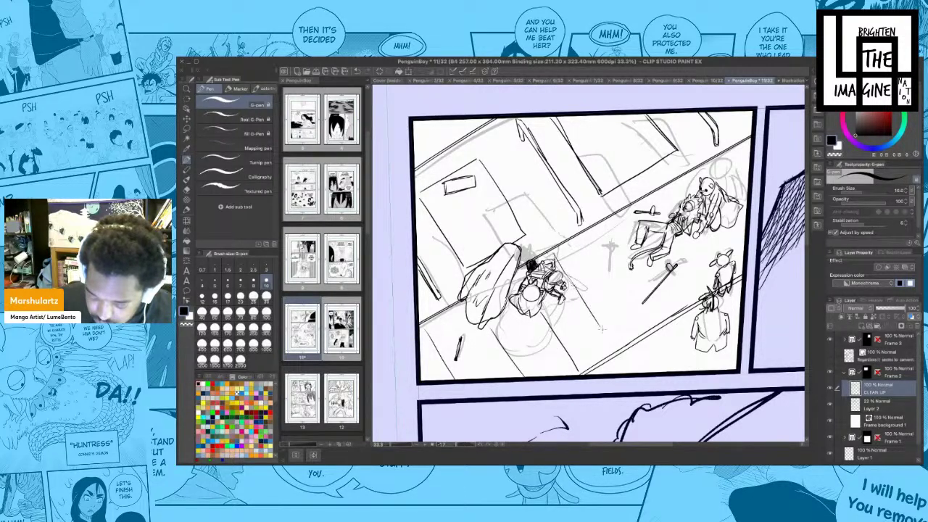
key(ctrl+z)
key(ctrl+z)
key(ctrl+y)
drag(564, 248, 626, 343)
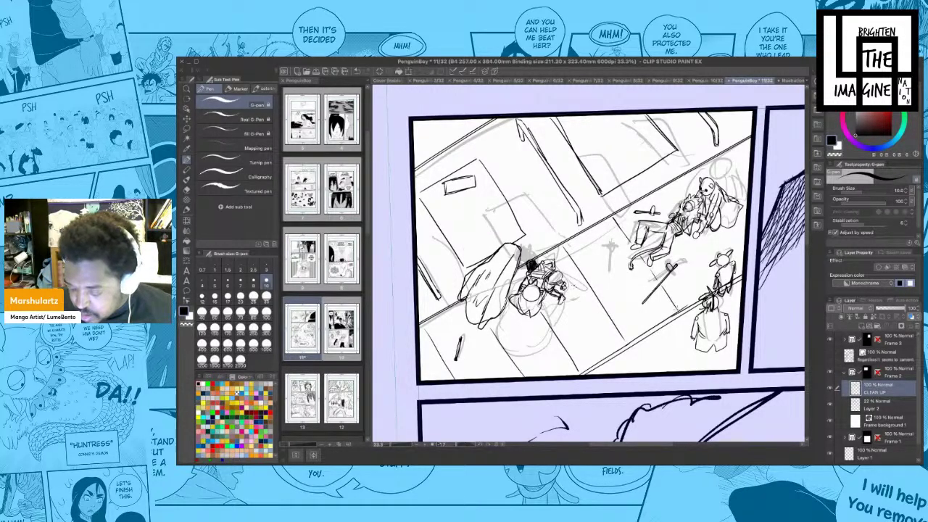
- Continue the floor dividing lines around the lying figure and add a small mark on the floor below the seated figures
drag(689, 296, 662, 302)
mouse_move(641, 194)
mouse_down()
mouse_move(687, 263)
mouse_move(669, 255)
mouse_move(685, 277)
mouse_move(685, 245)
mouse_move(651, 213)
mouse_move(720, 191)
mouse_up()
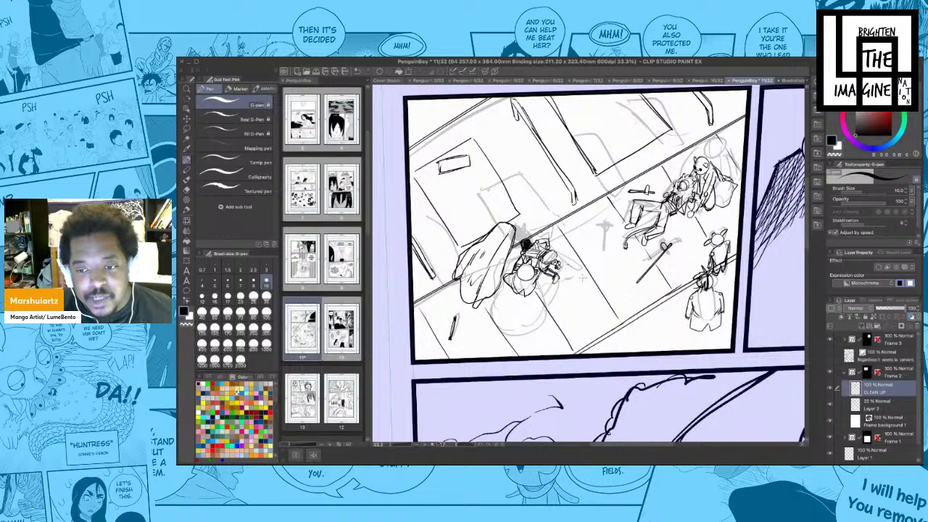
mouse_move(630, 258)
mouse_down()
mouse_move(573, 266)
mouse_move(633, 254)
mouse_up()
drag(565, 288, 573, 294)
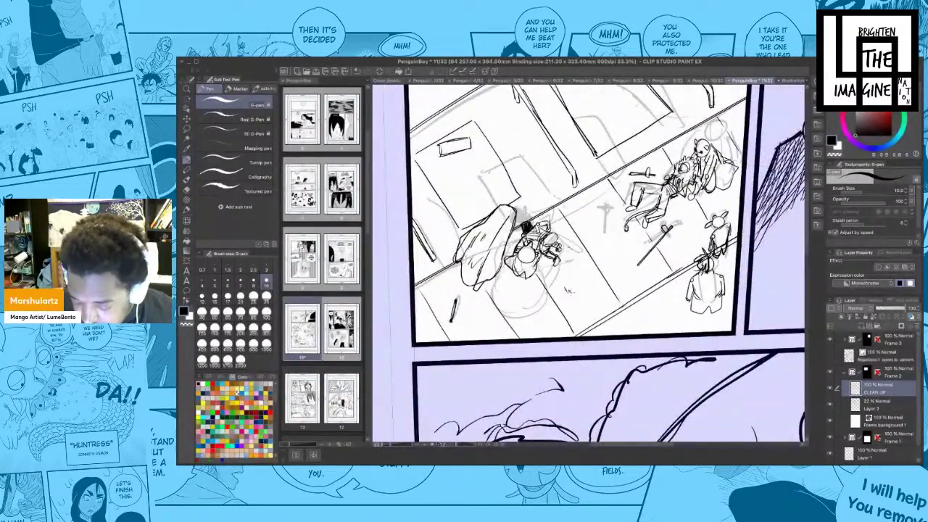
- Look through the earlier pages, examine the tiled floor in page 7's crowd panel, and return to page 11
click(702, 82)
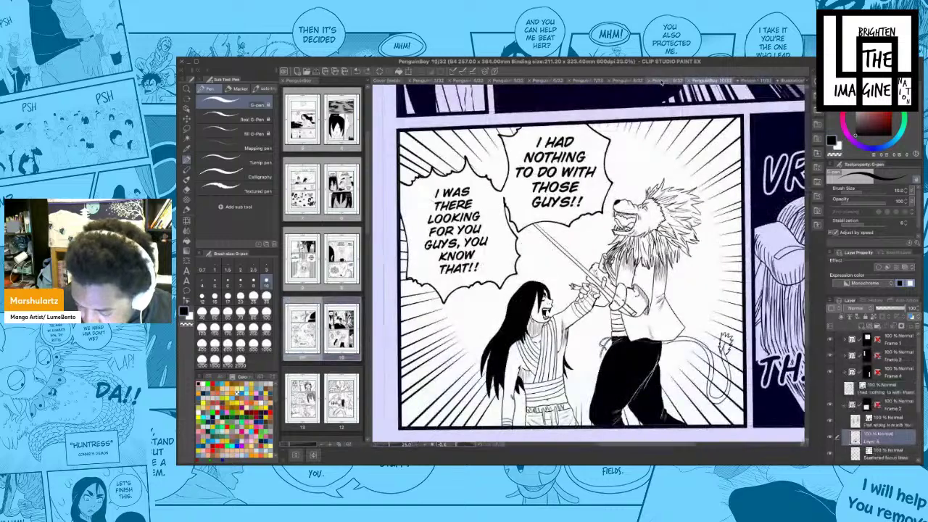
click(661, 82)
click(620, 82)
click(583, 83)
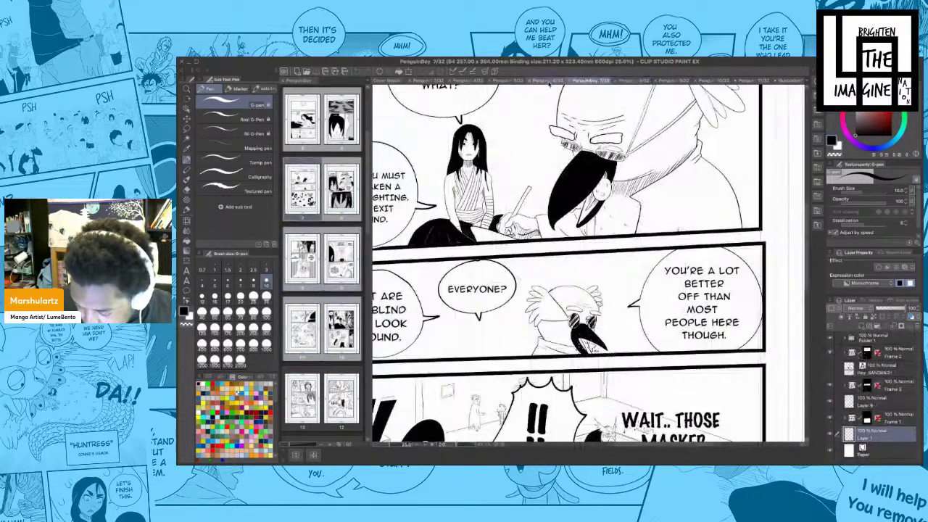
click(549, 82)
click(588, 82)
scroll(565, 290, down, 3)
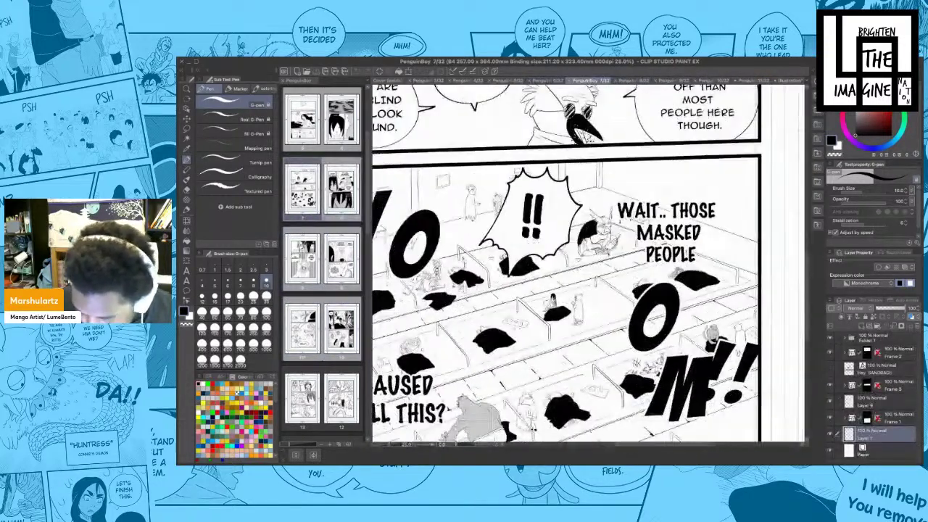
drag(591, 246, 618, 214)
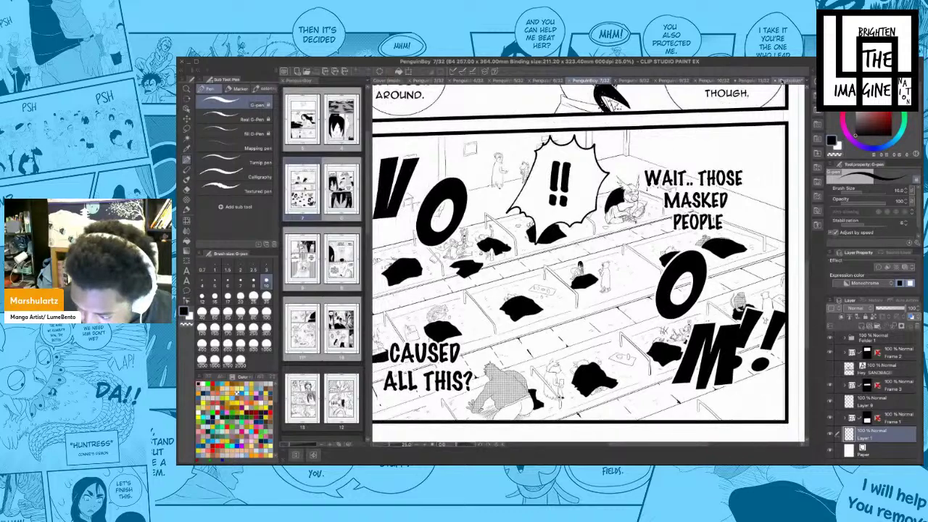
click(746, 82)
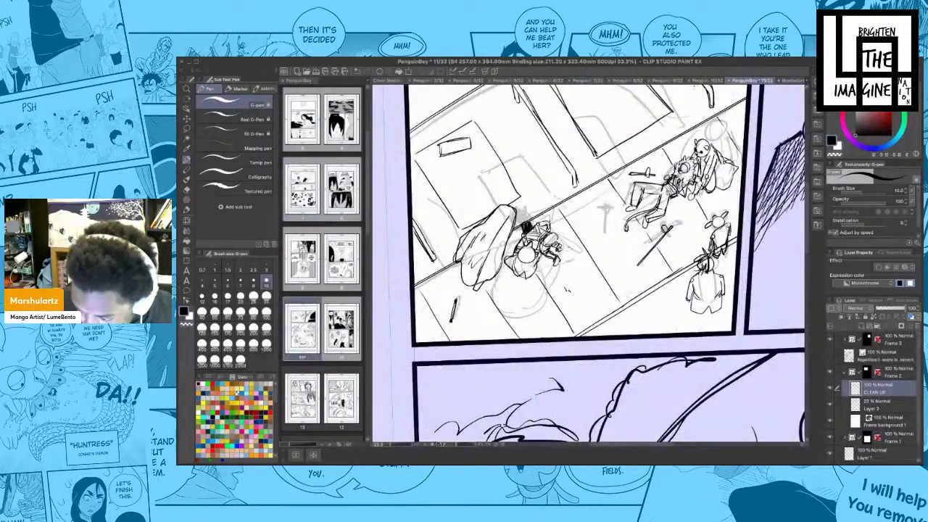
click(512, 82)
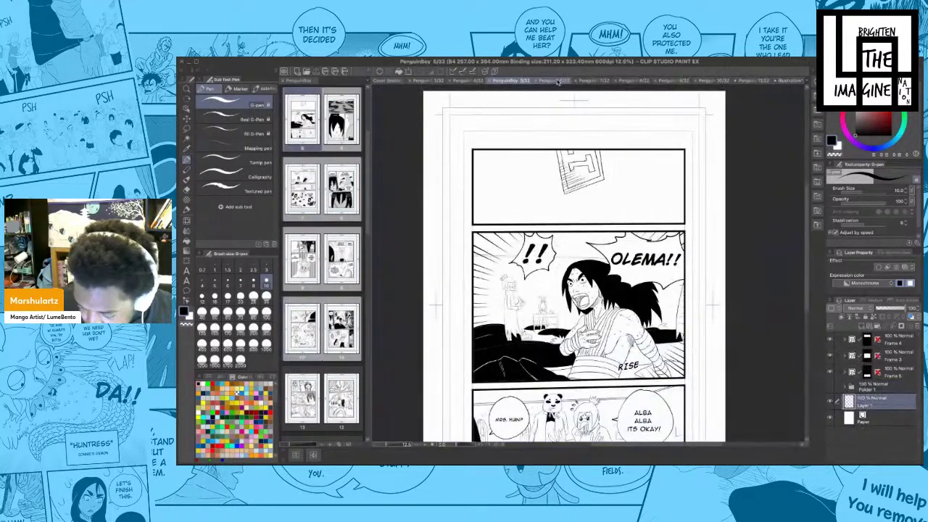
click(558, 82)
click(596, 82)
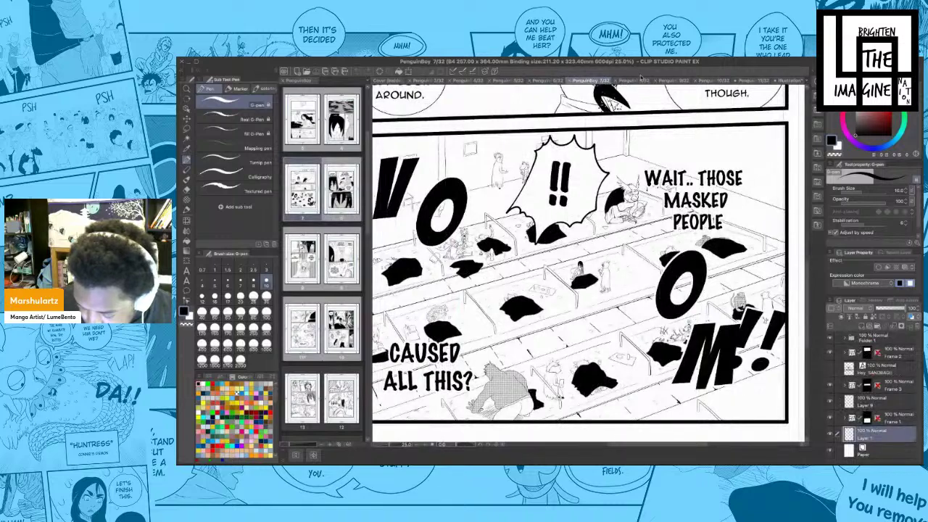
click(752, 81)
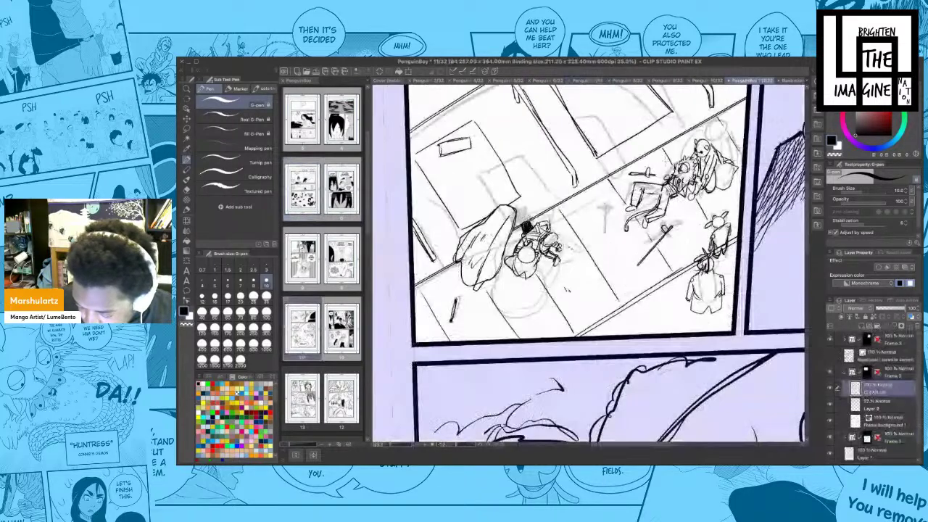
- Thicken the ends of the floor dividing lines and add short dividers below the thin rod and beside the upper-right figures
drag(584, 253, 591, 274)
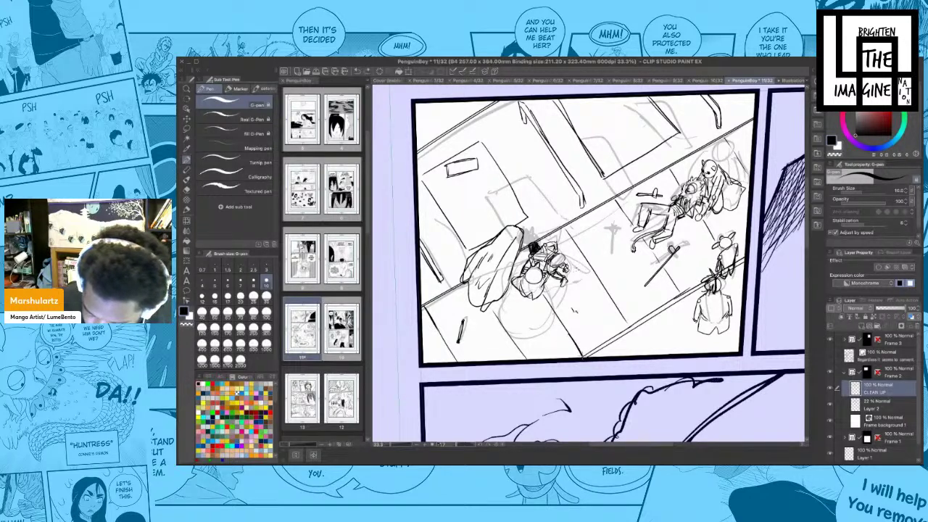
drag(608, 295, 629, 327)
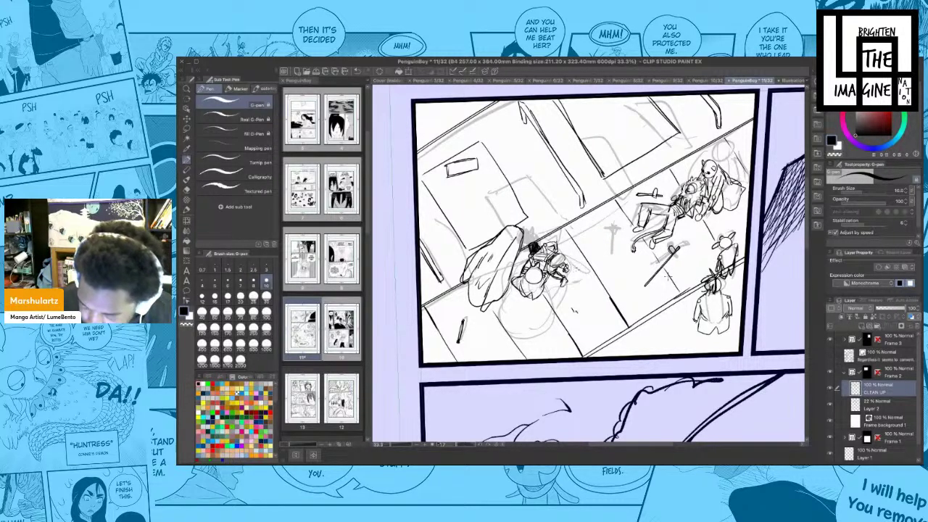
drag(667, 274, 684, 293)
drag(612, 199, 628, 218)
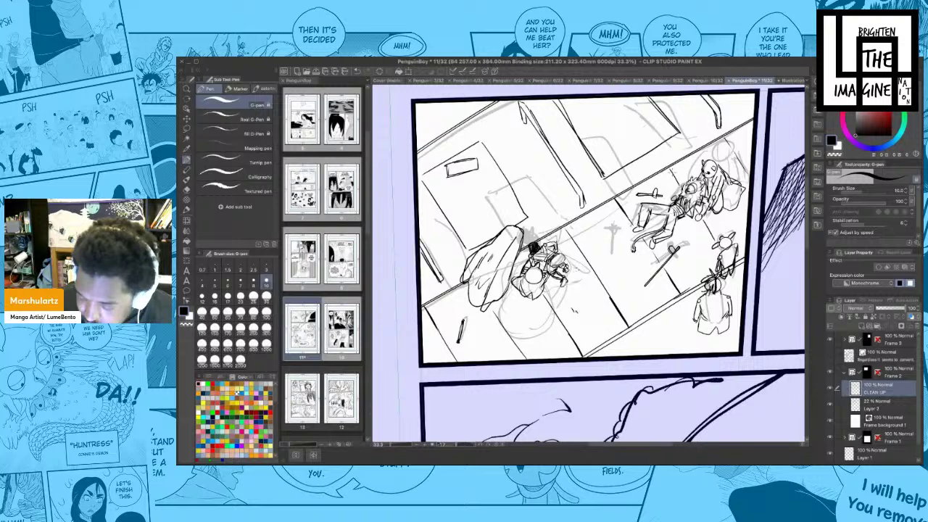
drag(670, 167, 680, 182)
mouse_move(736, 161)
mouse_down()
mouse_move(728, 148)
mouse_move(734, 157)
mouse_up()
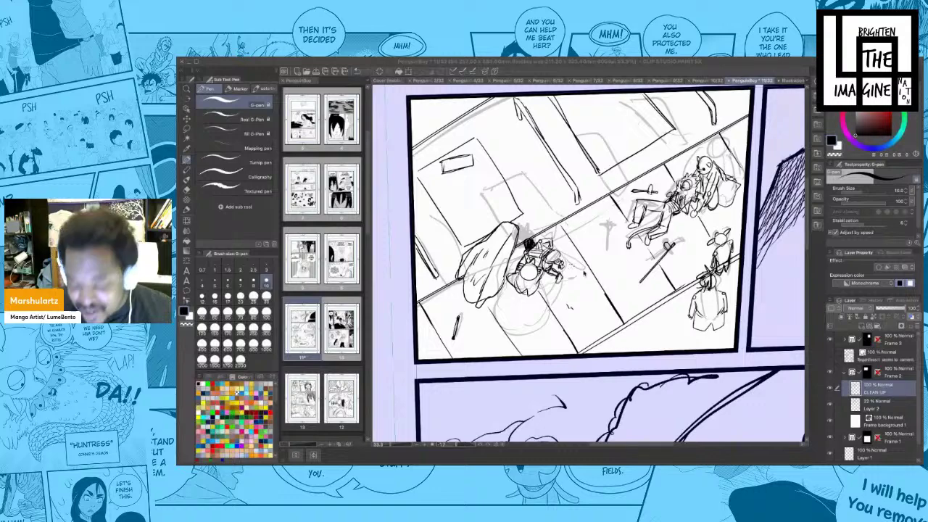
mouse_move(598, 308)
mouse_down()
mouse_move(626, 284)
mouse_move(636, 235)
mouse_up()
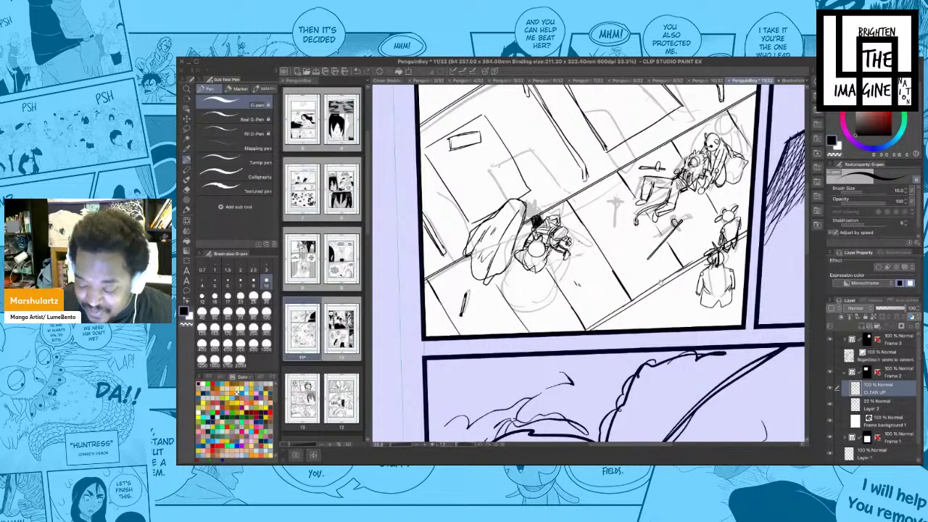
drag(666, 234, 645, 238)
drag(708, 221, 687, 226)
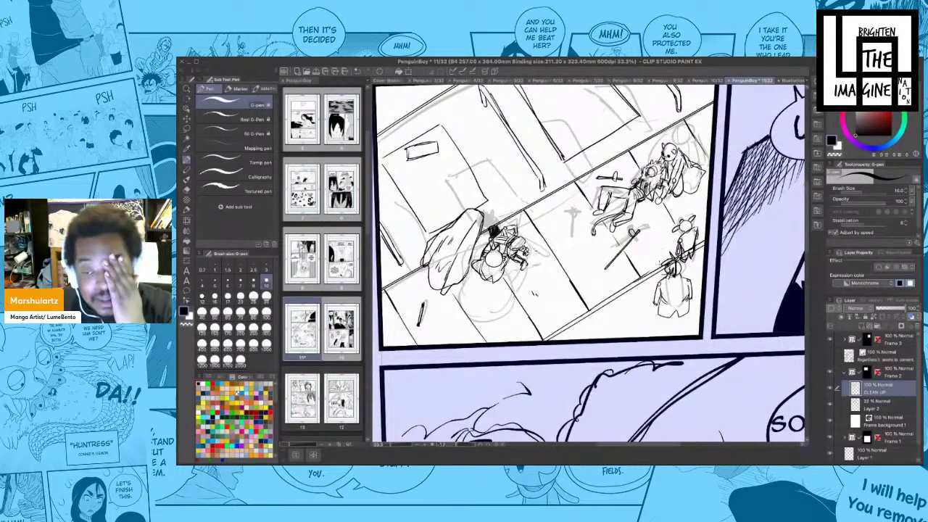
drag(650, 265, 694, 329)
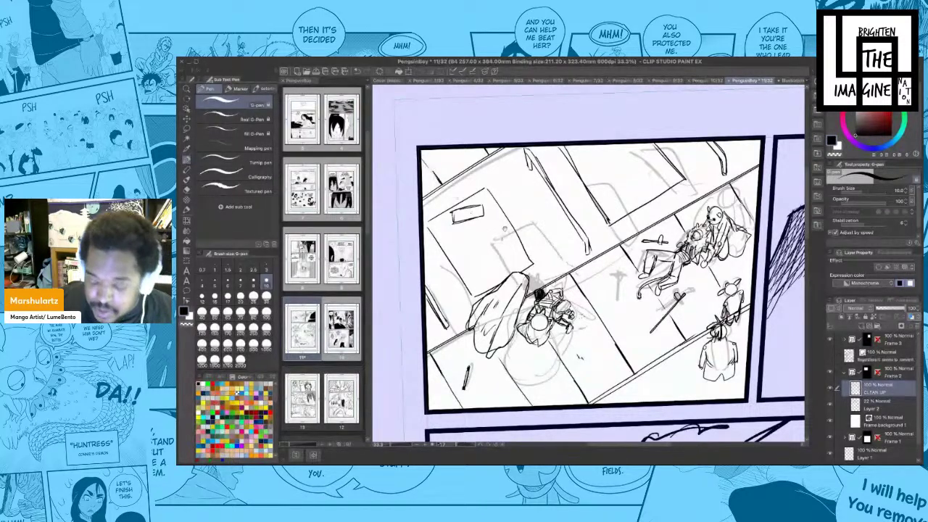
drag(506, 229, 488, 219)
mouse_move(527, 284)
mouse_down()
mouse_move(489, 290)
mouse_move(514, 304)
mouse_move(534, 293)
mouse_move(512, 281)
mouse_up()
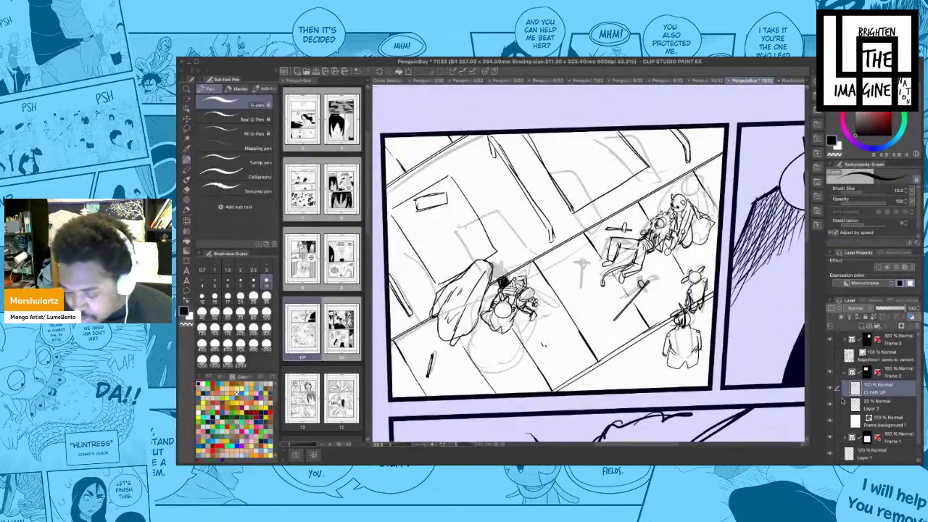
- Check the room background in page 7's crowd panel again and return to page 11
click(596, 80)
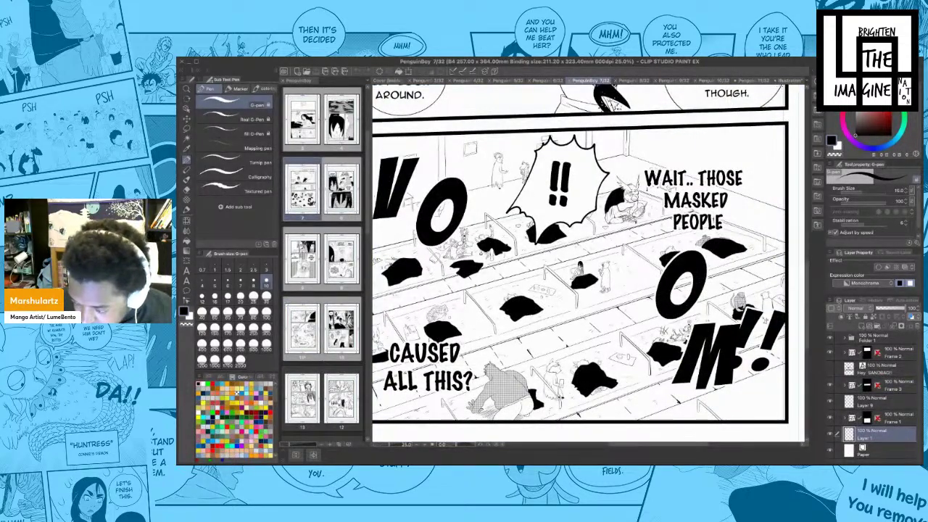
click(790, 81)
click(753, 80)
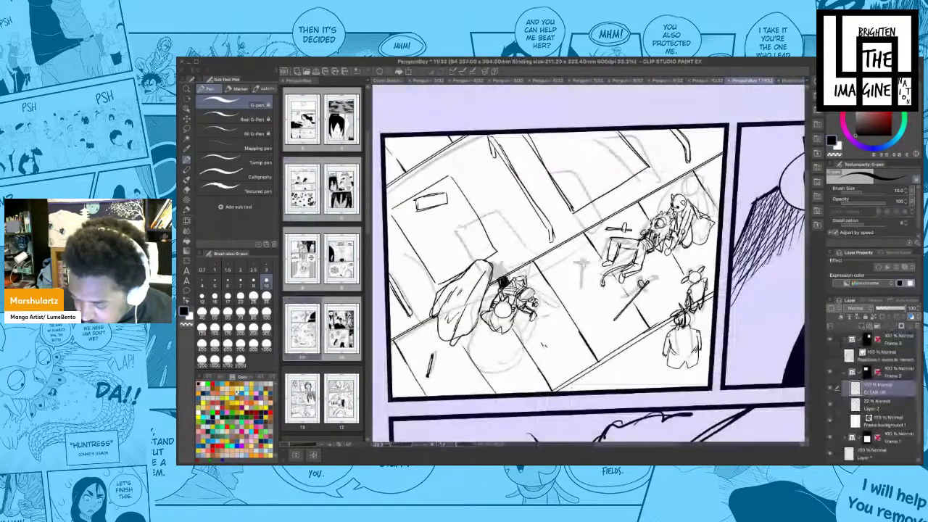
- Rotate the canvas to level the wall and erase the wall posts and the large right-hand rectangle with a larger hard eraser
drag(665, 216, 676, 245)
scroll(676, 243, down, 1)
scroll(676, 244, up, 1)
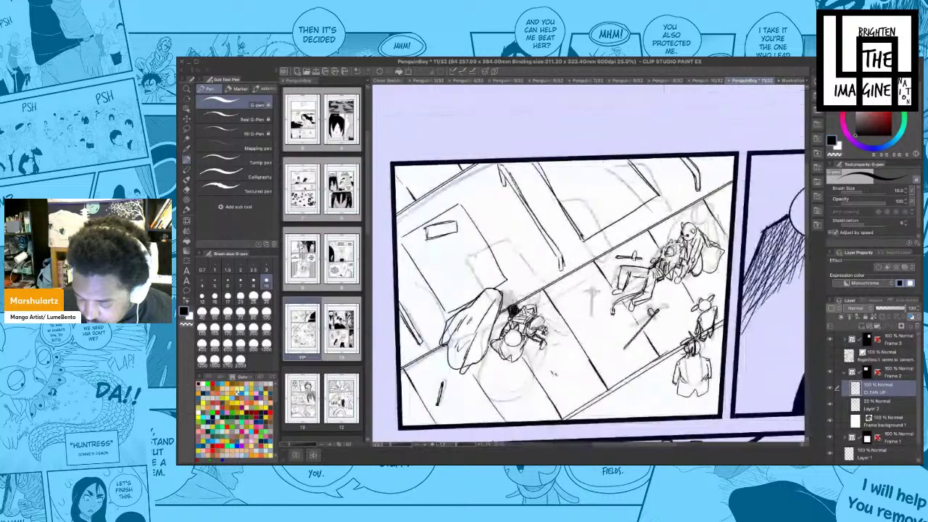
scroll(591, 283, up, 1)
key(e)
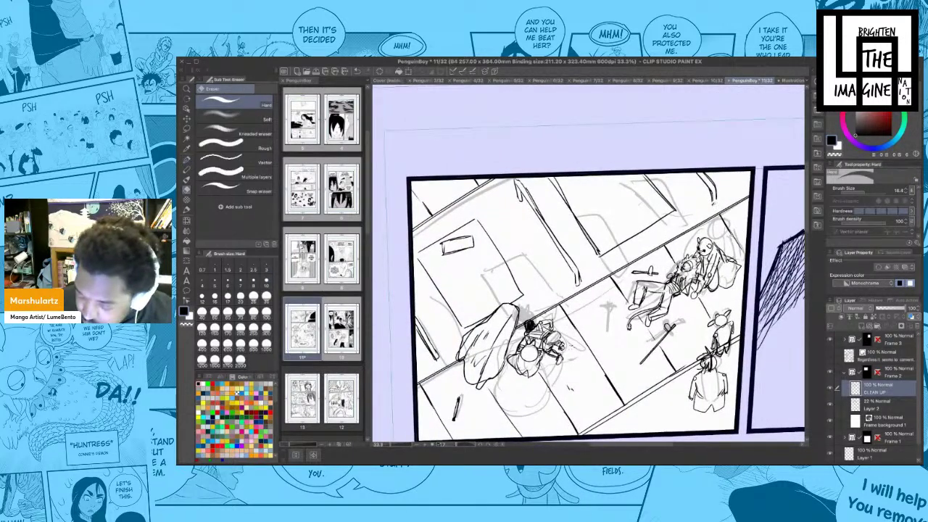
mouse_move(699, 174)
mouse_down()
mouse_move(710, 182)
mouse_move(678, 175)
mouse_move(712, 224)
mouse_up()
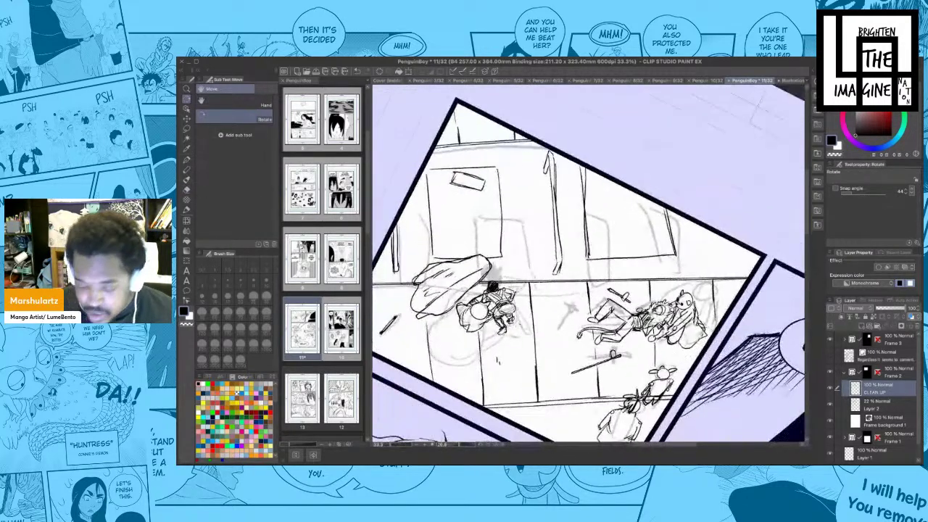
drag(866, 192, 874, 191)
mouse_move(666, 205)
mouse_down()
mouse_move(676, 255)
mouse_move(615, 257)
mouse_move(585, 228)
mouse_move(584, 171)
mouse_move(584, 183)
mouse_move(548, 154)
mouse_move(556, 271)
mouse_up()
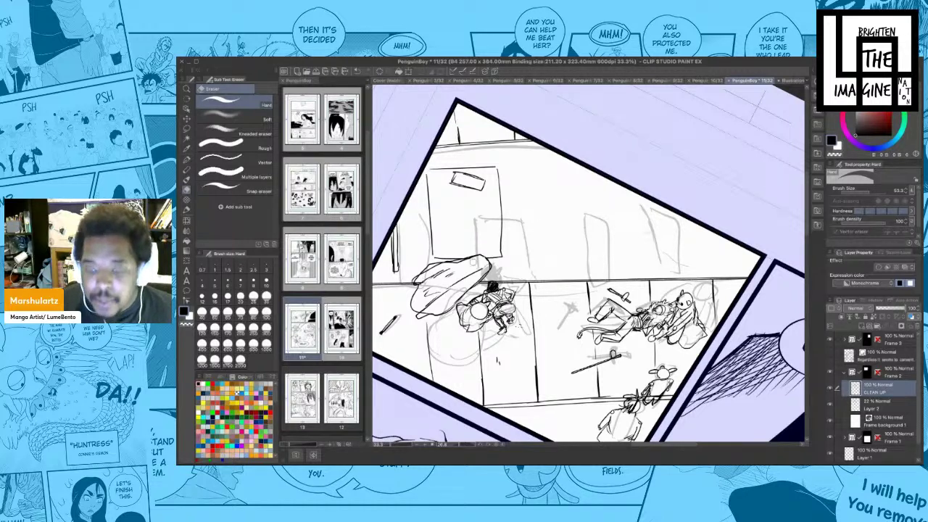
mouse_move(399, 271)
mouse_down()
mouse_move(393, 230)
mouse_move(435, 235)
mouse_up()
- Draw a narrow vertical post on the back wall with the G-pen, from the panel's upper border to just above the floor line
key(p)
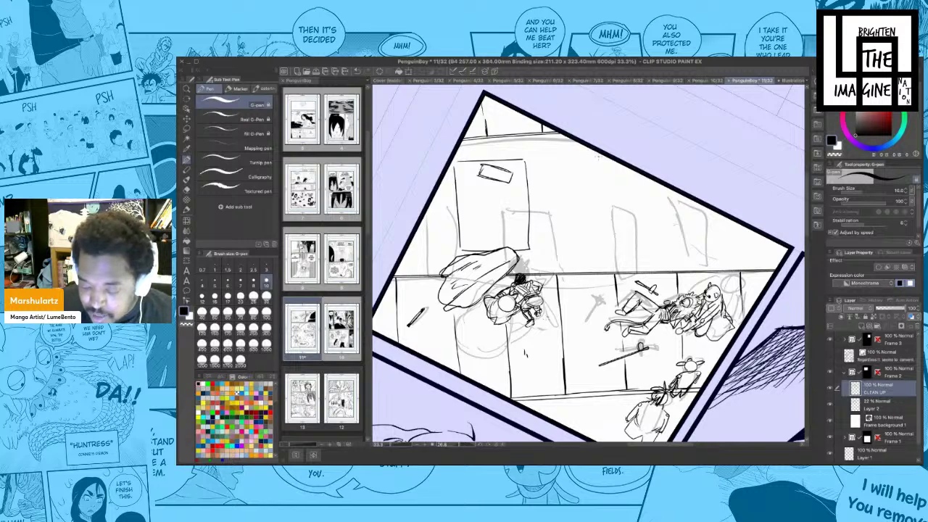
mouse_move(618, 159)
mouse_down()
mouse_move(628, 256)
mouse_move(625, 167)
mouse_move(625, 202)
mouse_up()
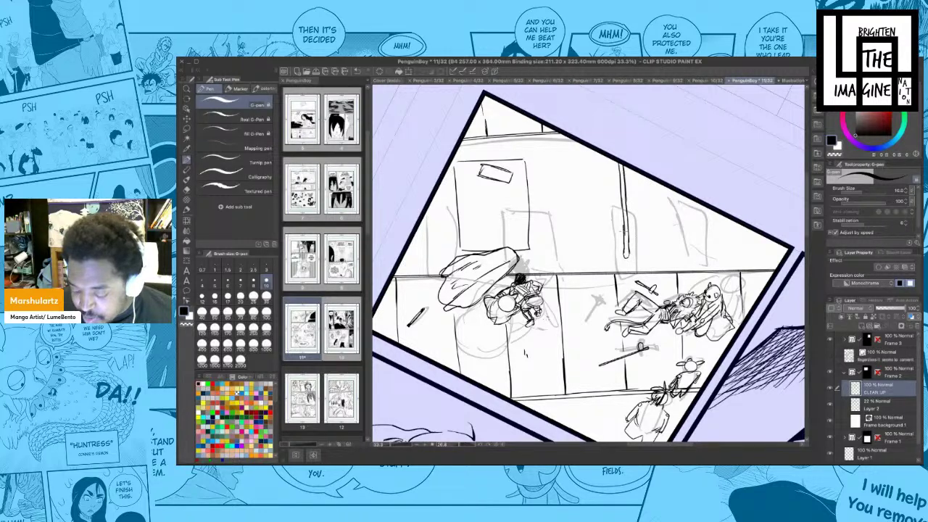
mouse_move(624, 254)
mouse_down()
mouse_move(625, 263)
mouse_move(636, 251)
mouse_up()
mouse_move(677, 222)
mouse_down()
mouse_move(666, 216)
mouse_move(685, 198)
mouse_up()
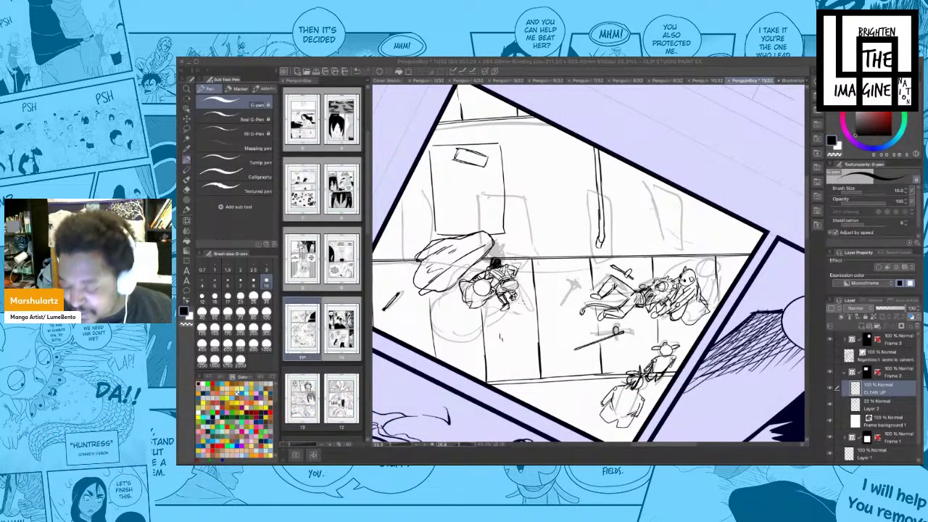
- Draw the side and lower edge of a large rectangle at the wall's right end, redoing the first vertical stroke
click(673, 210)
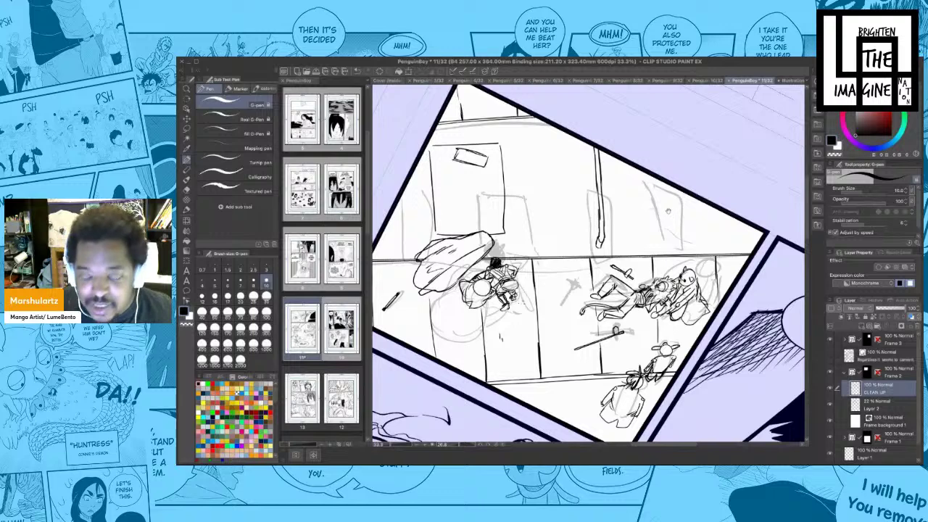
mouse_move(685, 181)
mouse_down()
mouse_move(666, 177)
mouse_move(656, 230)
mouse_up()
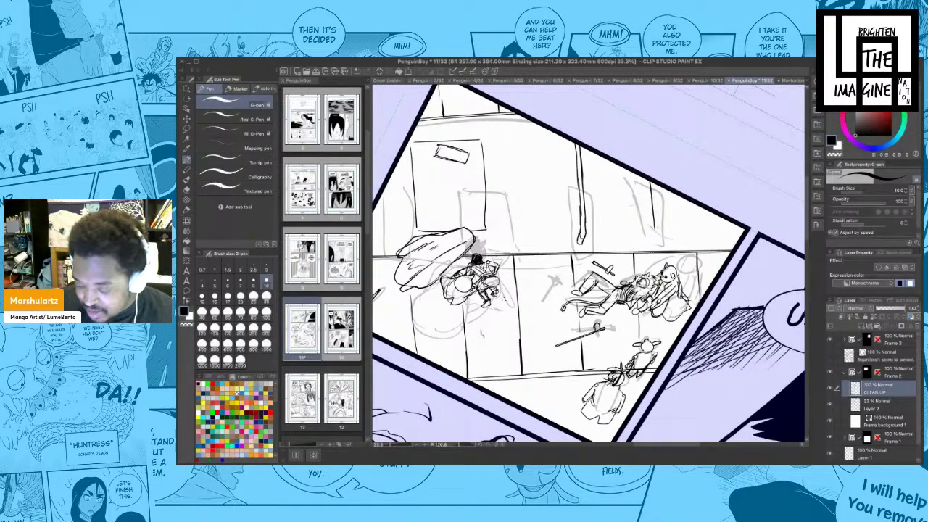
key(ctrl+z)
mouse_move(650, 180)
mouse_down()
mouse_move(655, 238)
mouse_move(737, 238)
mouse_up()
drag(738, 275, 728, 269)
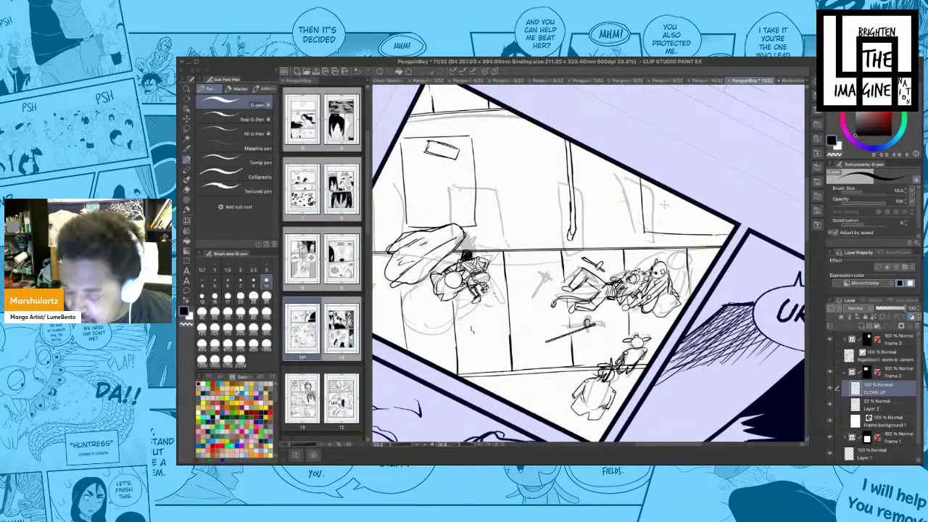
drag(665, 217, 637, 222)
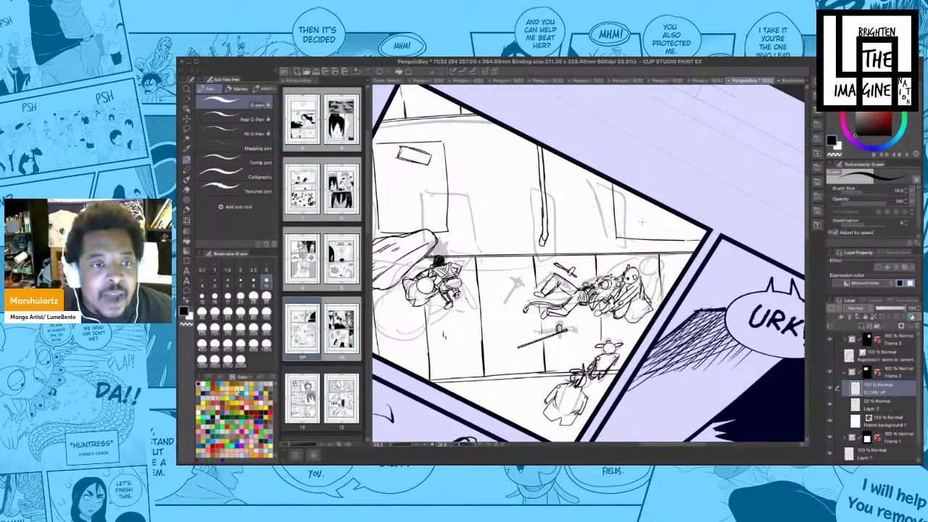
- Double the inner side line of the large rectangle at the wall's right end and both sides of the left-hand rectangle with the G-pen
drag(694, 222, 672, 225)
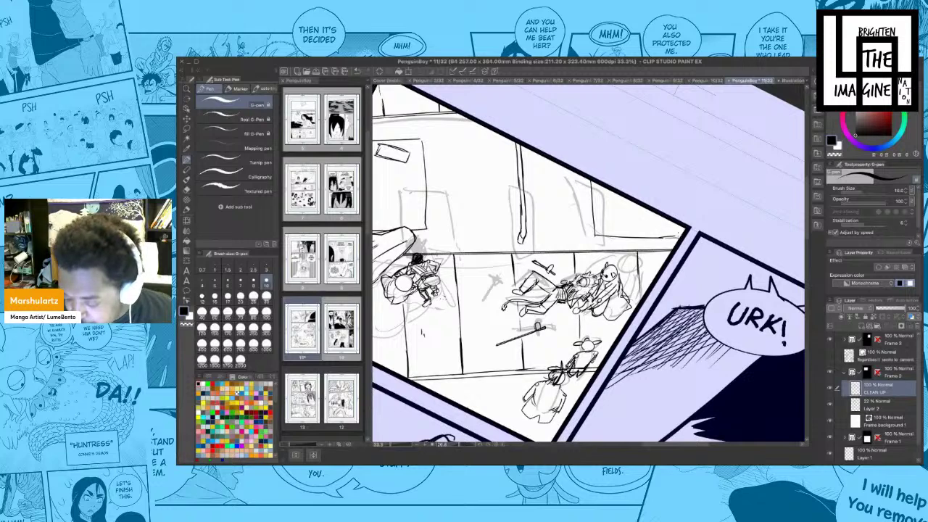
mouse_move(624, 203)
mouse_down()
mouse_move(663, 197)
mouse_move(632, 192)
mouse_move(634, 208)
mouse_move(678, 232)
mouse_move(628, 213)
mouse_move(655, 192)
mouse_up()
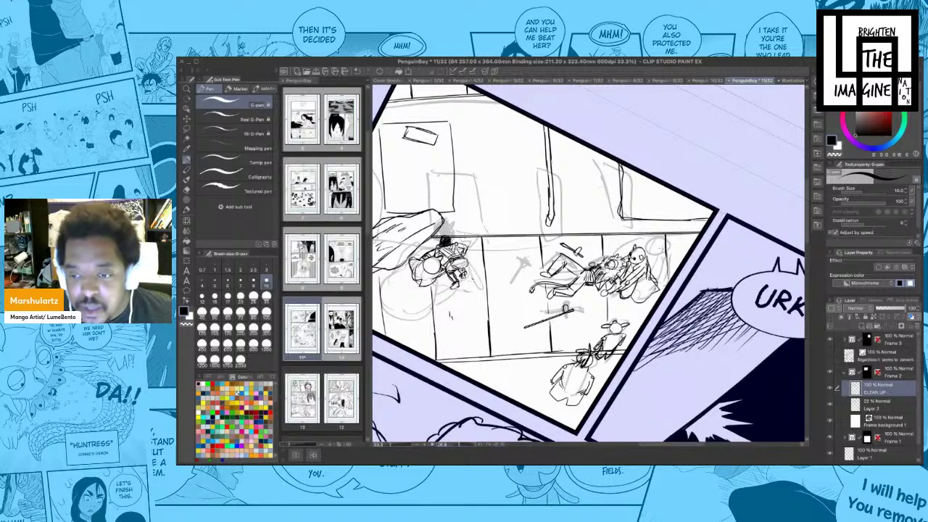
mouse_move(661, 245)
mouse_down()
mouse_move(649, 239)
mouse_move(747, 223)
mouse_move(675, 245)
mouse_up()
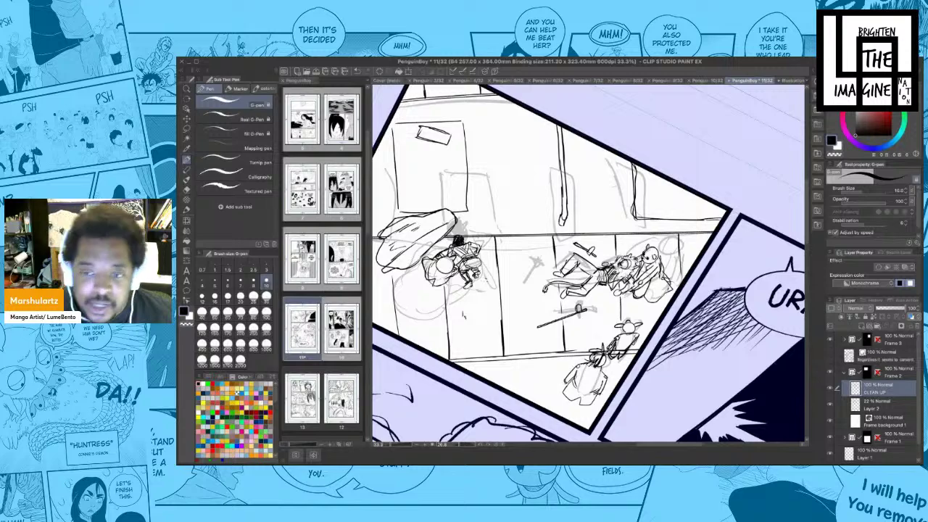
mouse_move(677, 246)
mouse_down()
mouse_move(671, 232)
mouse_move(686, 244)
mouse_move(715, 230)
mouse_up()
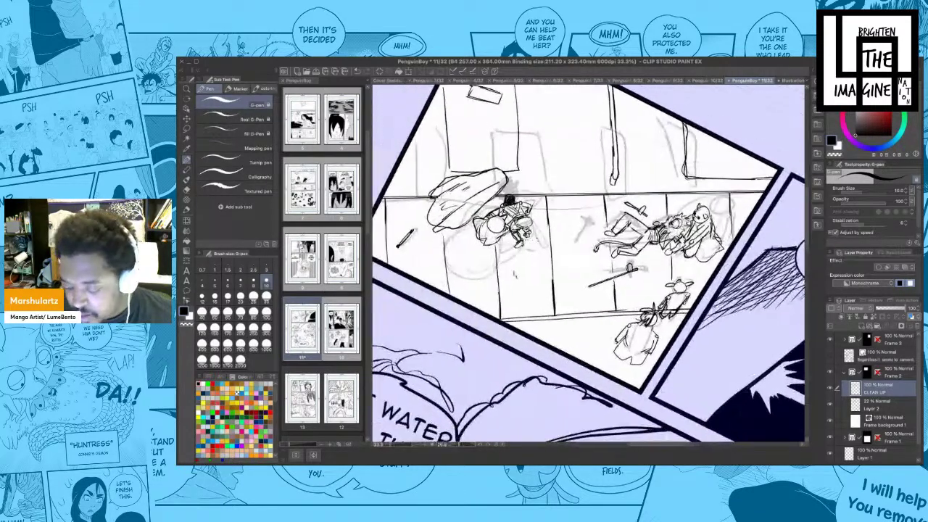
mouse_move(659, 221)
mouse_down()
mouse_move(686, 236)
mouse_move(663, 250)
mouse_move(663, 281)
mouse_up()
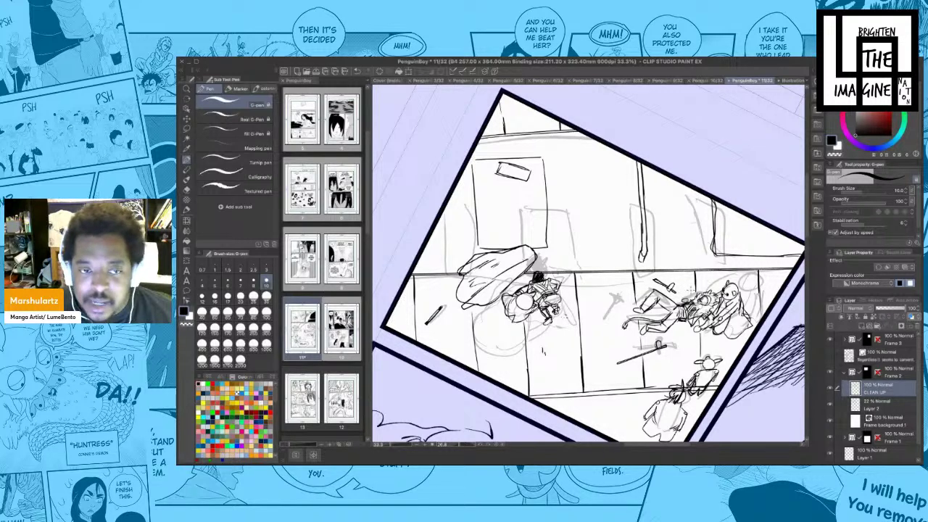
drag(706, 239, 694, 224)
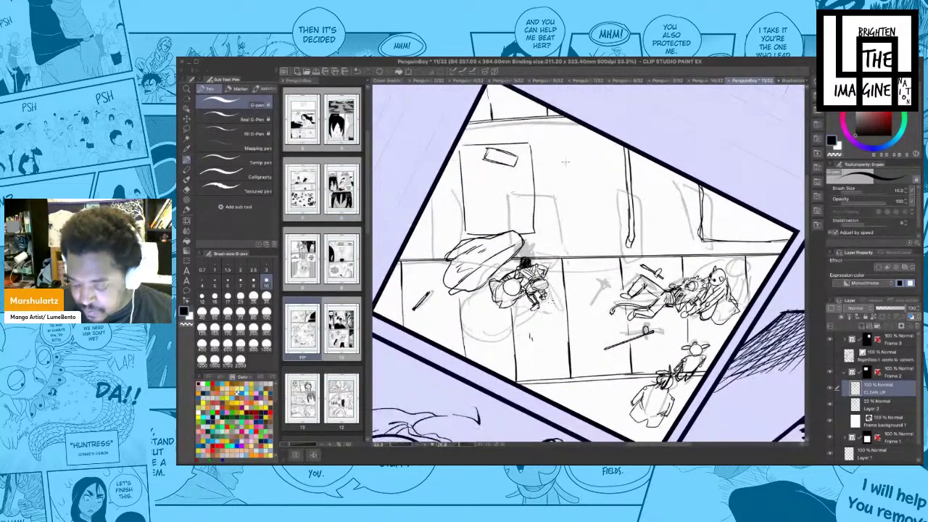
drag(532, 144, 536, 236)
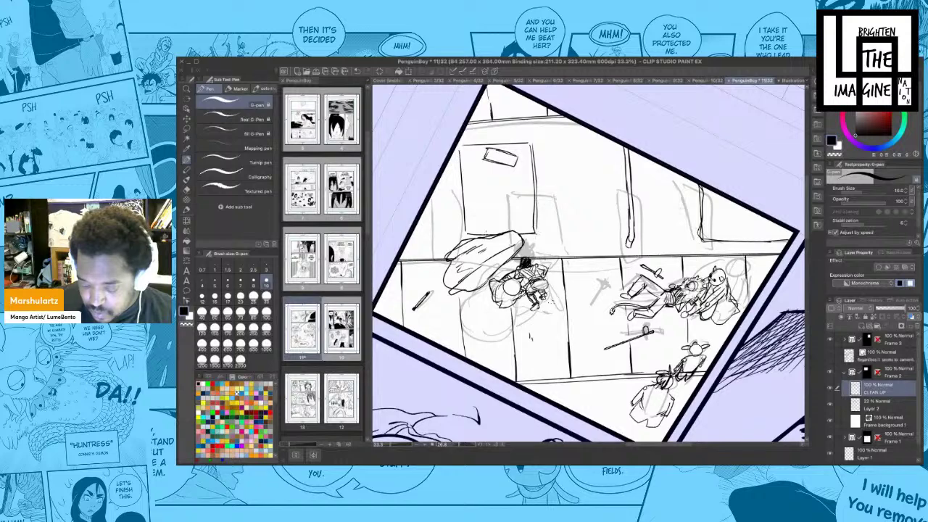
drag(462, 234, 455, 143)
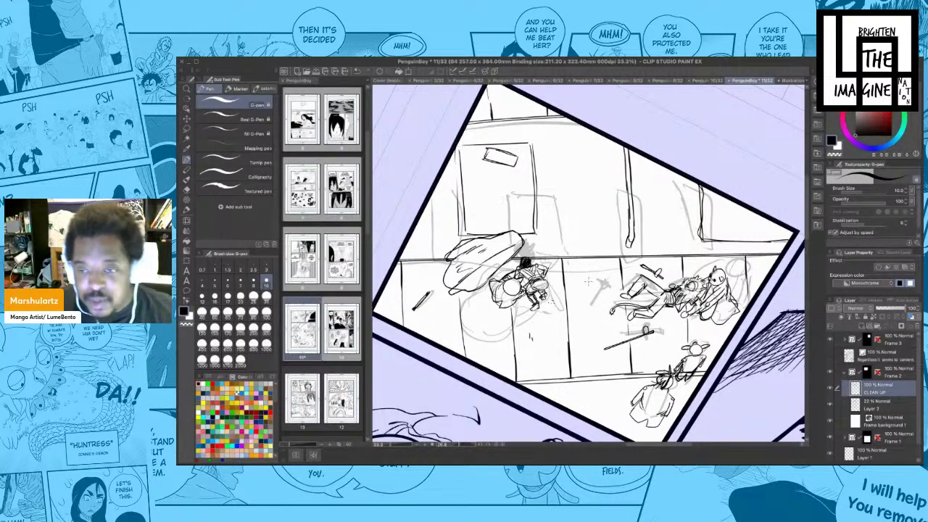
mouse_move(666, 249)
mouse_down()
mouse_move(648, 250)
mouse_move(654, 242)
mouse_up()
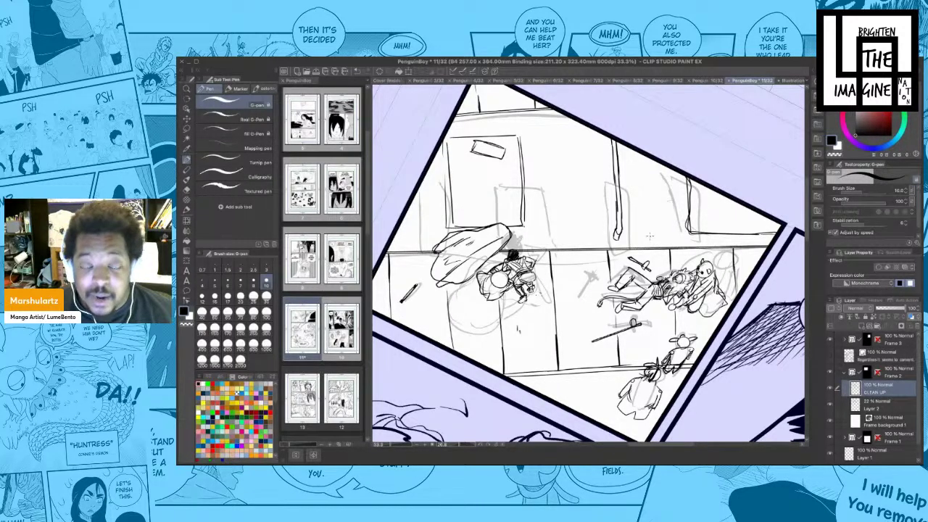
- Rotate the canvas back so the panel is upright and hide the rough sketch on Layer 2
drag(651, 237, 635, 185)
key(shift+space)
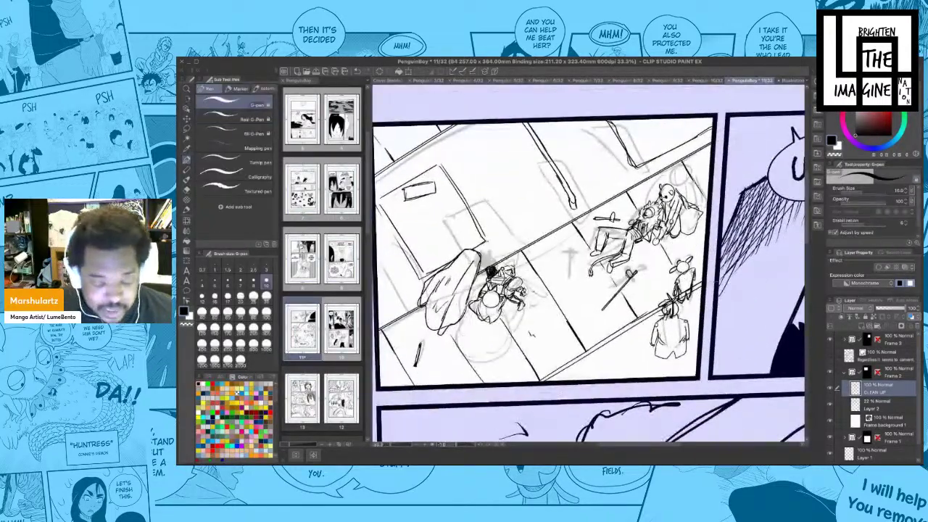
drag(693, 331, 721, 337)
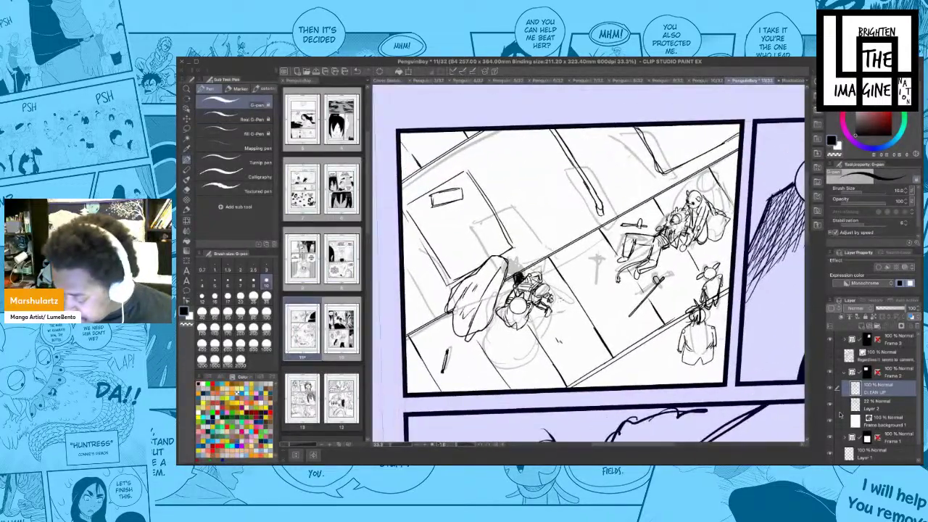
click(832, 406)
click(831, 404)
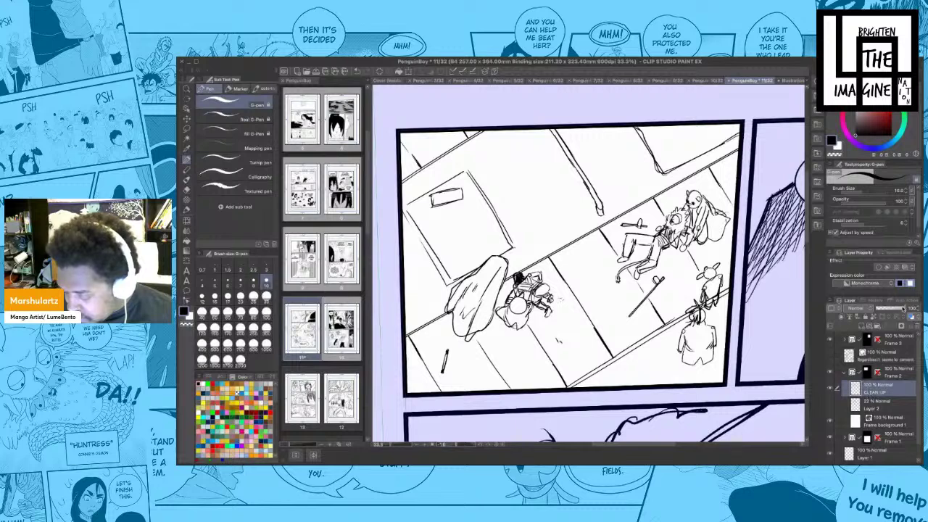
- Lower the CLEAN UP layer's opacity to about 30% and add a new layer above it for the final ink
drag(906, 311, 885, 312)
click(861, 326)
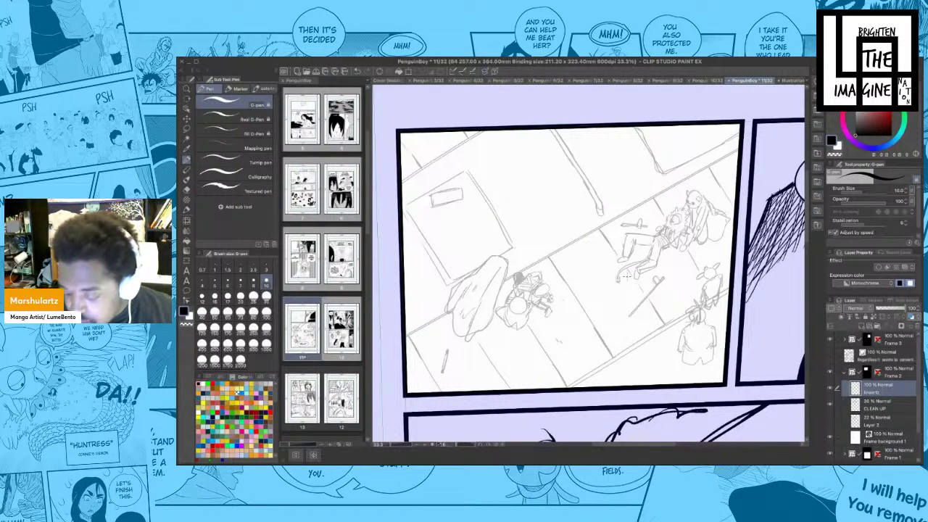
- Ink the round head and face of the kneeling panda figure on the new layer with the Real G-pen at size 7
scroll(621, 296, up, 3)
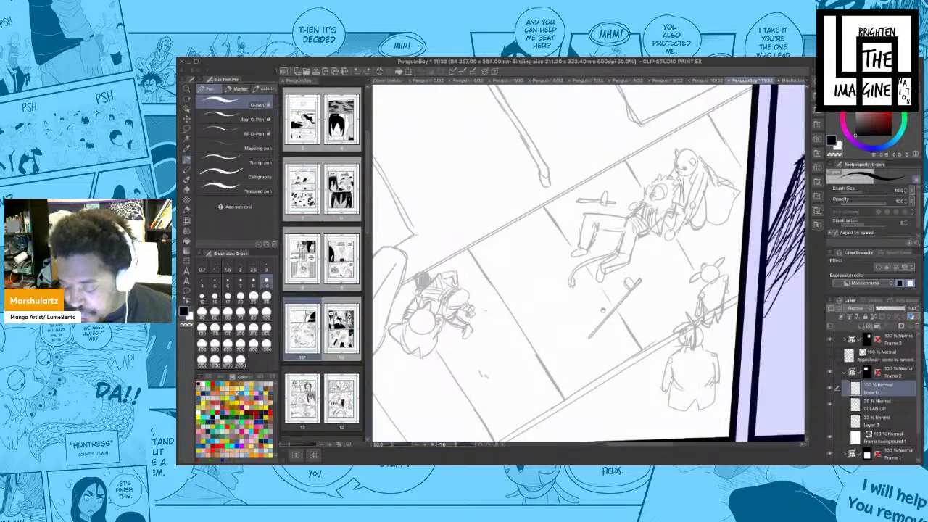
scroll(627, 330, down, 1)
drag(626, 346, 641, 282)
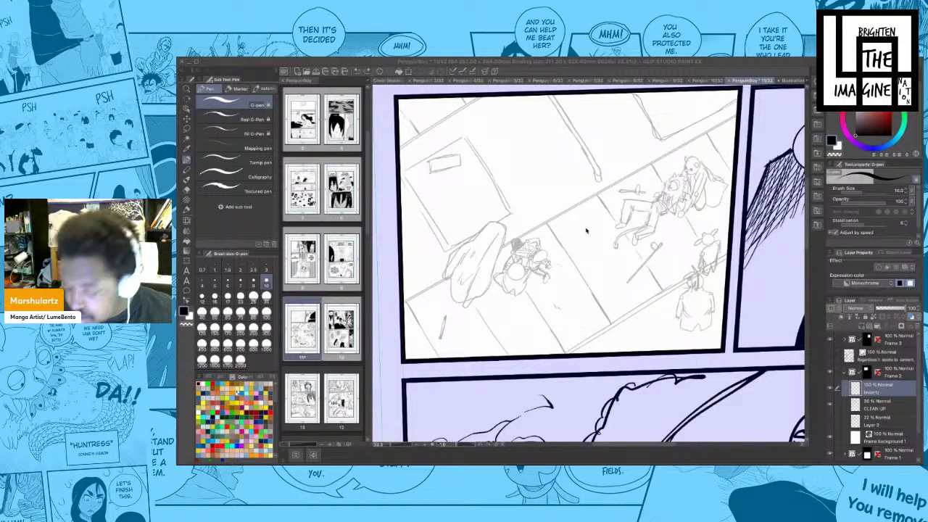
scroll(616, 288, right, 3)
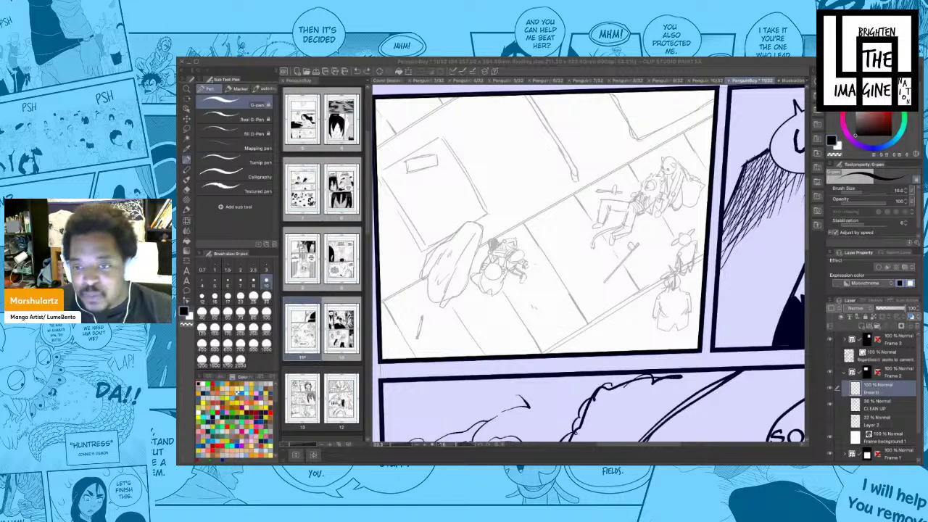
click(586, 268)
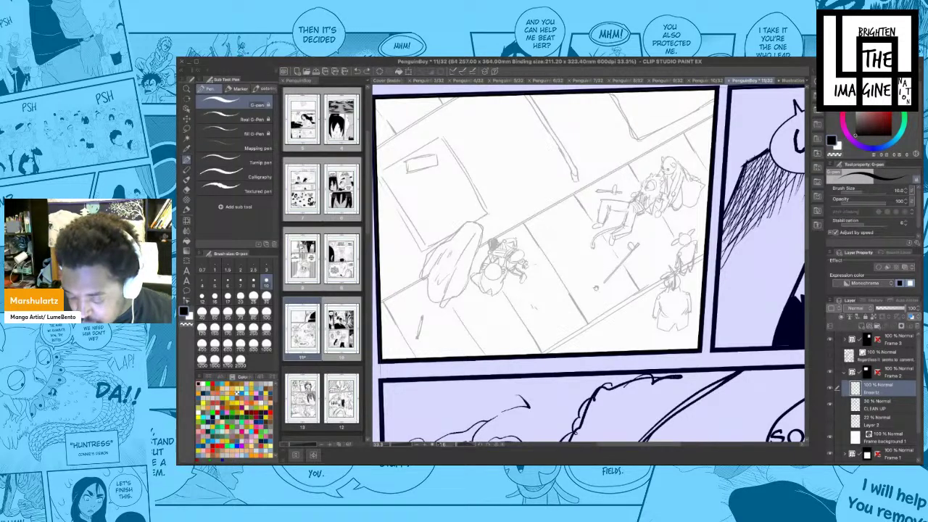
drag(609, 248, 596, 269)
key(ctrl+plus)
drag(683, 238, 601, 298)
key(period)
drag(607, 233, 592, 265)
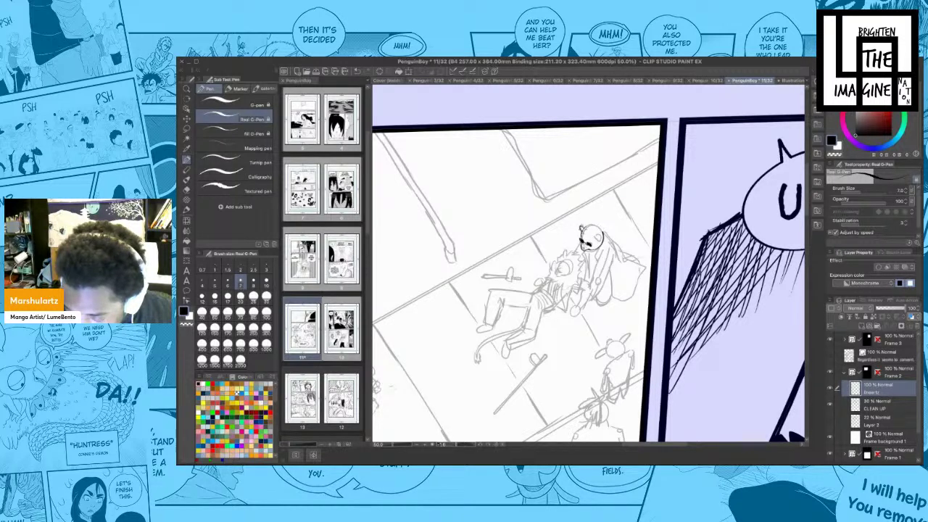
drag(582, 231, 603, 230)
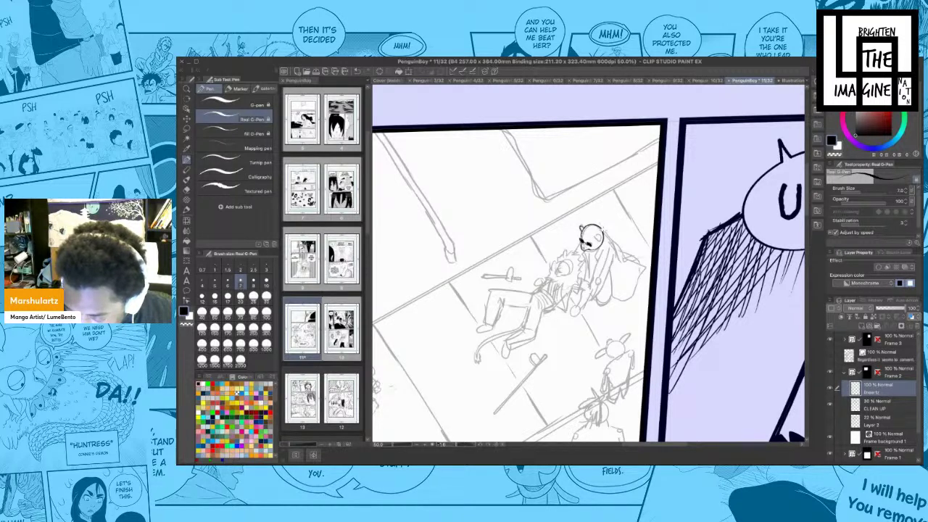
- Check the panda character's face in the last panel of page 5 and return to page 11
click(506, 80)
scroll(562, 311, down, 3)
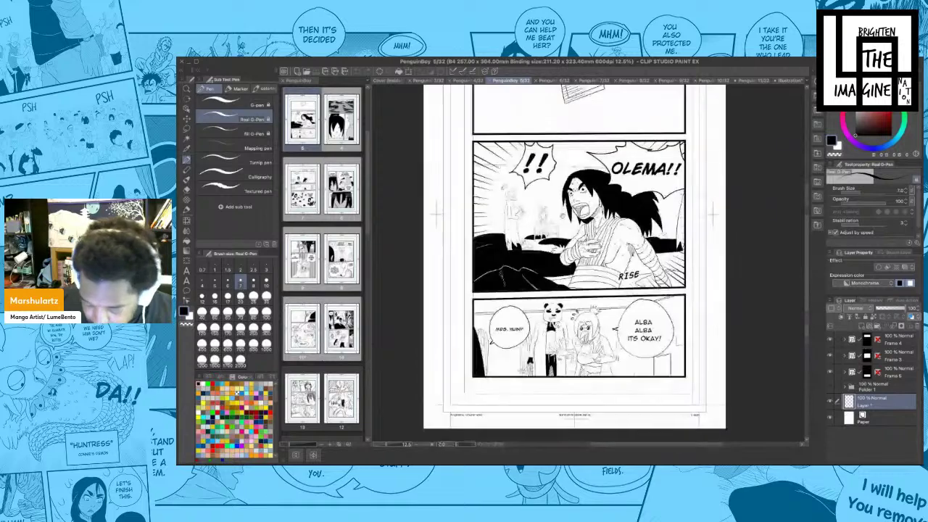
scroll(562, 311, up, 4)
scroll(592, 254, up, 1)
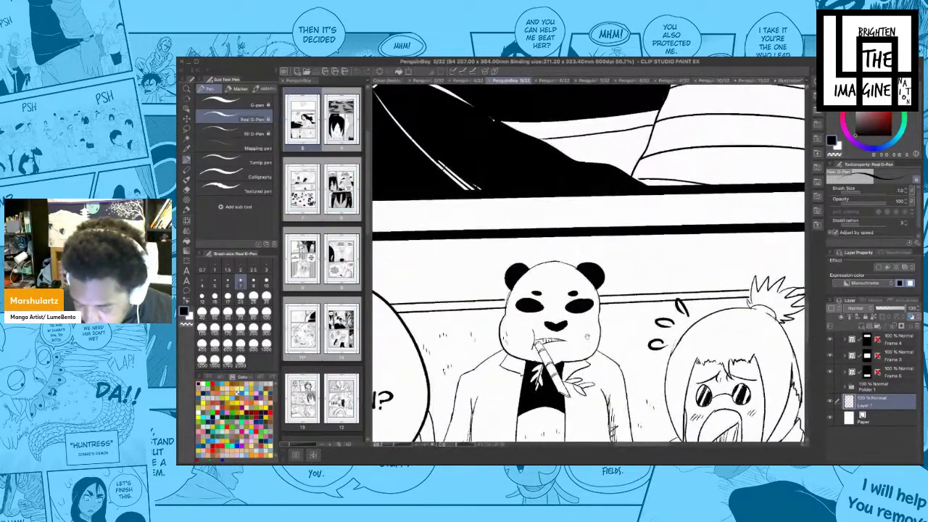
click(752, 80)
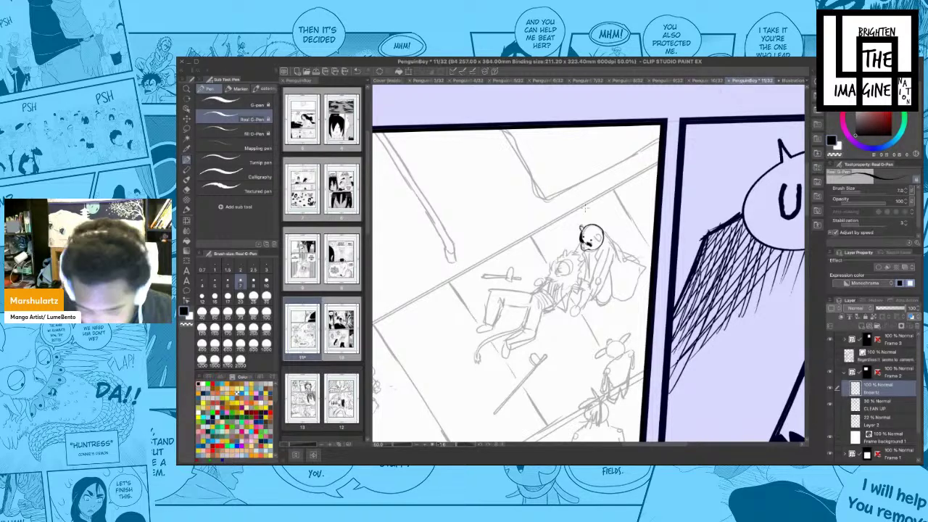
- Refine the ear, eye and mouth of the kneeling panda figure with the Real G-pen
key(e)
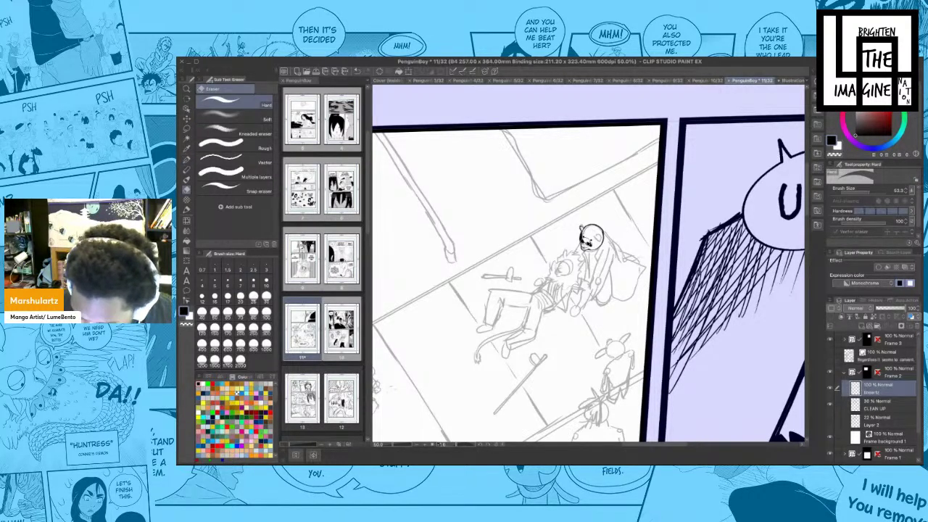
key(p)
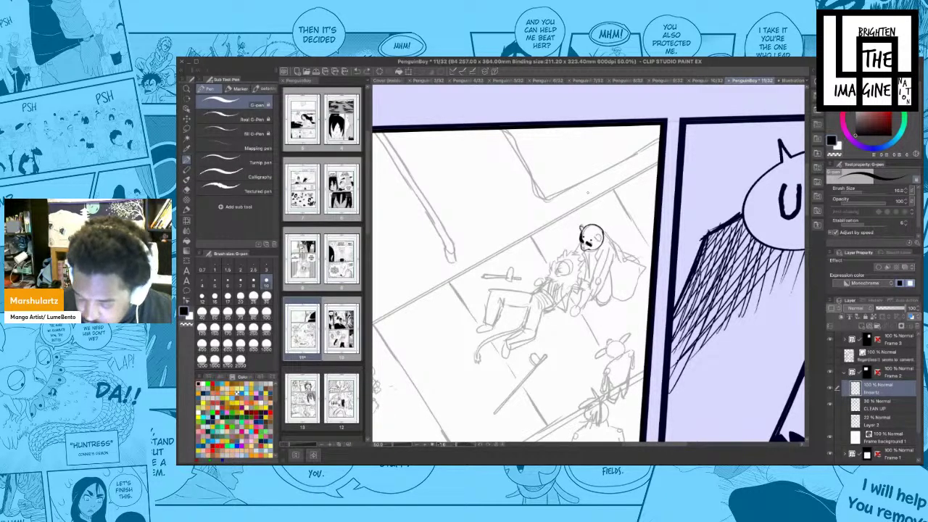
key(period)
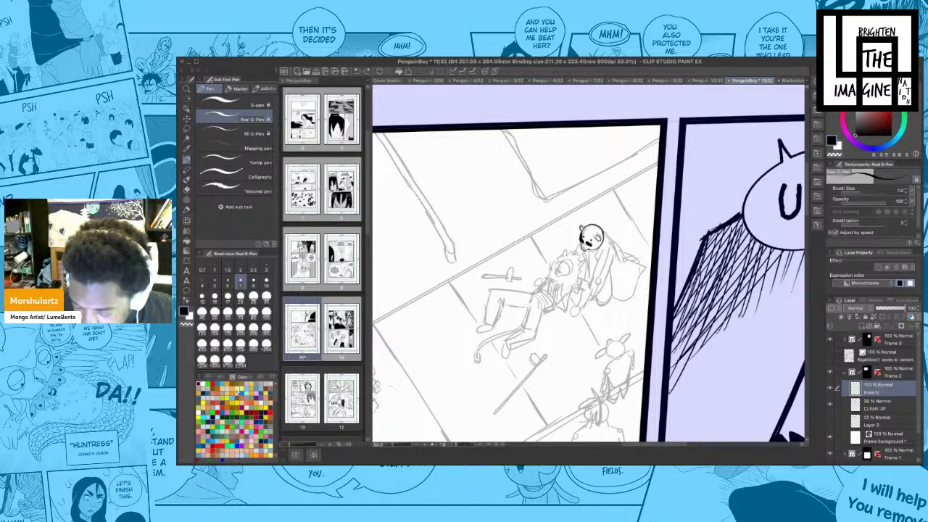
drag(599, 236, 593, 234)
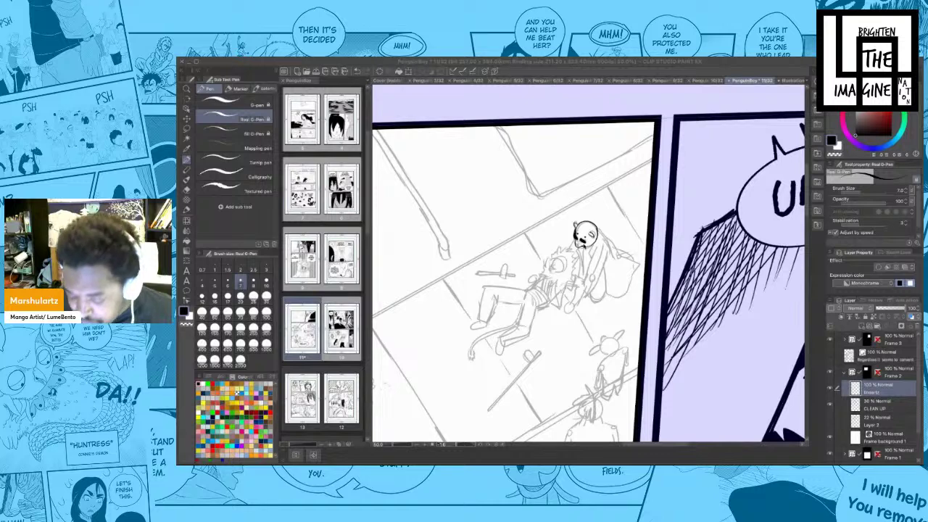
click(596, 251)
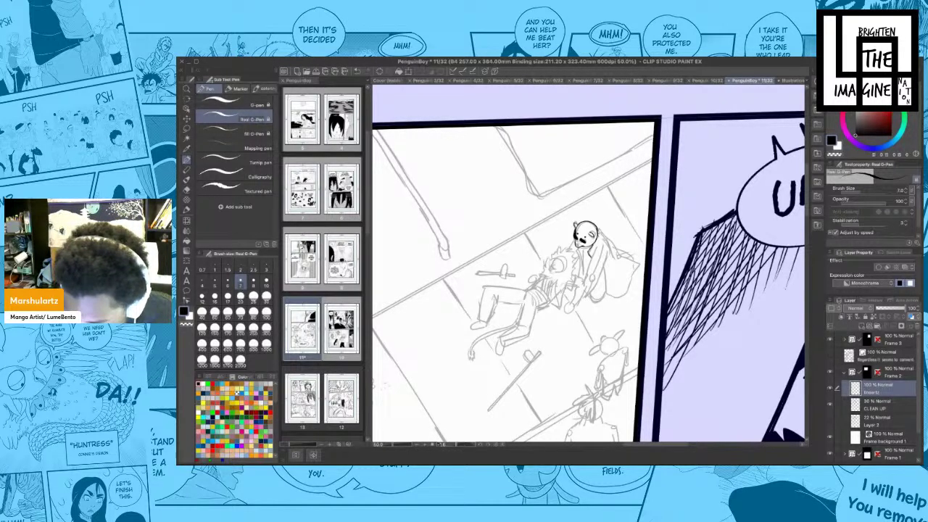
- Ink the kneeling panda figure's back and draped coat down to the floor, redoing the strokes that miss the sketch
key(ctrl+z)
drag(595, 224, 617, 253)
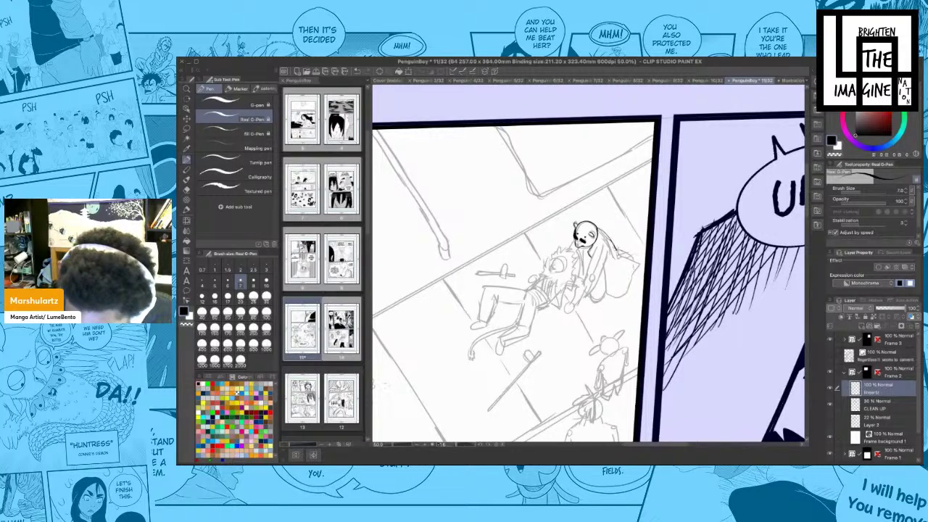
mouse_move(620, 251)
mouse_down()
mouse_move(634, 272)
mouse_move(621, 296)
mouse_move(603, 297)
mouse_move(598, 255)
mouse_move(584, 284)
mouse_up()
key(ctrl+z)
key(ctrl+z)
key(ctrl+z)
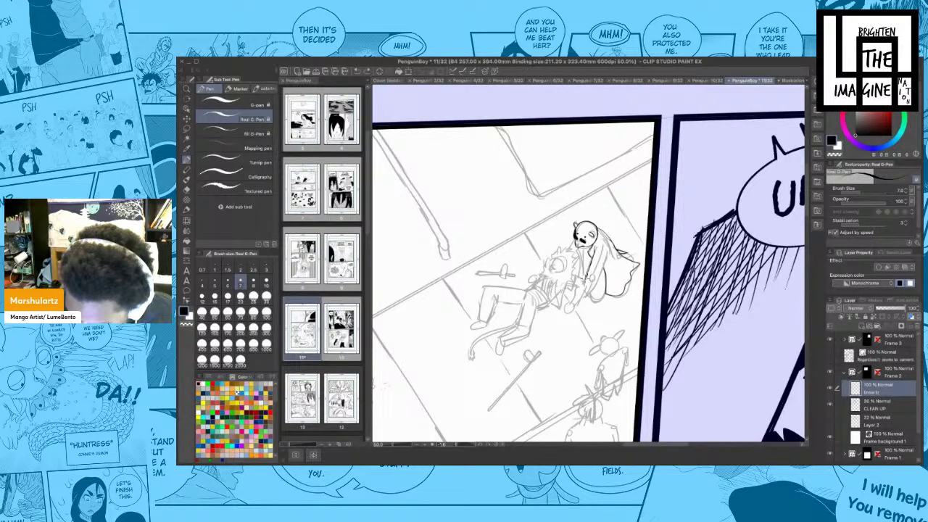
drag(608, 251, 587, 297)
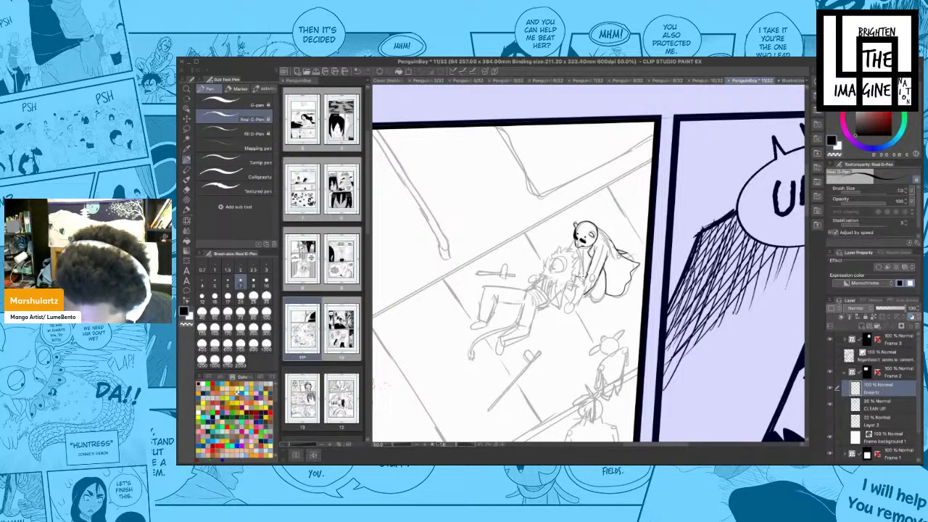
- Ink the face of the figure lying beside the kneeling panda with the Real G-pen
mouse_move(558, 266)
mouse_down()
mouse_move(574, 262)
mouse_move(567, 264)
mouse_up()
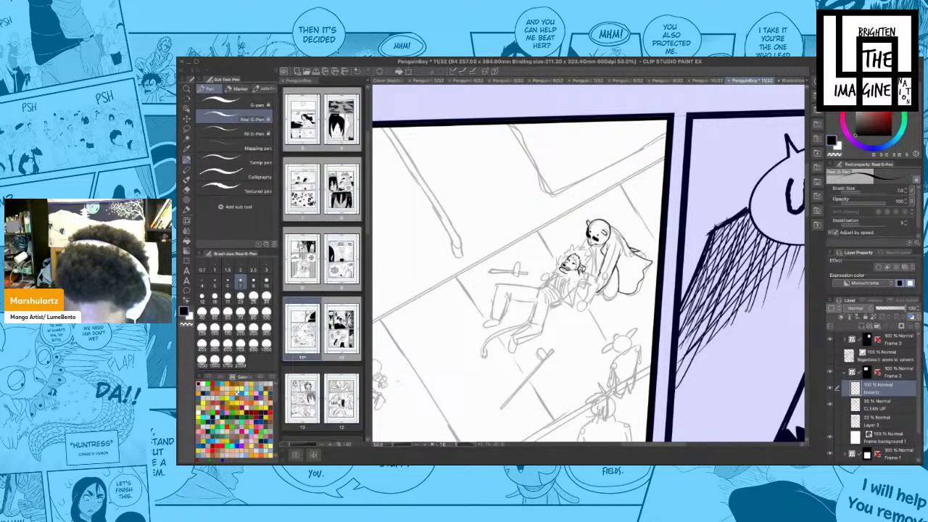
drag(583, 292, 585, 283)
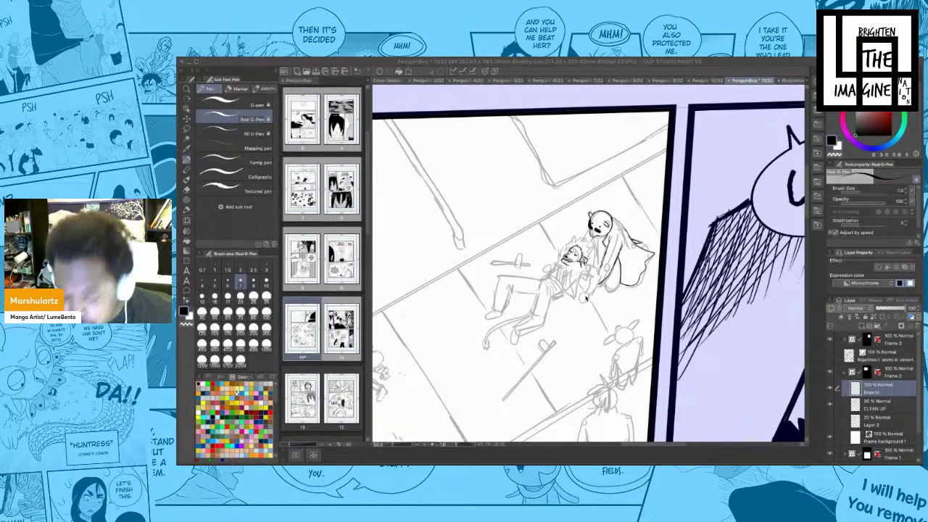
click(569, 279)
mouse_move(586, 283)
mouse_down()
mouse_move(577, 254)
mouse_move(579, 268)
mouse_up()
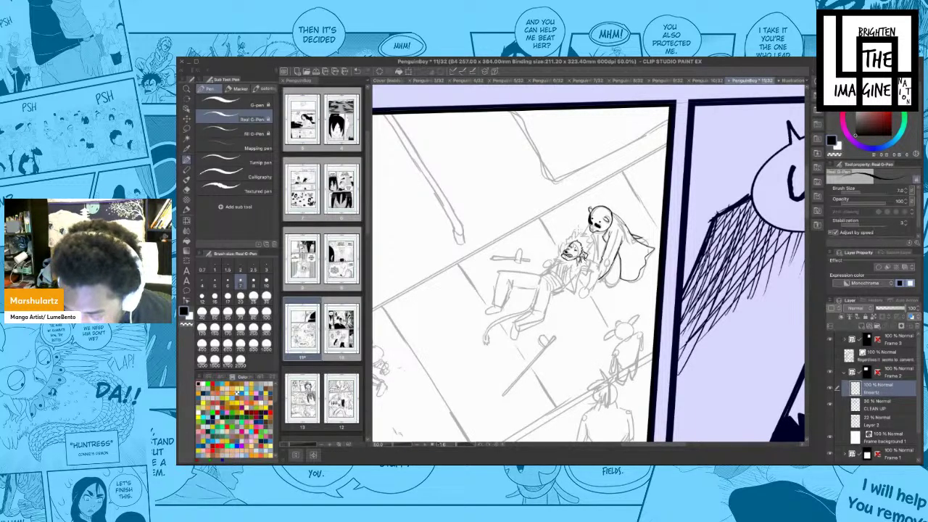
- Surround the lying figure's face with a spiky mane of short radiating strokes, redoing the first one
mouse_move(583, 229)
mouse_down()
mouse_move(574, 238)
mouse_move(580, 232)
mouse_move(589, 241)
mouse_move(562, 234)
mouse_move(563, 252)
mouse_move(549, 263)
mouse_move(568, 274)
mouse_move(563, 246)
mouse_up()
key(ctrl+z)
mouse_move(576, 237)
mouse_down()
mouse_move(568, 245)
mouse_move(575, 243)
mouse_up()
drag(578, 234, 573, 243)
drag(579, 232, 575, 245)
drag(586, 237, 578, 247)
drag(589, 236, 579, 250)
drag(592, 244, 578, 275)
drag(583, 264, 574, 277)
drag(581, 270, 576, 277)
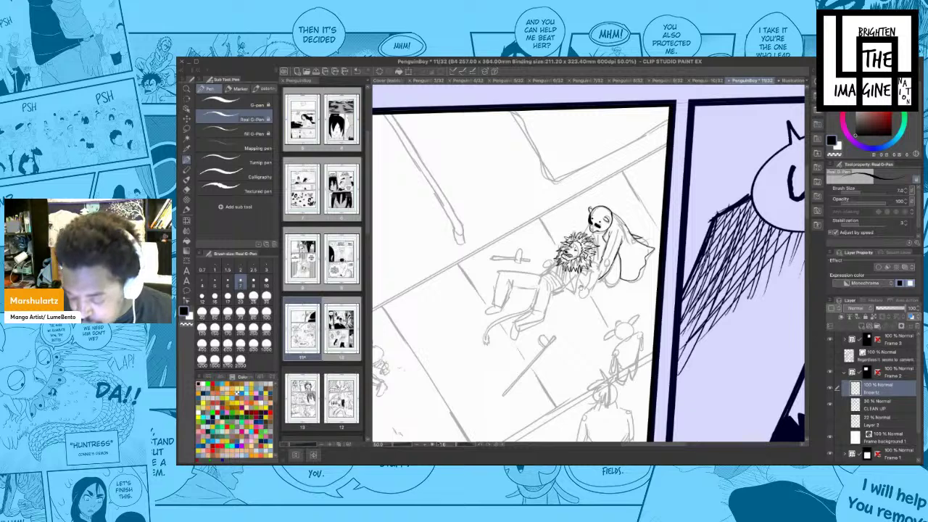
- Ink the arm and hand of the lying lion figure beneath its mane, undoing and redoing the first strokes
mouse_move(581, 288)
mouse_down()
mouse_move(604, 271)
mouse_move(595, 266)
mouse_move(587, 285)
mouse_move(593, 273)
mouse_move(593, 289)
mouse_move(601, 282)
mouse_move(615, 238)
mouse_move(622, 247)
mouse_up()
key(ctrl+z)
key(ctrl+z)
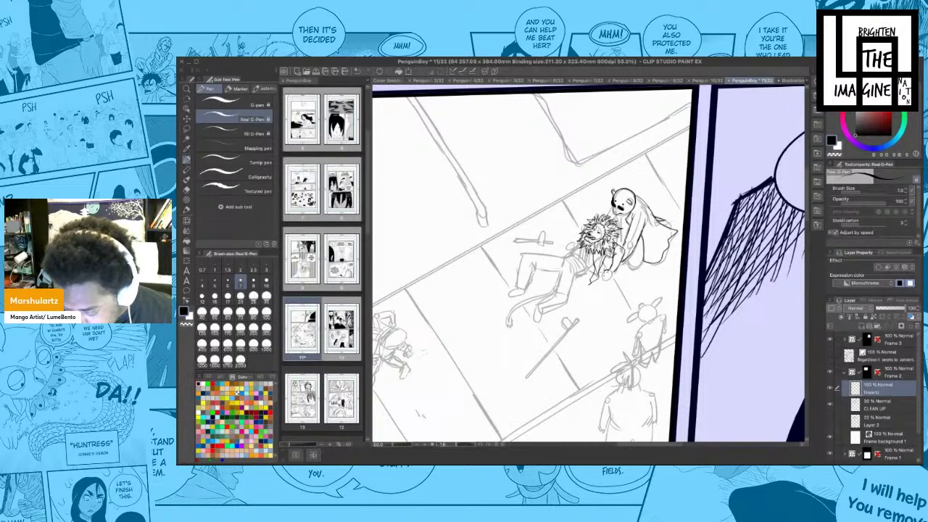
drag(598, 273, 597, 280)
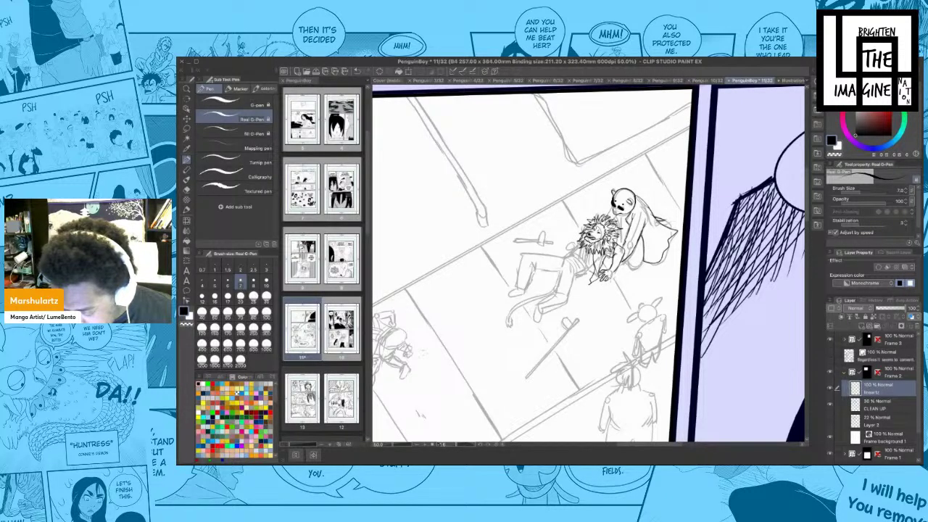
drag(603, 280, 608, 274)
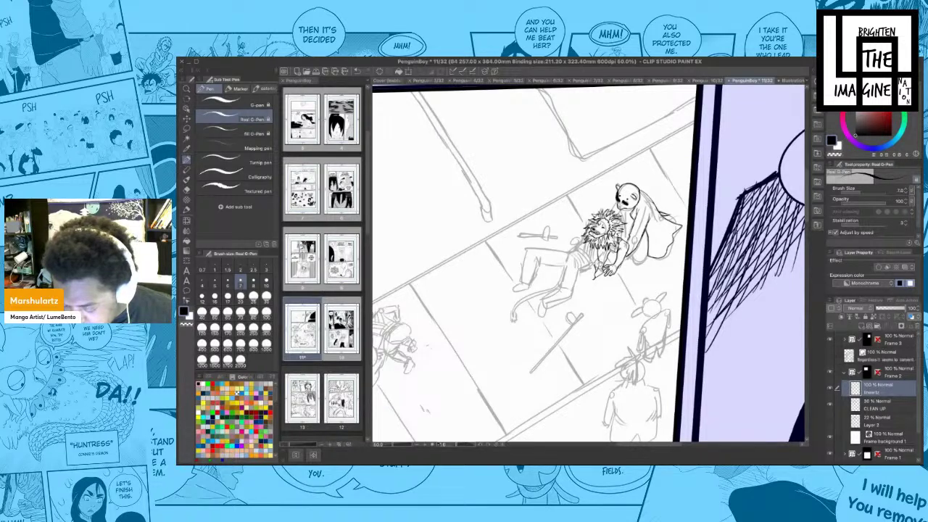
drag(597, 265, 610, 264)
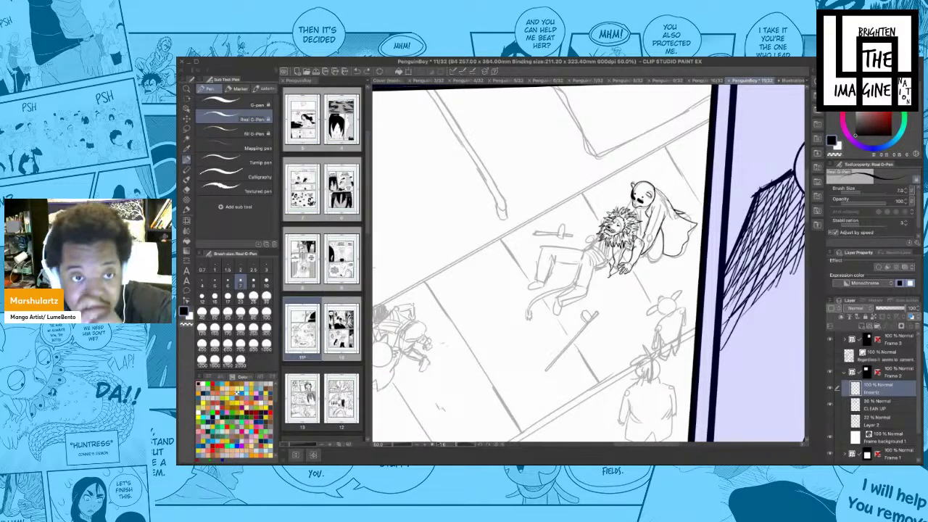
drag(614, 284, 626, 283)
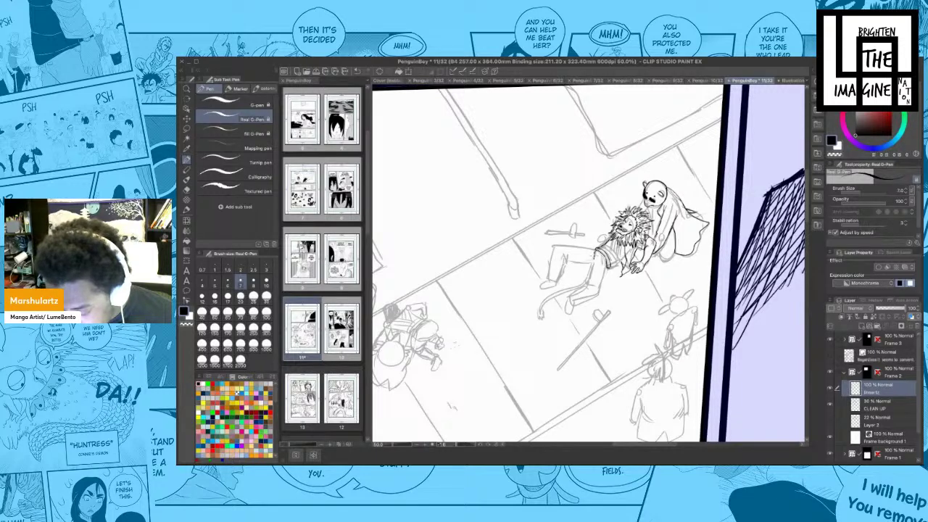
- Look up the lion character's outfit on earlier pages 6 and 8, then return to page 11
click(587, 81)
click(546, 81)
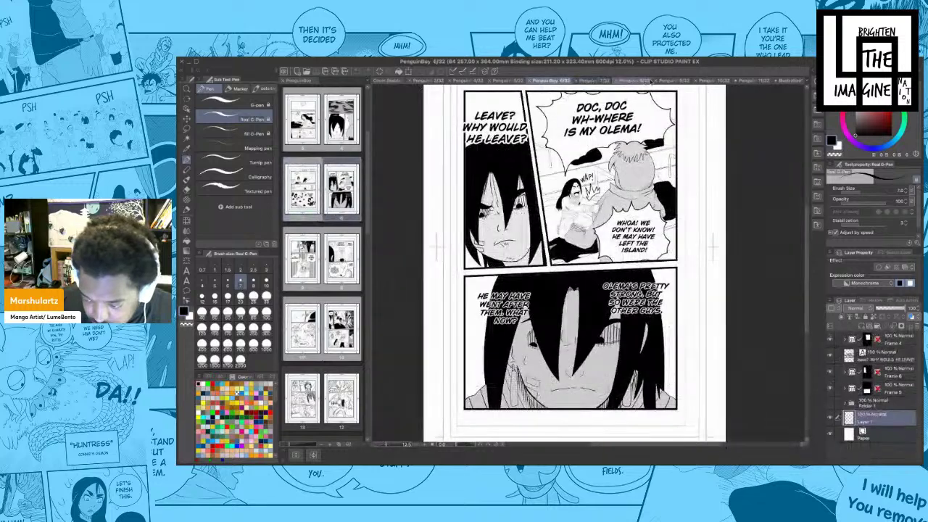
click(643, 81)
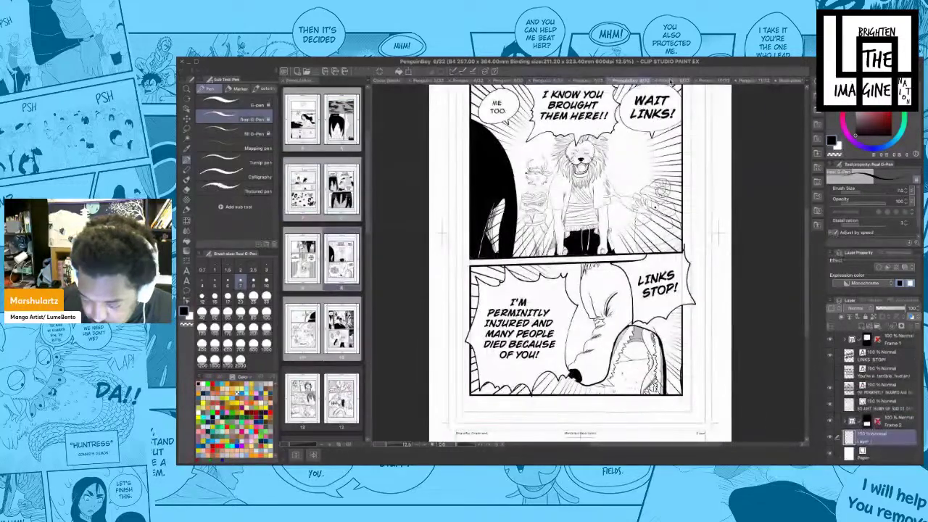
click(791, 82)
click(746, 81)
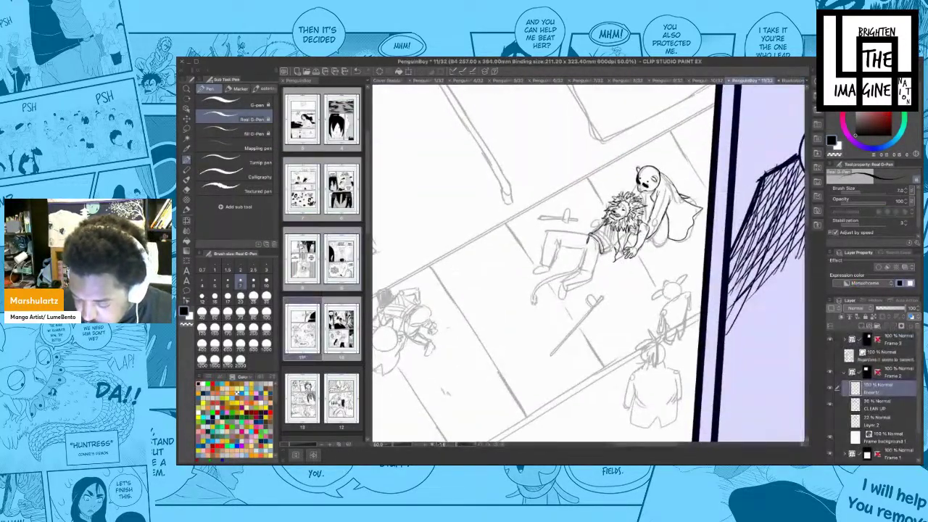
- Ink the waistband and shirt hem of the lying lion with the Real G-pen, redoing the stroke that misses
scroll(611, 263, up, 2)
key(e)
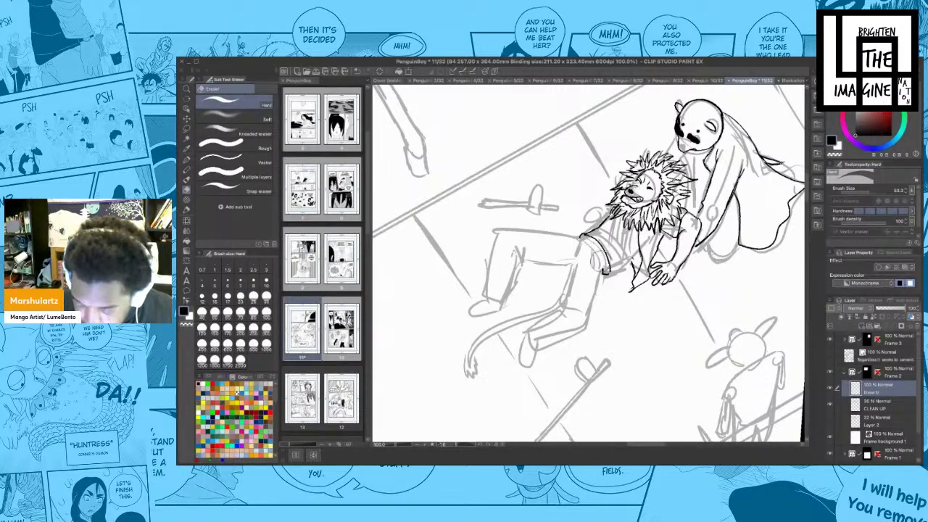
key(p)
key(p)
key(p)
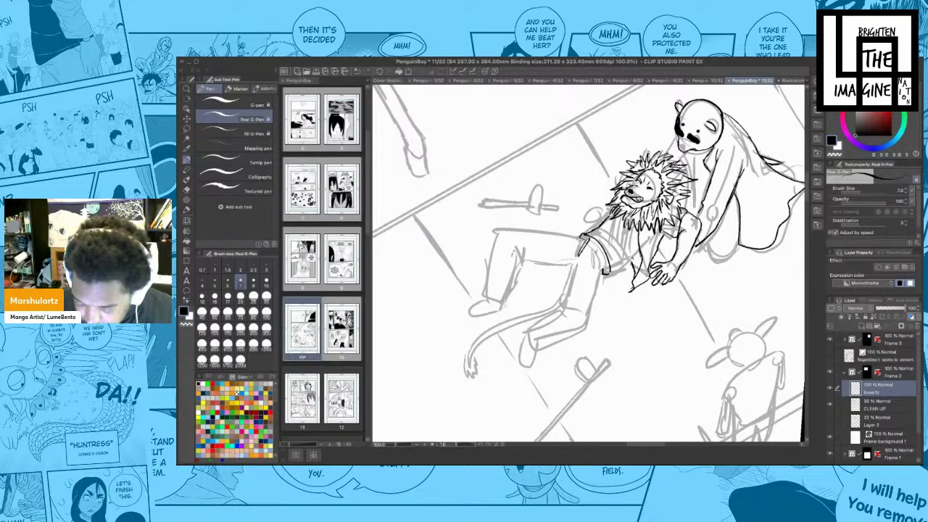
drag(585, 237, 596, 271)
key(ctrl+z)
mouse_move(586, 237)
mouse_down()
mouse_move(598, 273)
mouse_move(591, 252)
mouse_move(598, 262)
mouse_up()
drag(604, 261, 601, 273)
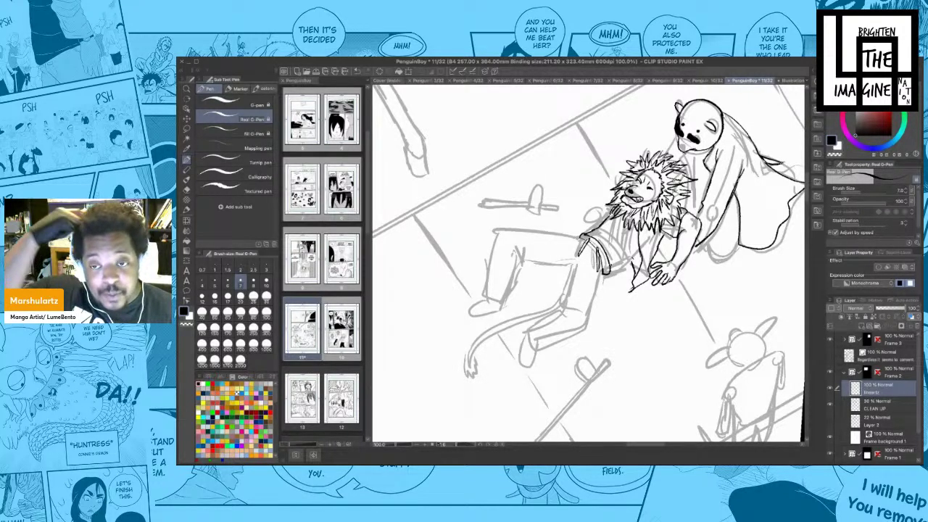
- Ink both bent trouser legs of the lying lion from hip to ankle, redoing the strokes that miss the sketch
mouse_move(602, 261)
mouse_down()
mouse_move(656, 261)
mouse_move(602, 208)
mouse_move(546, 210)
mouse_move(535, 238)
mouse_up()
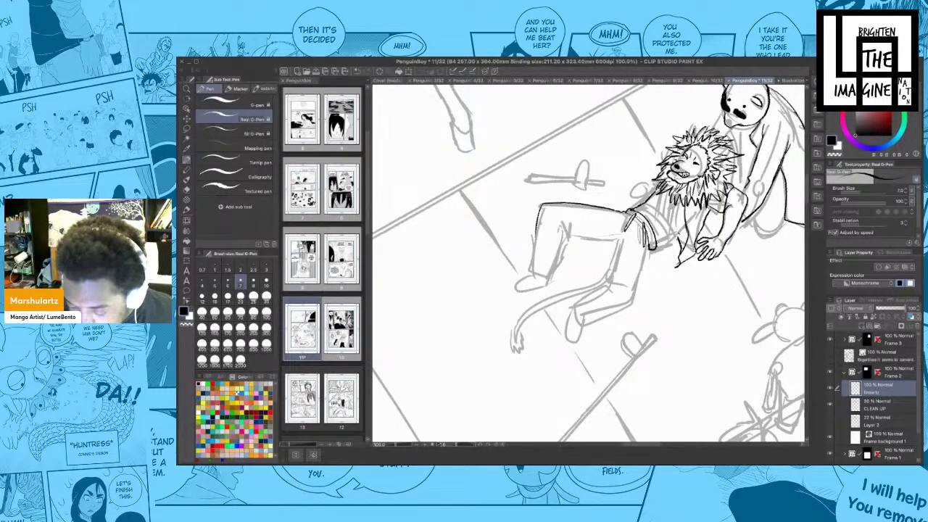
key(ctrl+z)
key(ctrl+z)
mouse_move(618, 209)
mouse_down()
mouse_move(552, 203)
mouse_move(526, 273)
mouse_up()
mouse_move(573, 225)
mouse_down()
mouse_move(553, 280)
mouse_move(531, 283)
mouse_up()
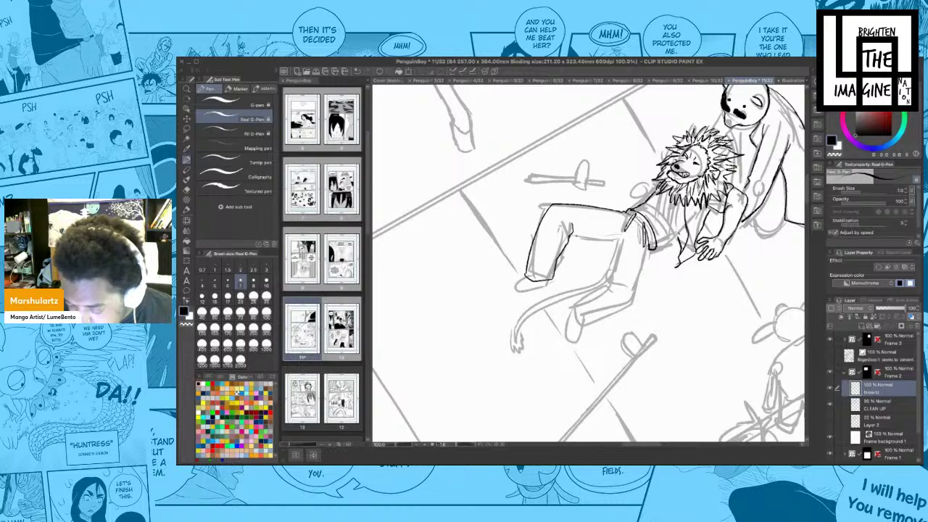
mouse_move(571, 240)
mouse_down()
mouse_move(621, 241)
mouse_move(611, 277)
mouse_move(621, 273)
mouse_up()
key(ctrl+z)
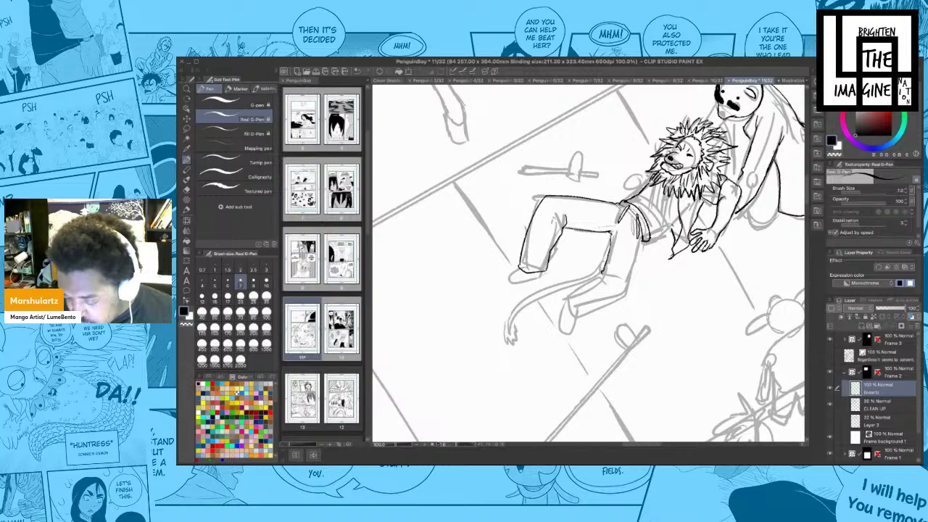
mouse_move(643, 248)
mouse_down()
mouse_move(628, 293)
mouse_move(576, 316)
mouse_move(567, 297)
mouse_move(646, 248)
mouse_up()
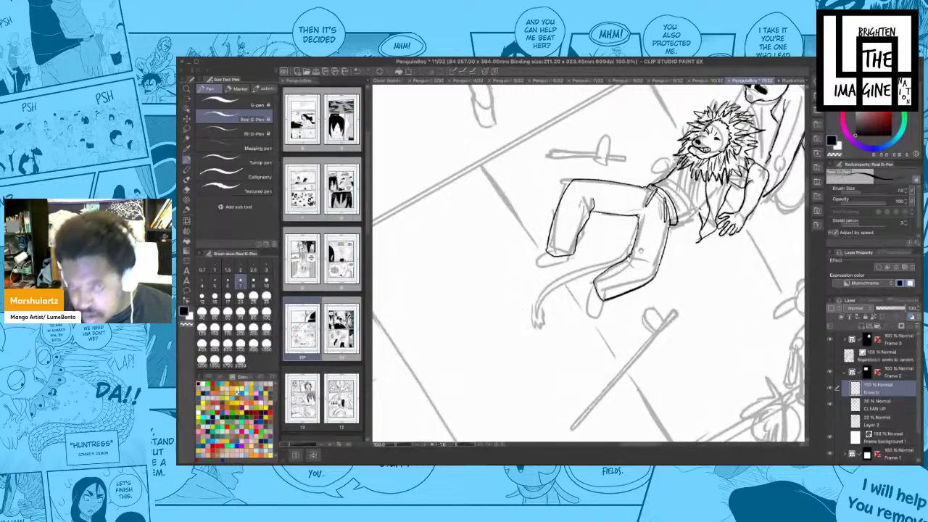
- Ink the lion's long curved tail between the legs and finish it with a tufted tip
drag(635, 265, 665, 266)
mouse_move(665, 222)
mouse_down()
mouse_move(638, 266)
mouse_move(576, 289)
mouse_move(565, 315)
mouse_move(596, 283)
mouse_move(641, 266)
mouse_up()
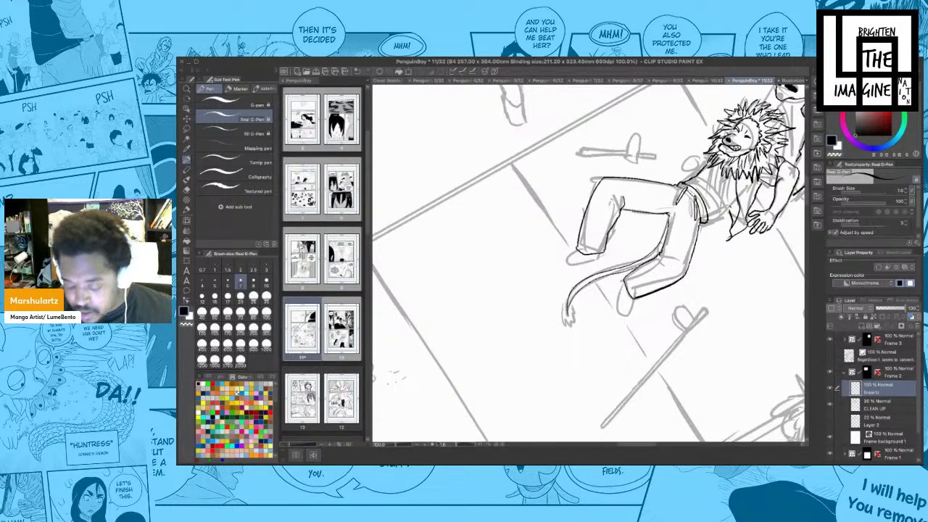
mouse_move(567, 300)
mouse_down()
mouse_move(567, 329)
mouse_move(575, 310)
mouse_up()
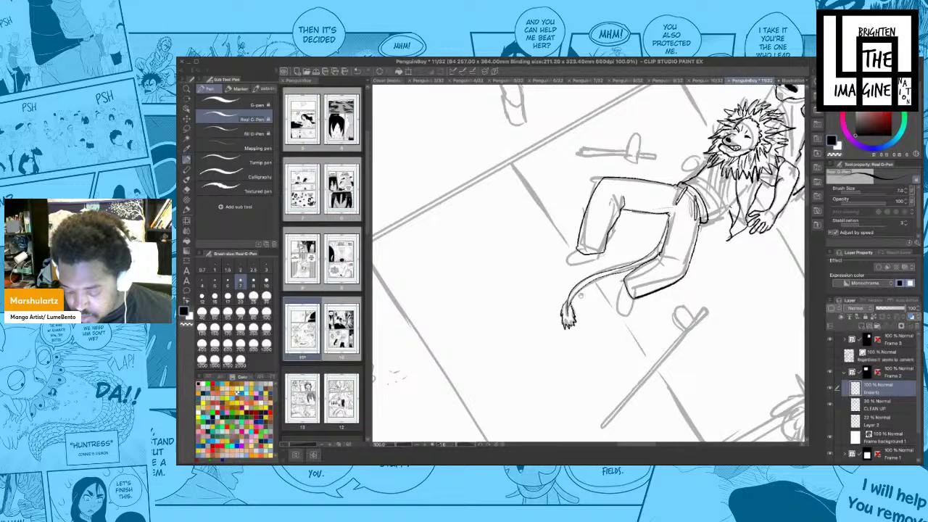
- Ink the lion's two feet with their toes below the trouser cuffs, redoing the second foot's first stroke
drag(626, 284, 614, 280)
mouse_move(567, 248)
mouse_down()
mouse_move(551, 253)
mouse_move(552, 264)
mouse_move(590, 248)
mouse_up()
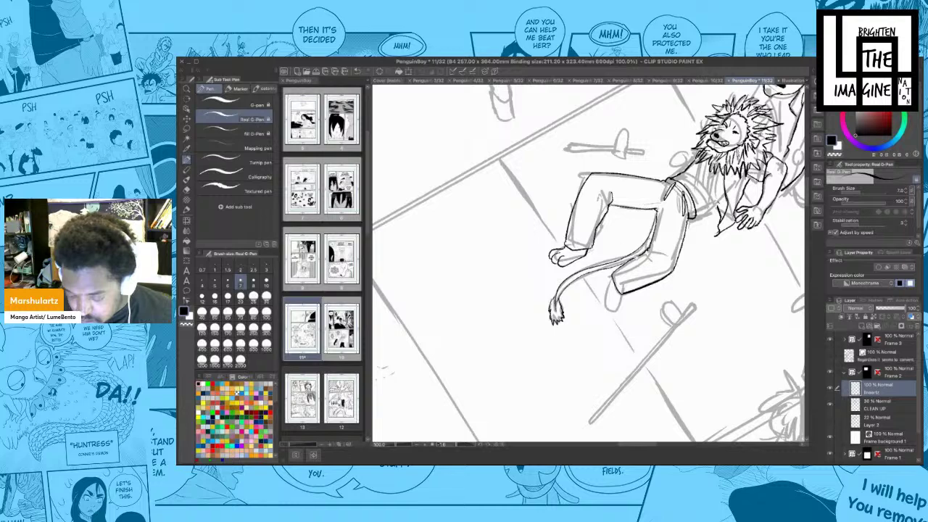
mouse_move(613, 280)
mouse_down()
mouse_move(604, 306)
mouse_move(616, 309)
mouse_move(620, 298)
mouse_move(623, 310)
mouse_move(606, 307)
mouse_up()
key(ctrl+z)
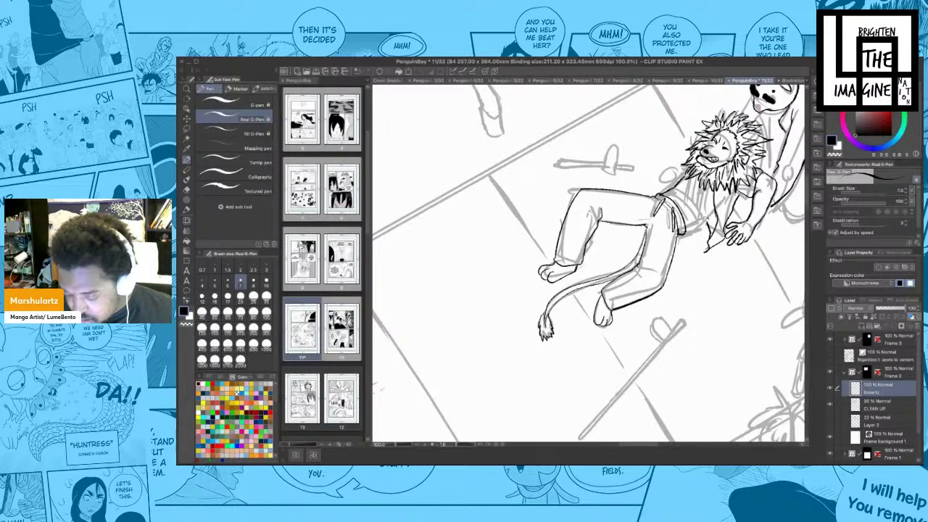
drag(643, 272, 657, 283)
mouse_move(607, 297)
mouse_down()
mouse_move(586, 310)
mouse_move(606, 315)
mouse_move(589, 308)
mouse_up()
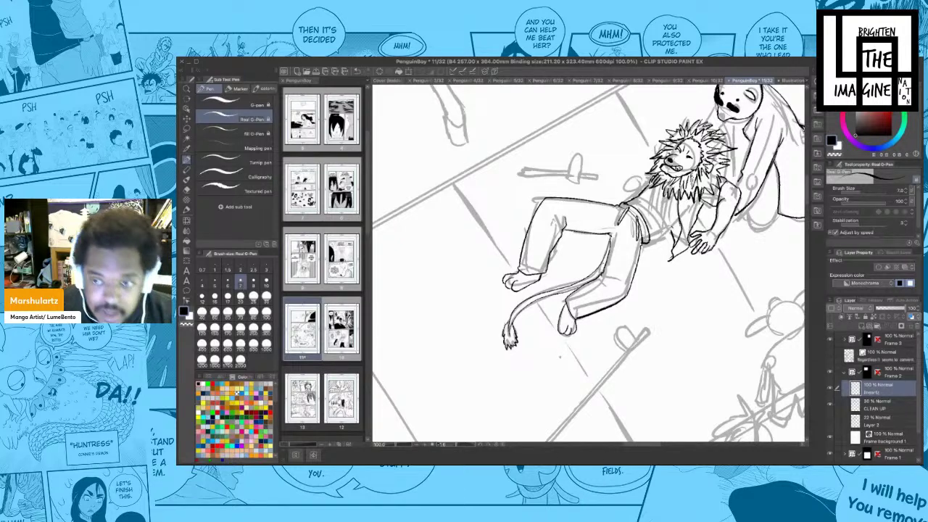
drag(628, 301, 592, 310)
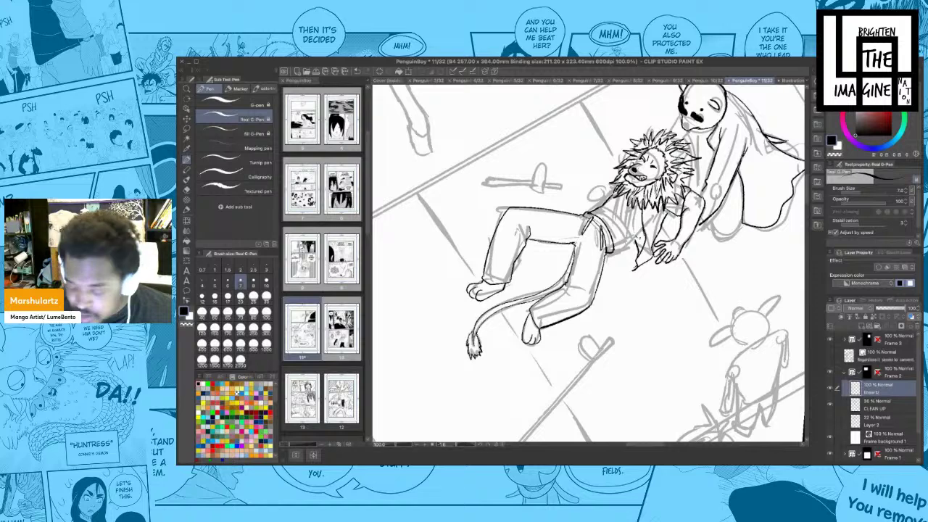
- Ink the lower edge of the lion's torso from the waist to the open shirt with the Real G-pen
click(235, 104)
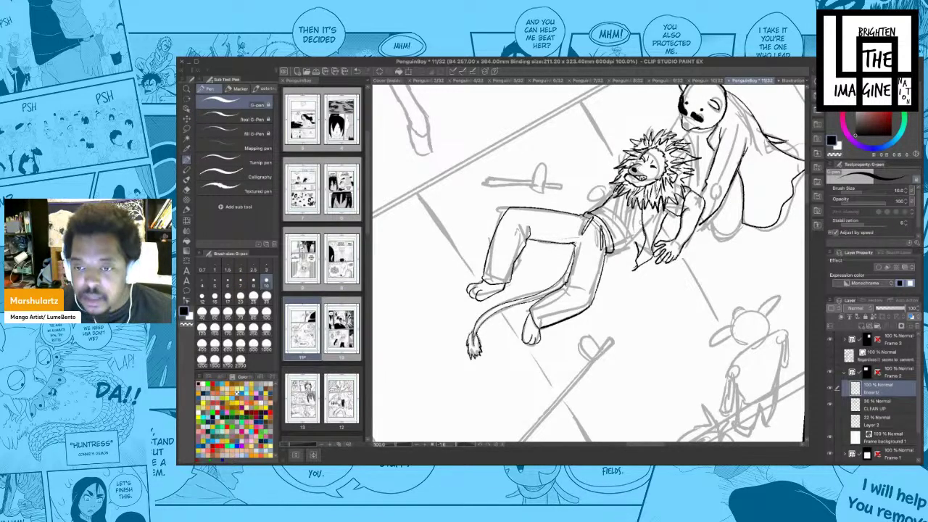
key(p)
drag(643, 227, 622, 250)
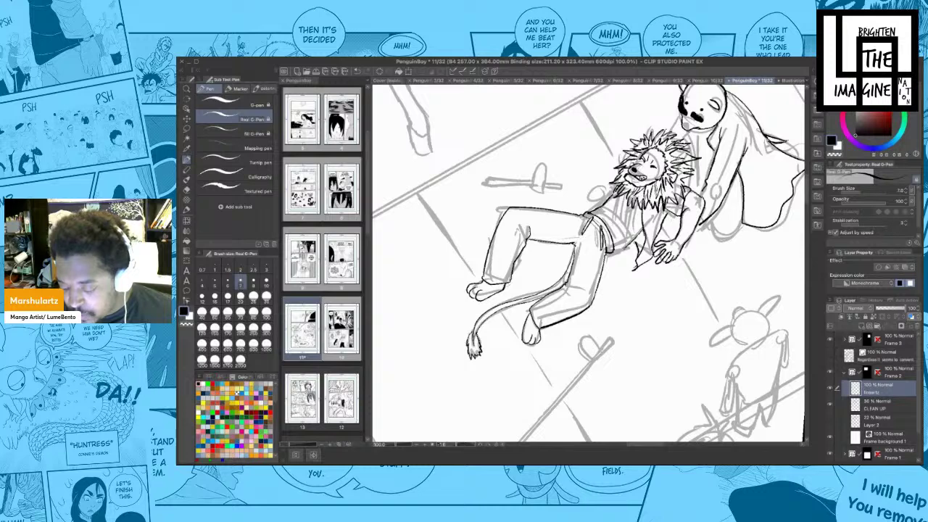
key(ctrl+z)
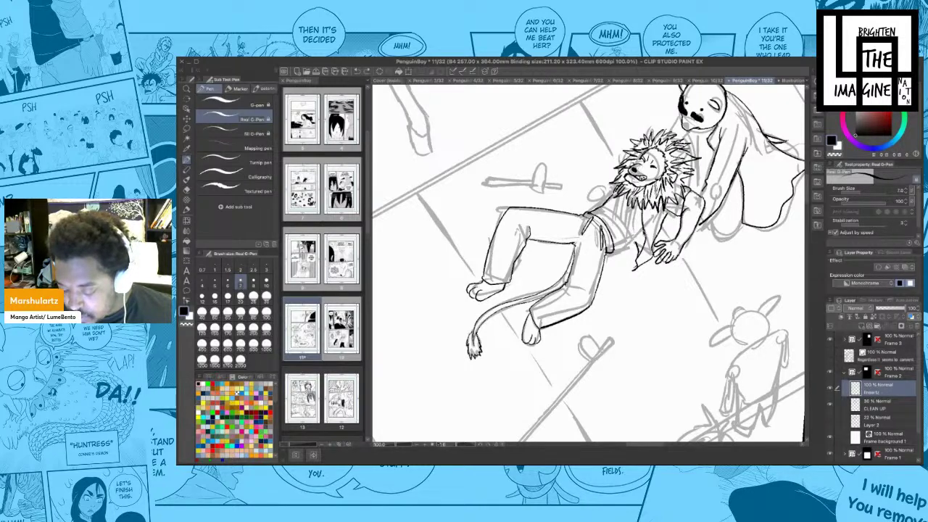
drag(646, 229, 610, 253)
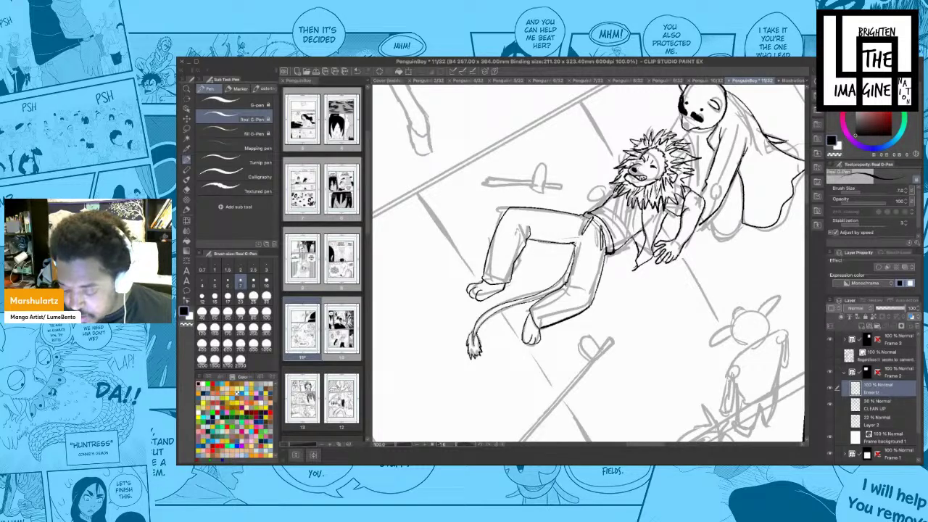
drag(636, 234, 642, 250)
drag(589, 264, 576, 257)
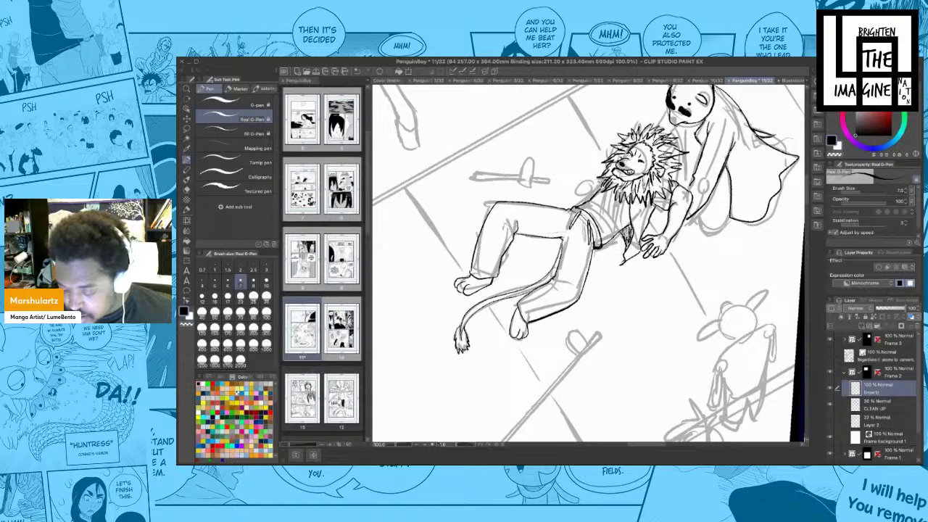
- Ink the hanging front edge of the lion's open shirt below the mane, redoing the first line
mouse_move(641, 205)
mouse_down()
mouse_move(651, 231)
mouse_move(637, 243)
mouse_up()
key(ctrl+z)
drag(638, 210, 637, 244)
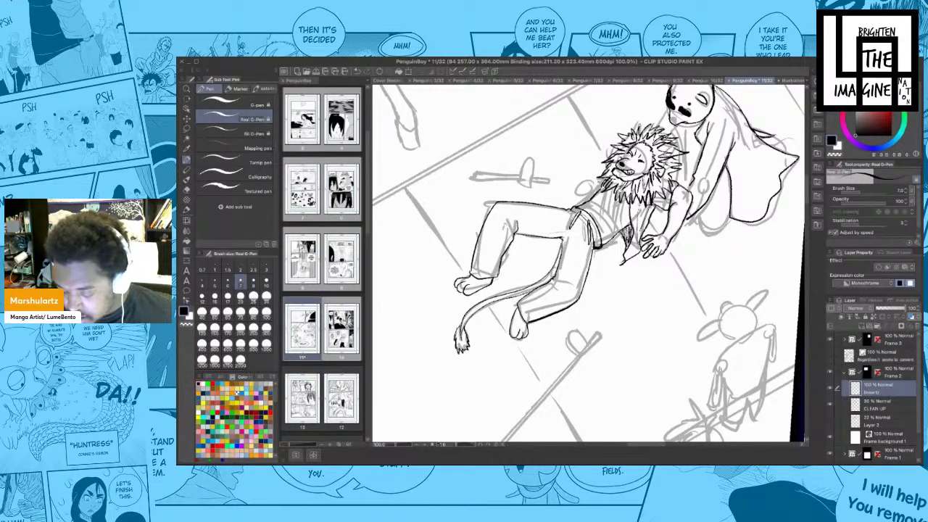
mouse_move(640, 204)
mouse_down()
mouse_move(639, 222)
mouse_move(667, 250)
mouse_up()
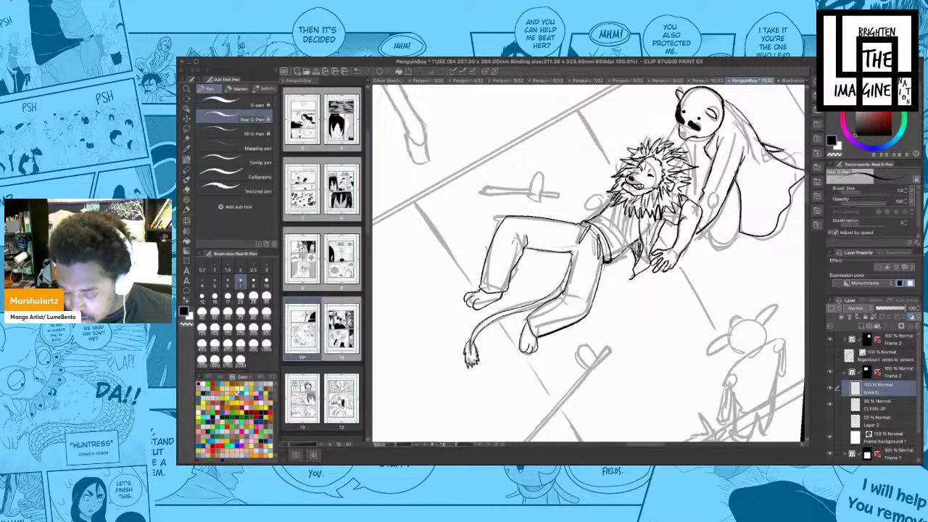
- Ink the lion's far arm and the hand resting behind the hip, redoing the first strokes
mouse_move(604, 206)
mouse_down()
mouse_move(616, 194)
mouse_move(581, 220)
mouse_up()
key(ctrl+z)
key(ctrl+z)
mouse_move(614, 192)
mouse_down()
mouse_move(585, 221)
mouse_move(575, 221)
mouse_move(603, 197)
mouse_move(582, 216)
mouse_move(579, 206)
mouse_up()
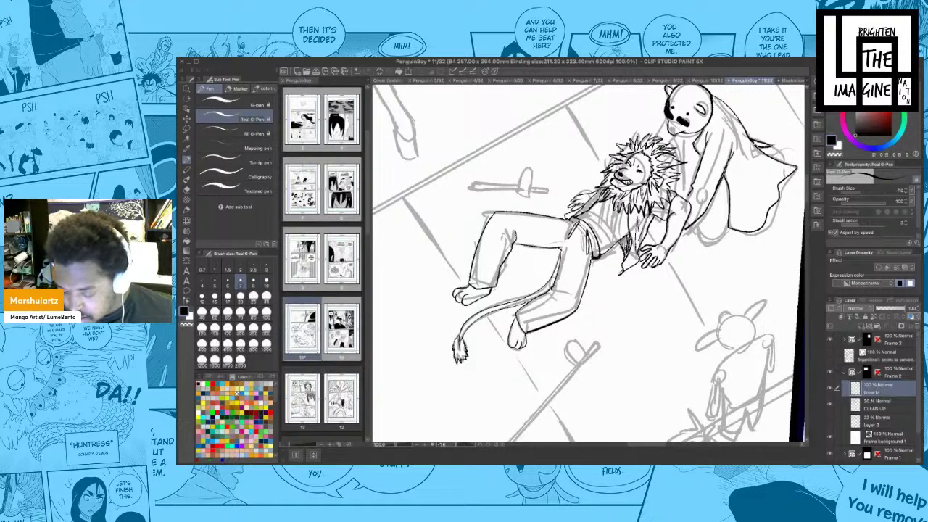
drag(659, 190, 632, 201)
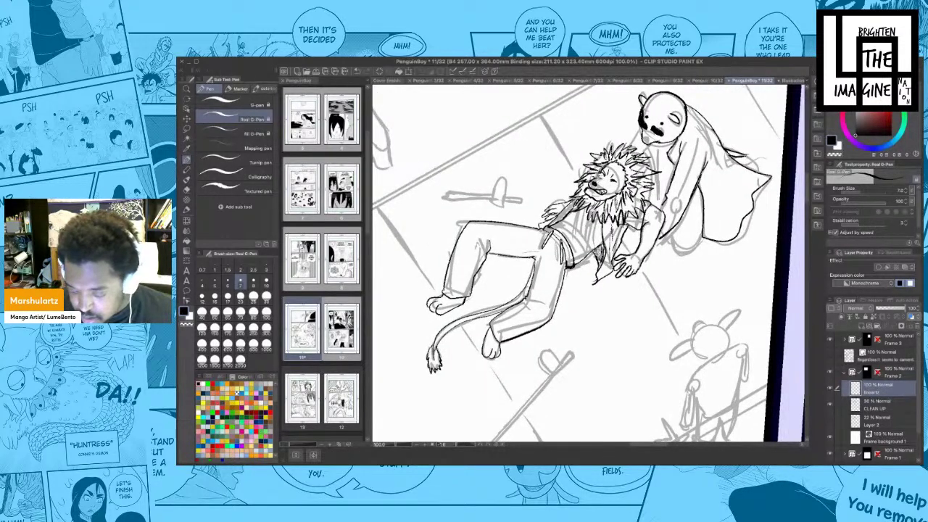
- Ink curved stripes across the lion's undershirt and finish the folds of the open shirt over it
mouse_move(669, 251)
mouse_down()
mouse_move(658, 253)
mouse_move(670, 236)
mouse_move(656, 256)
mouse_move(661, 236)
mouse_move(670, 237)
mouse_move(657, 233)
mouse_move(643, 194)
mouse_up()
drag(581, 179, 610, 221)
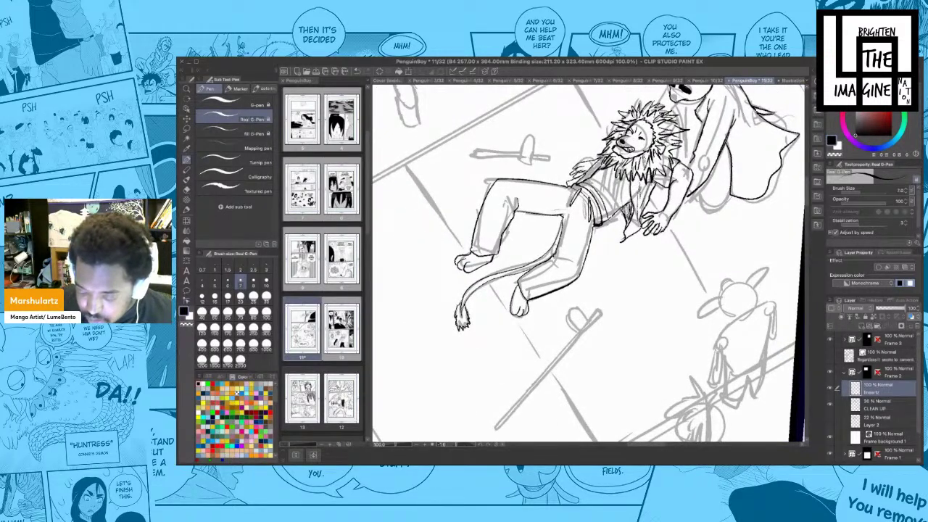
drag(600, 187, 613, 215)
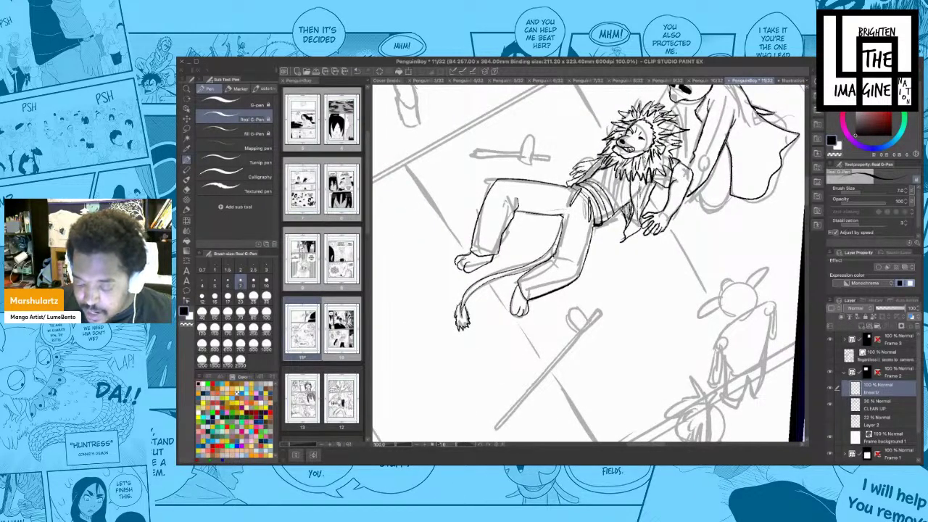
drag(604, 182, 635, 227)
drag(591, 167, 607, 197)
drag(604, 175, 607, 197)
drag(611, 198, 599, 239)
drag(624, 222, 619, 236)
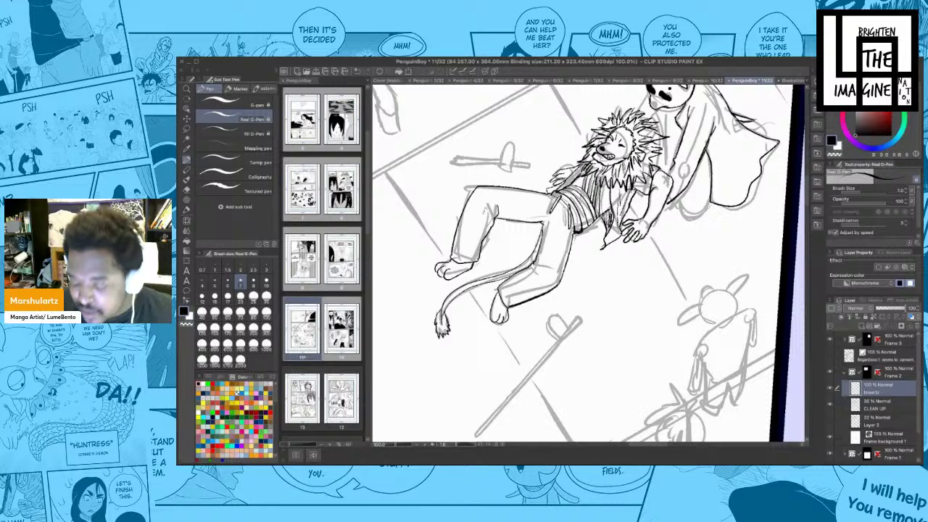
drag(616, 239, 628, 233)
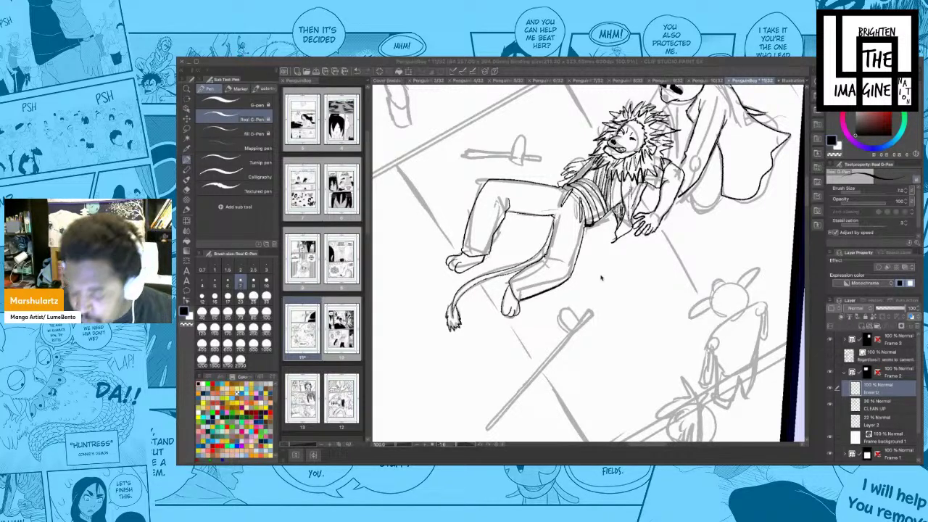
mouse_move(607, 289)
mouse_down()
mouse_move(666, 276)
mouse_move(637, 263)
mouse_move(590, 368)
mouse_move(597, 379)
mouse_up()
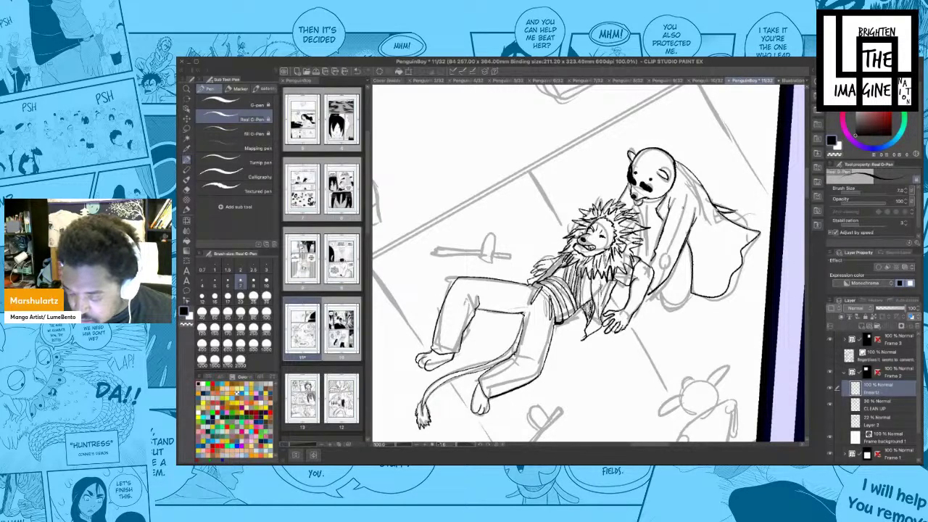
- Examine the panda's coat, torso and arms on page 5 as reference, and return to page 11
drag(683, 208, 678, 203)
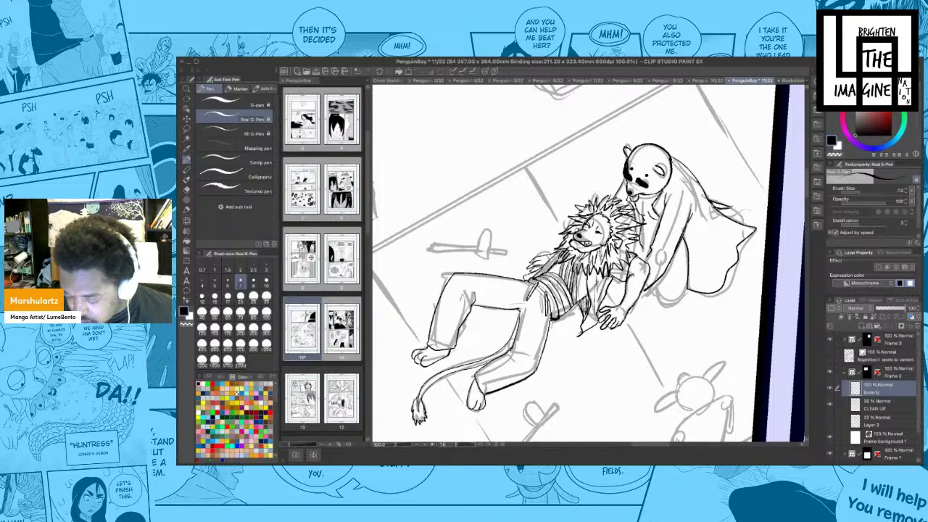
click(584, 81)
click(508, 81)
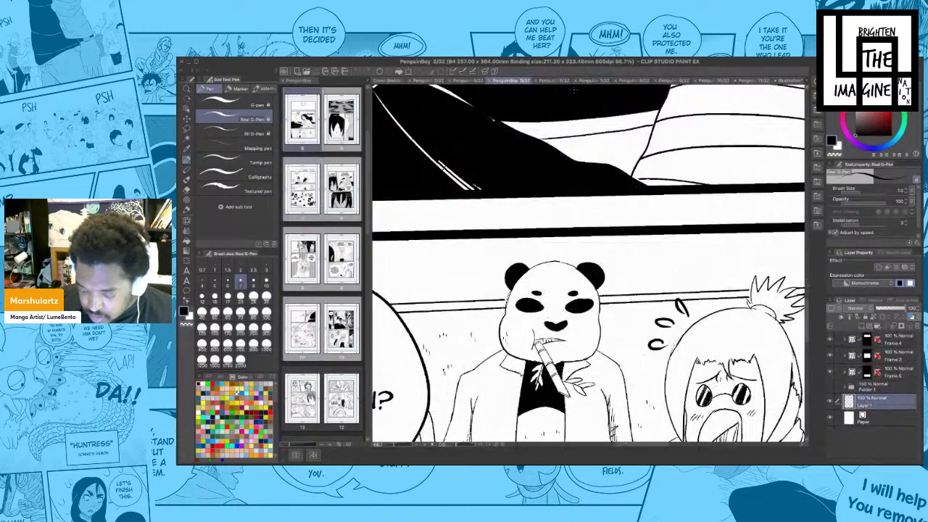
scroll(591, 239, down, 5)
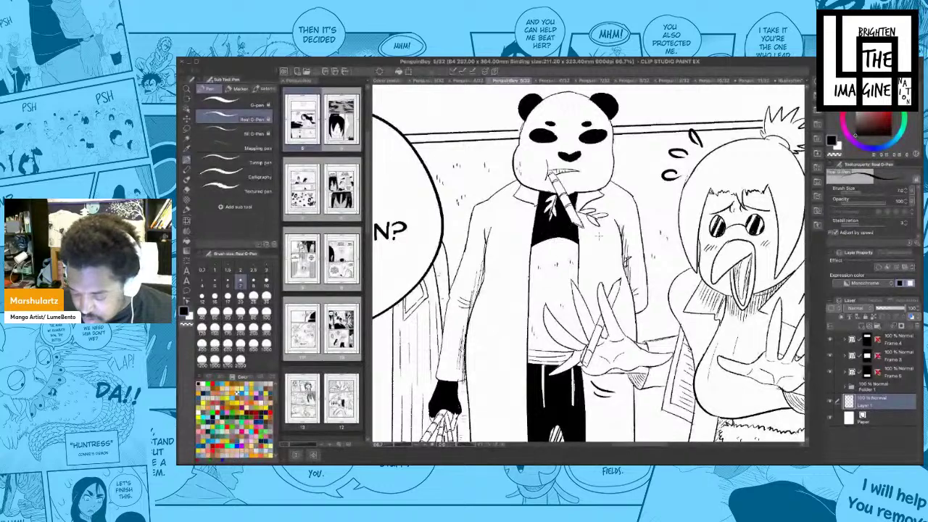
scroll(607, 250, up, 1)
scroll(612, 262, up, 1)
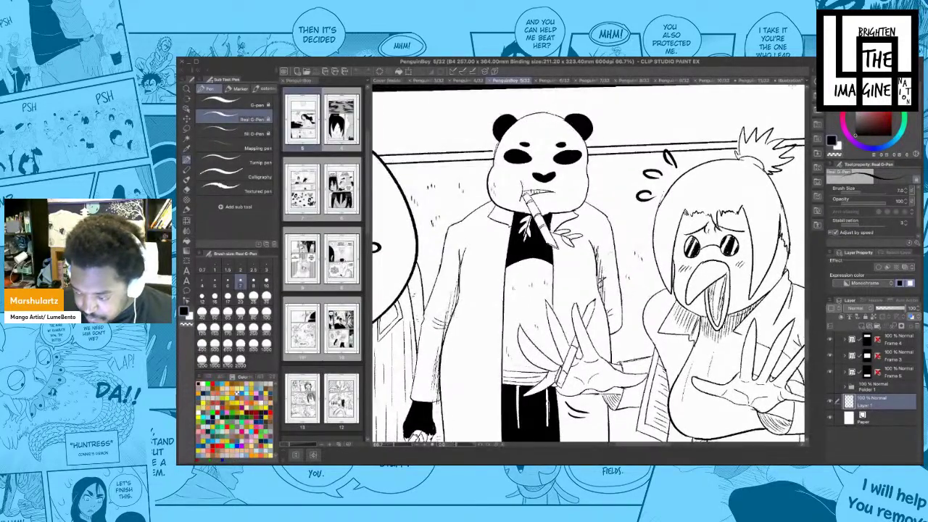
click(754, 80)
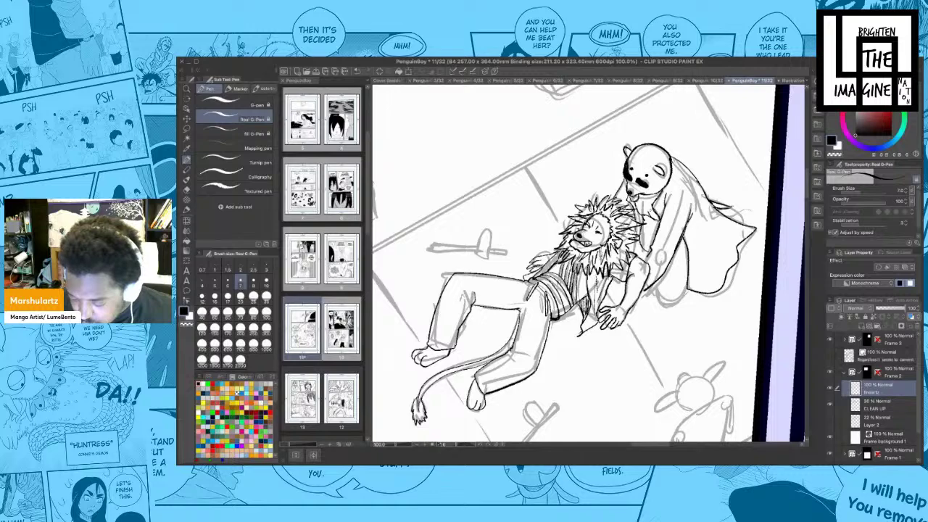
scroll(660, 239, down, 1)
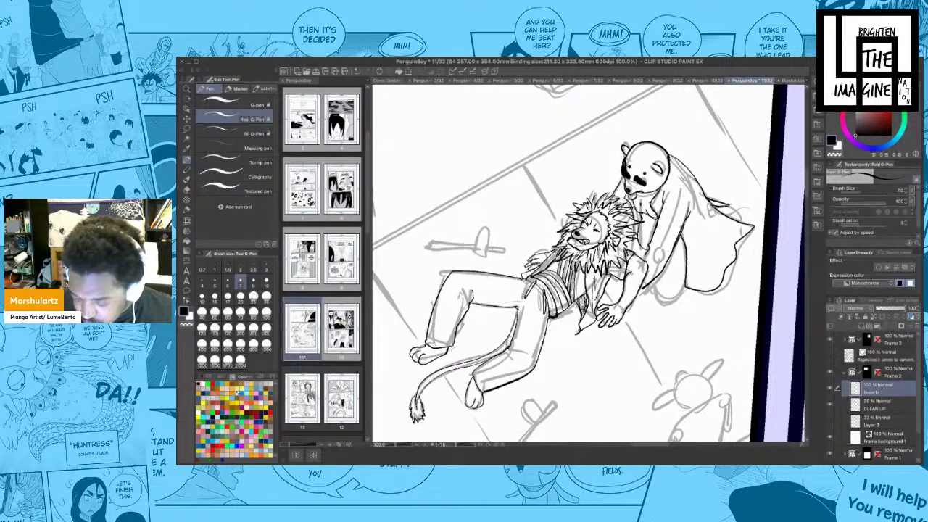
click(617, 81)
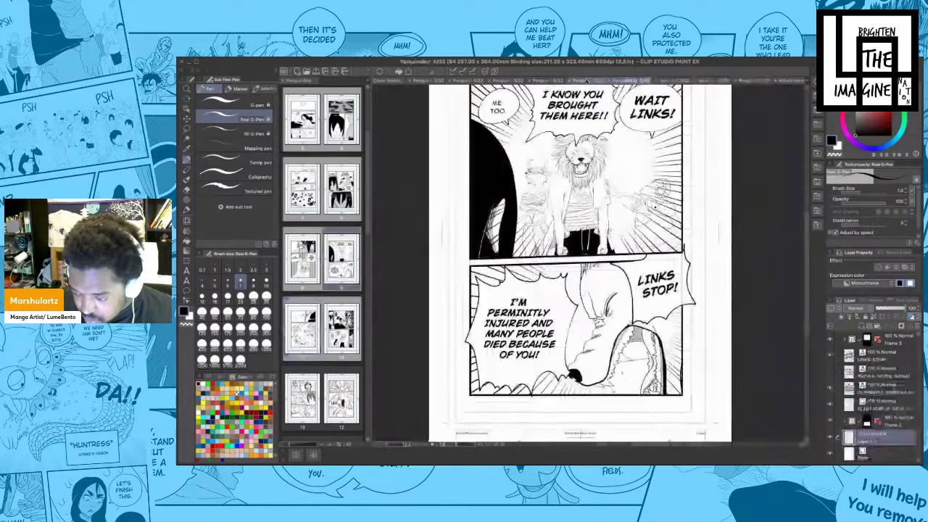
click(584, 81)
click(549, 82)
click(517, 82)
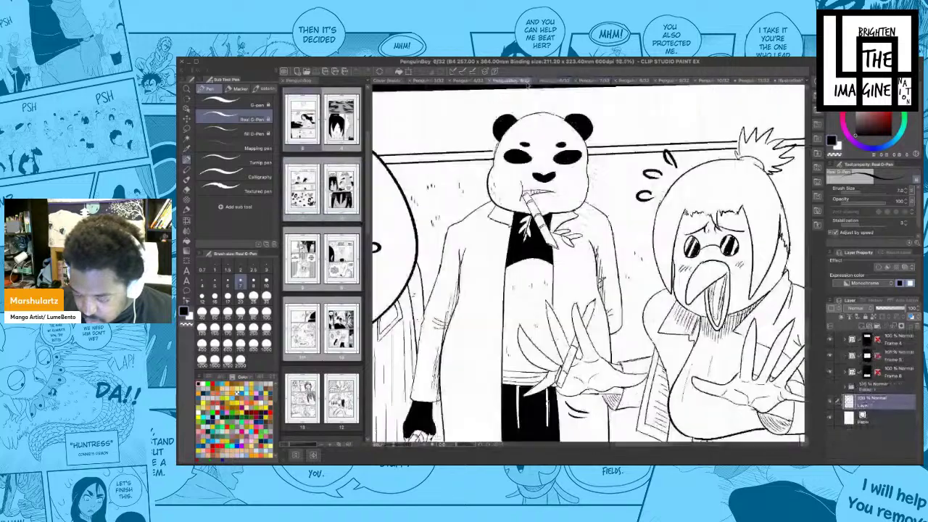
scroll(589, 263, down, 2)
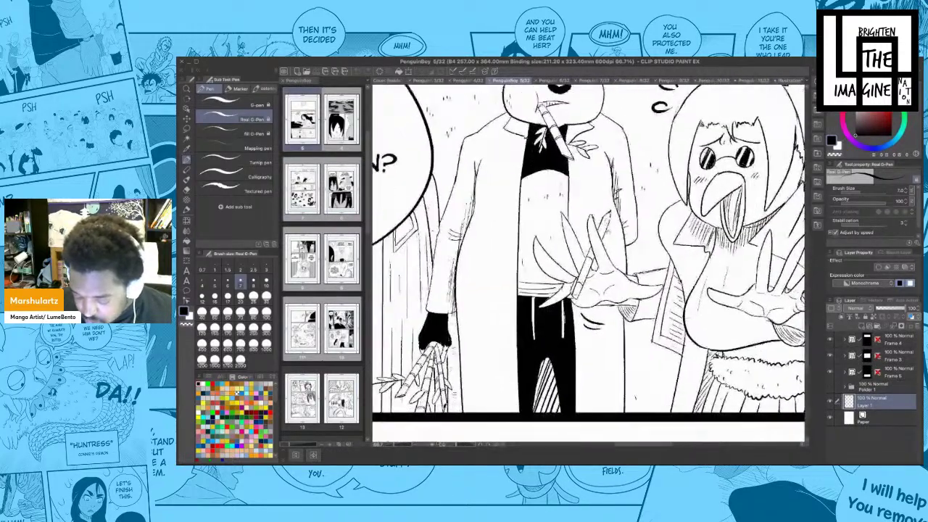
scroll(589, 263, up, 3)
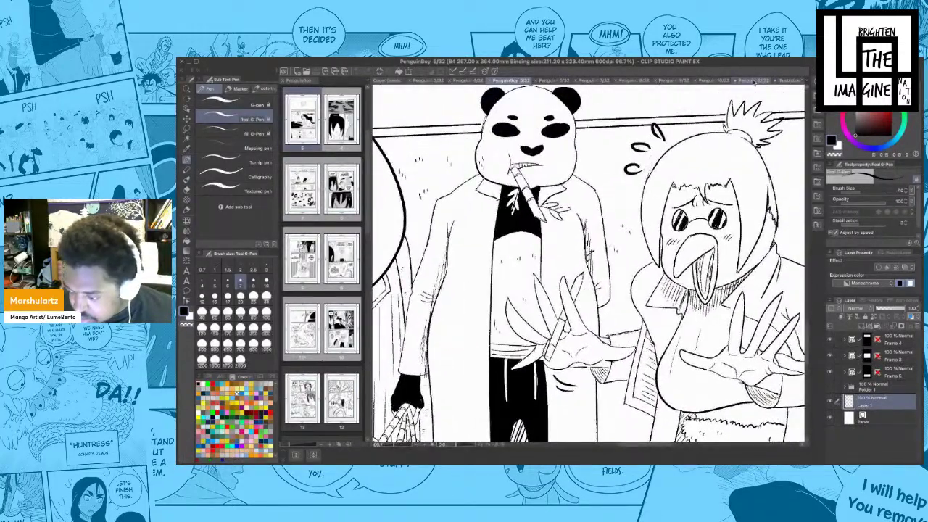
click(755, 81)
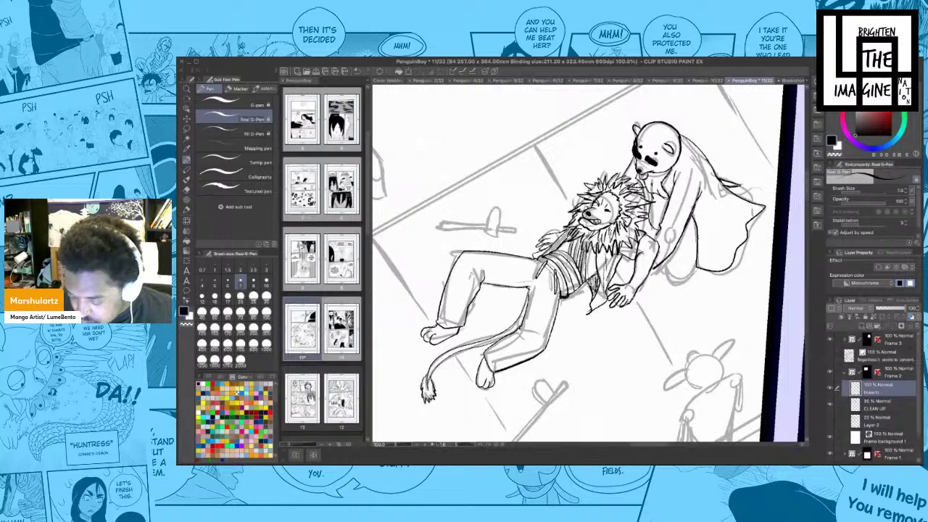
- Ink the rounded outline of the crouching panda's folded leg below the arm with the Real G-pen
mouse_move(698, 266)
mouse_down()
mouse_move(672, 279)
mouse_move(668, 269)
mouse_move(644, 267)
mouse_move(660, 272)
mouse_up()
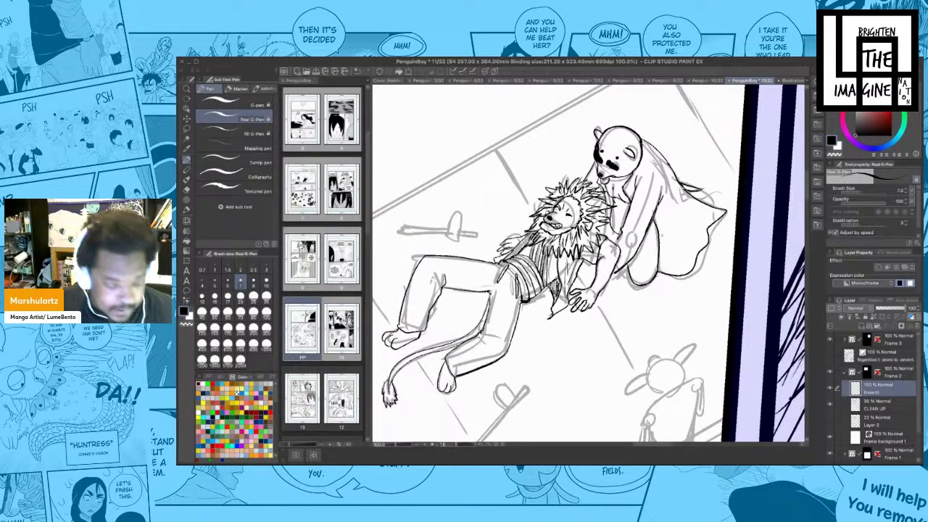
mouse_move(632, 227)
mouse_down()
mouse_move(637, 239)
mouse_move(652, 194)
mouse_move(642, 214)
mouse_up()
mouse_move(670, 335)
mouse_down()
mouse_move(662, 225)
mouse_move(655, 244)
mouse_up()
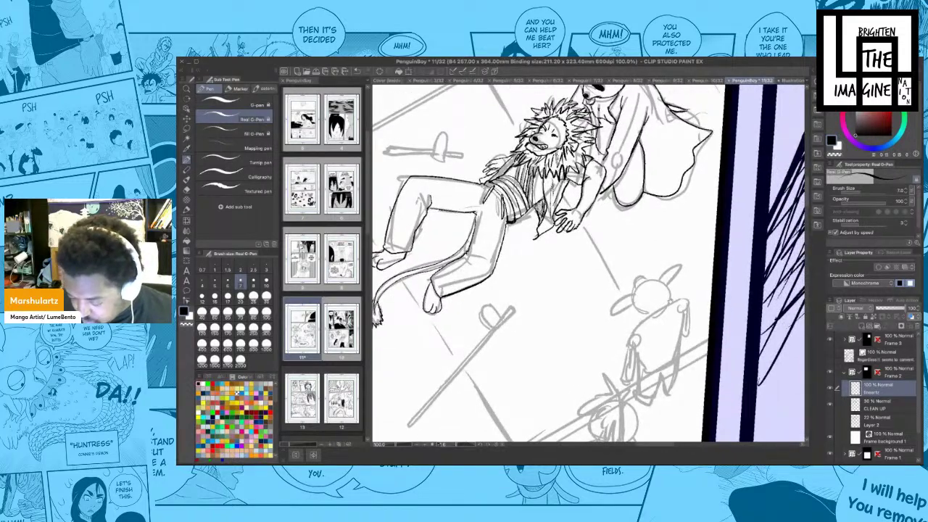
- Ink a small grid-lined oval on the near side of the small lower figure's head, redoing the first strokes
mouse_move(670, 302)
mouse_down()
mouse_move(668, 311)
mouse_move(657, 290)
mouse_move(638, 289)
mouse_move(623, 312)
mouse_move(637, 326)
mouse_up()
key(ctrl+z)
key(ctrl+z)
key(ctrl+z)
key(ctrl+z)
key(ctrl+z)
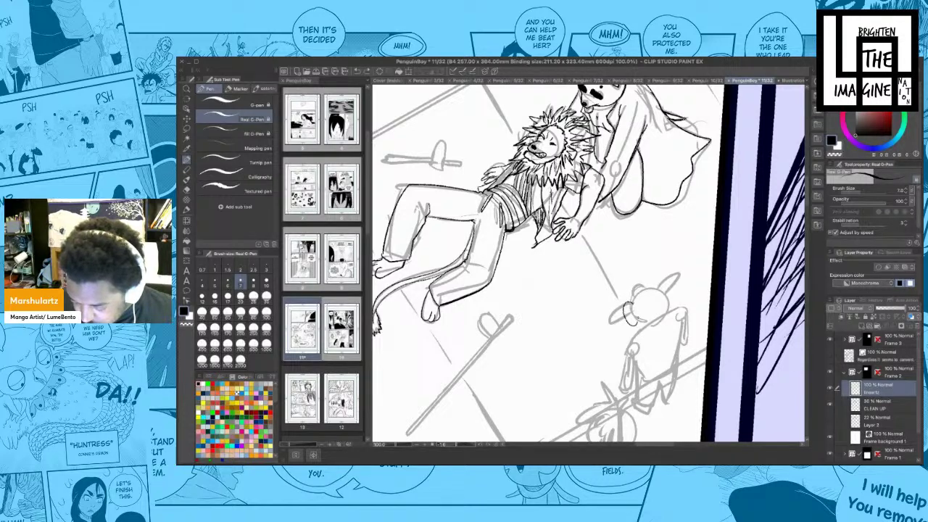
drag(620, 317, 628, 327)
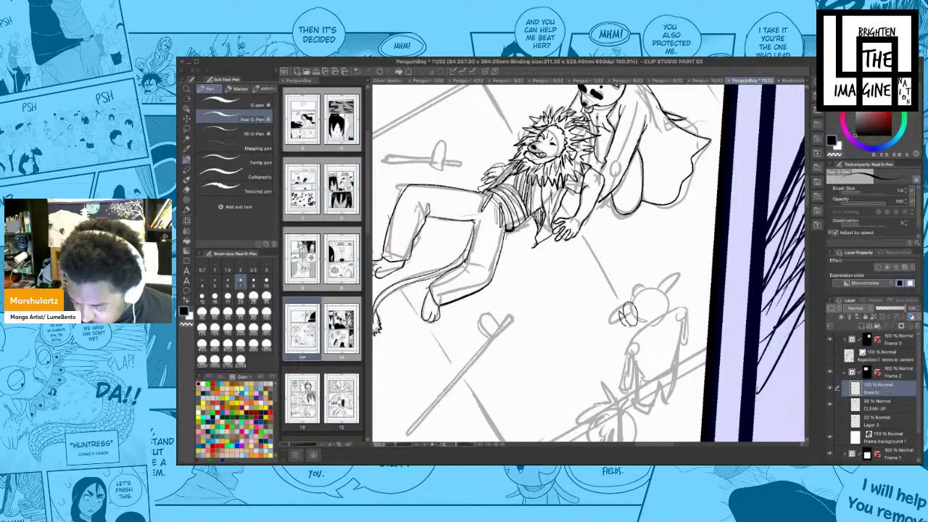
- Ink the matching grid-lined oval on the other side of the small figure's head, redoing the first strokes
mouse_move(660, 290)
mouse_down()
mouse_move(657, 312)
mouse_move(668, 290)
mouse_move(656, 297)
mouse_move(670, 300)
mouse_move(671, 311)
mouse_move(674, 294)
mouse_move(673, 306)
mouse_move(625, 322)
mouse_move(630, 311)
mouse_move(639, 324)
mouse_move(637, 313)
mouse_move(666, 297)
mouse_move(671, 310)
mouse_move(675, 298)
mouse_up()
key(ctrl+z)
key(ctrl+z)
key(ctrl+z)
key(ctrl+z)
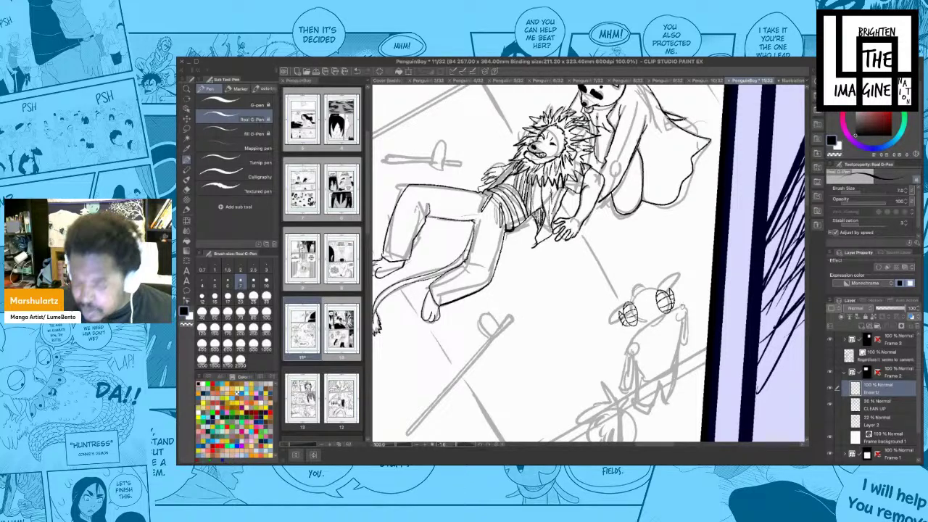
scroll(589, 263, down, 1)
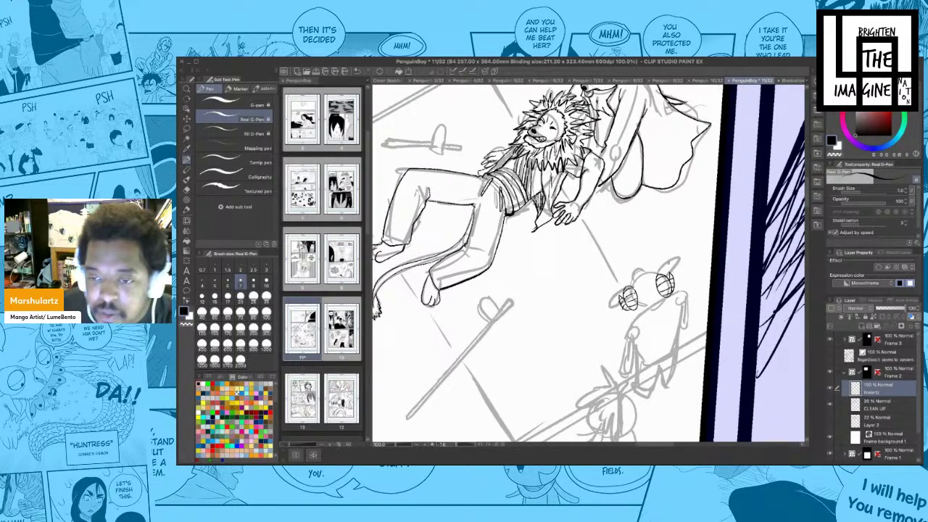
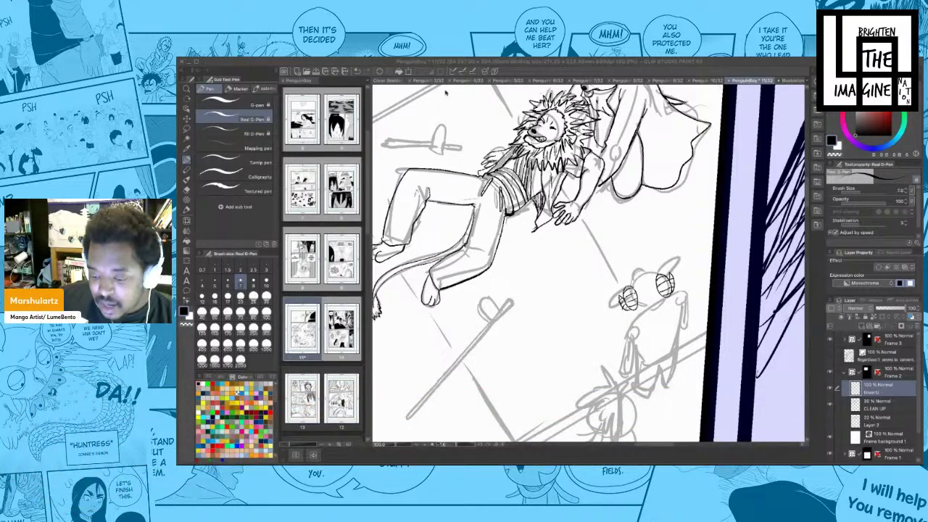
- Check the characters on page 5 and ink the small figure's round head outline between the two ovals on page 11
click(513, 80)
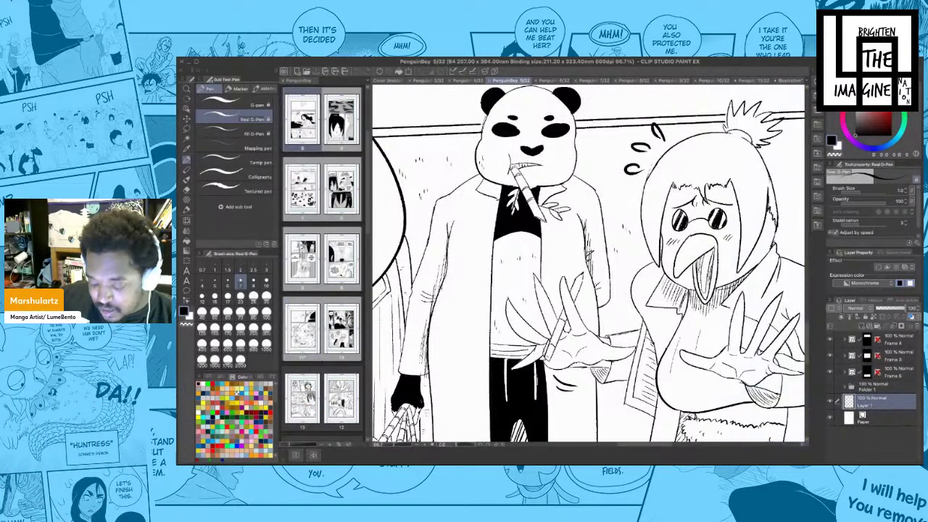
scroll(561, 211, down, 1)
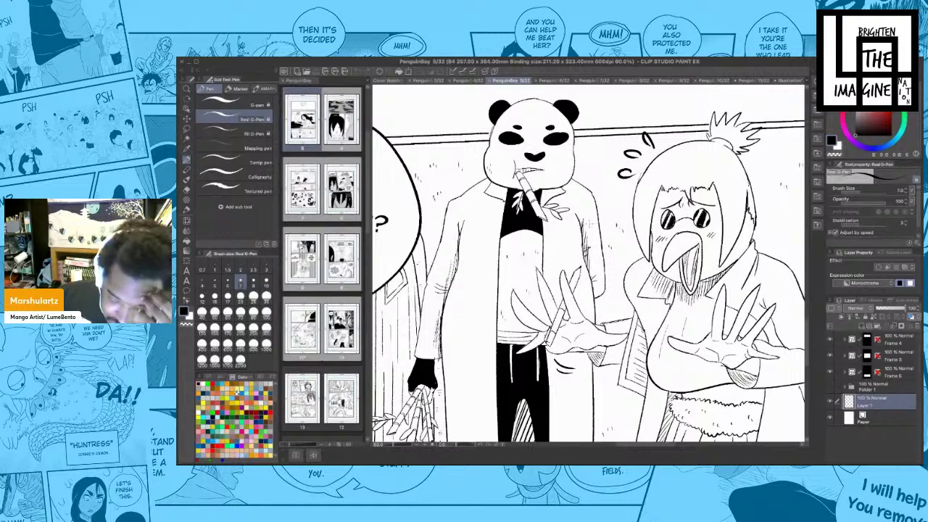
click(758, 81)
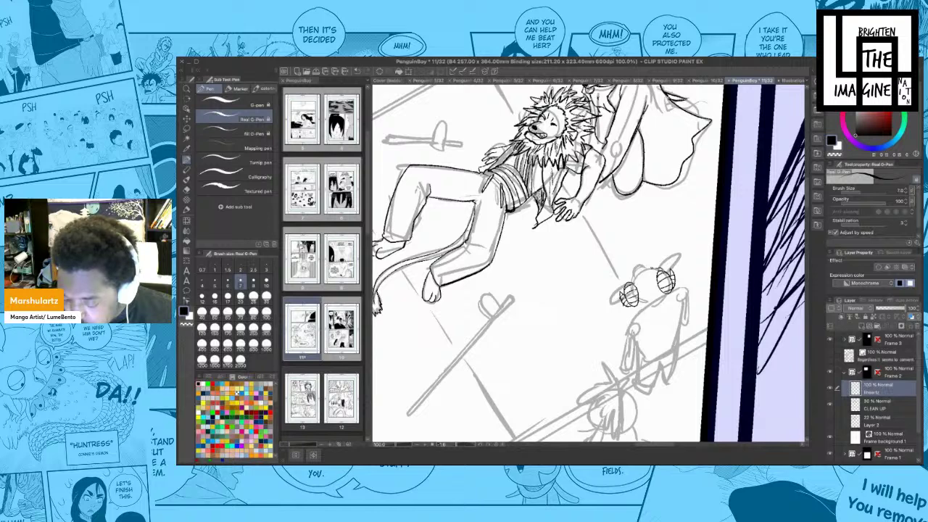
mouse_move(639, 272)
mouse_down()
mouse_move(629, 283)
mouse_move(648, 309)
mouse_move(665, 297)
mouse_move(644, 309)
mouse_move(672, 294)
mouse_up()
key(ctrl+z)
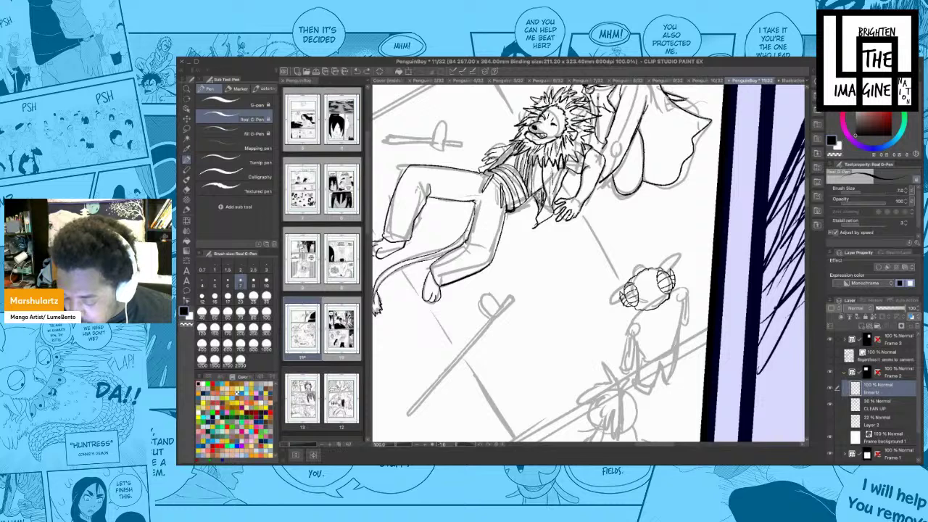
- Ink the pointed tips projecting outward from both grid-lined ovals on the small figure's head
drag(644, 248, 652, 237)
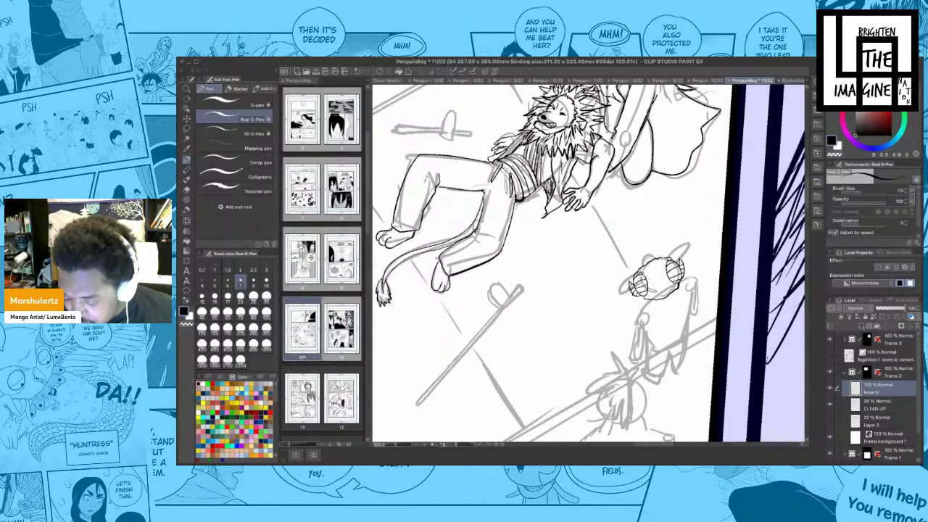
mouse_move(626, 292)
mouse_down()
mouse_move(618, 302)
mouse_move(632, 285)
mouse_up()
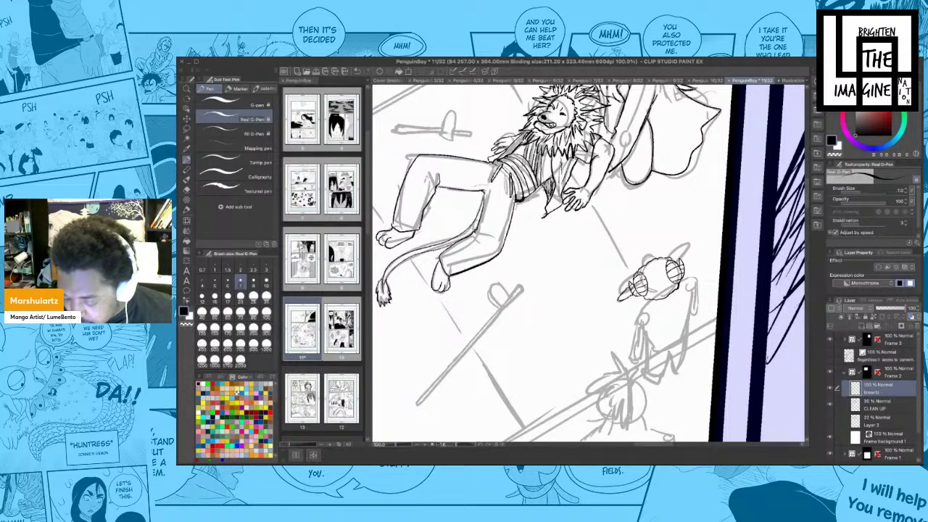
mouse_move(683, 261)
mouse_down()
mouse_move(698, 257)
mouse_move(675, 271)
mouse_up()
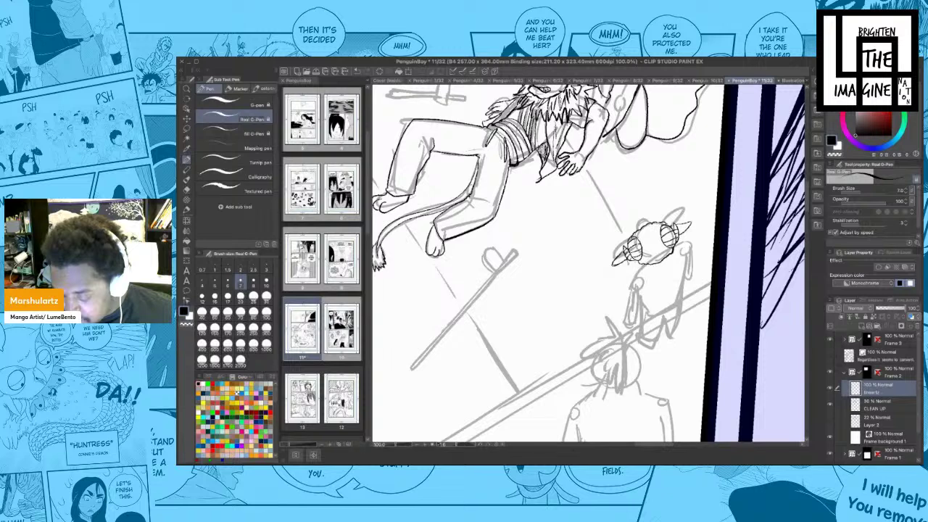
- Ink the small figure's raised arms and the wavy edge beneath its head, redoing the first line
mouse_move(629, 267)
mouse_down()
mouse_move(648, 281)
mouse_move(683, 263)
mouse_up()
key(ctrl+z)
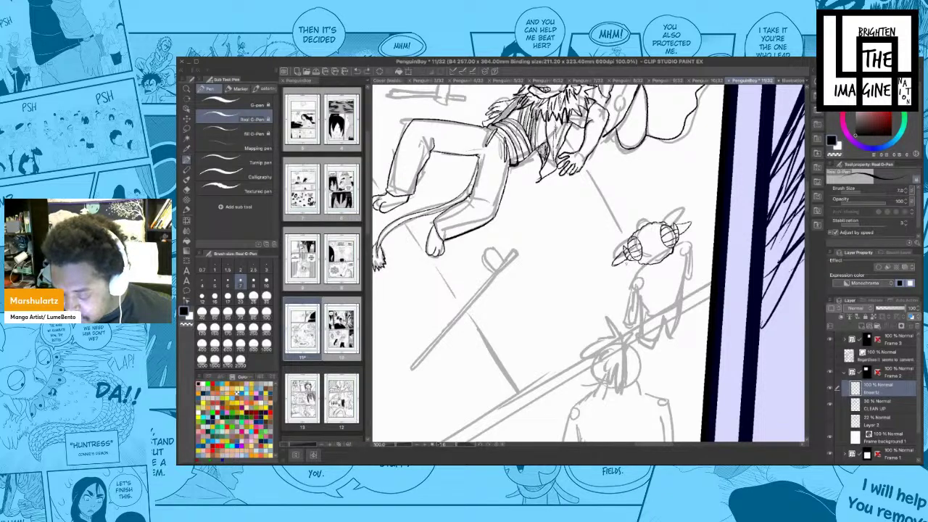
mouse_move(626, 263)
mouse_down()
mouse_move(654, 283)
mouse_move(674, 282)
mouse_move(684, 233)
mouse_up()
mouse_move(624, 243)
mouse_down()
mouse_move(674, 218)
mouse_move(684, 234)
mouse_up()
drag(656, 262, 652, 255)
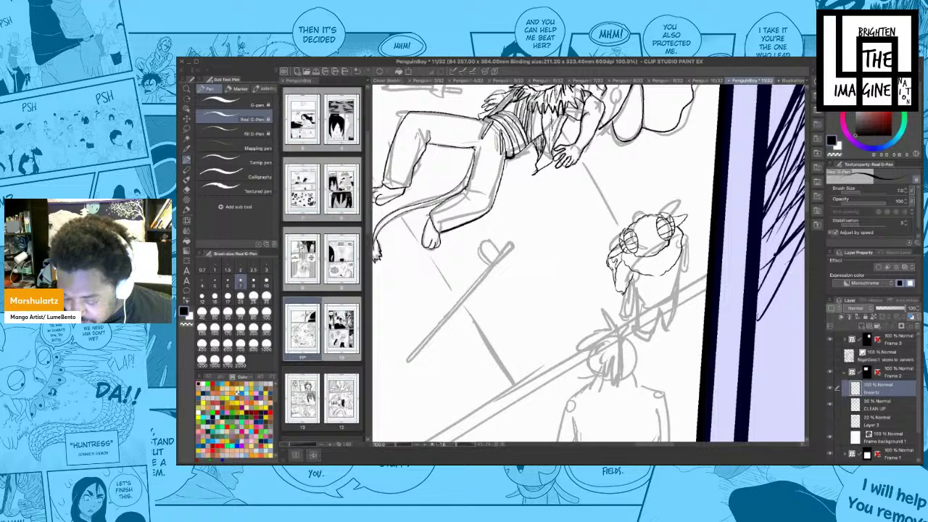
- Ink the small figure's torso below the head, with its sides and the wavy line across it
drag(692, 277, 655, 286)
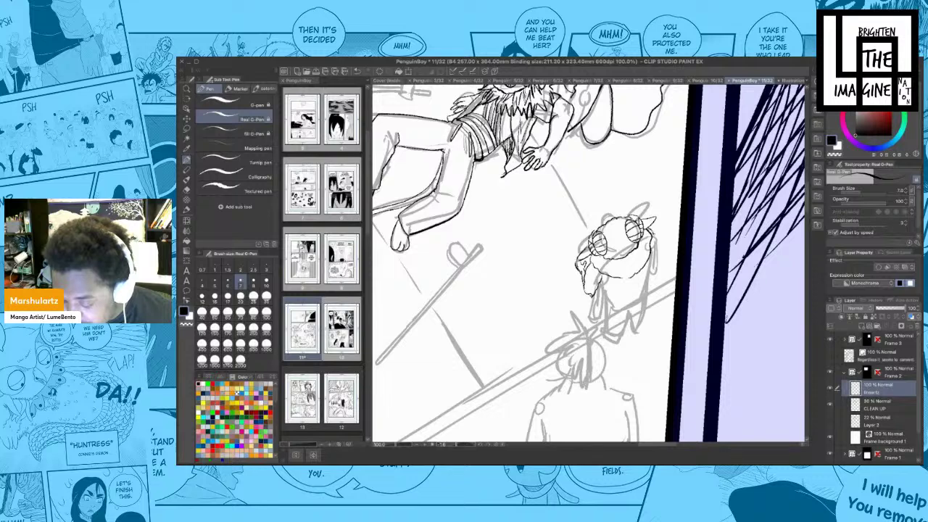
scroll(657, 246, down, 1)
drag(654, 238, 652, 251)
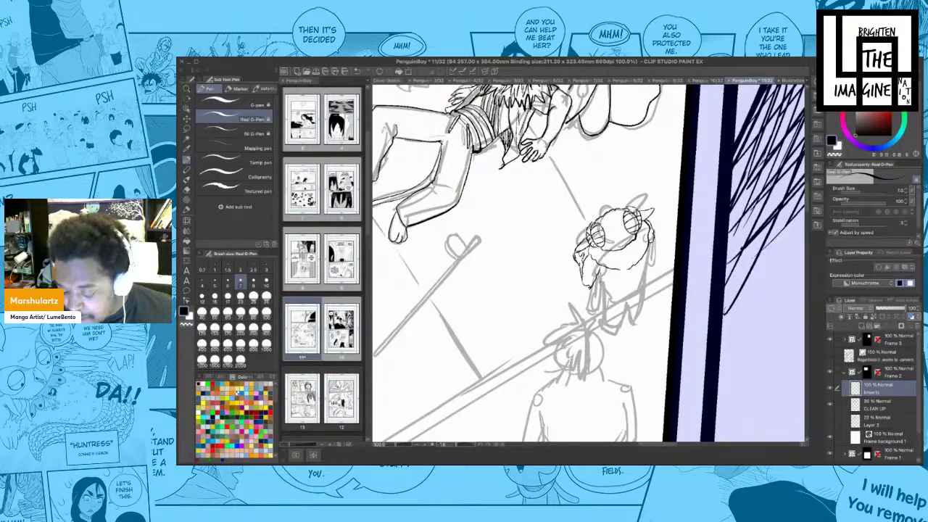
mouse_move(598, 286)
mouse_down()
mouse_move(633, 293)
mouse_move(649, 244)
mouse_up()
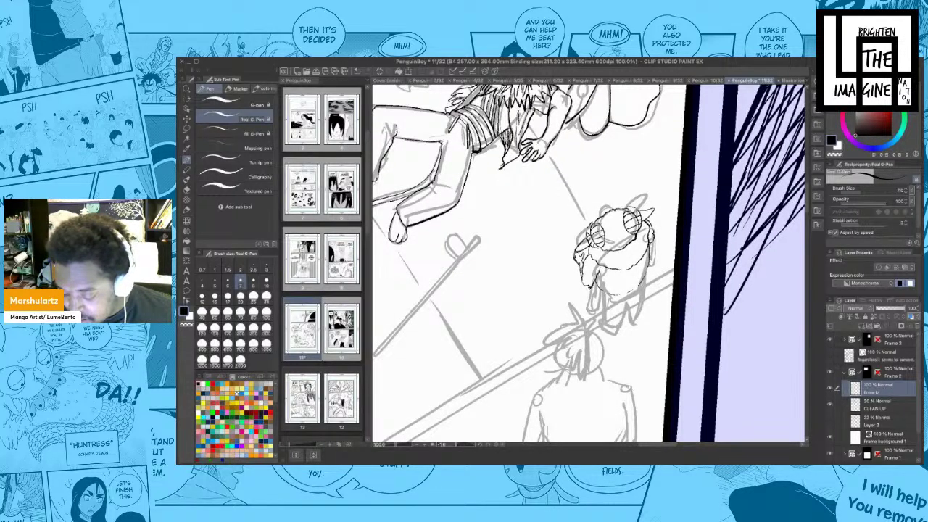
mouse_move(644, 281)
mouse_down()
mouse_move(615, 295)
mouse_move(598, 288)
mouse_move(646, 285)
mouse_up()
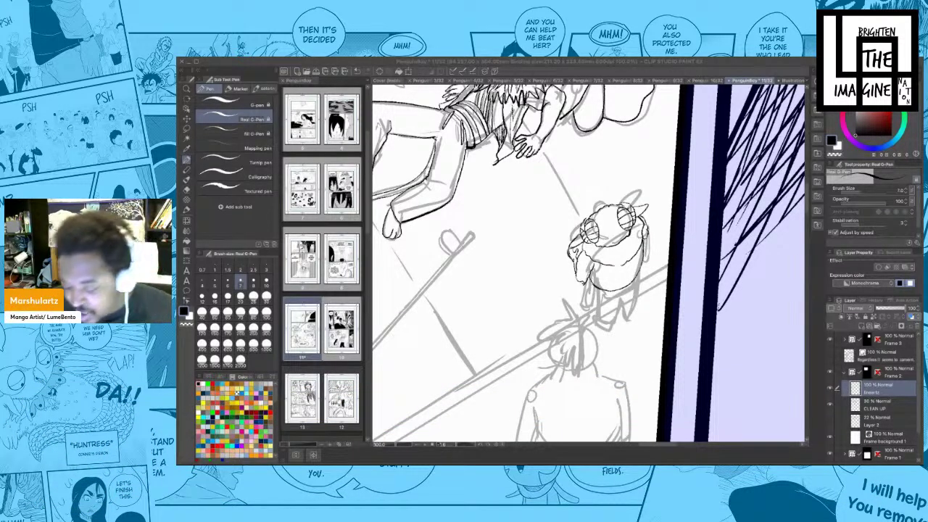
- Ink the curved double hem along the lower edge of the small figure's torso
click(608, 288)
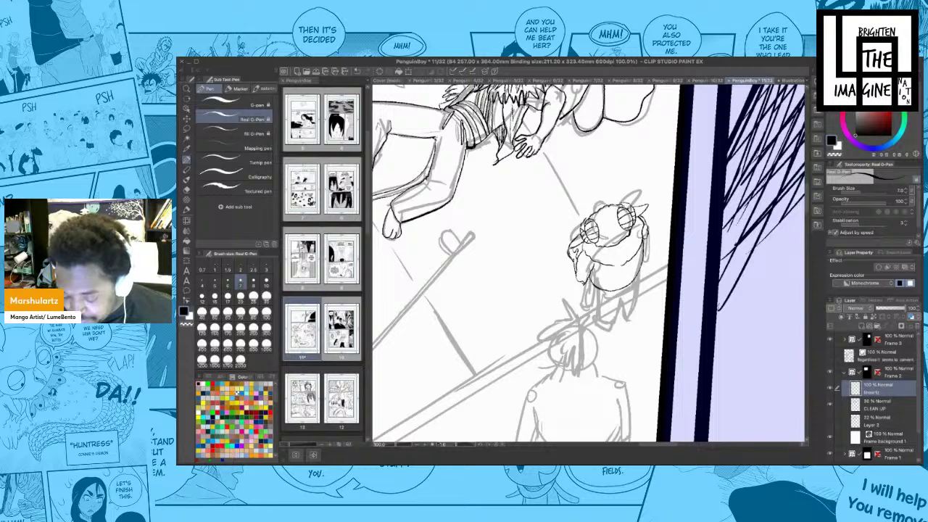
mouse_move(591, 275)
mouse_down()
mouse_move(617, 287)
mouse_move(641, 264)
mouse_move(616, 289)
mouse_move(598, 286)
mouse_move(641, 260)
mouse_up()
scroll(589, 264, down, 1)
scroll(589, 264, up, 2)
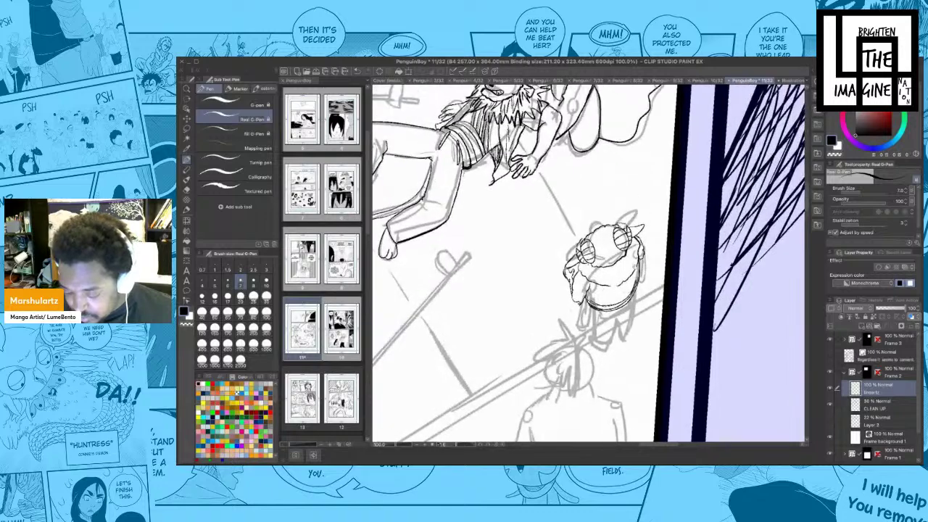
- Ink the small rounded tuft on top of the small figure's head, redoing one stroke, and add short detail marks to the torso
scroll(589, 264, down, 1)
scroll(588, 264, down, 1)
scroll(589, 264, down, 1)
mouse_move(619, 238)
mouse_down()
mouse_move(606, 206)
mouse_move(597, 223)
mouse_move(646, 213)
mouse_up()
scroll(589, 264, up, 2)
key(ctrl+z)
drag(623, 246, 639, 232)
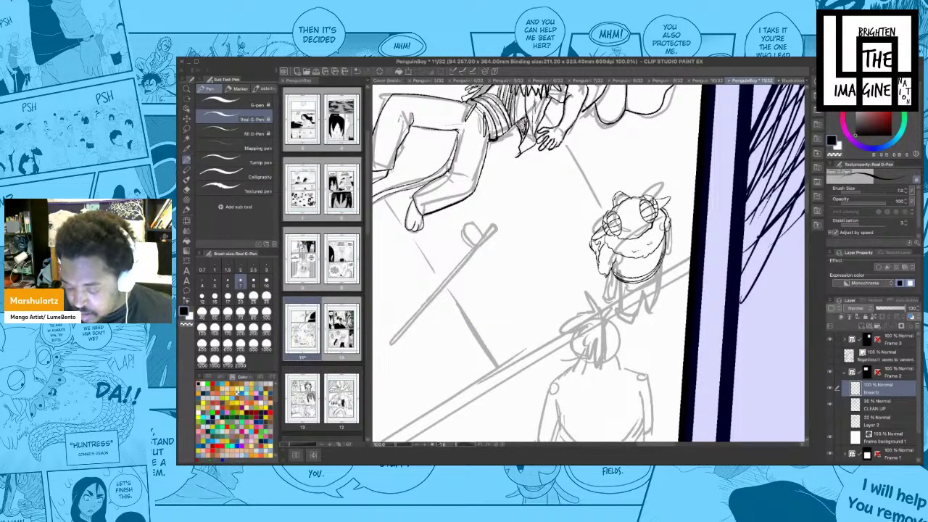
drag(654, 235, 660, 224)
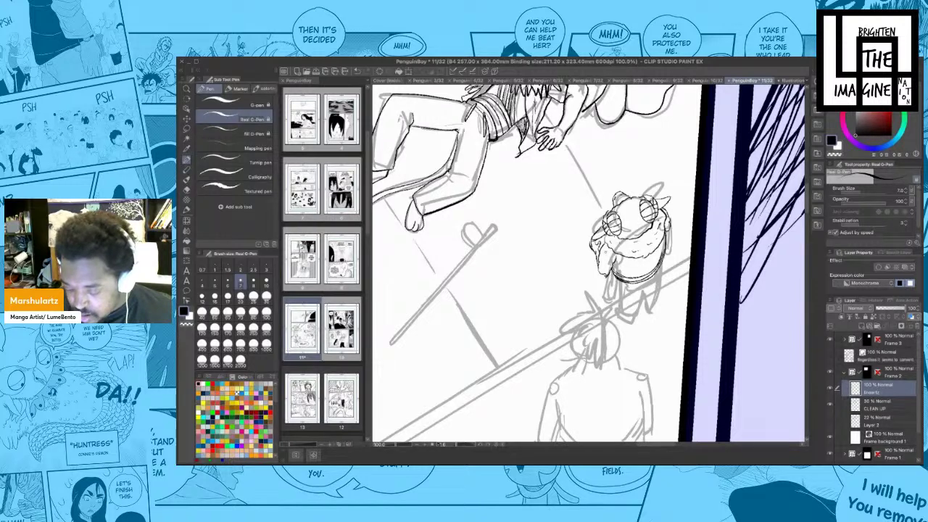
- Touch up the lower edge of the small figure's torso and ink its two small dark feet below the hem
drag(606, 252, 602, 258)
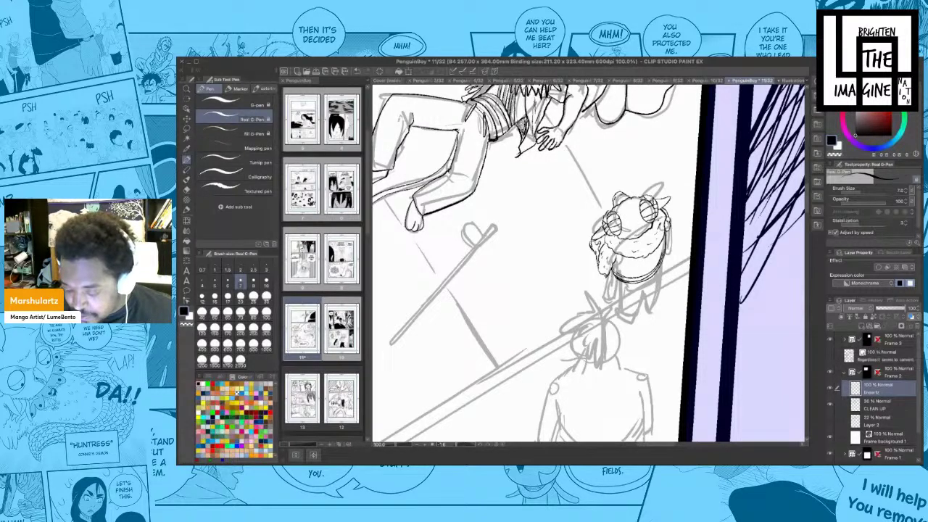
drag(678, 233, 662, 245)
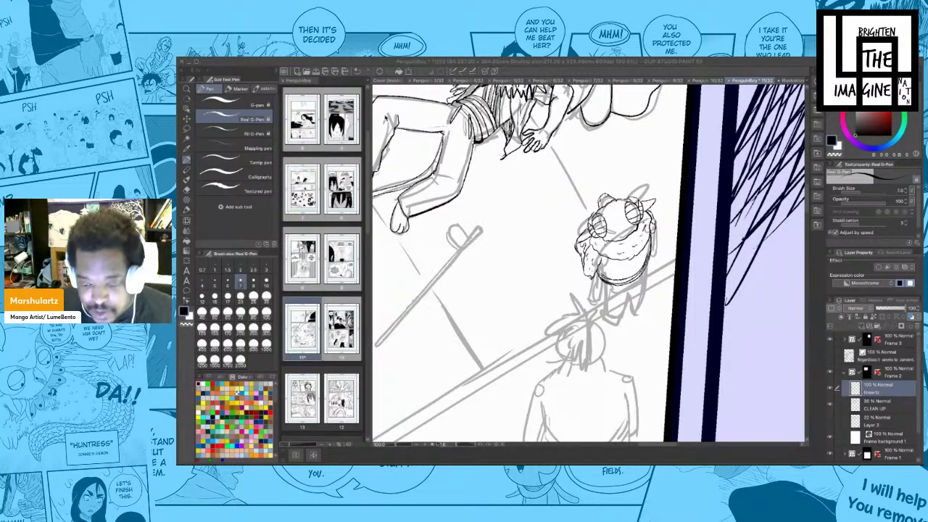
click(448, 259)
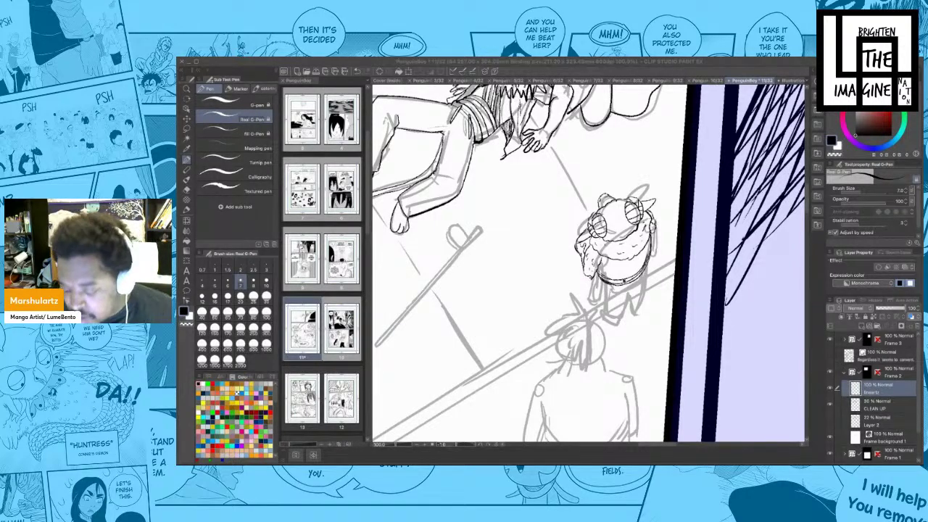
click(620, 266)
drag(634, 333, 629, 282)
scroll(622, 293, down, 2)
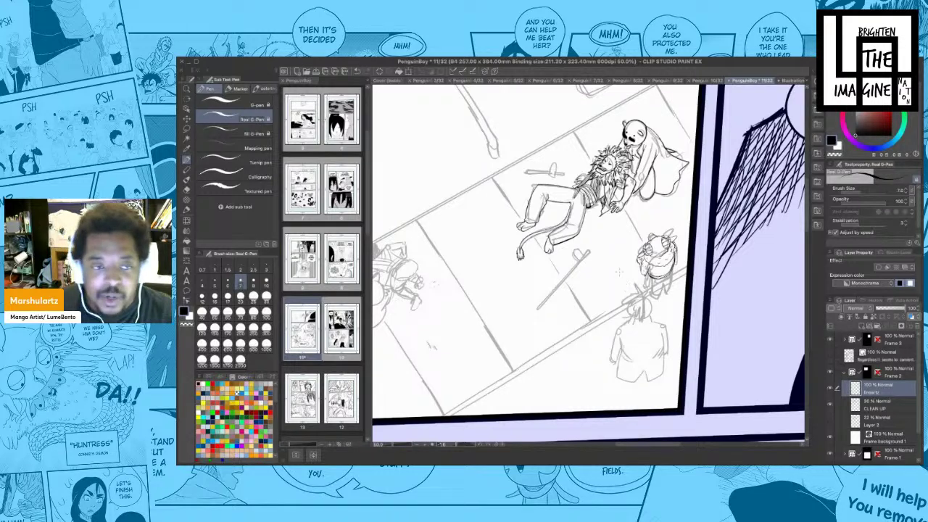
scroll(623, 332, down, 2)
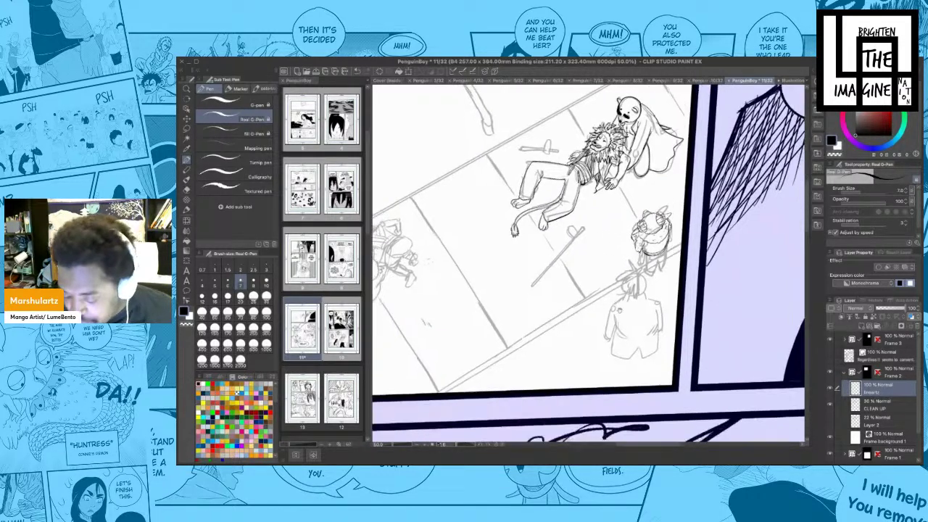
scroll(619, 325, up, 2)
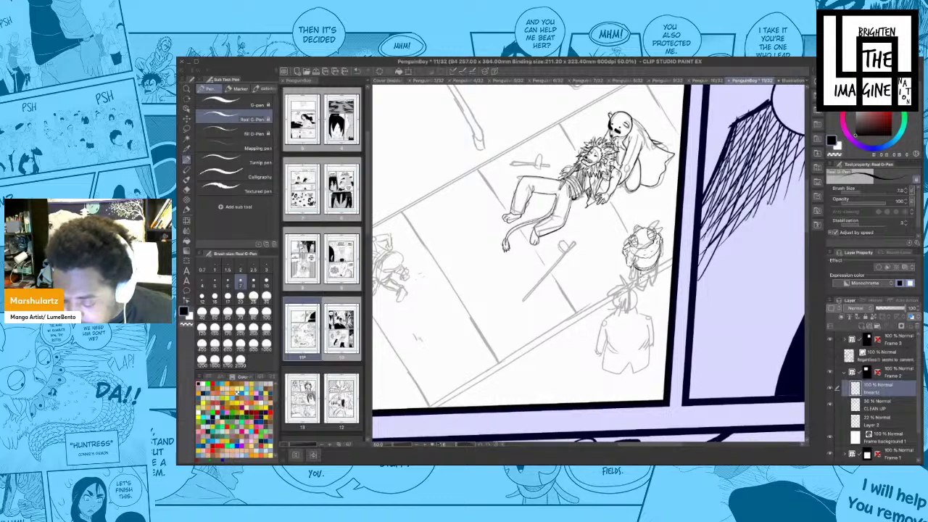
drag(637, 269, 652, 271)
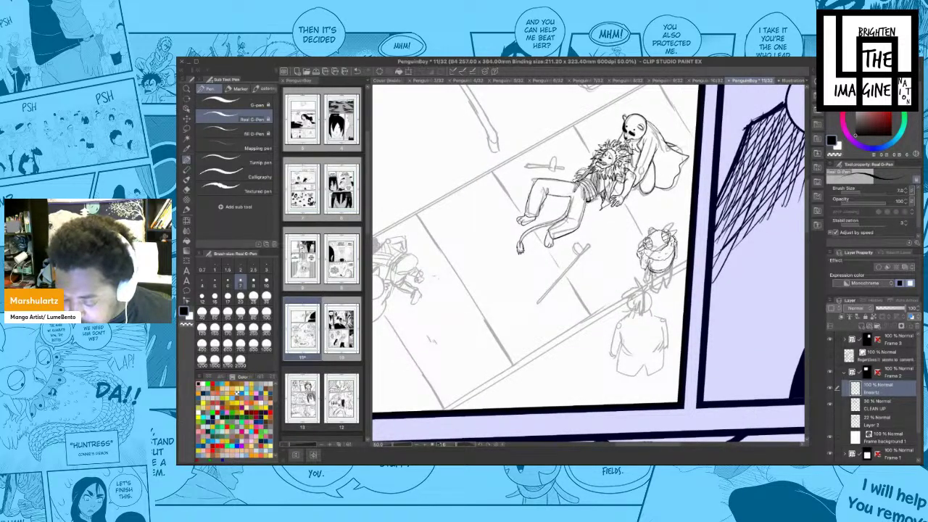
scroll(655, 274, up, 3)
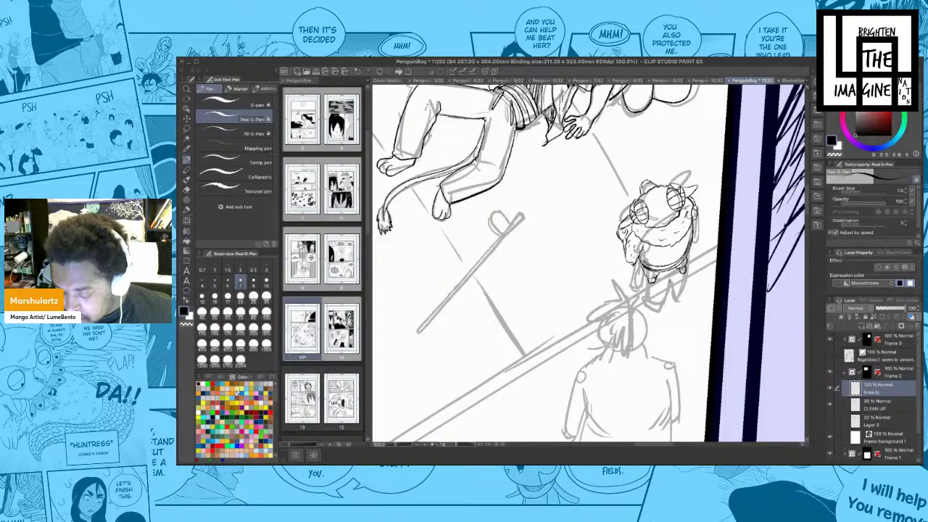
scroll(674, 282, down, 1)
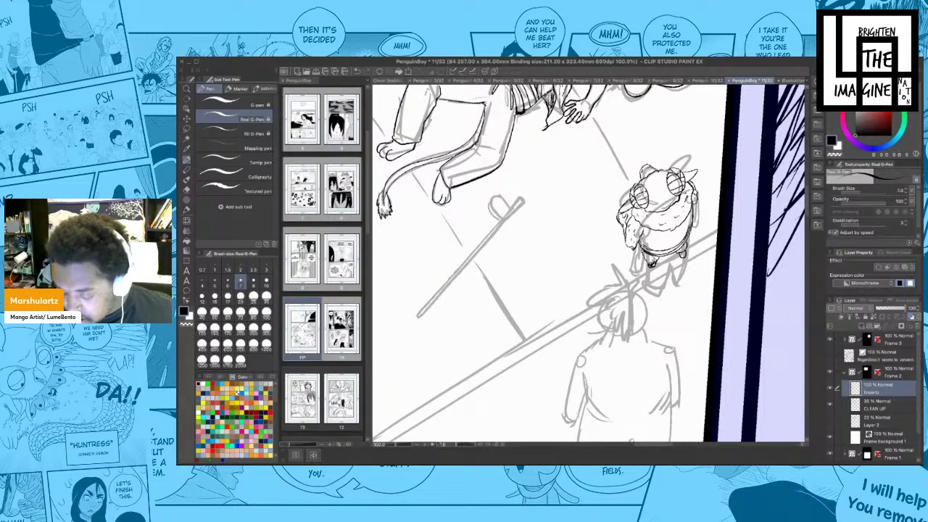
scroll(589, 263, down, 3)
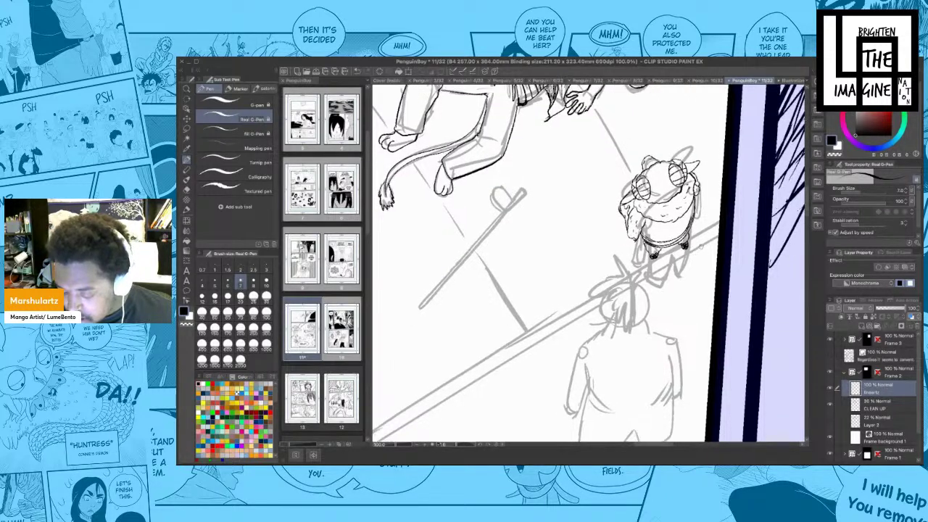
scroll(589, 262, up, 3)
scroll(588, 263, down, 1)
scroll(588, 263, down, 5)
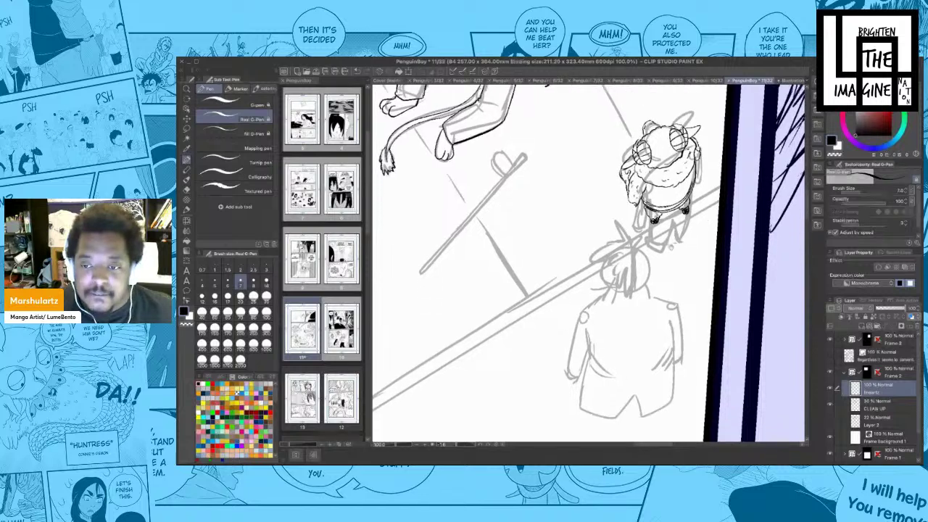
- Ink the long sword lying on the floor below the lion figure's tail, with its oval guard, handle and straight narrow shaft
scroll(588, 263, up, 2)
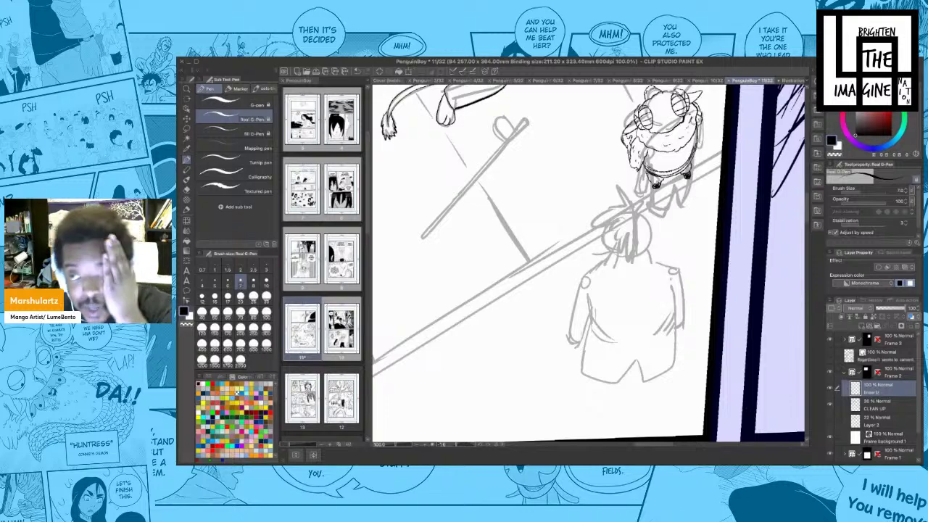
scroll(673, 255, up, 5)
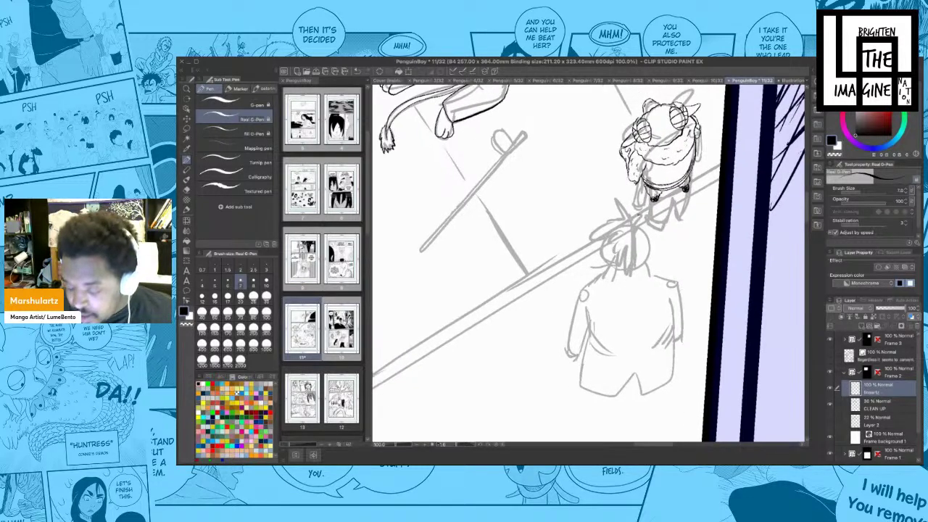
scroll(645, 283, down, 3)
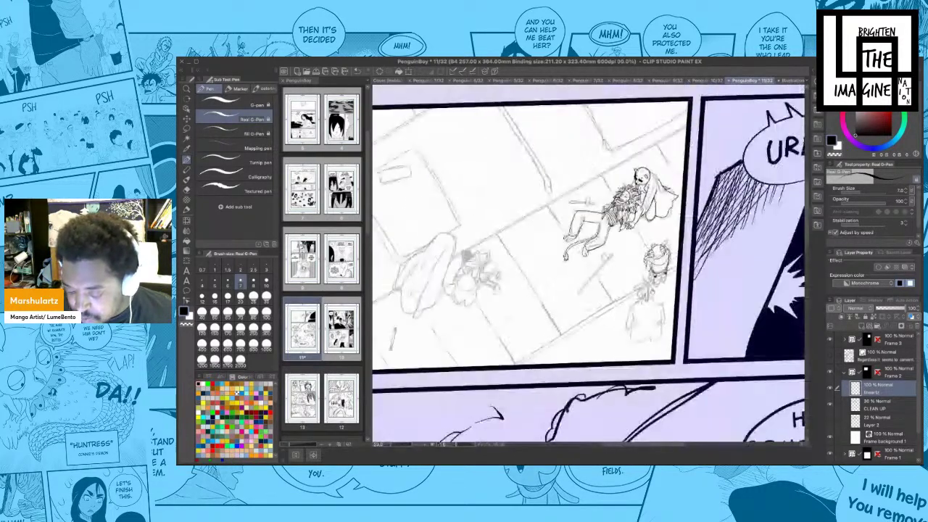
scroll(645, 283, up, 1)
scroll(588, 262, left, 3)
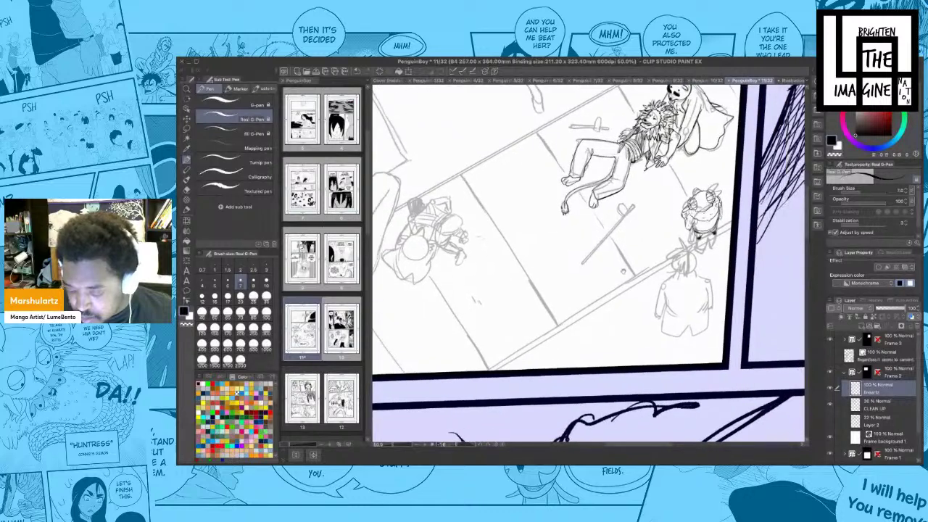
scroll(589, 262, left, 3)
scroll(589, 262, up, 2)
scroll(715, 230, up, 5)
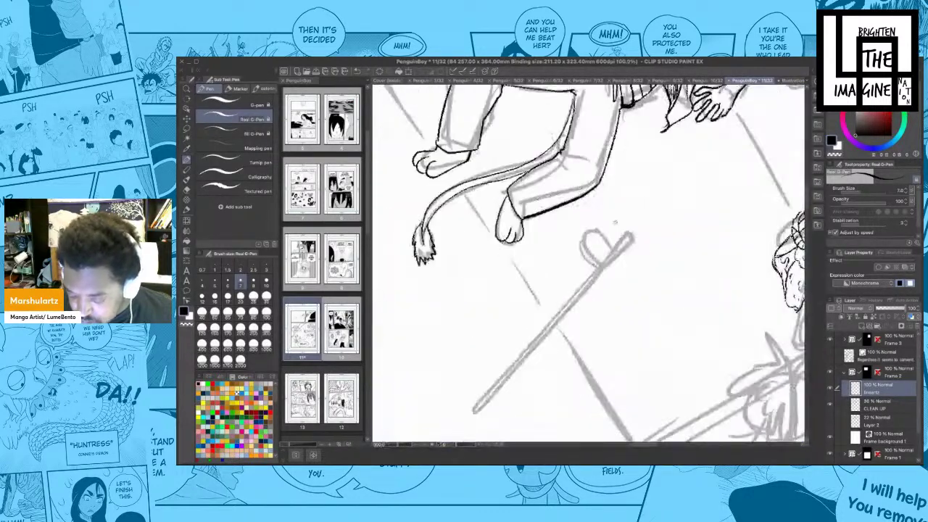
mouse_move(610, 251)
mouse_down()
mouse_move(584, 245)
mouse_move(602, 266)
mouse_move(580, 254)
mouse_move(599, 267)
mouse_move(615, 259)
mouse_move(480, 410)
mouse_move(599, 265)
mouse_up()
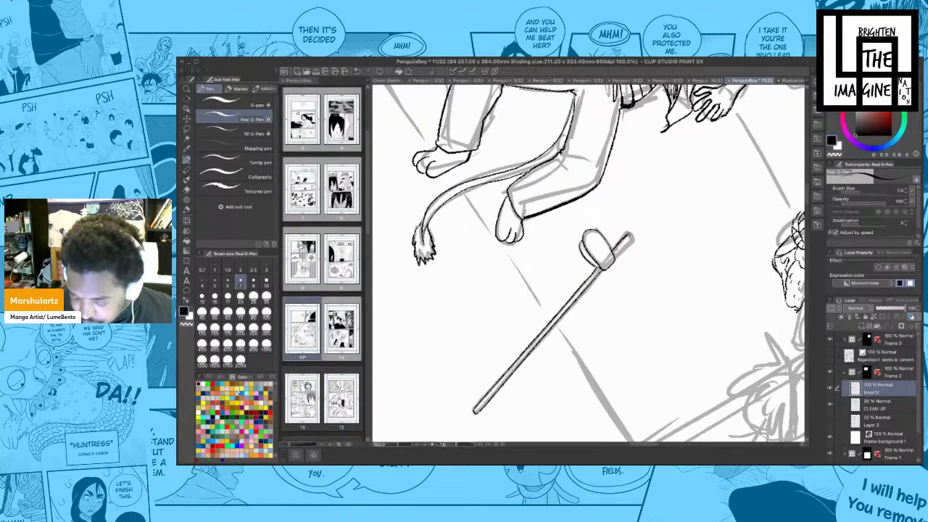
scroll(627, 242, down, 1)
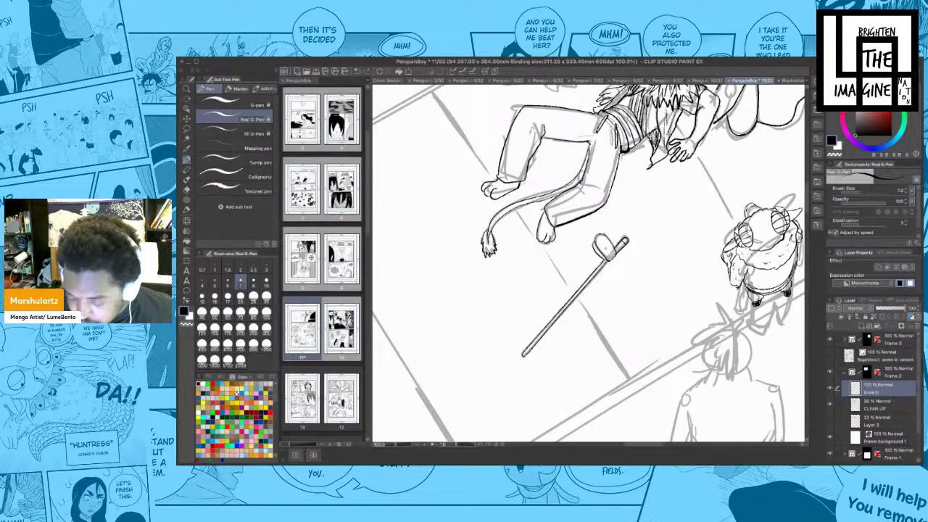
- Add a second curved edge to the long sword's guard and cap the far end of the shaft in solid black
scroll(601, 249, up, 2)
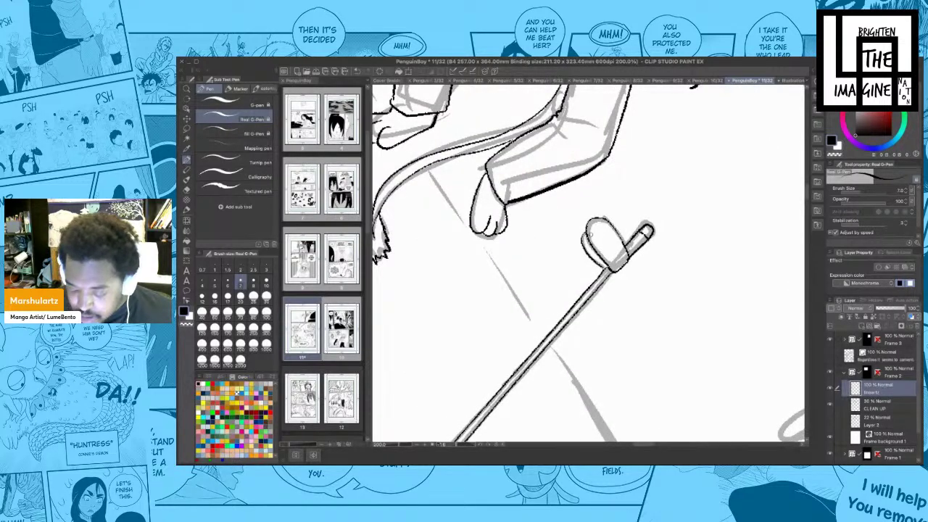
mouse_move(591, 235)
mouse_down()
mouse_move(615, 271)
mouse_move(591, 233)
mouse_move(603, 221)
mouse_move(627, 255)
mouse_up()
drag(638, 309, 631, 297)
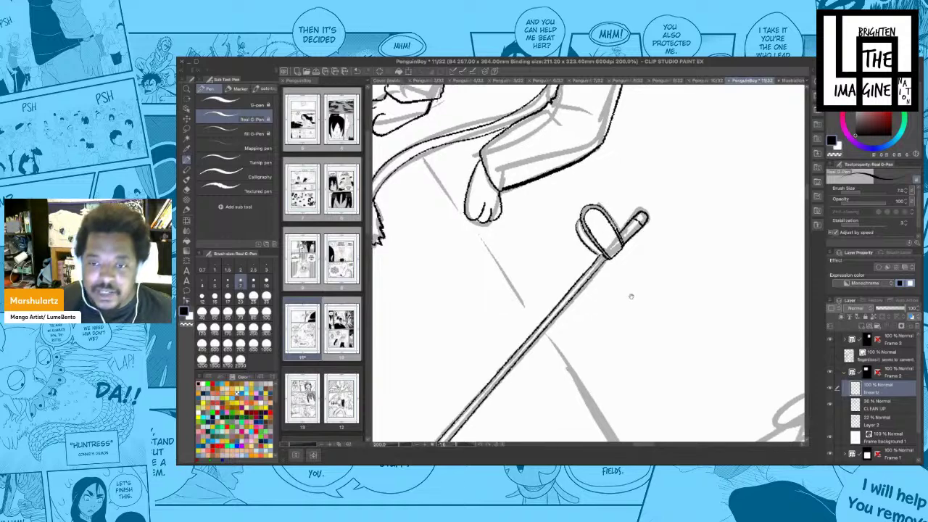
scroll(631, 296, down, 3)
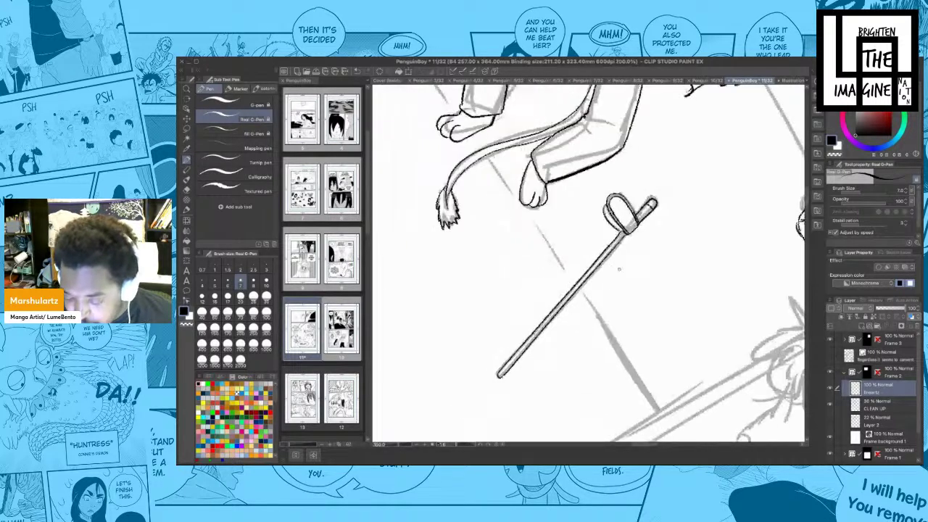
scroll(619, 288, down, 3)
scroll(595, 308, up, 4)
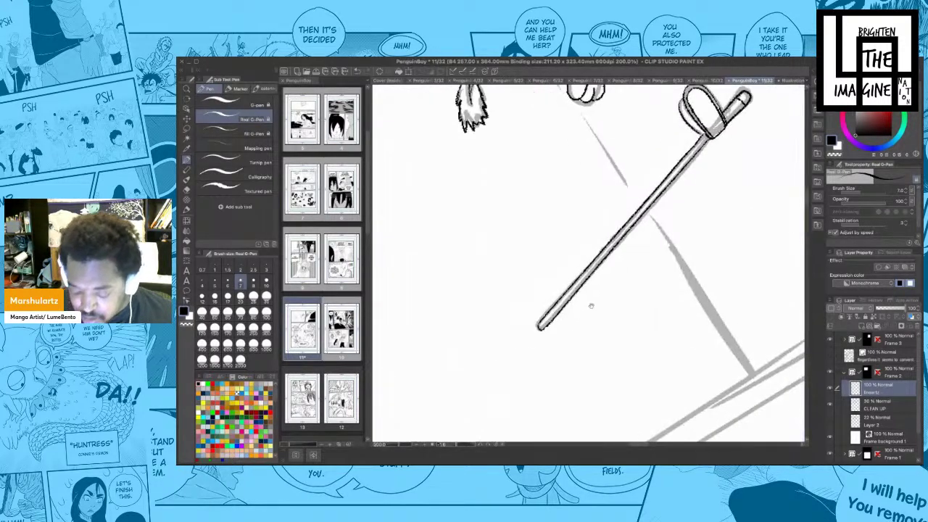
drag(591, 306, 595, 300)
drag(544, 320, 546, 327)
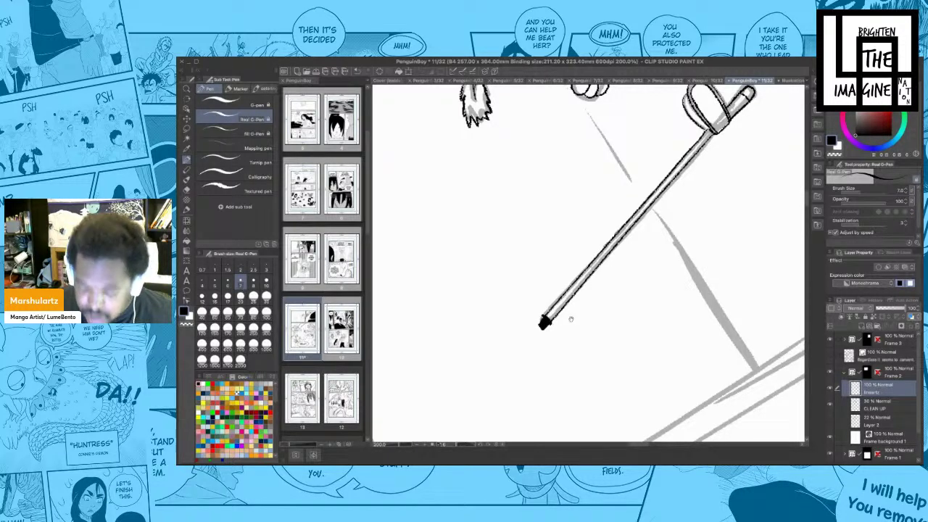
scroll(571, 319, right, 2)
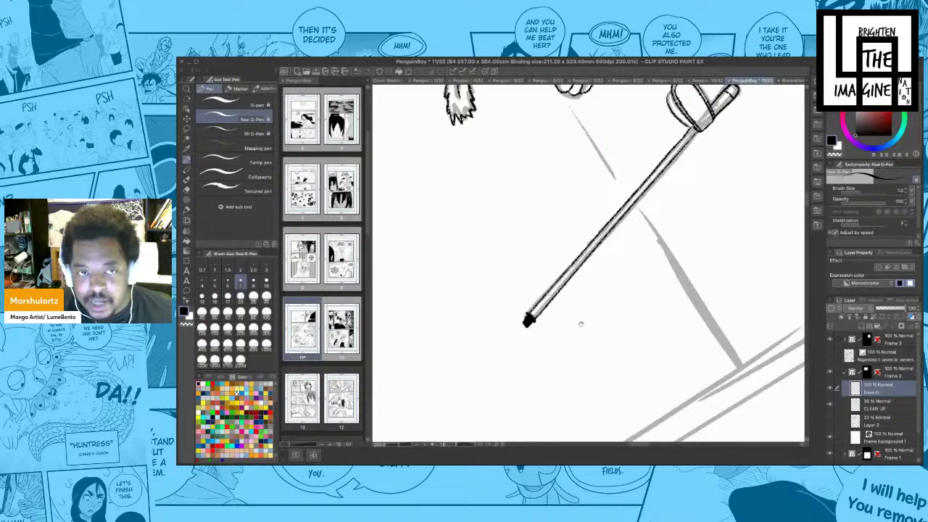
scroll(607, 317, up, 5)
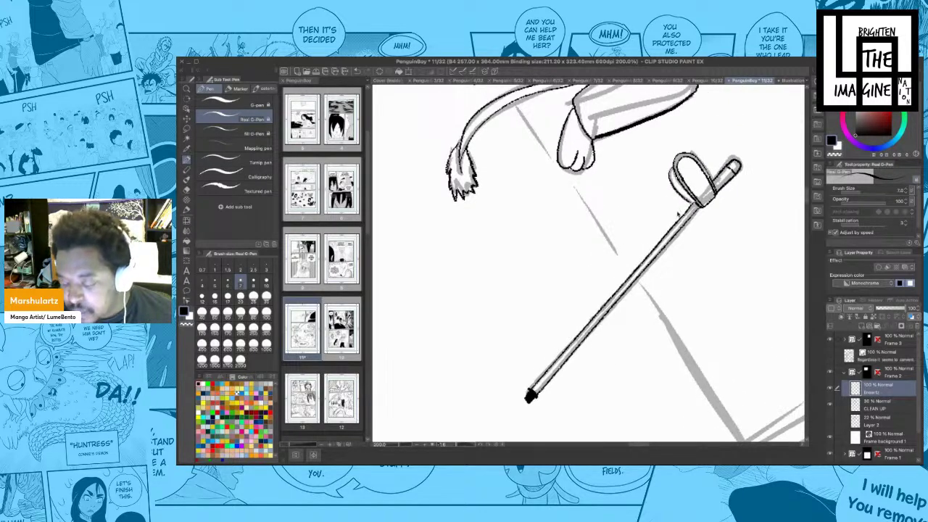
- Ink the rounded guard of the short sword lying beside the lion figure's raised knee
scroll(644, 300, down, 4)
scroll(603, 309, up, 4)
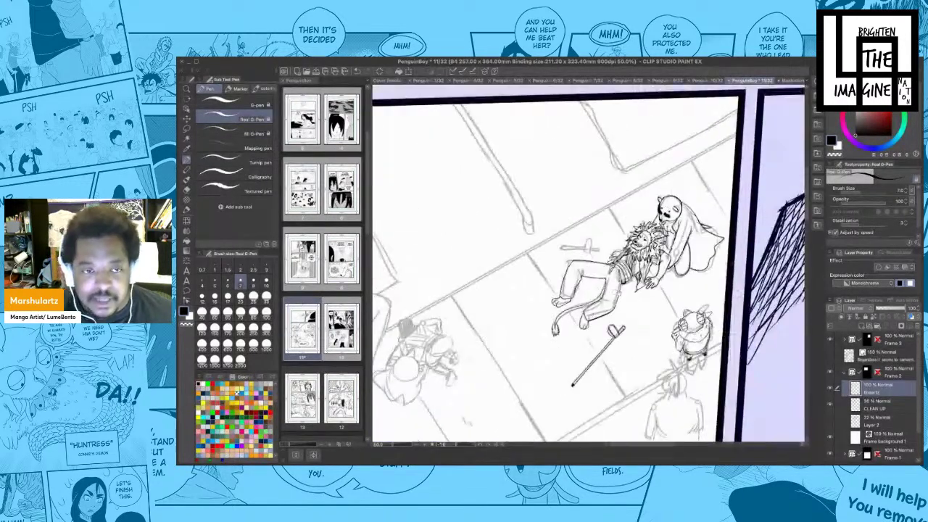
drag(621, 285, 661, 262)
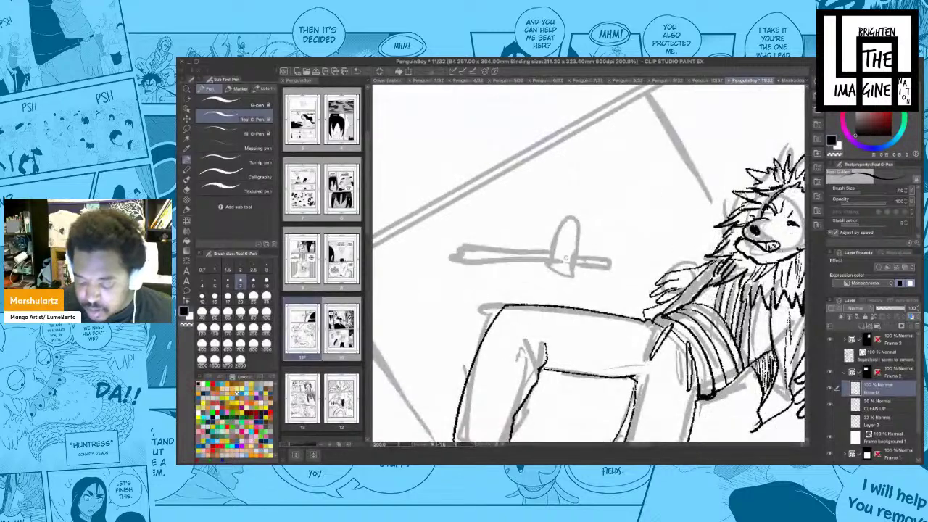
mouse_move(550, 270)
mouse_down()
mouse_move(556, 231)
mouse_move(579, 238)
mouse_move(576, 277)
mouse_move(549, 264)
mouse_up()
drag(609, 298, 640, 219)
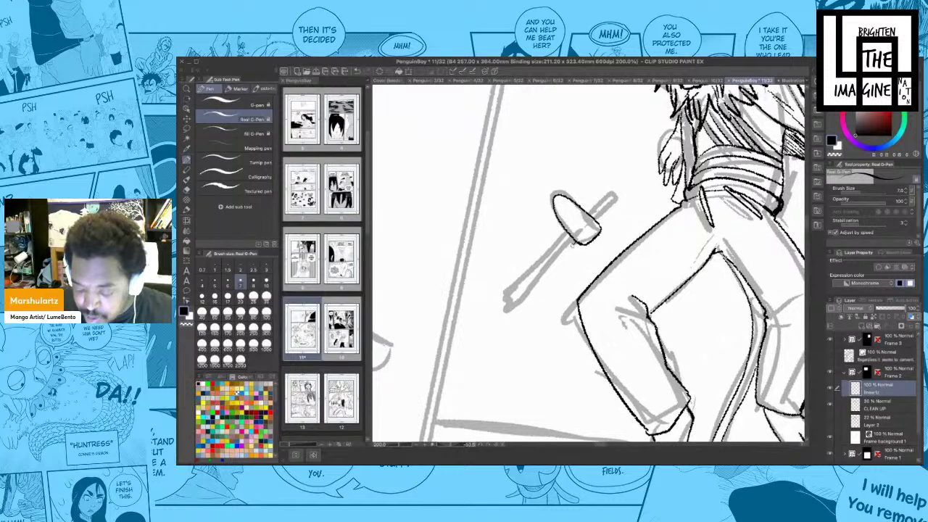
- Ink the short sword's two blade edges, its jagged broken end and the handle beyond the guard
drag(576, 243, 512, 313)
mouse_move(593, 225)
mouse_down()
mouse_move(618, 192)
mouse_move(515, 310)
mouse_move(522, 305)
mouse_up()
drag(528, 301, 525, 312)
drag(532, 313, 547, 298)
mouse_move(616, 206)
mouse_down()
mouse_move(609, 211)
mouse_move(620, 200)
mouse_move(622, 209)
mouse_move(559, 178)
mouse_move(562, 201)
mouse_up()
drag(648, 256, 638, 242)
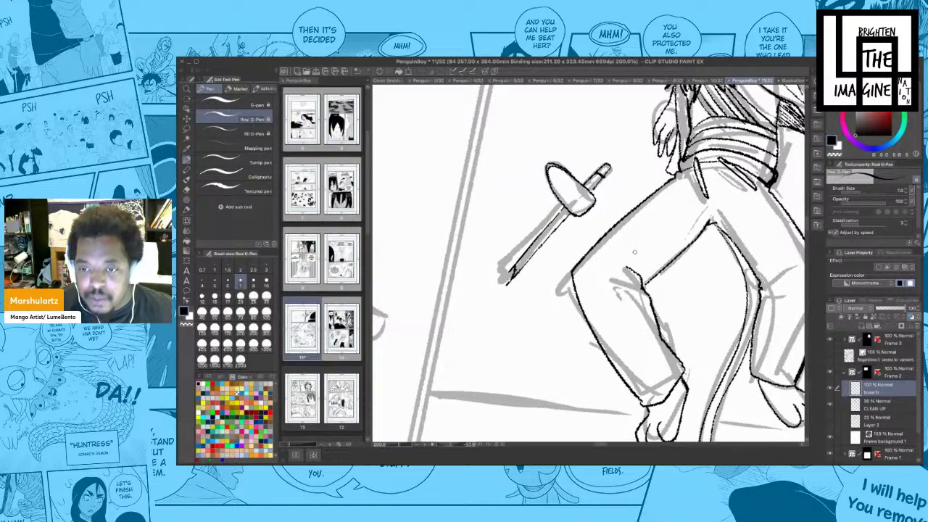
- Ink the first long edge of the slender fragment on the floor near the panel's corner, redoing the line once
key(super+minus)
key(super+minus)
key(super+minus)
key(super+minus)
drag(588, 312, 583, 263)
drag(594, 353, 576, 257)
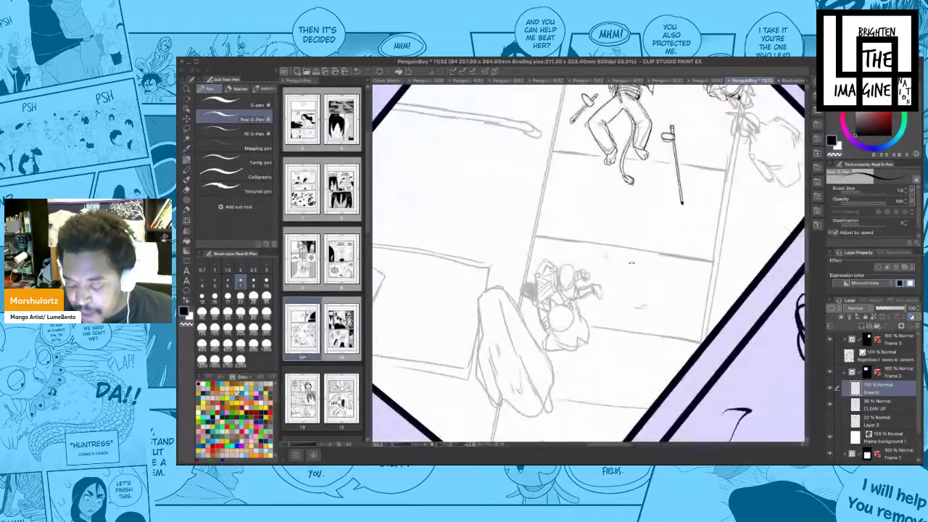
drag(663, 264, 603, 326)
drag(543, 307, 674, 282)
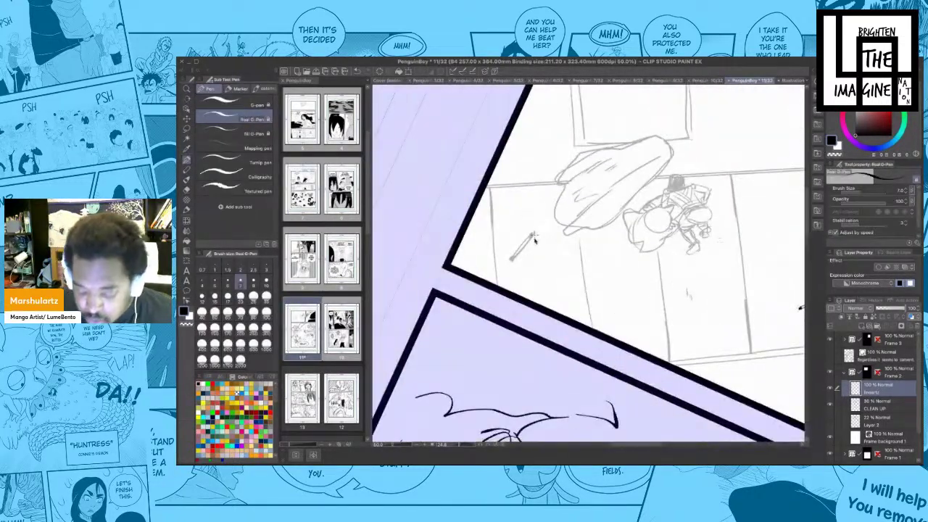
scroll(534, 239, up, 4)
drag(542, 224, 492, 289)
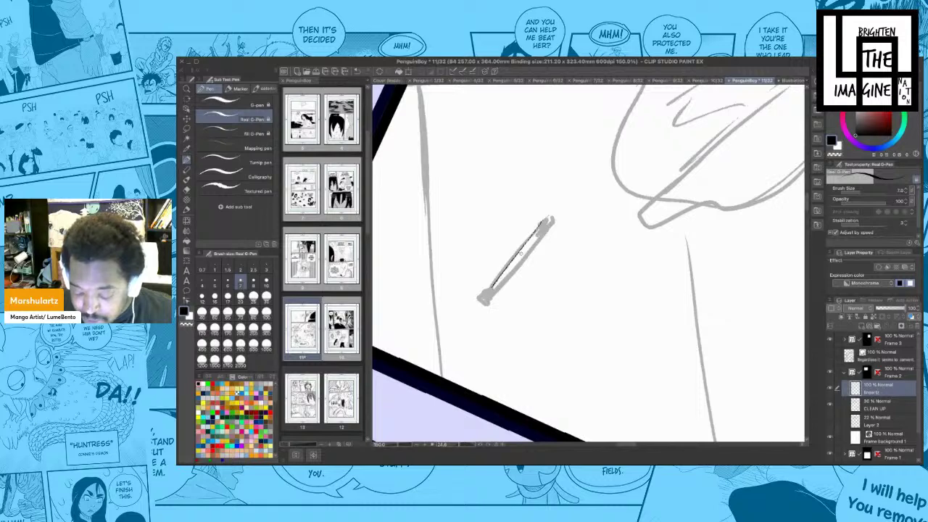
key(super+z)
drag(543, 220, 491, 288)
- Ink the second long edge of the slender floor fragment, redoing the stroke, and fill its lower end in solid black
mouse_move(541, 227)
mouse_down()
mouse_move(555, 217)
mouse_move(510, 277)
mouse_up()
drag(533, 248, 493, 294)
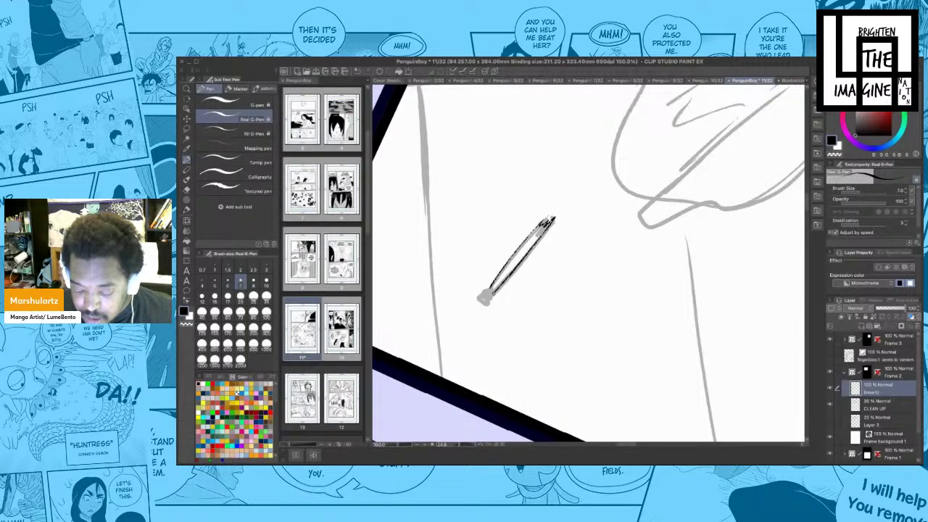
key(super+z)
drag(522, 261, 492, 294)
scroll(506, 287, down, 1)
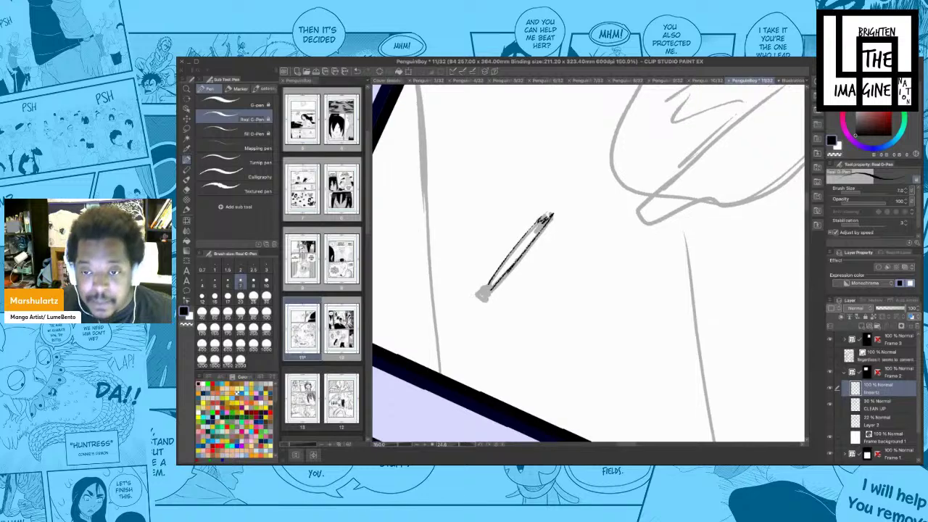
key(super+z)
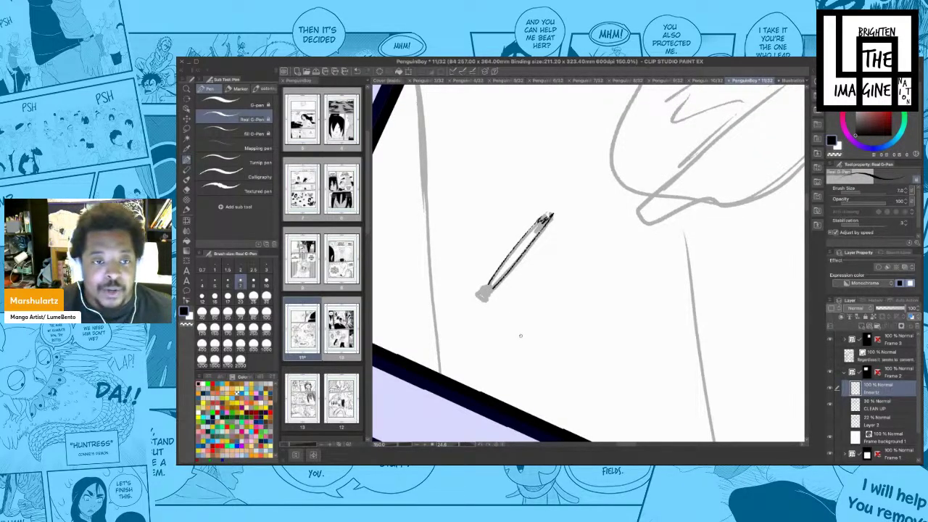
drag(525, 312, 553, 312)
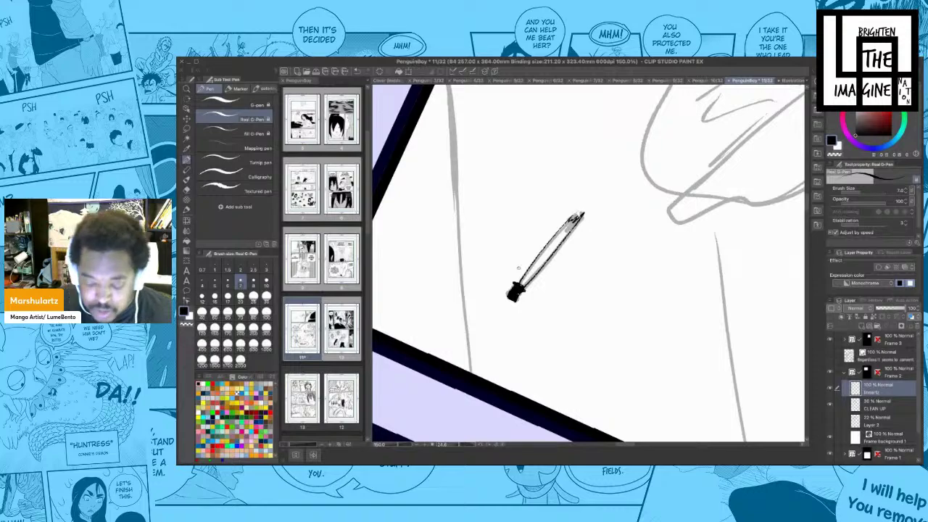
drag(512, 294, 439, 328)
- Turn the page upright and examine the whole panel for figures and objects that still need inking
key(ctrl+minus)
key(ctrl+minus)
key(ctrl+minus)
key(ctrl+minus)
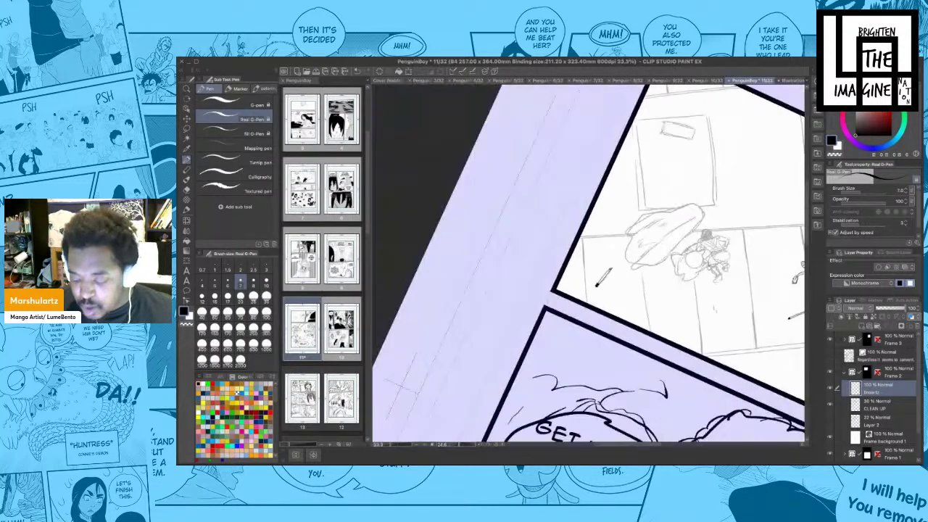
drag(638, 272, 505, 319)
key(r)
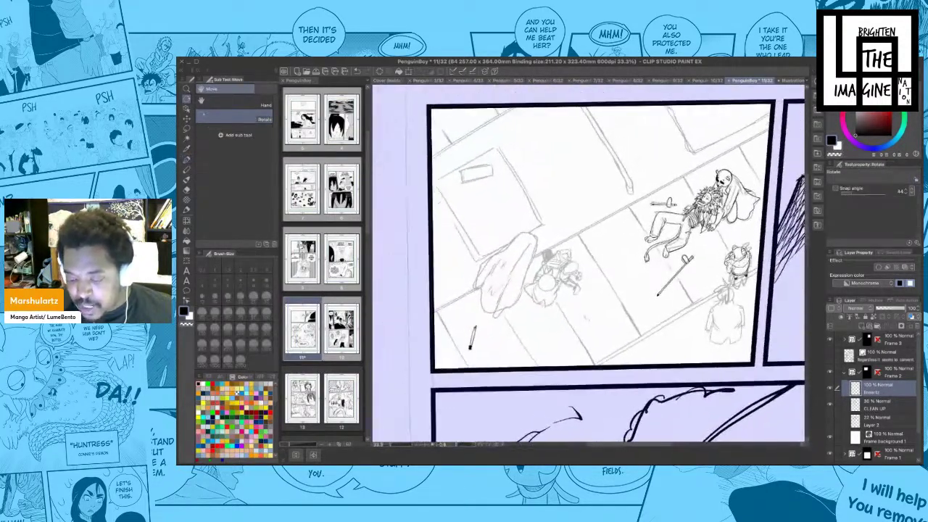
key(p)
drag(540, 279, 485, 294)
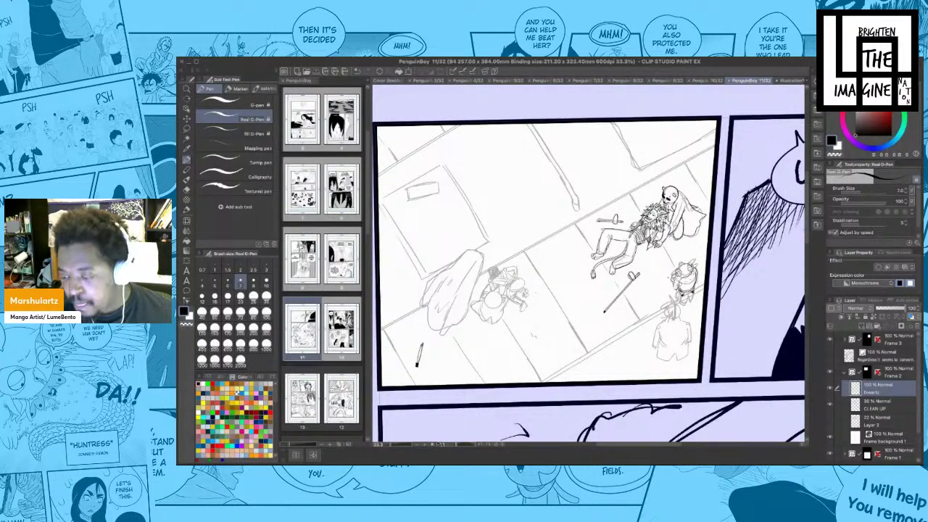
drag(637, 285, 670, 264)
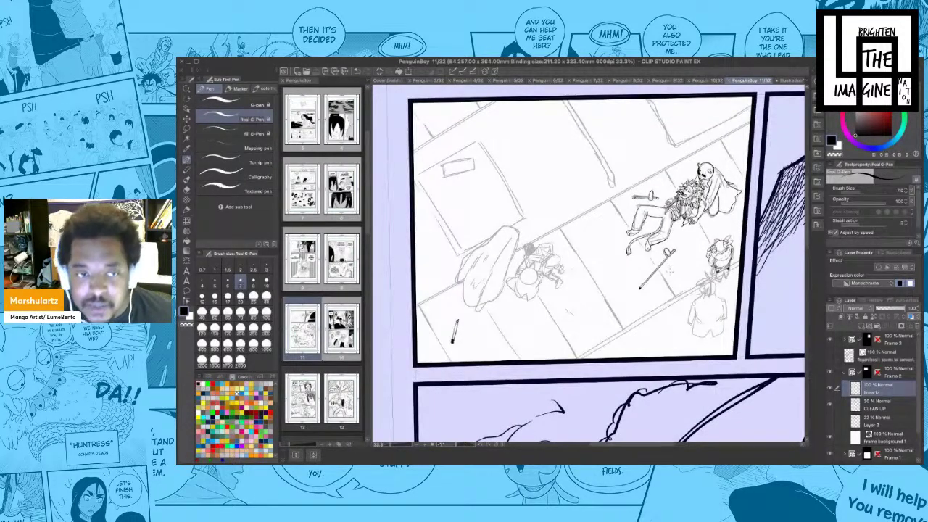
scroll(668, 270, down, 1)
scroll(664, 272, up, 1)
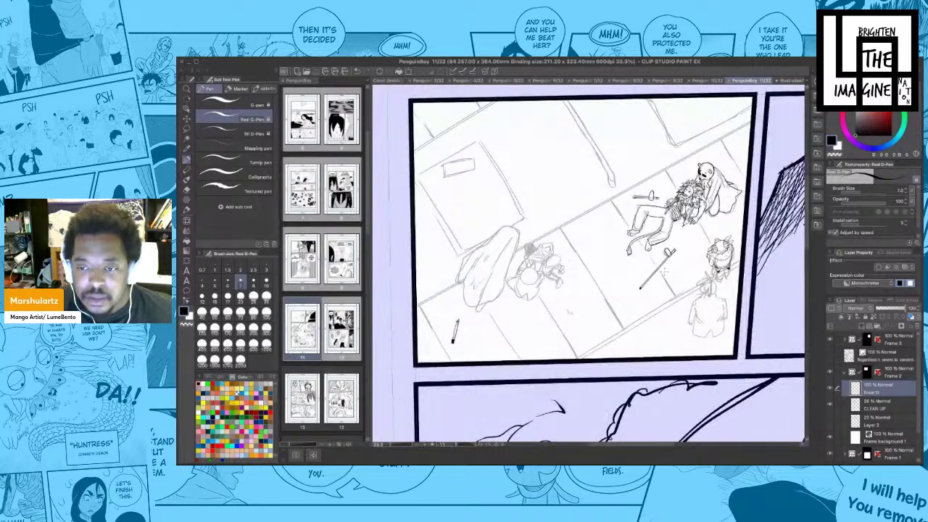
scroll(664, 271, up, 1)
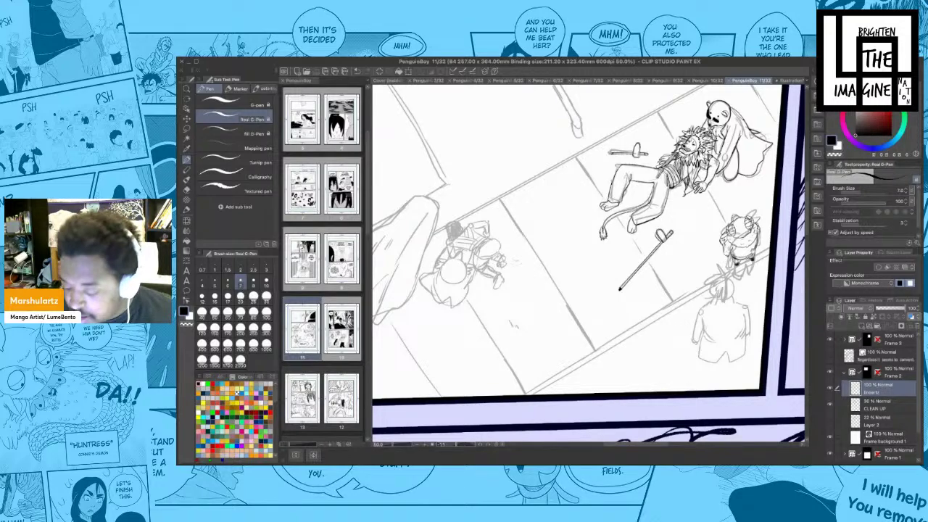
- Ink the spiky hair of the figure seen from behind near the panel's lower corner with short tapering strokes
drag(718, 290, 631, 283)
key(ctrl+plus)
key(ctrl+plus)
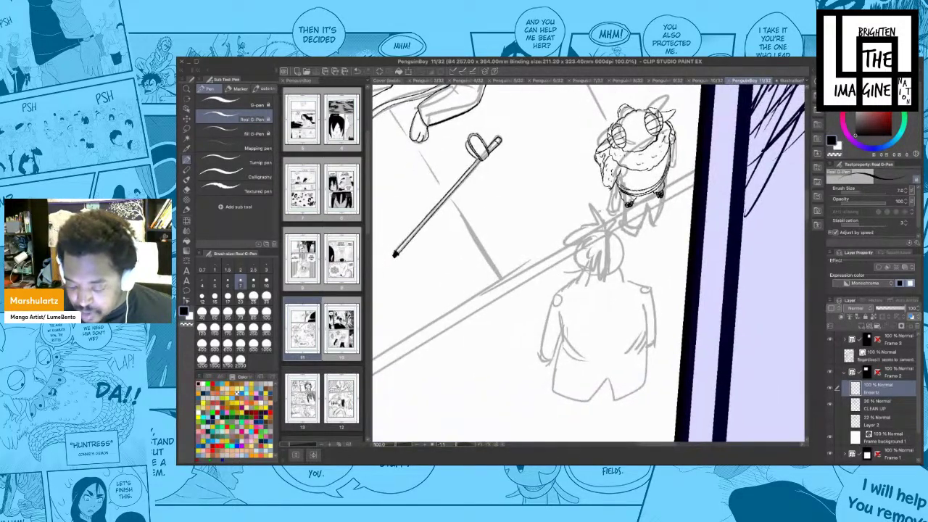
mouse_move(602, 202)
mouse_down()
mouse_move(593, 224)
mouse_move(578, 226)
mouse_move(561, 250)
mouse_move(573, 247)
mouse_move(600, 283)
mouse_up()
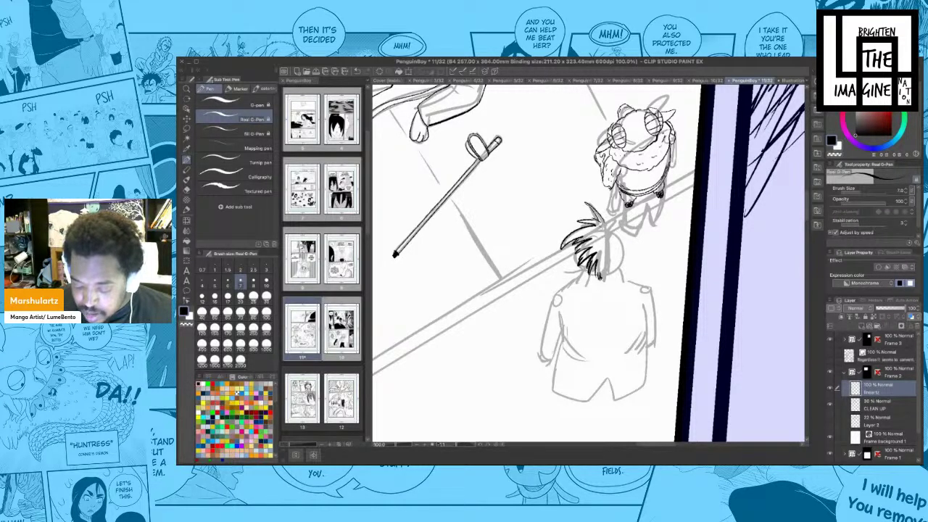
mouse_move(606, 226)
mouse_down()
mouse_move(614, 216)
mouse_move(604, 280)
mouse_up()
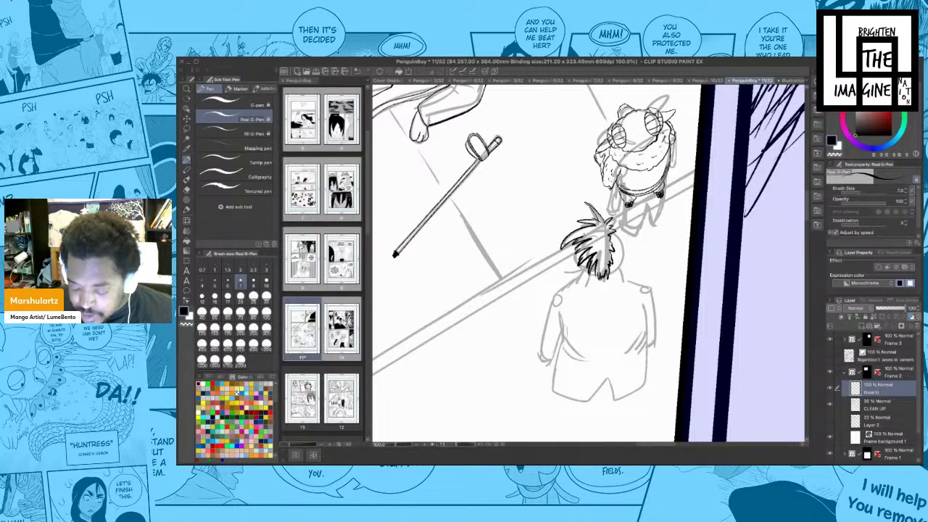
- Ink the long pointed ears on both sides of the spiky-haired figure's head, undoing unsatisfactory strokes
mouse_move(616, 240)
mouse_down()
mouse_move(636, 230)
mouse_move(617, 254)
mouse_move(657, 221)
mouse_move(617, 251)
mouse_up()
key(ctrl+z)
key(ctrl+z)
key(ctrl+z)
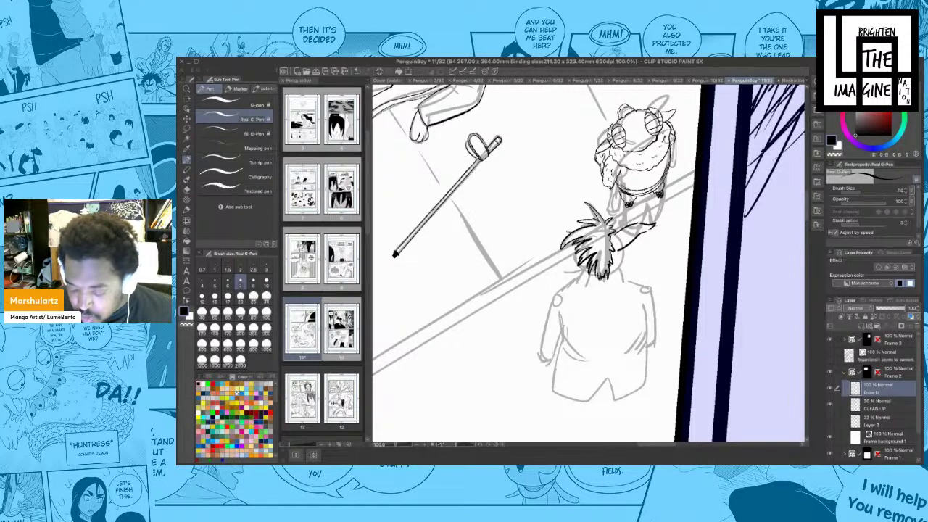
mouse_move(569, 233)
mouse_down()
mouse_move(537, 239)
mouse_move(557, 237)
mouse_move(567, 251)
mouse_up()
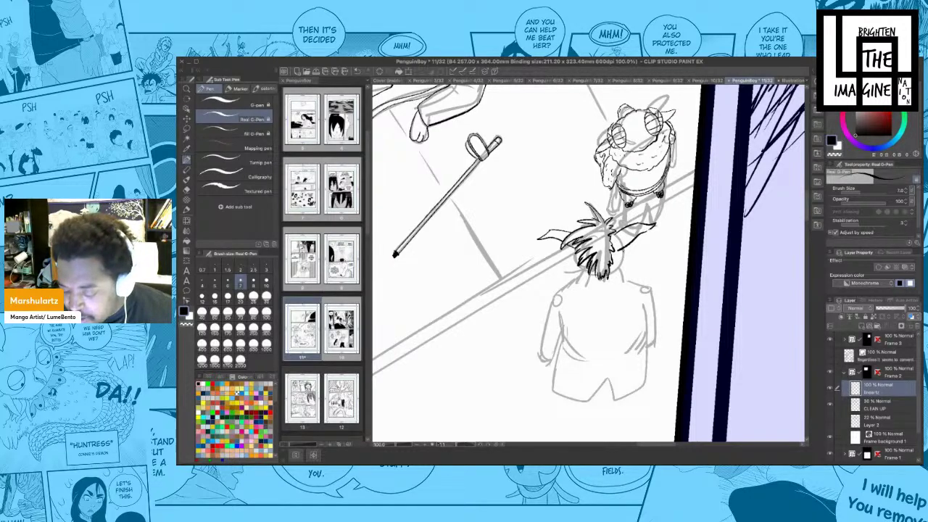
- Ink the neck lines below the spiky hair and the first shoulder line of the figure seen from behind
drag(623, 248, 623, 262)
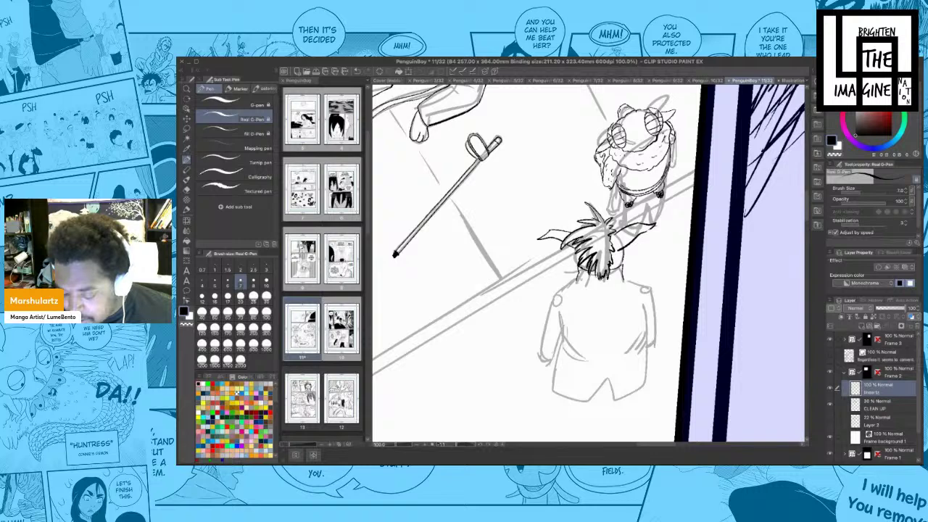
drag(585, 279, 622, 251)
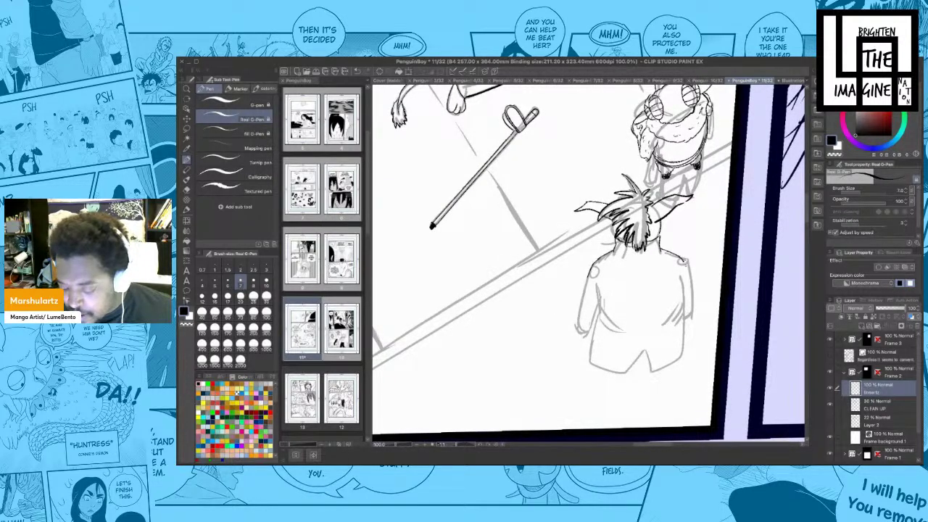
- Ink the shoulder lines and the left sleeve with its cuff on the spiky-haired figure seen from behind
drag(683, 261, 690, 288)
key(ctrl+z)
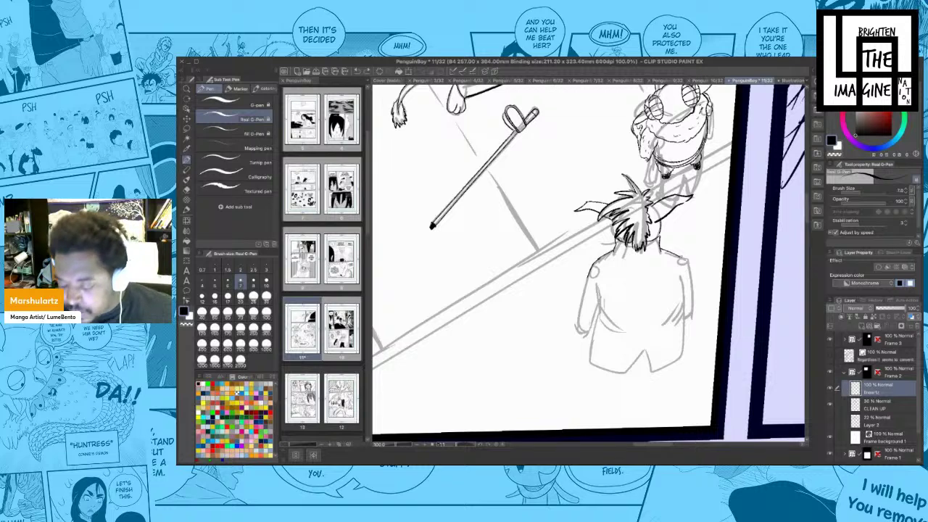
drag(680, 256, 691, 293)
drag(698, 288, 695, 271)
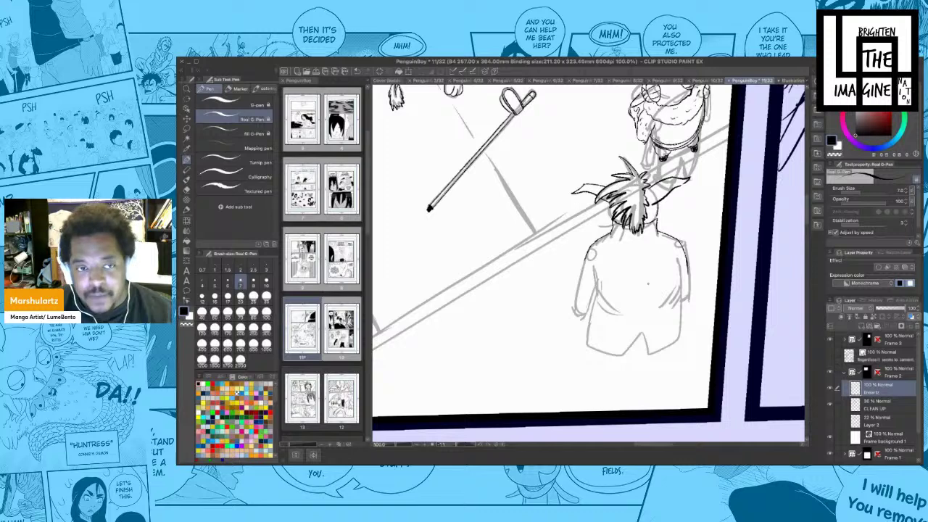
drag(628, 256, 627, 244)
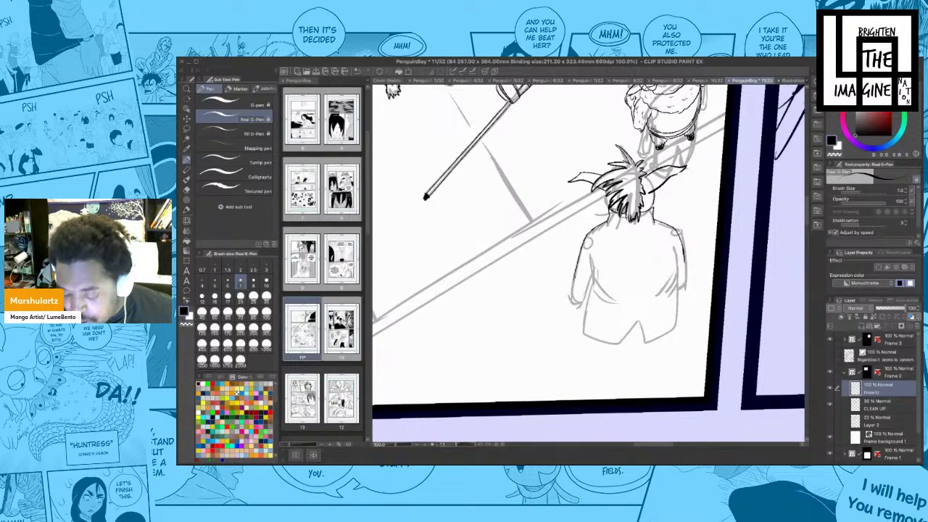
mouse_move(575, 278)
mouse_down()
mouse_move(580, 293)
mouse_move(589, 290)
mouse_up()
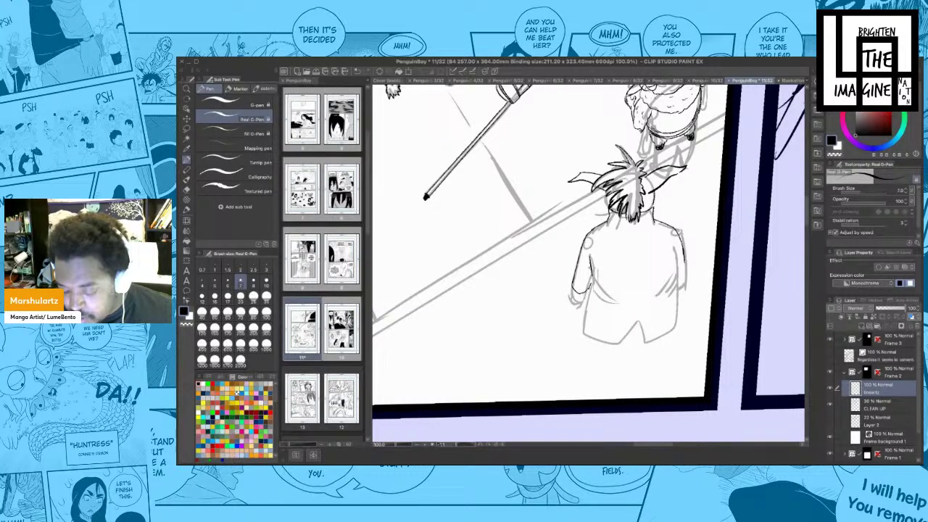
- Ink the sides and notched lower hem of the spiky-haired figure's coat over the sketch
mouse_move(598, 279)
mouse_down()
mouse_move(595, 269)
mouse_move(581, 326)
mouse_move(616, 335)
mouse_move(632, 317)
mouse_move(669, 322)
mouse_move(678, 313)
mouse_move(670, 245)
mouse_up()
key(ctrl+z)
key(ctrl+z)
mouse_move(674, 277)
mouse_down()
mouse_move(671, 243)
mouse_move(675, 309)
mouse_up()
mouse_move(670, 276)
mouse_down()
mouse_move(675, 304)
mouse_move(670, 278)
mouse_up()
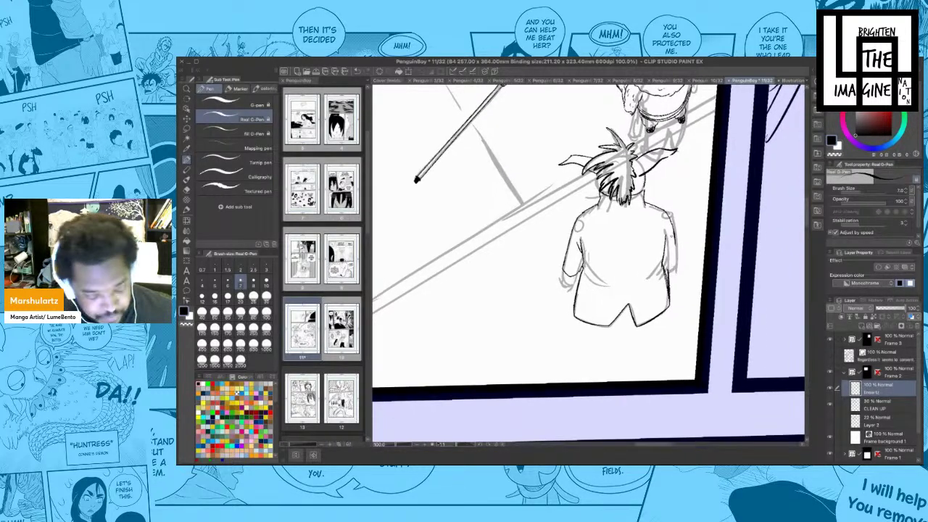
- Ink the outer edge and cuff of the coat's right sleeve with the Real G-Pen
key(e)
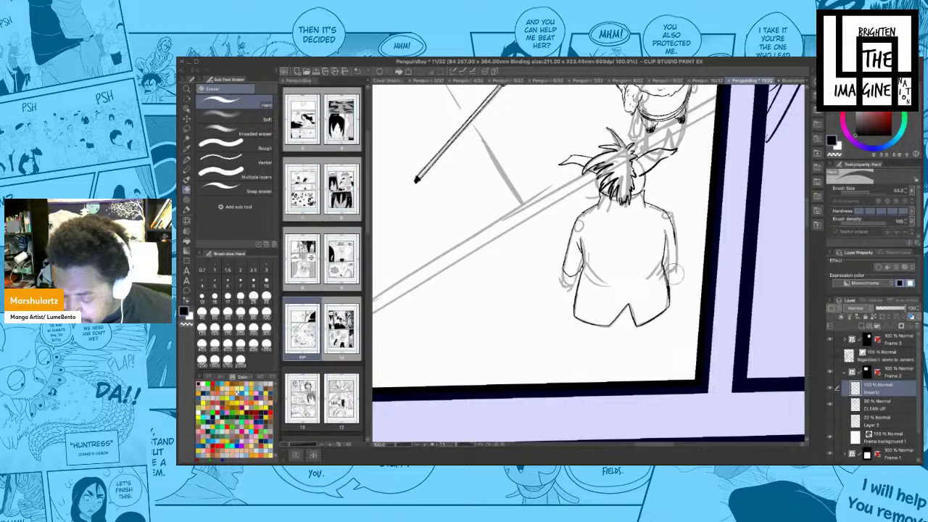
key(p)
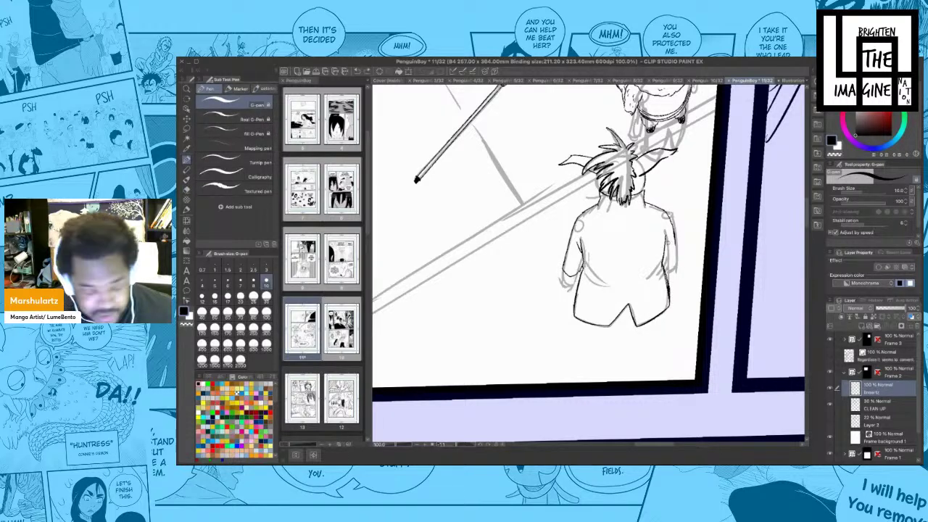
key(period)
drag(666, 234, 668, 251)
key(ctrl+z)
key(ctrl+z)
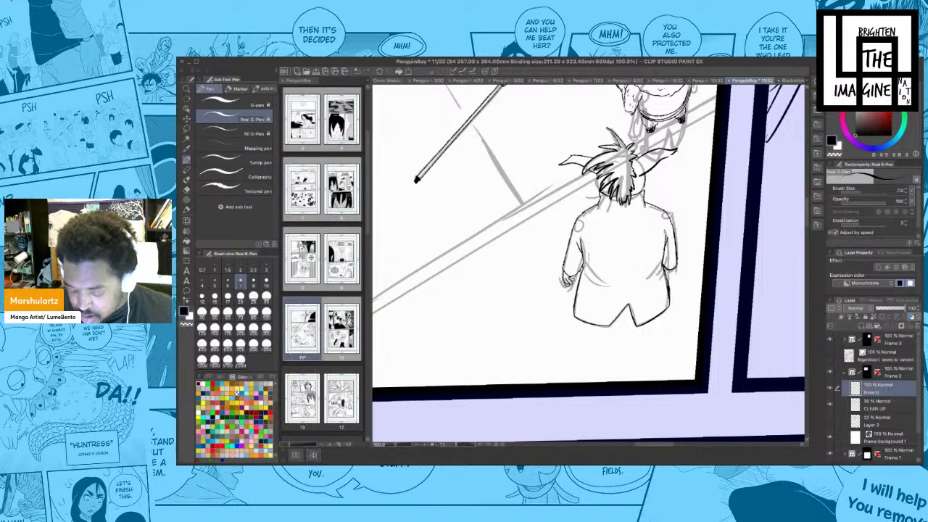
- Ink the right hand and add fold lines to the back of the coat near both sleeves
drag(661, 268, 649, 266)
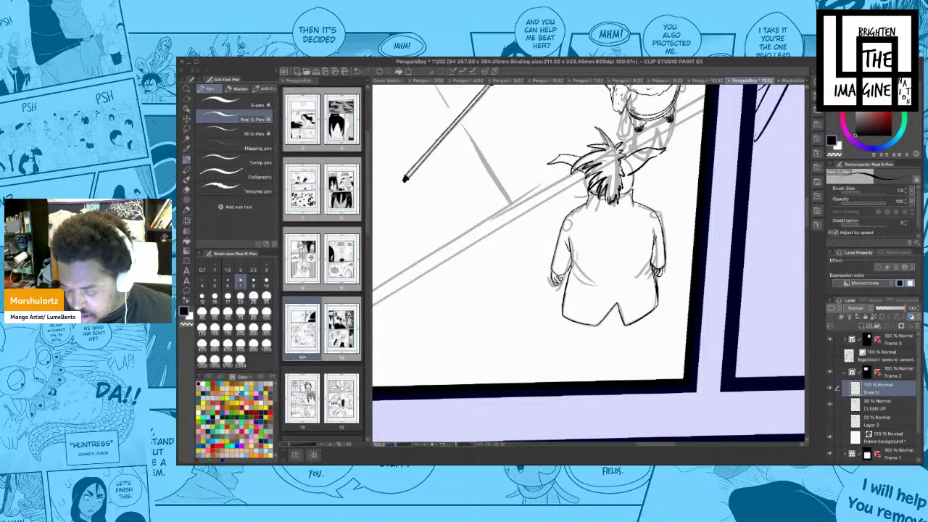
drag(656, 270, 653, 271)
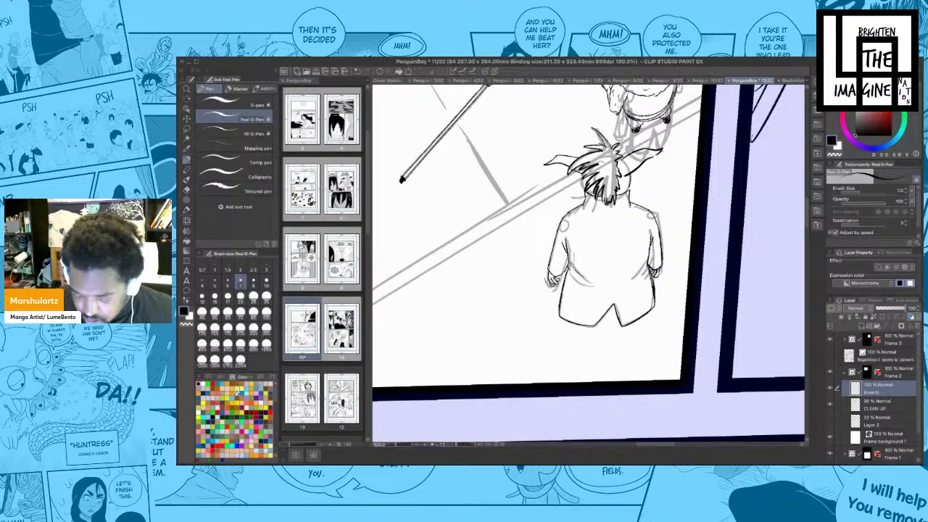
drag(631, 283, 645, 271)
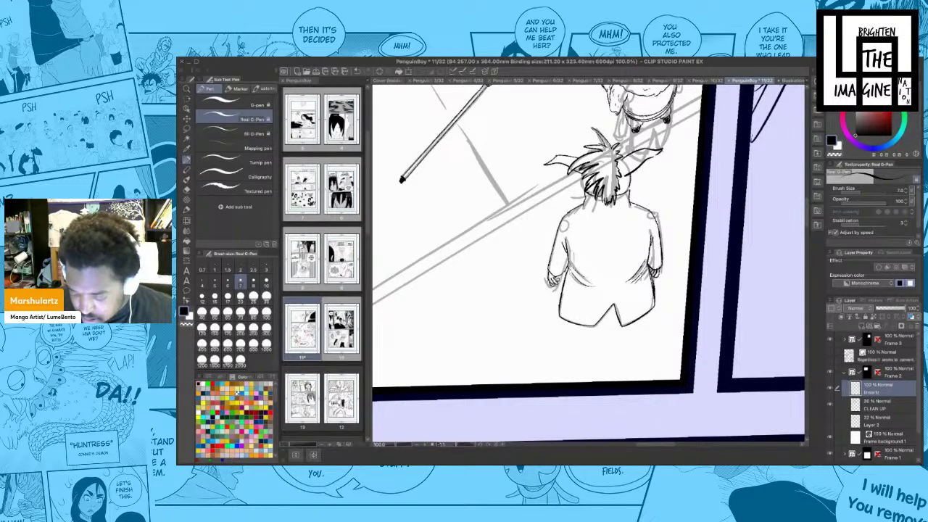
mouse_move(585, 223)
mouse_down()
mouse_move(574, 257)
mouse_move(607, 244)
mouse_move(583, 248)
mouse_move(613, 260)
mouse_move(612, 272)
mouse_up()
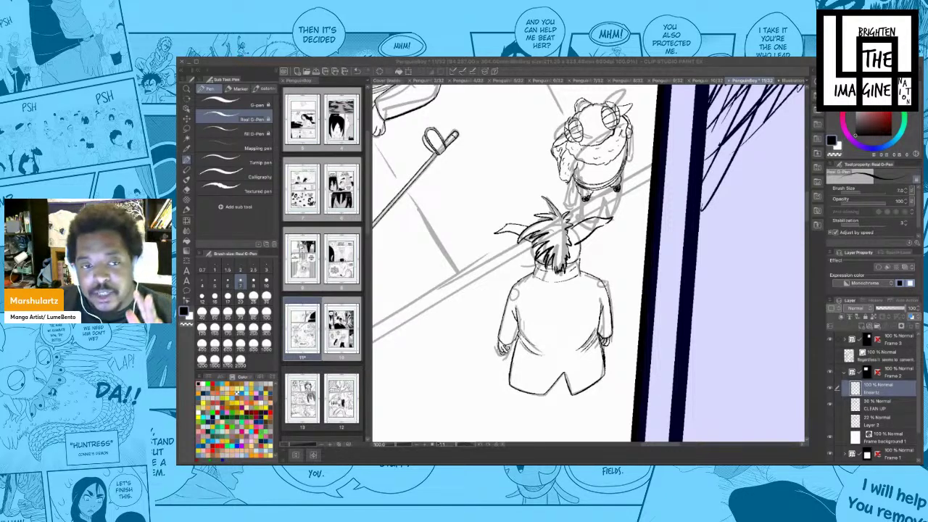
click(584, 264)
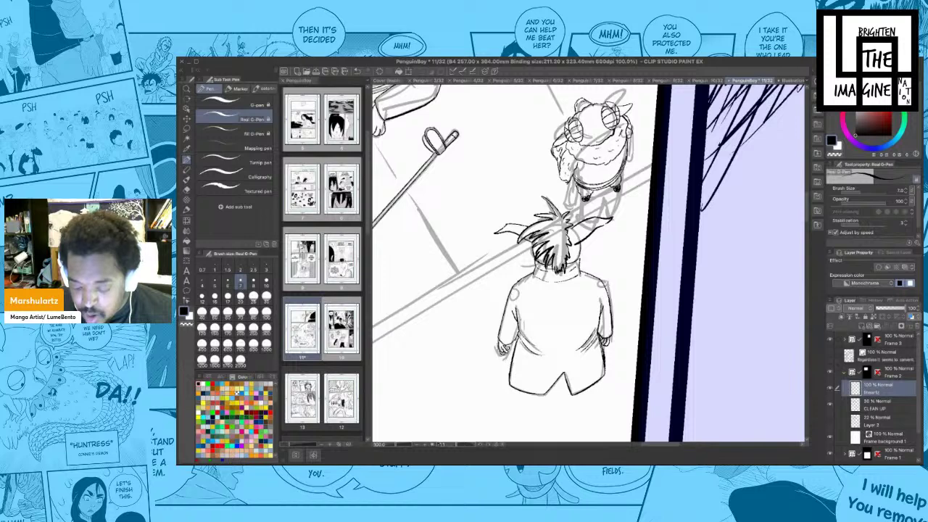
- Examine the inked spiky-haired figure up close and in relation to the other characters in the panel
drag(604, 274, 632, 293)
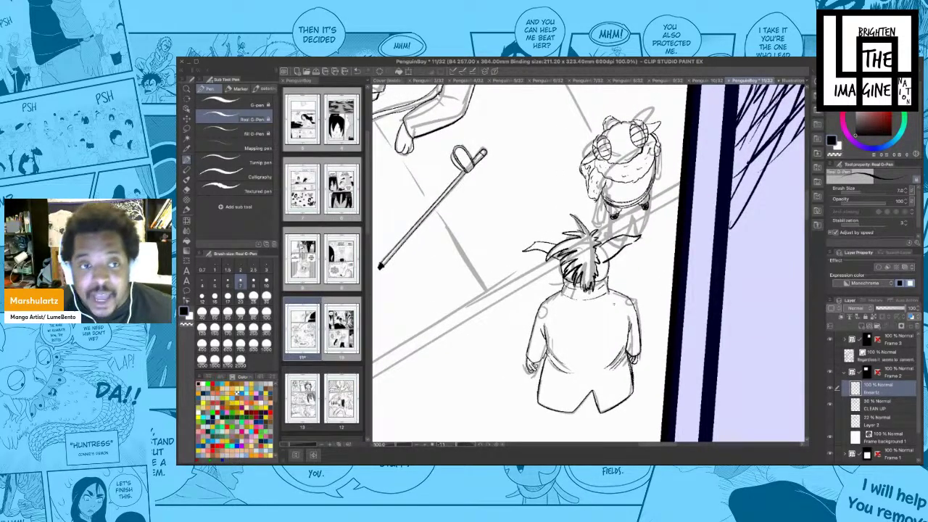
key(r)
drag(603, 299, 651, 244)
key(r)
scroll(651, 243, down, 4)
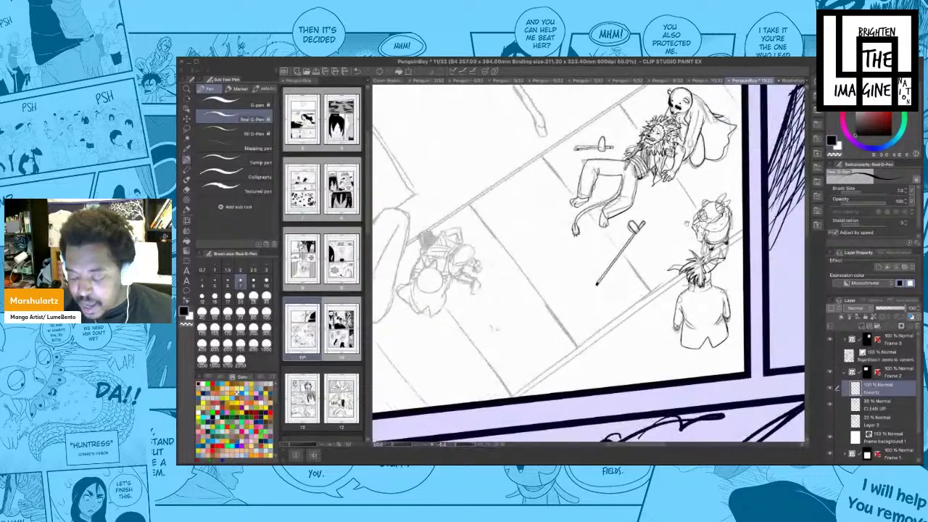
drag(688, 205, 686, 225)
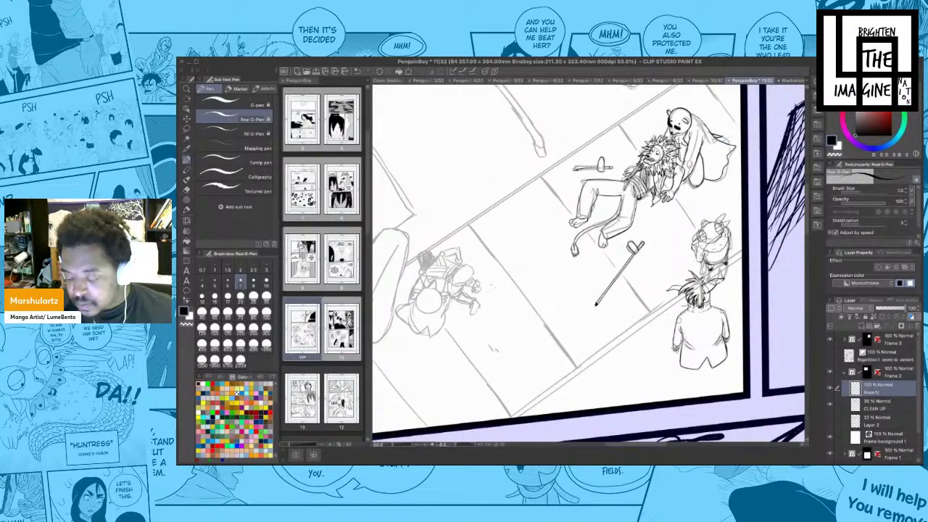
scroll(703, 270, up, 5)
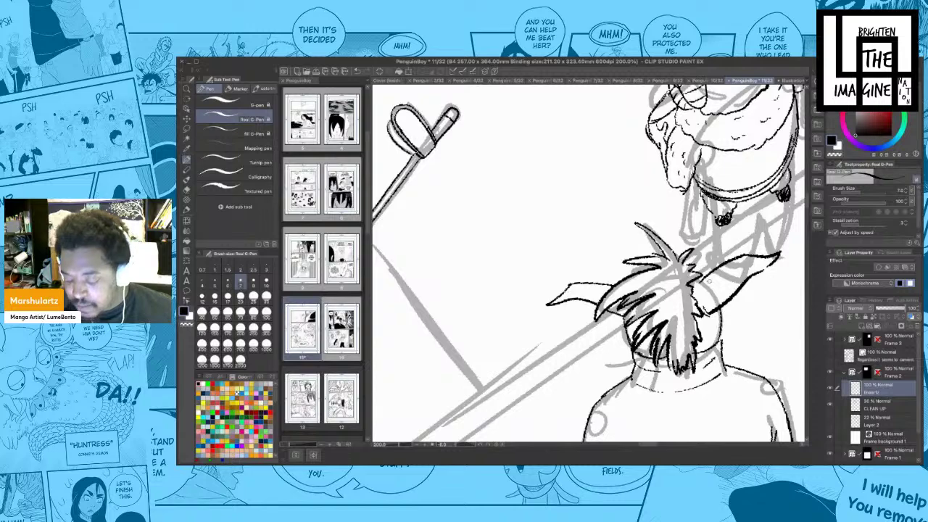
scroll(710, 276, down, 3)
scroll(646, 297, down, 3)
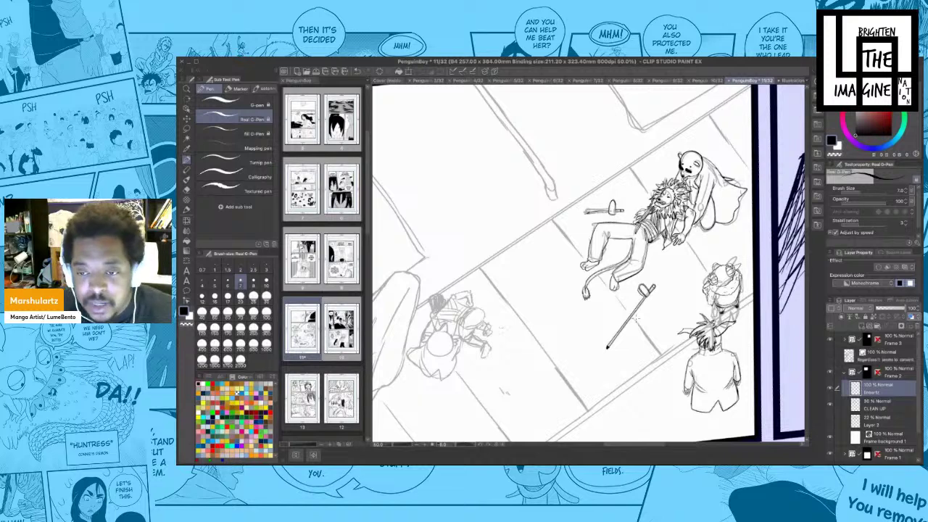
- Ink the neck and shoulder contours of the dark-haired crouching figure beside the large cloaked shape
drag(543, 327, 571, 311)
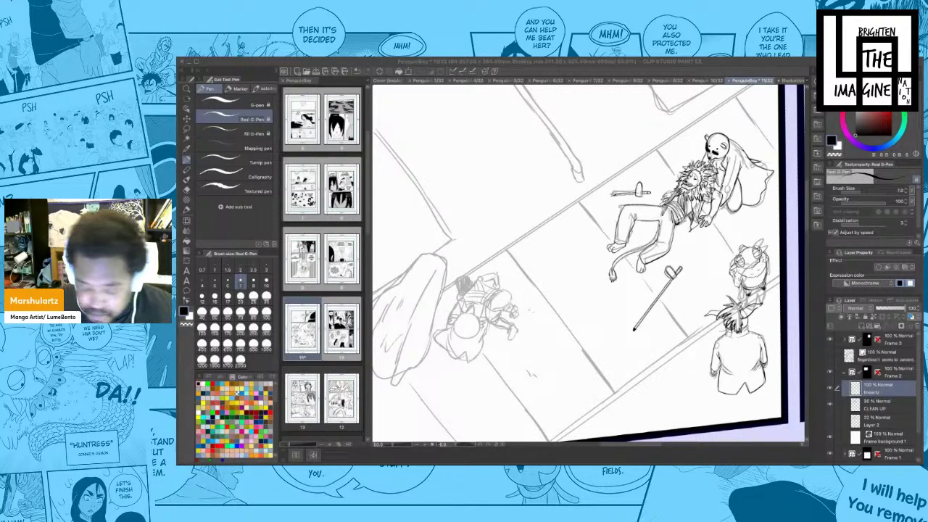
click(566, 343)
mouse_move(579, 350)
mouse_down()
mouse_move(589, 318)
mouse_move(567, 312)
mouse_move(701, 296)
mouse_up()
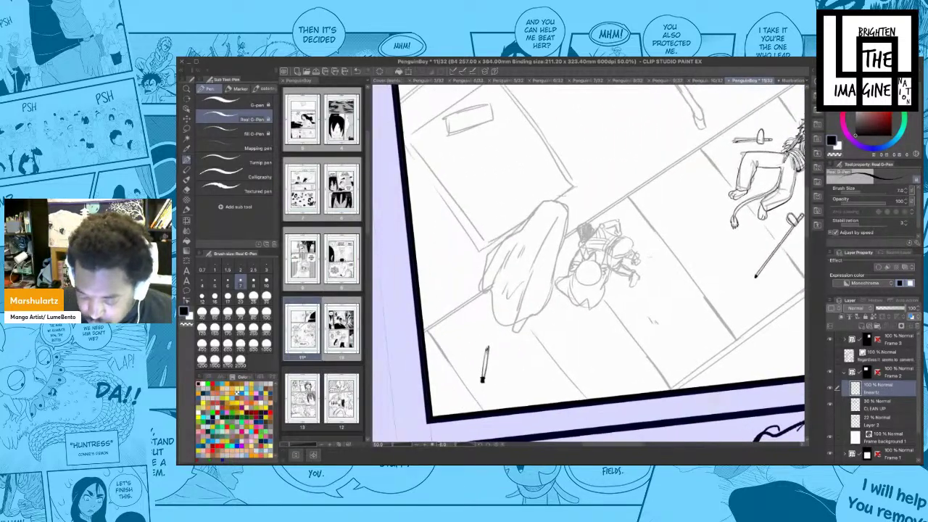
scroll(578, 210, up, 3)
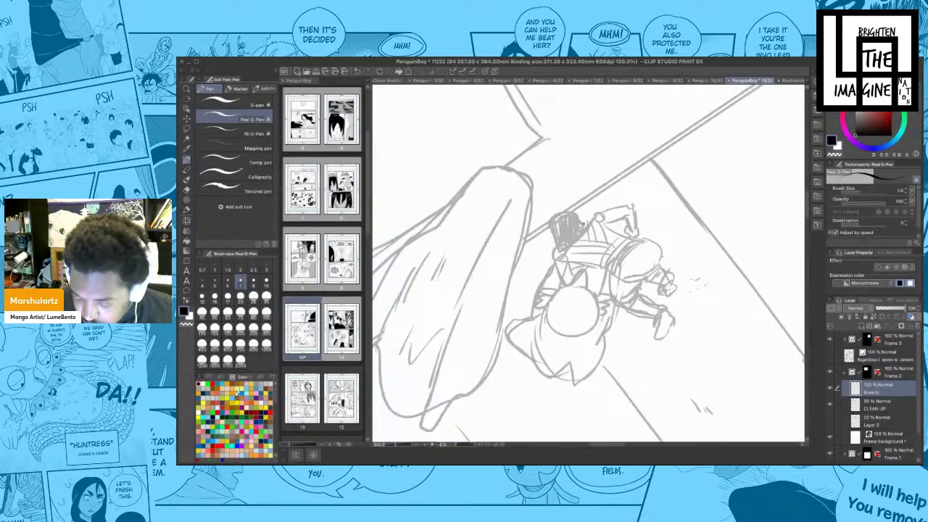
mouse_move(584, 225)
mouse_down()
mouse_move(572, 211)
mouse_move(549, 217)
mouse_move(553, 266)
mouse_move(596, 213)
mouse_move(626, 201)
mouse_up()
mouse_move(562, 249)
mouse_down()
mouse_move(573, 274)
mouse_move(583, 259)
mouse_up()
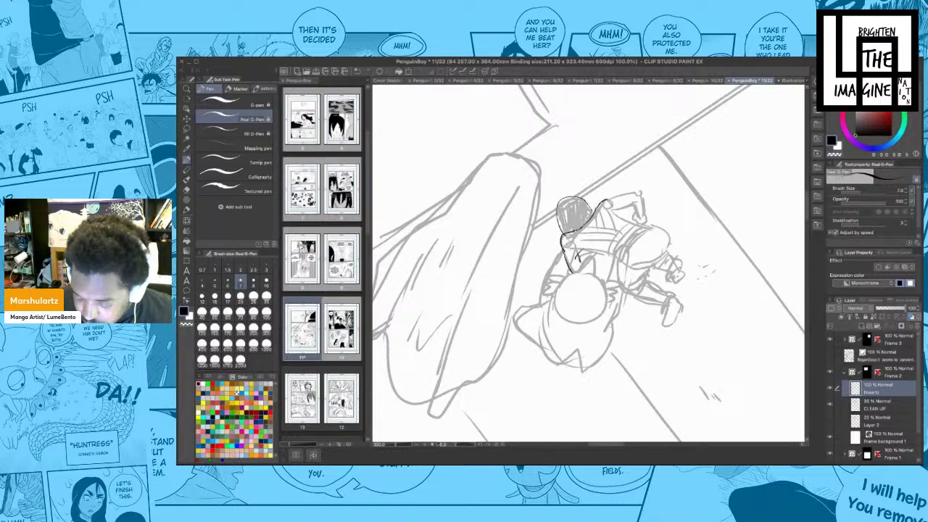
- Ink the crouching figure's near arm and the lower edge of the torso down to the waist
mouse_move(579, 257)
mouse_down()
mouse_move(588, 251)
mouse_move(581, 273)
mouse_up()
drag(601, 240, 590, 242)
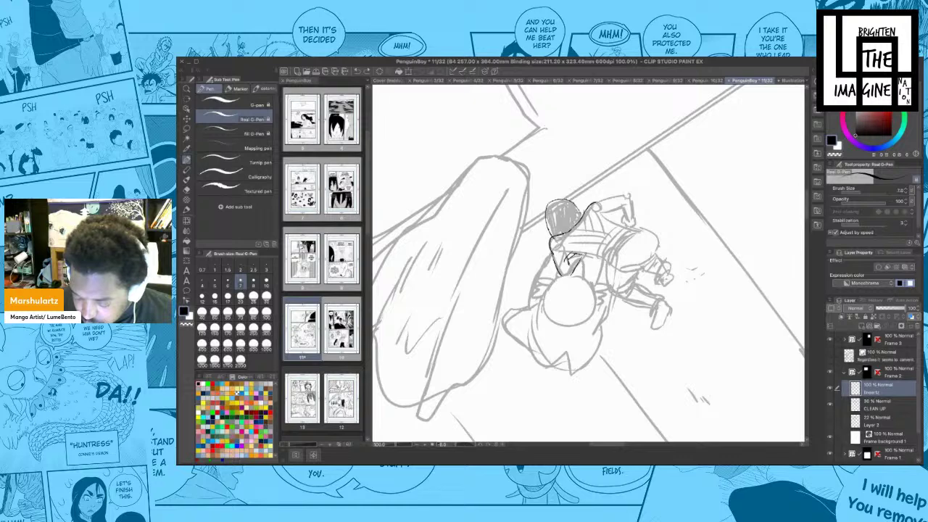
drag(569, 252, 602, 259)
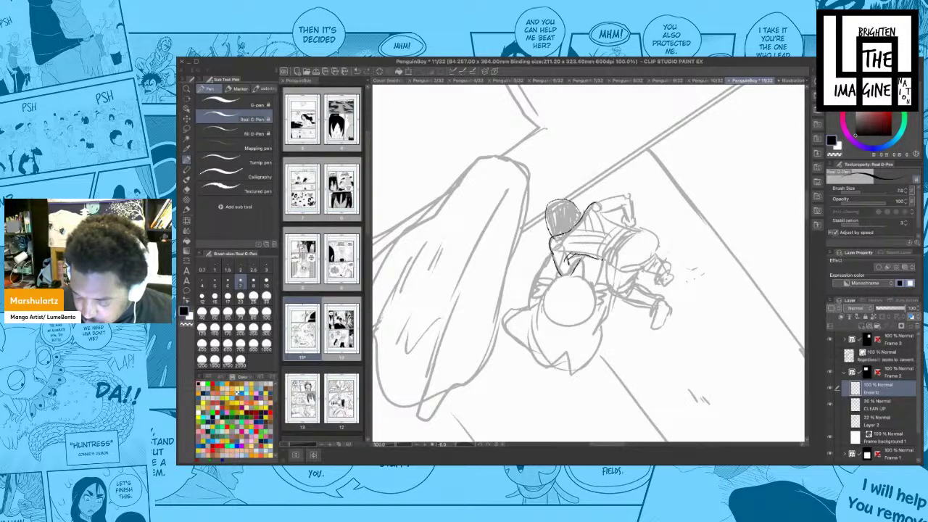
drag(669, 244, 650, 248)
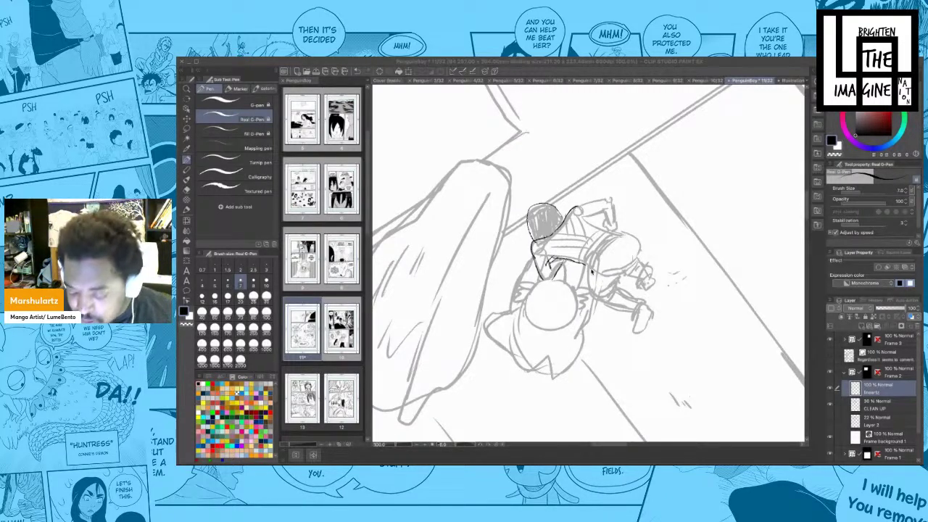
click(593, 273)
drag(601, 274, 577, 267)
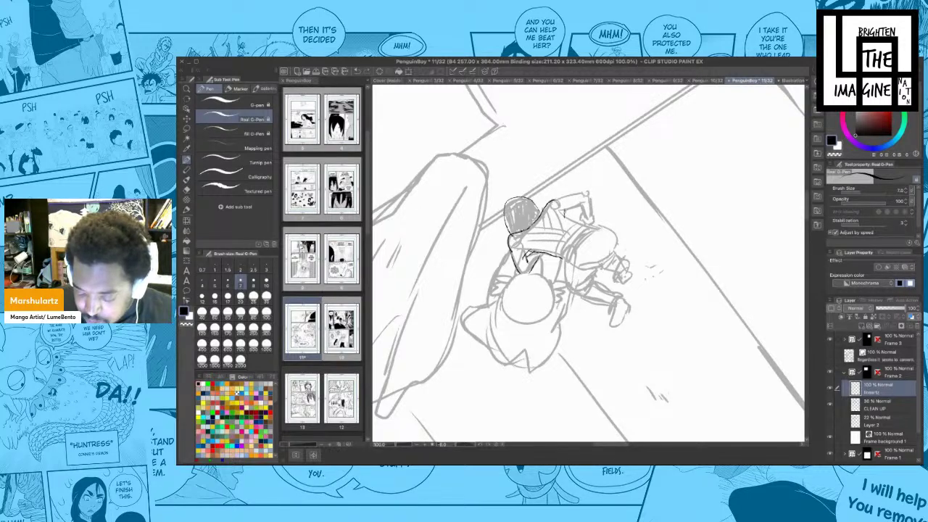
- Ink the crouching figure's bent far arm with its hand, the belt and the hip
mouse_move(565, 216)
mouse_down()
mouse_move(593, 230)
mouse_move(565, 258)
mouse_move(568, 268)
mouse_move(586, 192)
mouse_move(593, 215)
mouse_move(584, 216)
mouse_up()
key(ctrl+z)
key(ctrl+z)
key(ctrl+z)
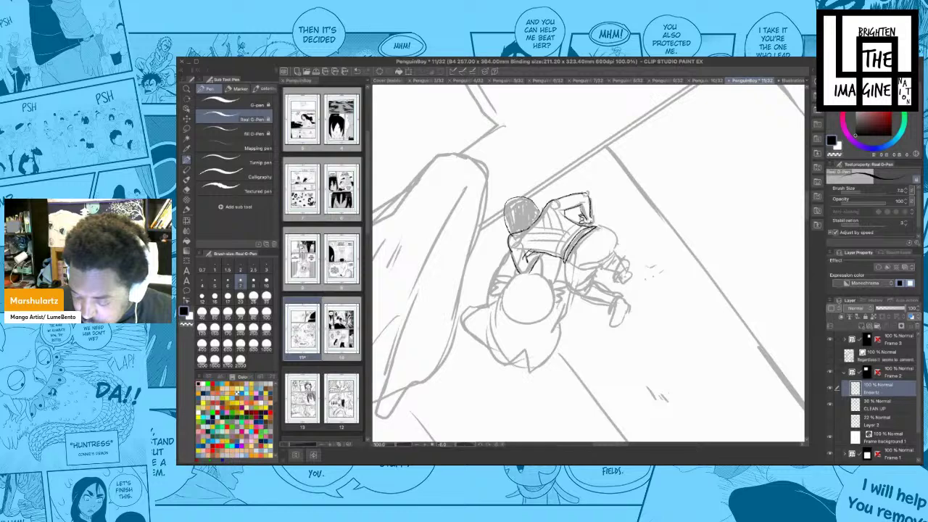
mouse_move(598, 222)
mouse_down()
mouse_move(586, 201)
mouse_move(618, 250)
mouse_move(579, 257)
mouse_move(585, 252)
mouse_up()
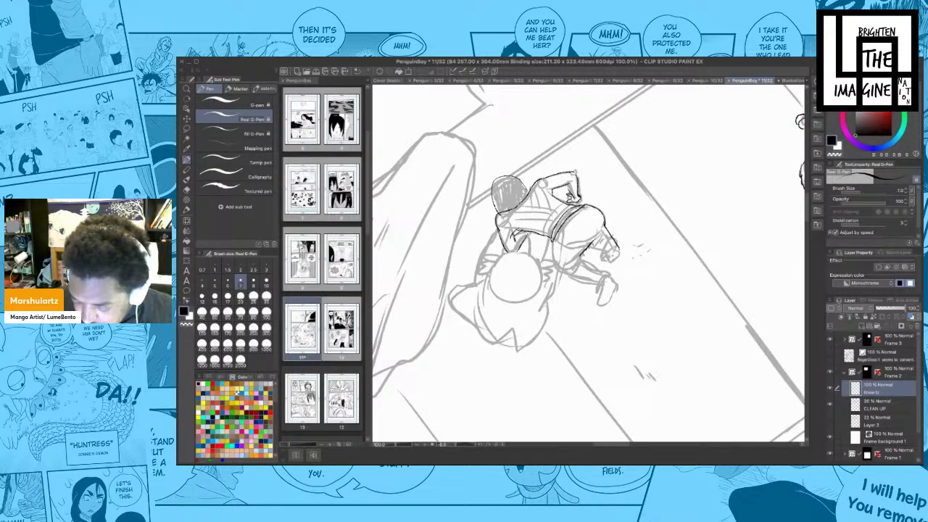
- Undo the crouching figure's lower leg lines and re-ink the leg stretched further out, ending in a foot
mouse_move(615, 222)
mouse_down()
mouse_move(603, 222)
mouse_move(604, 212)
mouse_move(605, 229)
mouse_move(641, 265)
mouse_move(598, 258)
mouse_move(636, 281)
mouse_up()
key(e)
key(p)
key(p)
key(ctrl+z)
key(ctrl+z)
key(ctrl+z)
key(ctrl+z)
key(ctrl+z)
key(ctrl+z)
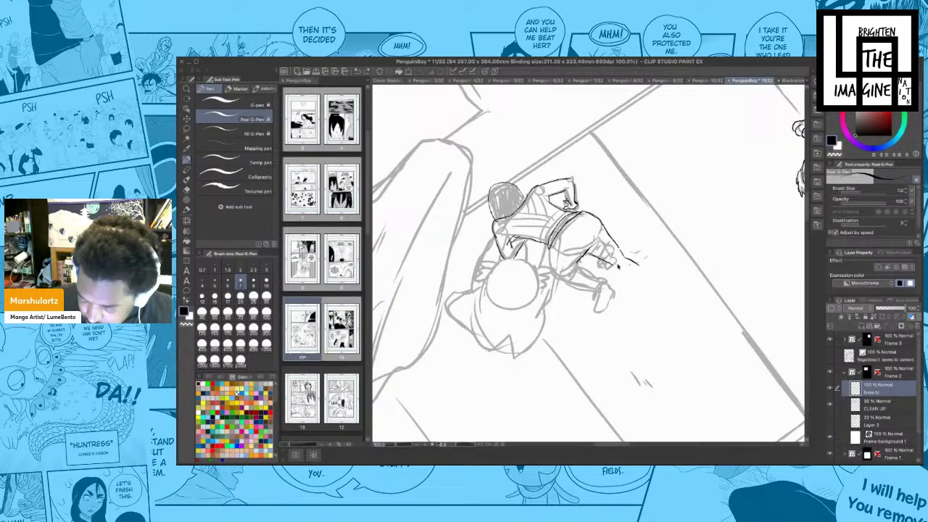
key(ctrl+z)
mouse_move(586, 251)
mouse_down()
mouse_move(624, 280)
mouse_move(648, 273)
mouse_move(635, 288)
mouse_move(652, 275)
mouse_move(672, 286)
mouse_move(645, 285)
mouse_up()
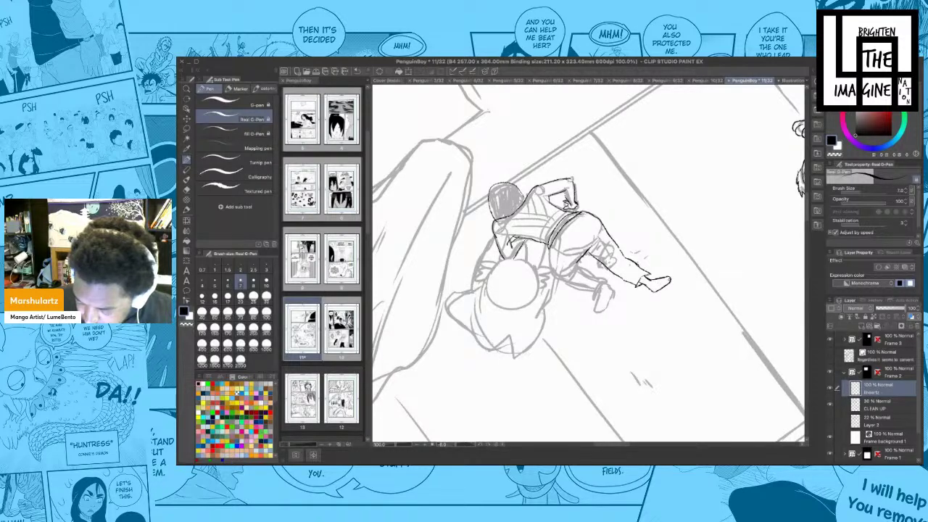
- Undo the outstretched foot and redraw it with separate toes
key(ctrl+z)
key(ctrl+z)
key(ctrl+z)
drag(656, 281, 667, 276)
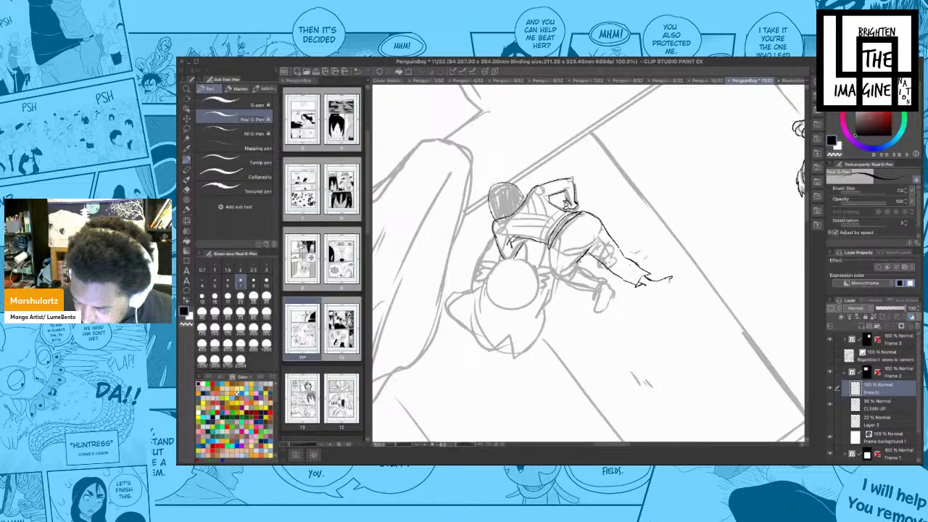
key(ctrl+z)
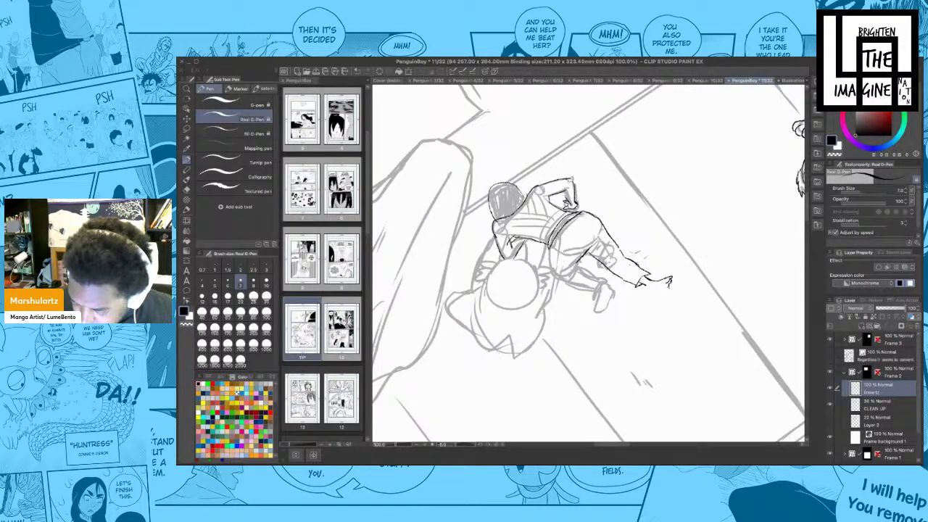
drag(655, 293, 667, 277)
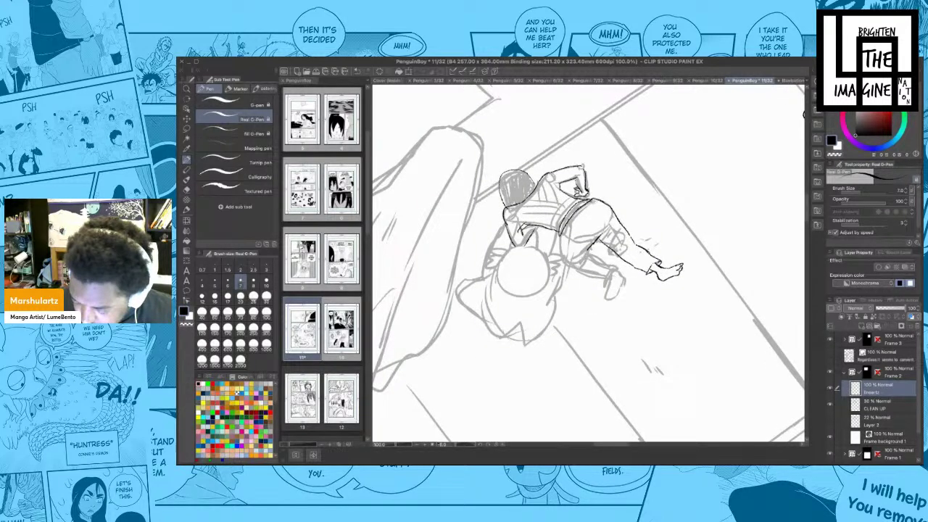
- Ink the trouser folds and inner thigh lines on the crouching figure's outstretched leg
drag(588, 264, 570, 255)
drag(649, 295, 645, 279)
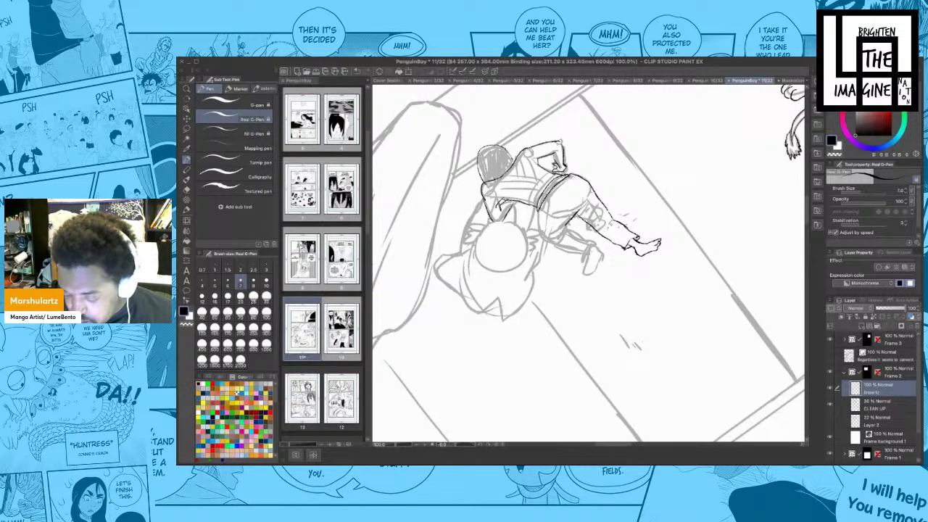
mouse_move(605, 237)
mouse_down()
mouse_move(603, 216)
mouse_move(584, 212)
mouse_move(590, 204)
mouse_move(578, 193)
mouse_move(602, 206)
mouse_move(565, 233)
mouse_up()
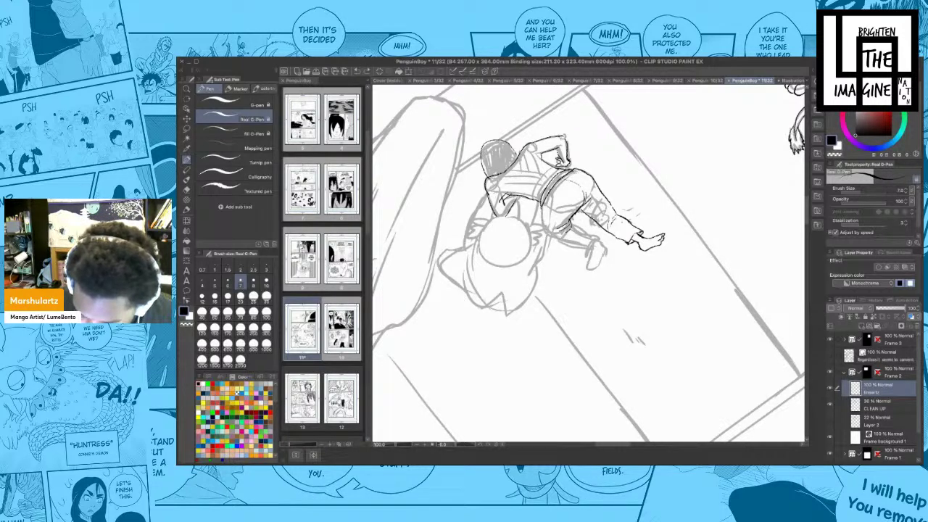
- Ink the crouching figure's folded near leg with its trouser cuff and foot
mouse_move(542, 225)
mouse_down()
mouse_move(583, 252)
mouse_move(599, 238)
mouse_move(572, 224)
mouse_up()
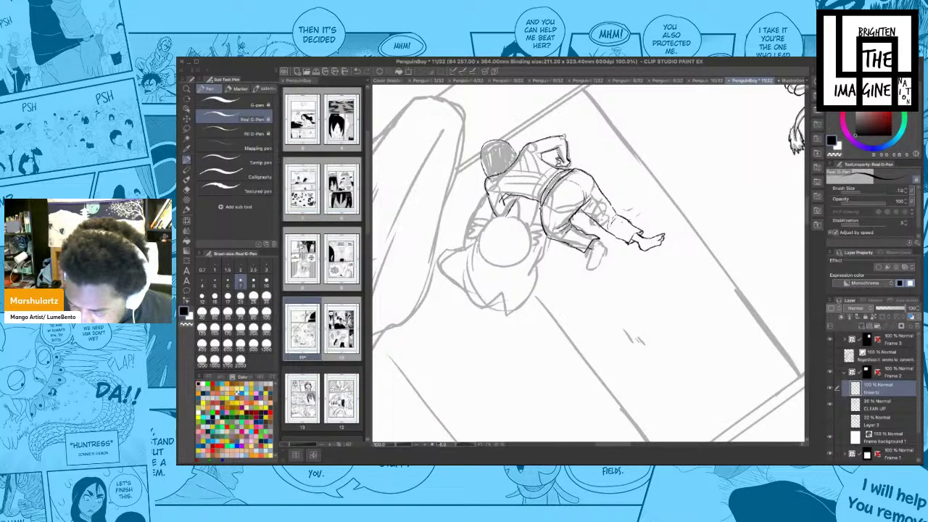
drag(600, 242, 600, 262)
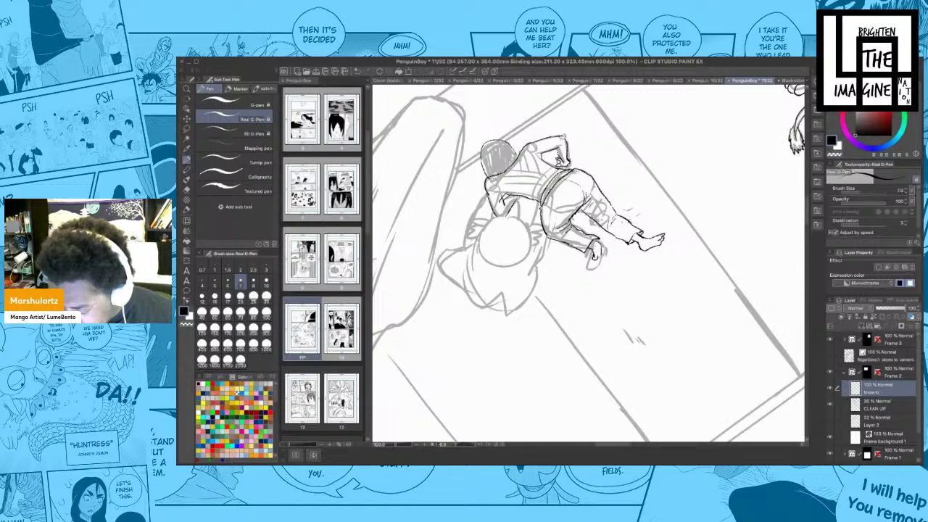
drag(649, 220, 679, 227)
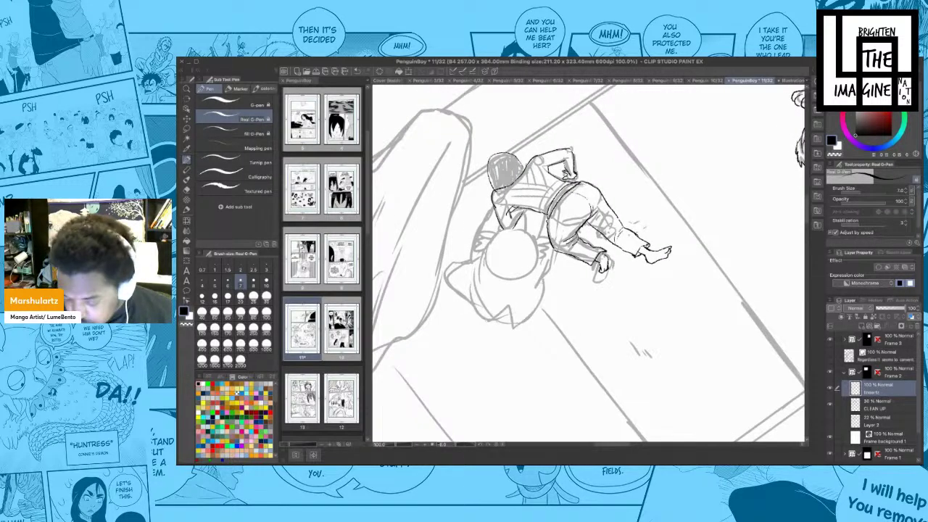
drag(611, 253, 609, 254)
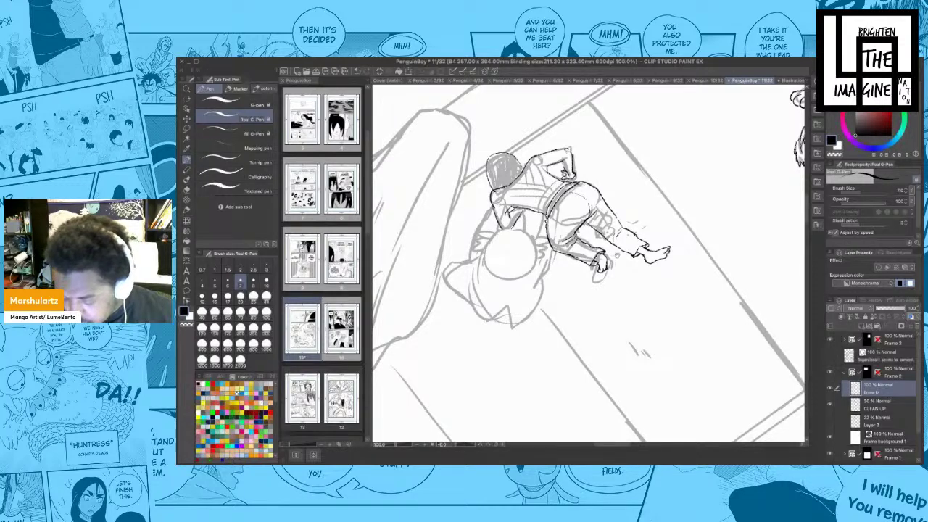
- Ink the lines of the belt wraps and the stripes across the crouching figure's torso
scroll(617, 255, up, 1)
scroll(589, 264, up, 3)
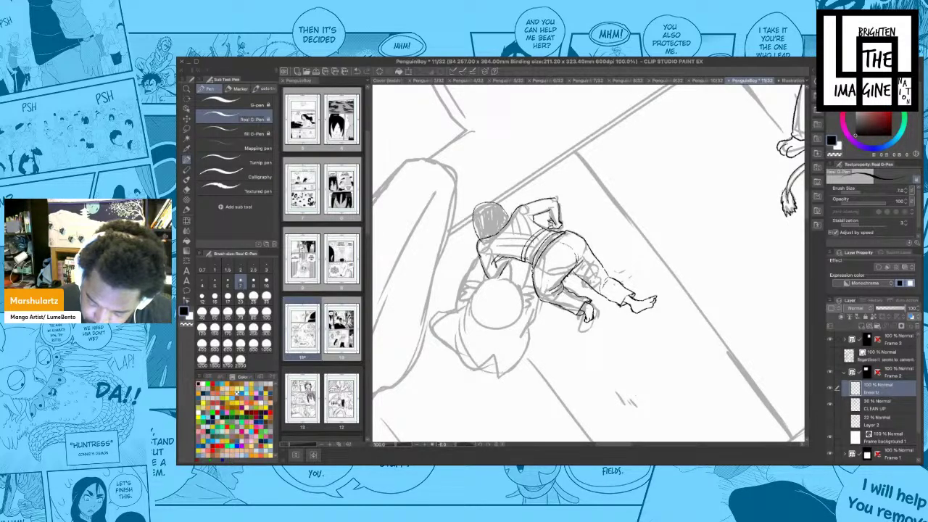
mouse_move(530, 250)
mouse_down()
mouse_move(550, 233)
mouse_move(570, 248)
mouse_move(581, 241)
mouse_up()
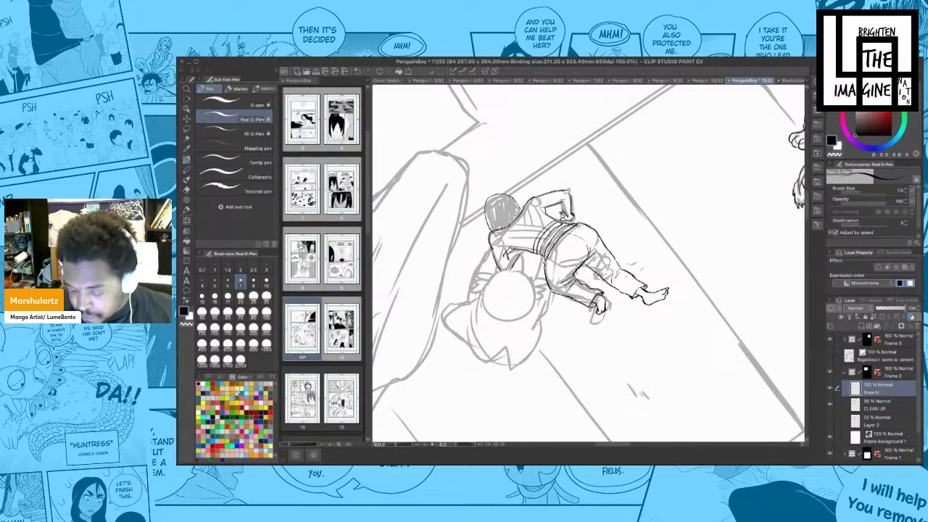
drag(553, 219, 531, 251)
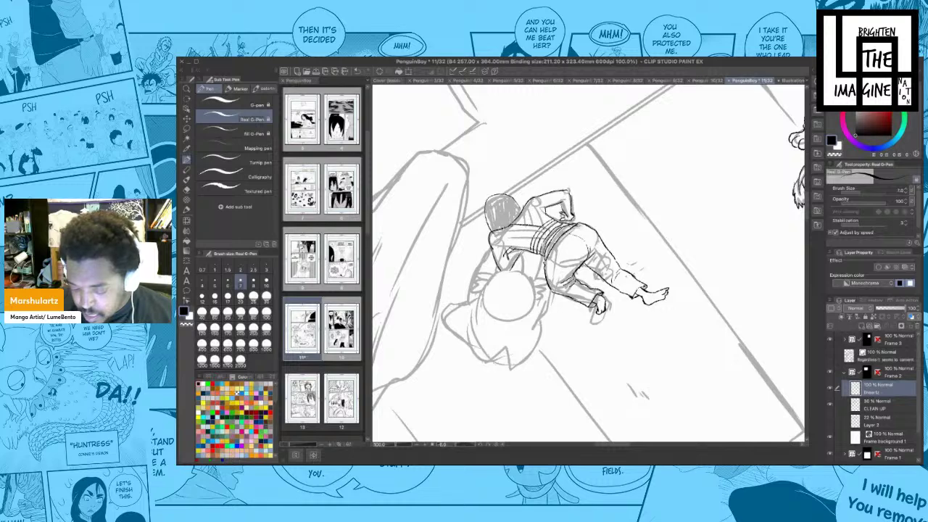
mouse_move(499, 229)
mouse_down()
mouse_move(536, 236)
mouse_move(548, 221)
mouse_move(527, 206)
mouse_move(540, 205)
mouse_up()
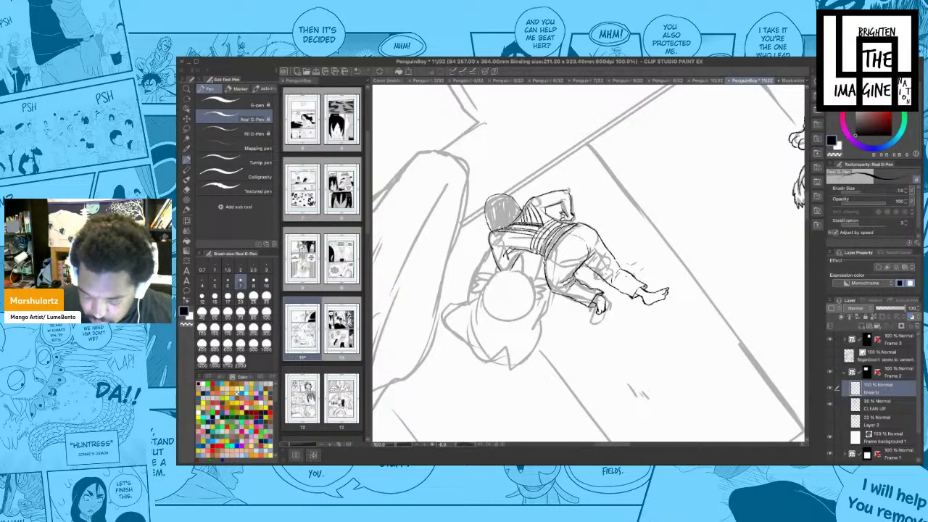
drag(544, 262, 549, 265)
- Reduce the hard eraser's brush size and touch up the crouching figure's arm and torso lines with the Real G-Pen
key(e)
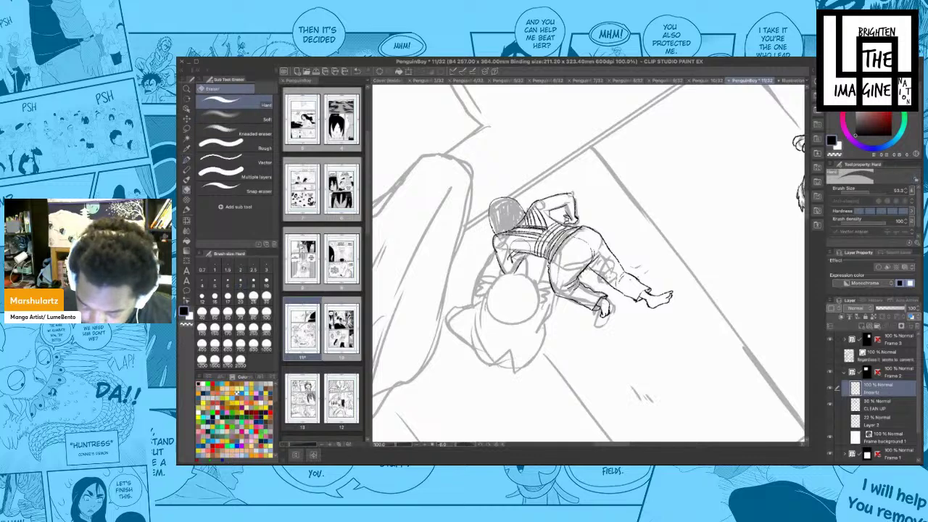
drag(868, 192, 855, 190)
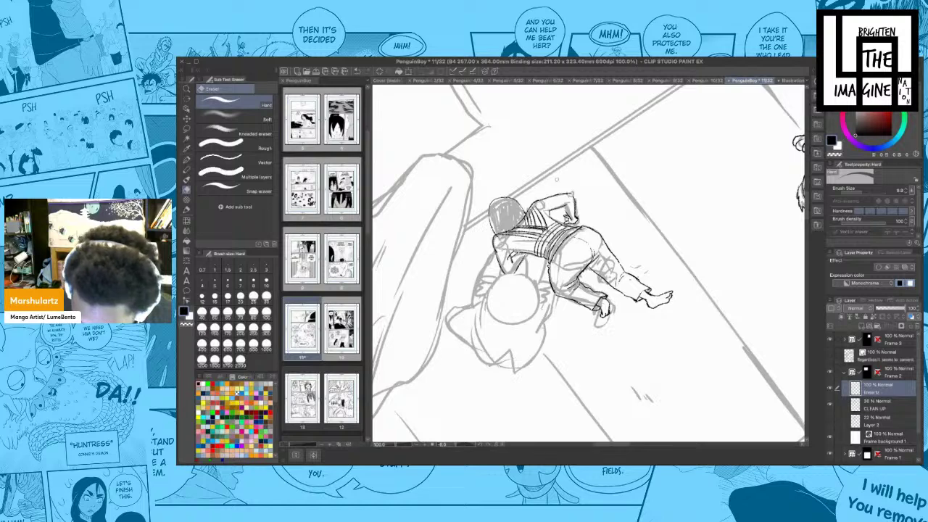
key(p)
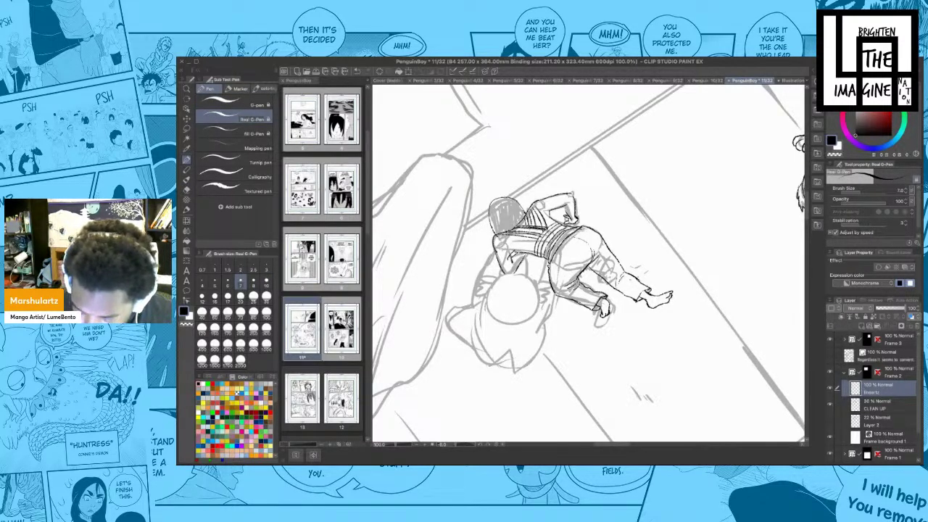
drag(495, 249, 497, 261)
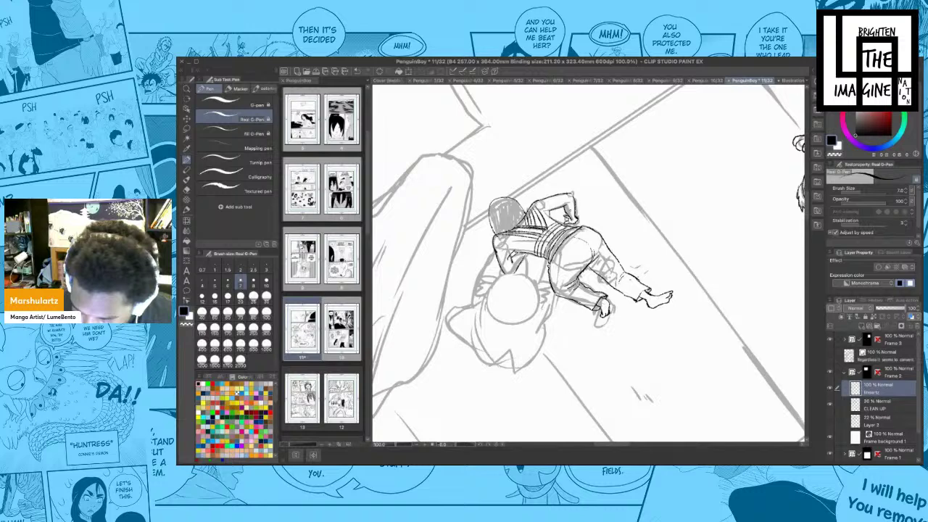
drag(533, 204, 538, 214)
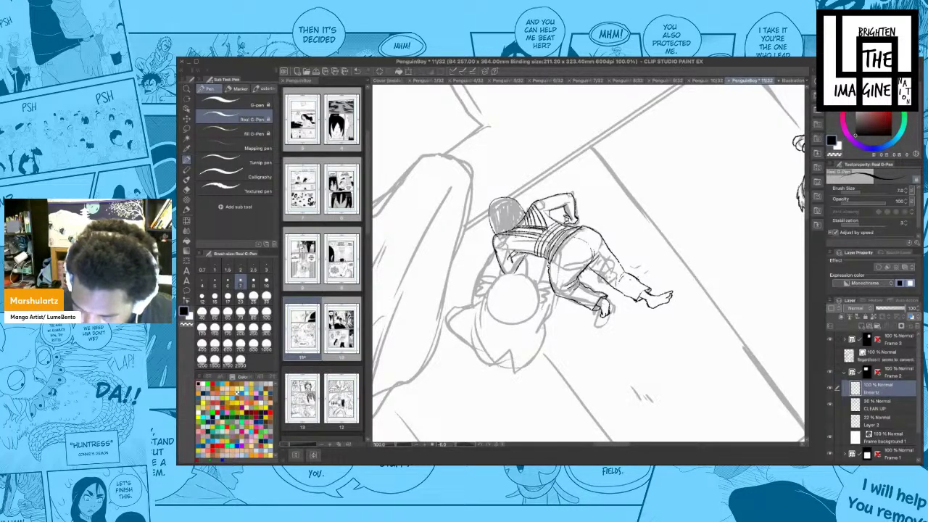
mouse_move(551, 224)
mouse_down()
mouse_move(544, 218)
mouse_move(516, 254)
mouse_up()
drag(544, 232, 538, 229)
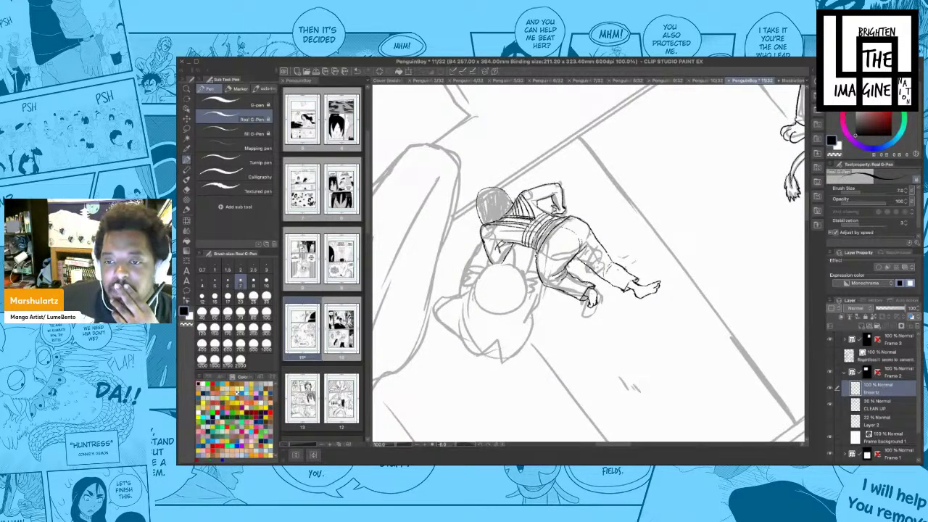
- Rework the crouching figure's outstretched foot into a shorter, blunter shape
key(super+Tab)
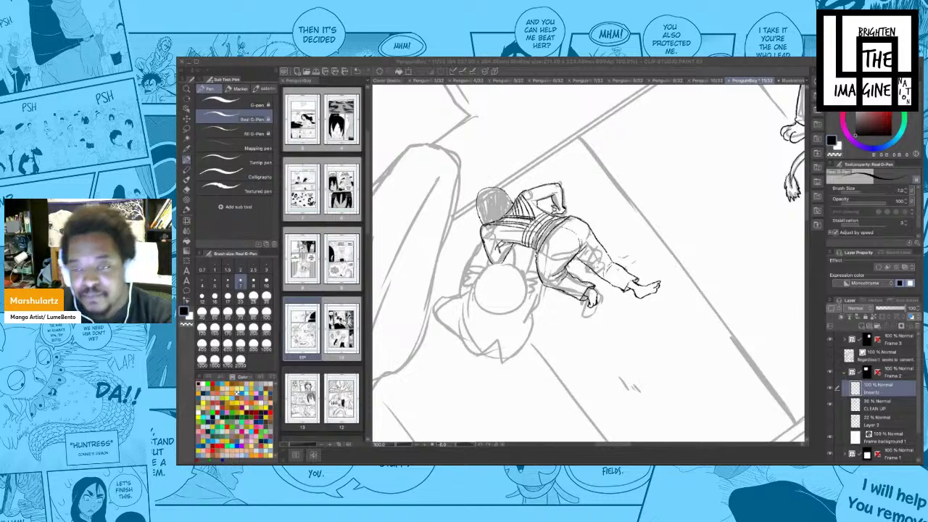
click(651, 318)
mouse_move(642, 327)
mouse_down()
mouse_move(676, 308)
mouse_move(664, 333)
mouse_move(676, 333)
mouse_up()
mouse_move(653, 277)
mouse_down()
mouse_move(649, 259)
mouse_move(680, 271)
mouse_up()
key(e)
key(p)
key(period)
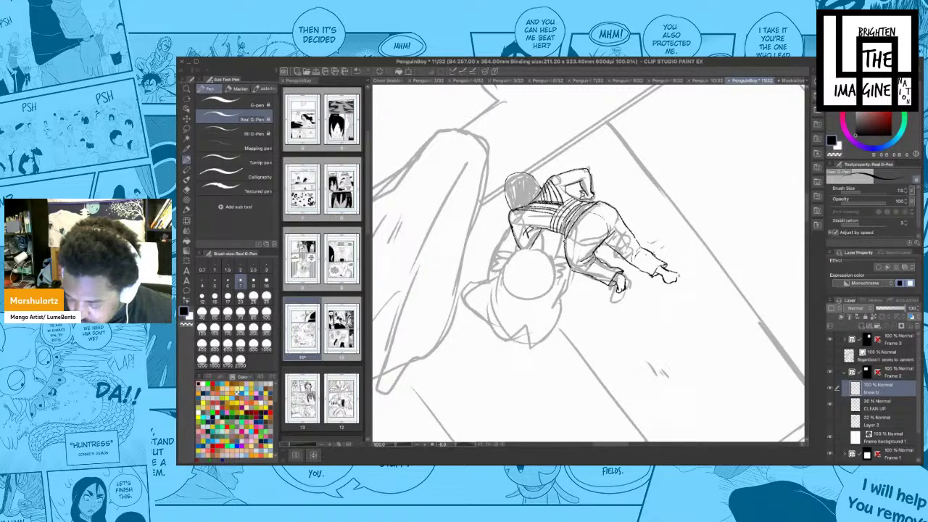
- Ink the round head of the figure in front, undoing and redoing strokes, and the fingers on its near side
mouse_move(680, 280)
mouse_down()
mouse_move(687, 277)
mouse_move(670, 266)
mouse_move(689, 269)
mouse_move(630, 243)
mouse_move(621, 249)
mouse_move(686, 264)
mouse_move(707, 249)
mouse_up()
key(ctrl+z)
key(ctrl+z)
drag(596, 257, 573, 270)
drag(588, 259, 564, 259)
key(ctrl+z)
key(ctrl+z)
mouse_move(565, 260)
mouse_down()
mouse_move(575, 263)
mouse_move(561, 278)
mouse_move(589, 261)
mouse_move(622, 262)
mouse_move(622, 295)
mouse_move(609, 305)
mouse_move(570, 278)
mouse_up()
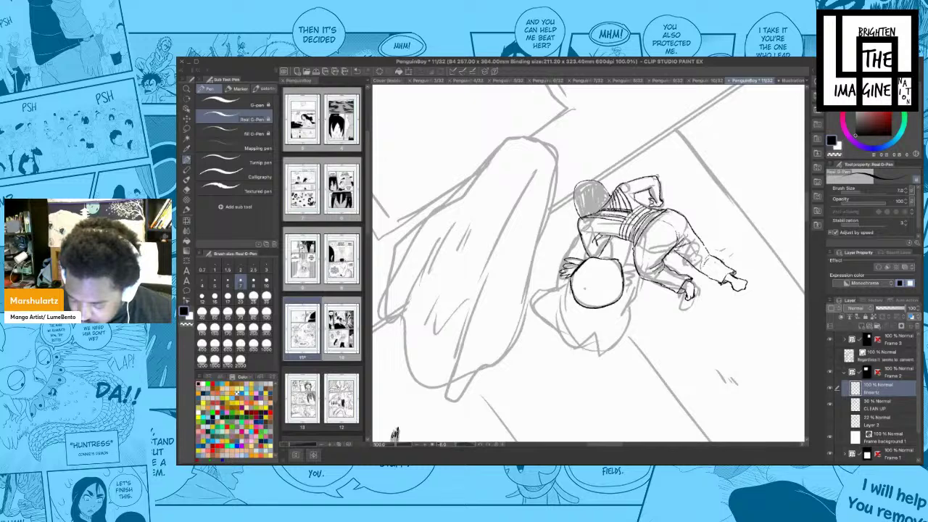
- Ink the spread fingers on the far side of the round head
drag(623, 265, 637, 276)
mouse_move(637, 276)
mouse_down()
mouse_move(627, 275)
mouse_move(637, 281)
mouse_up()
drag(634, 282, 623, 285)
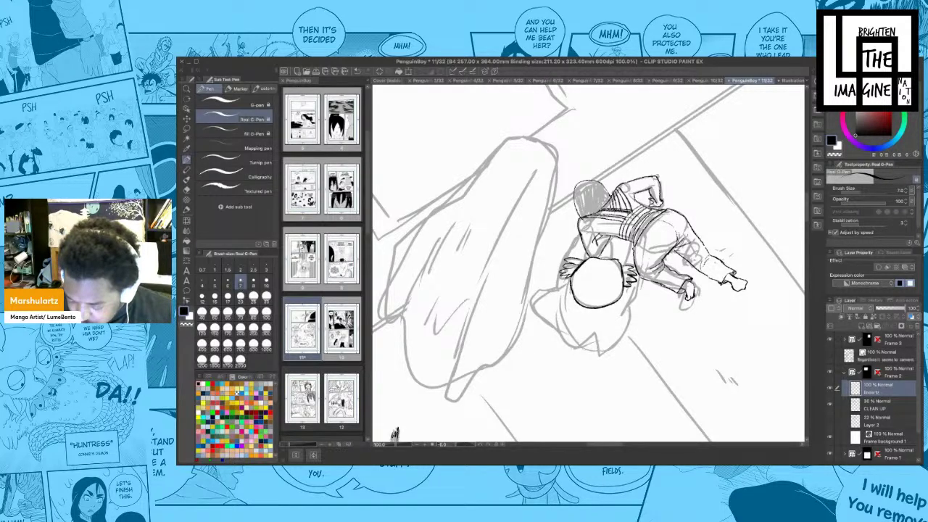
- Ink the pointed shape rising above the front figure's round head
drag(395, 433, 402, 436)
key(e)
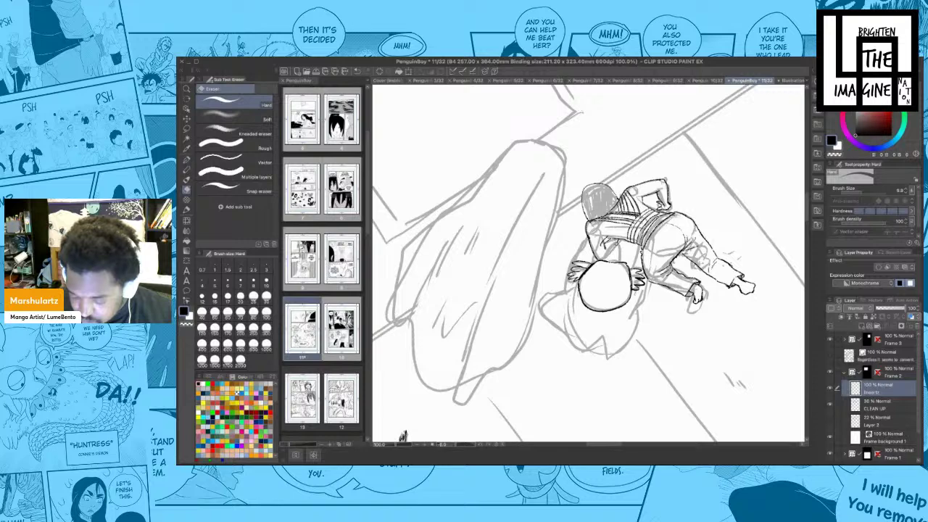
key(p)
drag(403, 436, 419, 433)
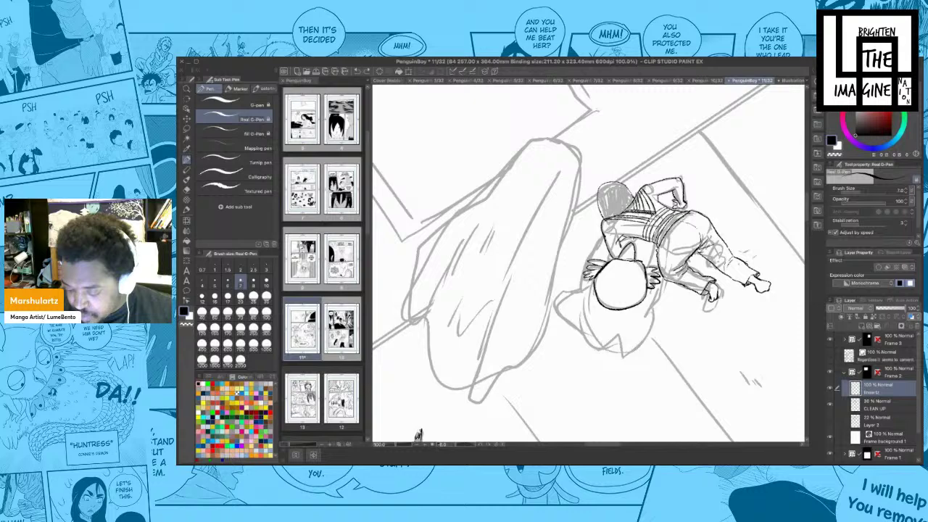
mouse_move(638, 263)
mouse_down()
mouse_move(637, 253)
mouse_move(654, 265)
mouse_up()
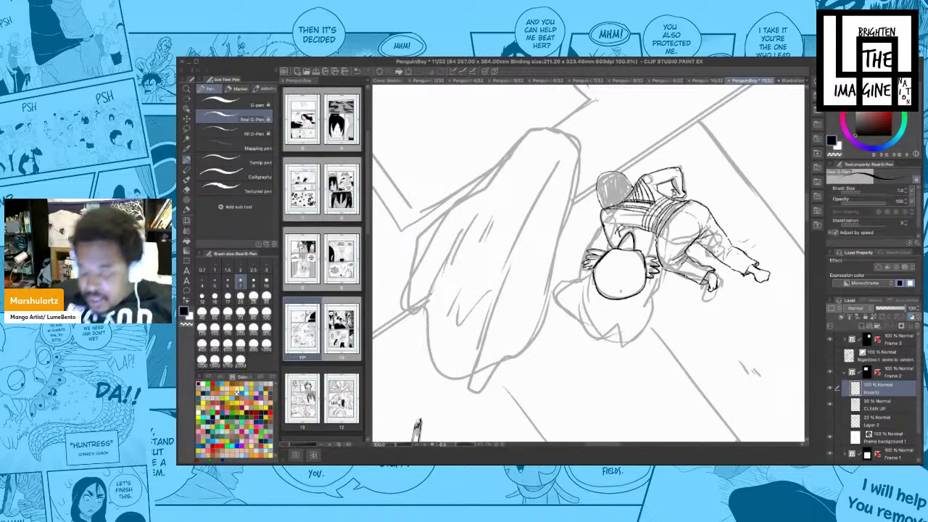
drag(621, 270, 623, 259)
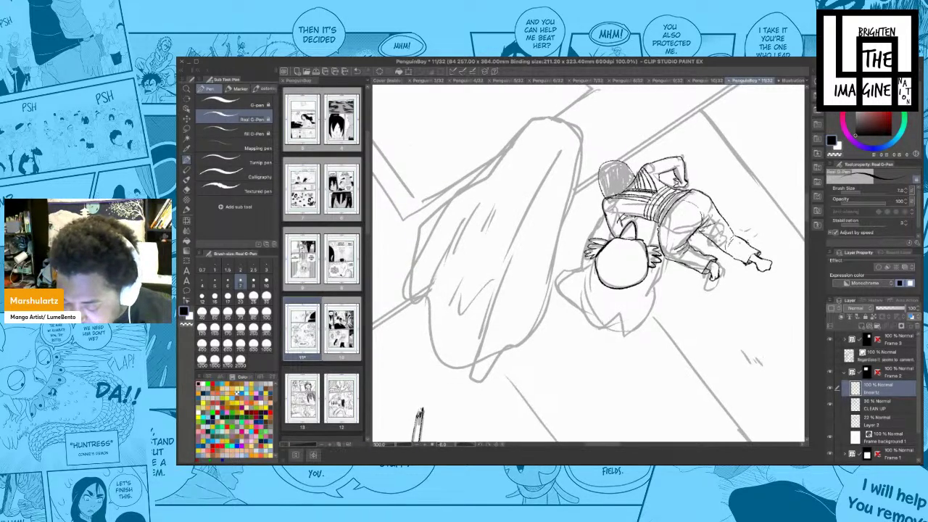
drag(419, 417, 412, 397)
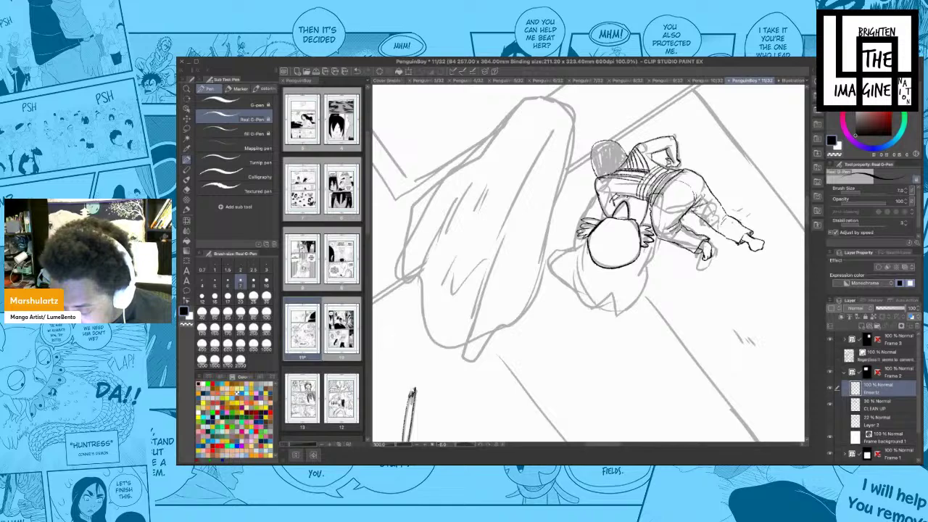
- Ink the front figure's arm line from the crouching figure's belt past the fingers, undoing and redrawing it until it fits
drag(664, 191, 644, 269)
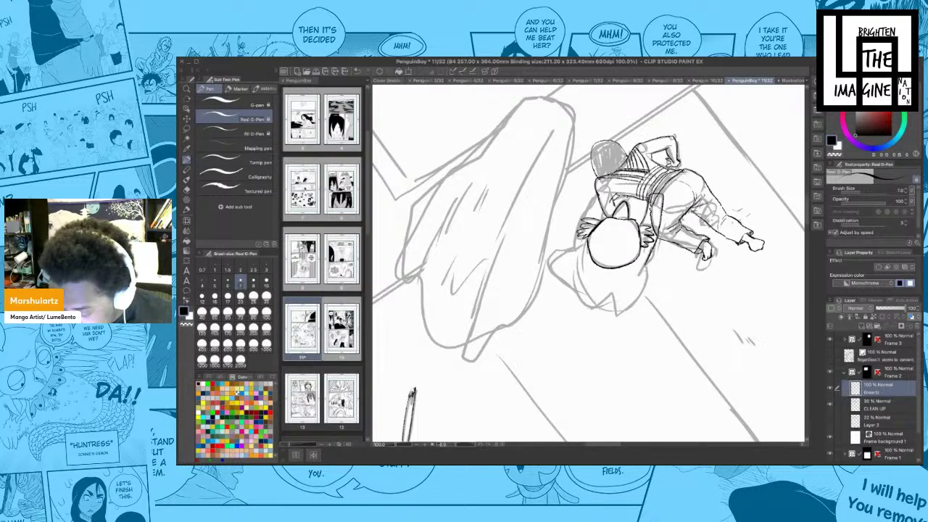
key(ctrl+z)
drag(664, 205, 649, 253)
key(ctrl+z)
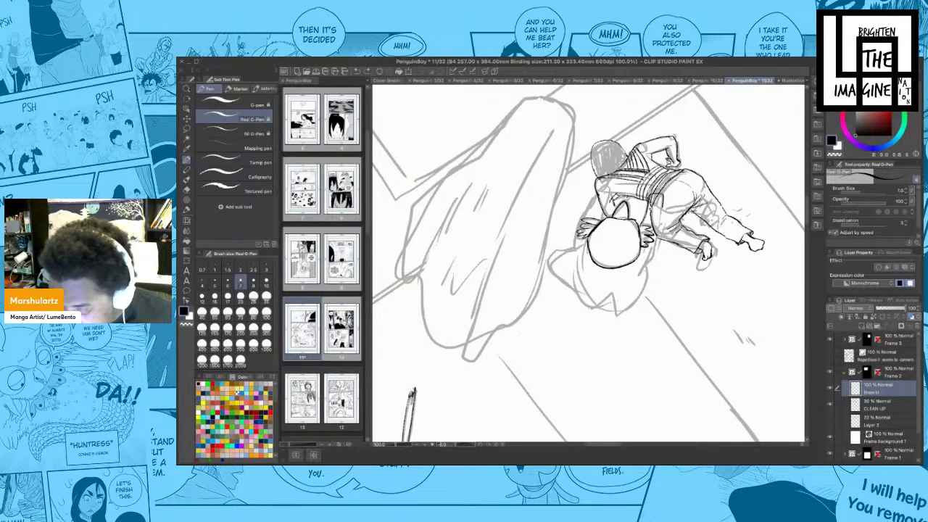
drag(663, 205, 640, 275)
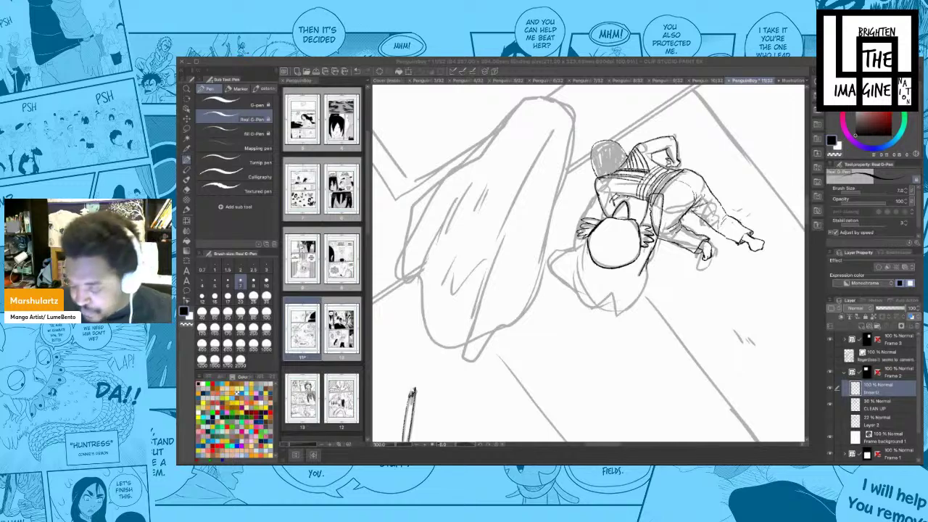
click(645, 273)
drag(648, 280, 666, 276)
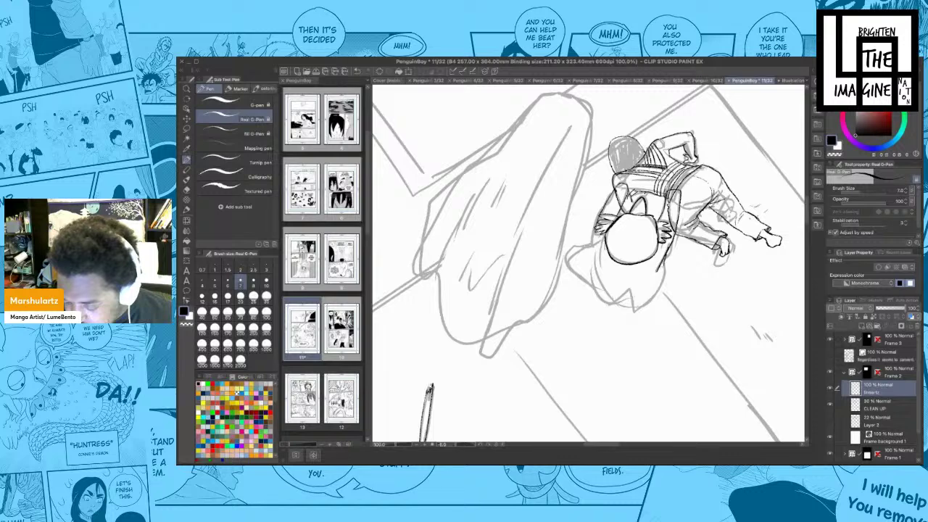
- Ink the outline of the front figure's cloak around the round head, with a jagged notch in the hem
mouse_move(590, 251)
mouse_down()
mouse_move(595, 239)
mouse_move(572, 248)
mouse_move(567, 268)
mouse_move(595, 291)
mouse_move(630, 305)
mouse_move(639, 298)
mouse_move(610, 308)
mouse_move(633, 302)
mouse_move(635, 310)
mouse_move(666, 258)
mouse_up()
key(e)
key(p)
key(ctrl+z)
drag(632, 313, 669, 261)
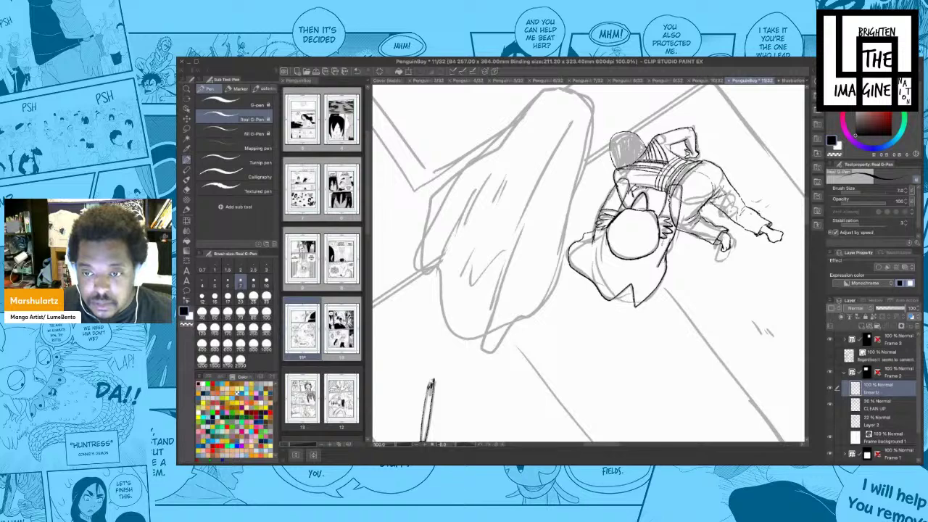
drag(663, 266, 668, 252)
key(ctrl+z)
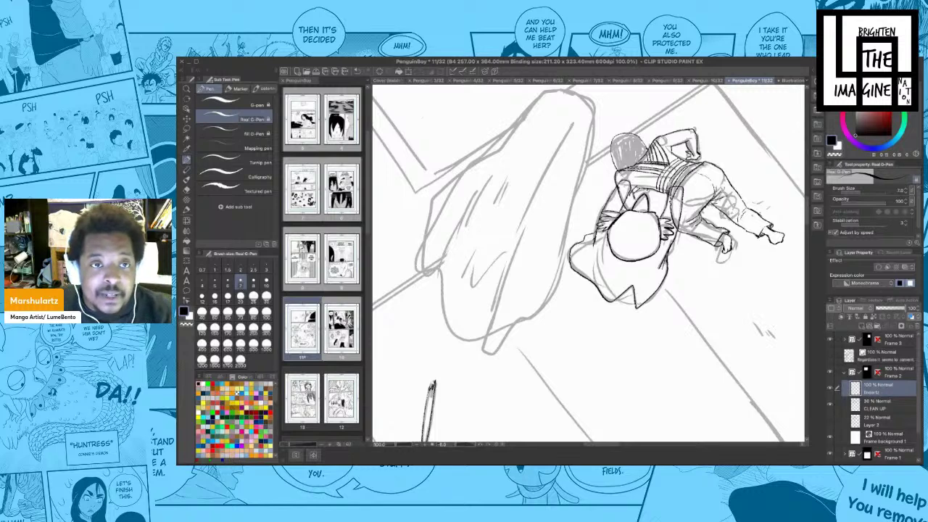
- Draw a fan of long narrow strips hanging out from under the front figure's cloak hem
key(super+Tab)
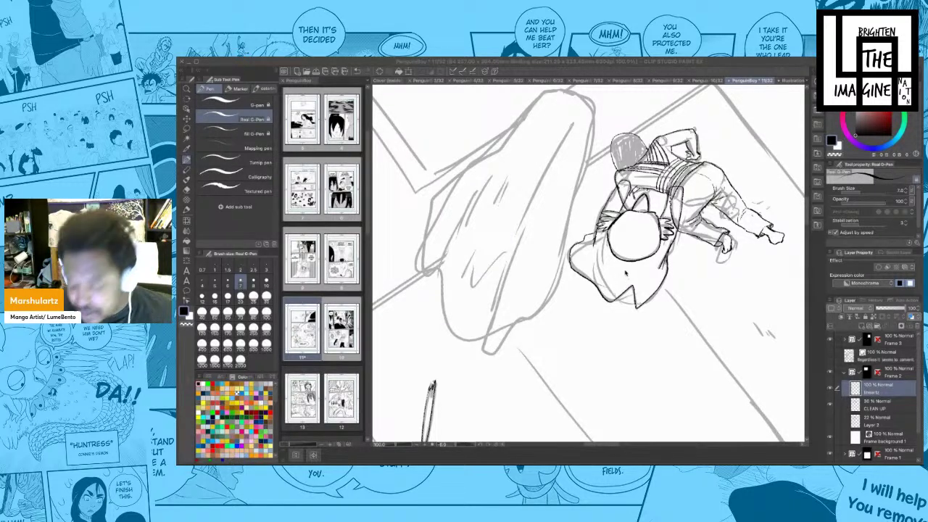
drag(685, 283, 652, 274)
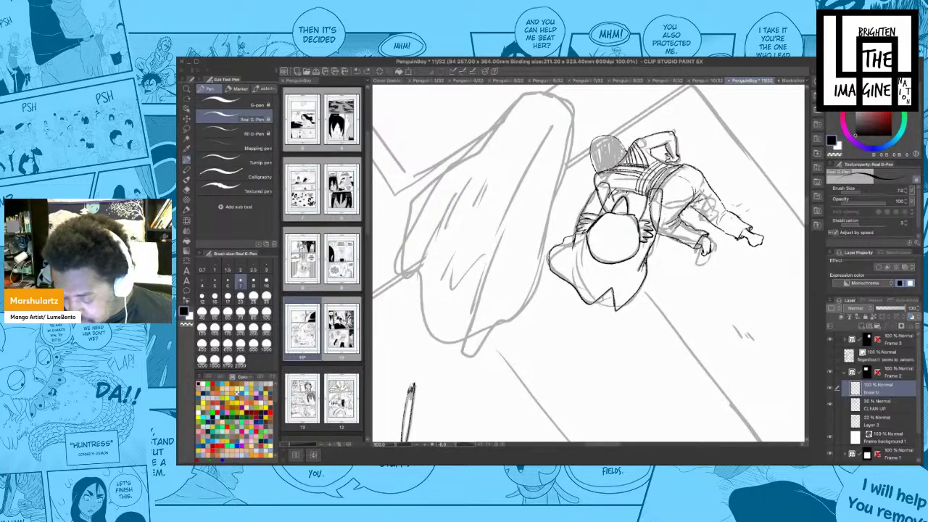
mouse_move(578, 297)
mouse_down()
mouse_move(555, 334)
mouse_move(566, 332)
mouse_move(568, 355)
mouse_up()
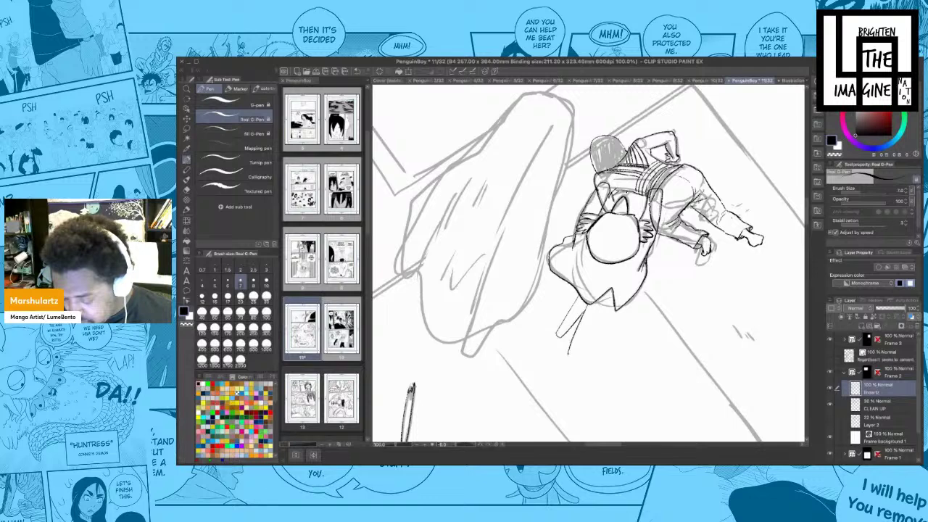
mouse_move(598, 311)
mouse_down()
mouse_move(575, 355)
mouse_move(596, 310)
mouse_move(594, 353)
mouse_move(607, 355)
mouse_move(613, 297)
mouse_move(618, 358)
mouse_move(629, 307)
mouse_move(600, 303)
mouse_up()
drag(611, 290, 606, 300)
drag(614, 292, 605, 303)
mouse_move(614, 296)
mouse_down()
mouse_move(608, 304)
mouse_move(638, 284)
mouse_move(626, 338)
mouse_up()
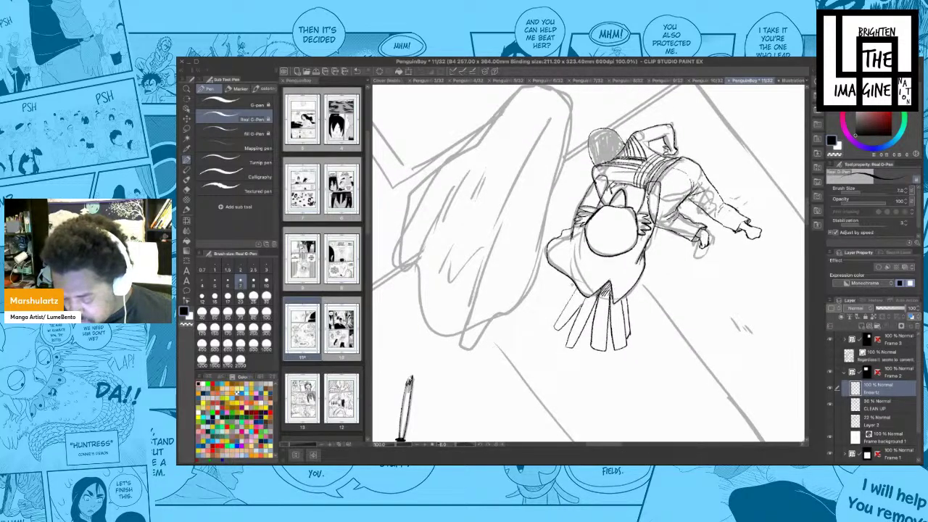
drag(576, 284, 559, 317)
mouse_move(643, 302)
mouse_down()
mouse_move(627, 312)
mouse_move(628, 342)
mouse_up()
- Erase stray ink around the front figure's arms and the pointed shape above the round head with the Hard eraser
key(e)
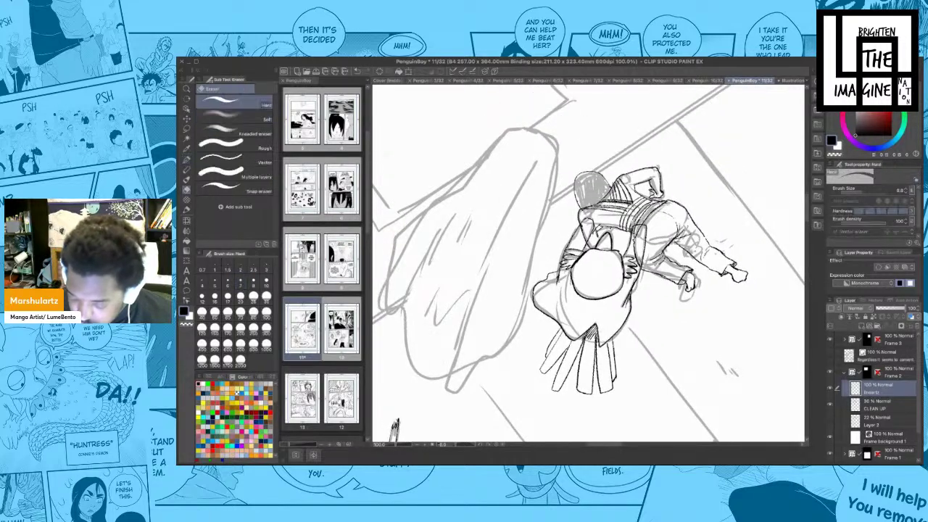
drag(635, 246, 642, 224)
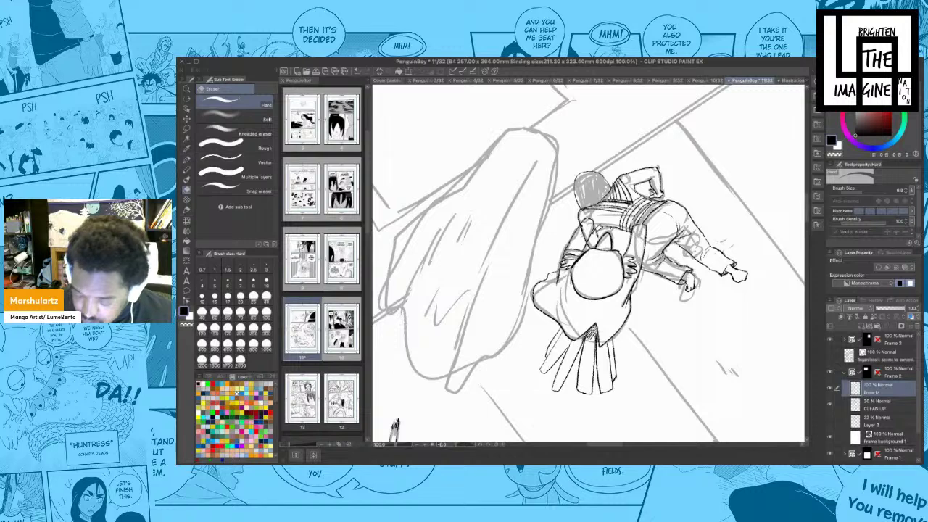
drag(584, 236, 583, 224)
drag(591, 261, 588, 263)
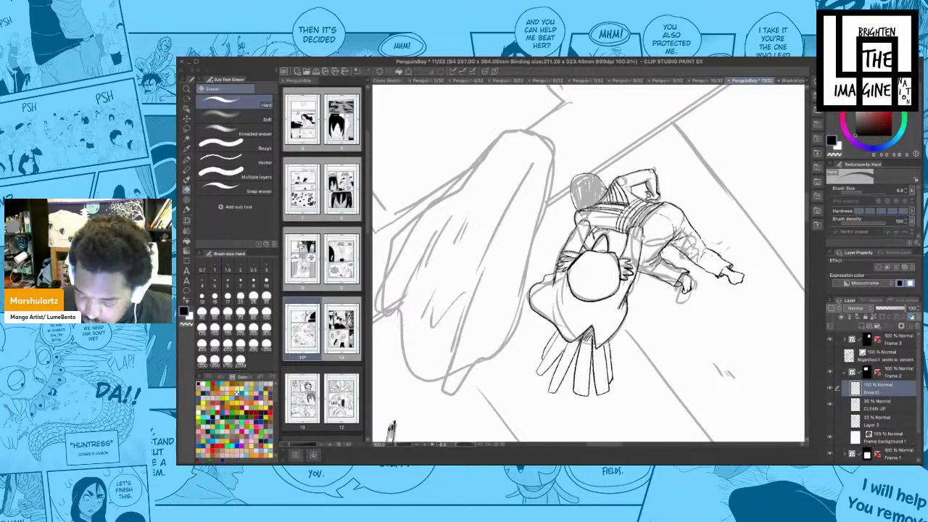
- Ink small detail lines where the front figure's arms meet the crouching figure's belt, using the Real G-Pen
key(p)
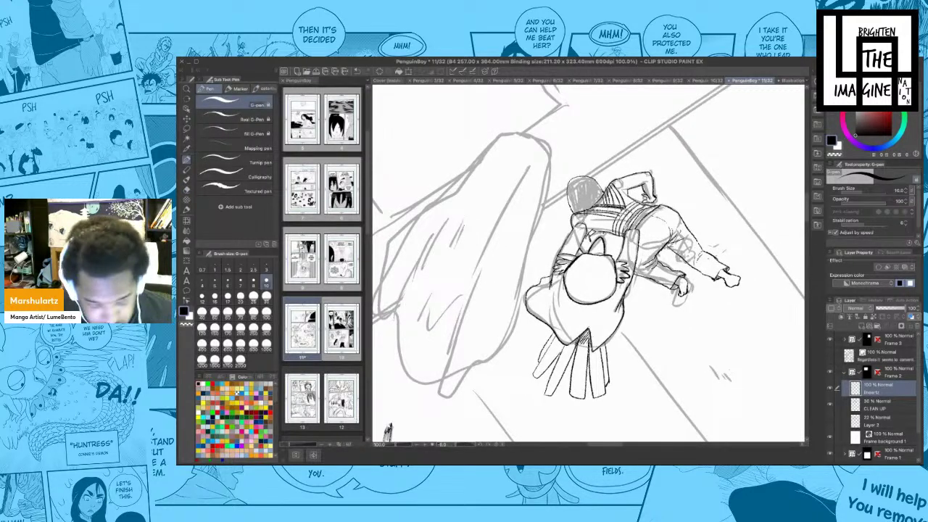
key(p)
mouse_move(591, 218)
mouse_down()
mouse_move(576, 230)
mouse_move(585, 218)
mouse_up()
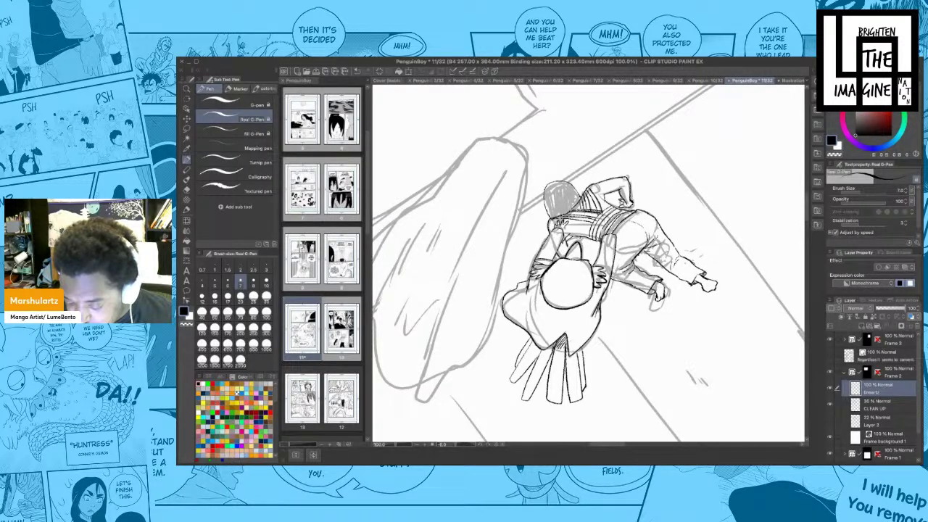
mouse_move(571, 229)
mouse_down()
mouse_move(563, 233)
mouse_move(588, 227)
mouse_up()
drag(611, 220, 605, 238)
key(e)
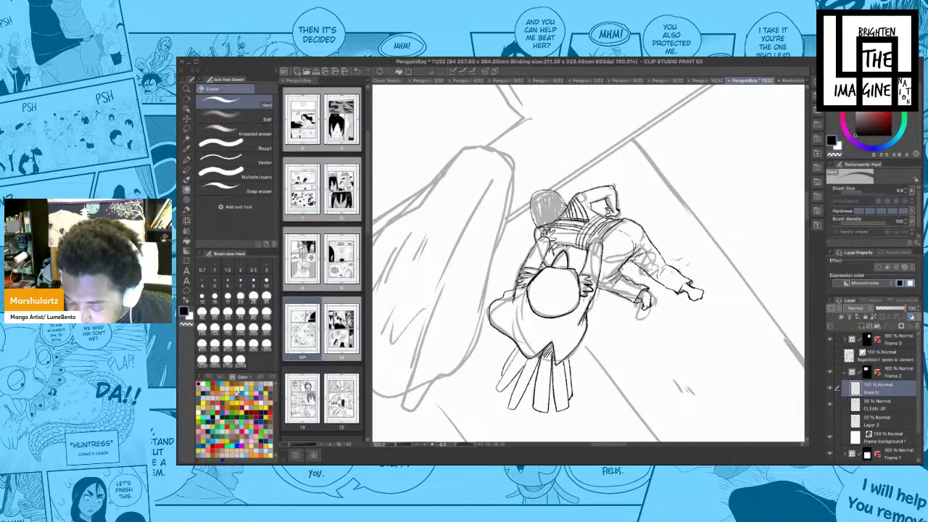
key(p)
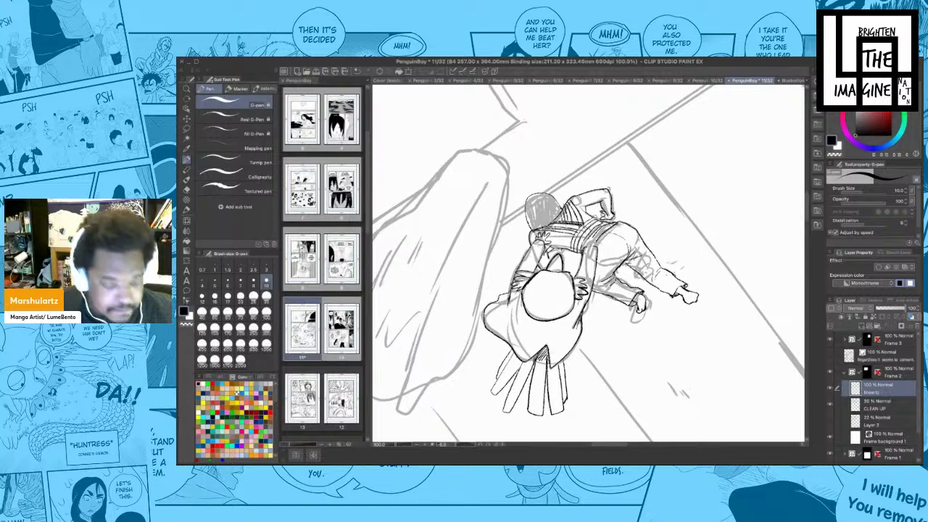
click(235, 118)
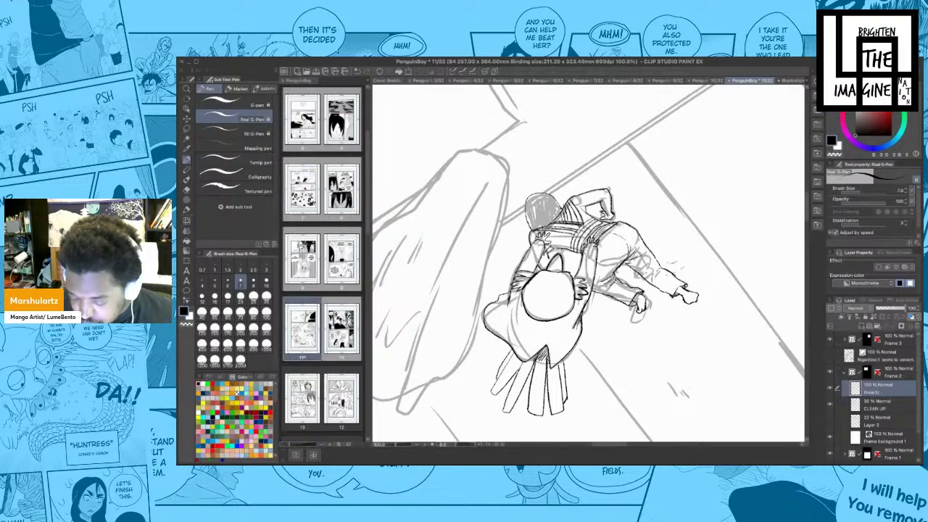
- Try a straight ink line along the long diagonal floor seam crossing the whole panel
scroll(588, 263, down, 1)
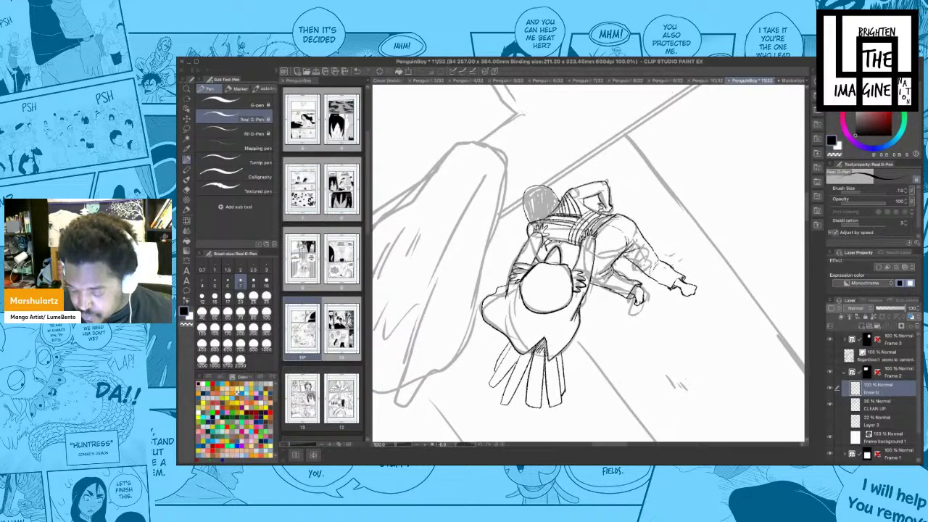
mouse_move(586, 233)
mouse_down()
mouse_move(576, 247)
mouse_move(496, 280)
mouse_move(503, 316)
mouse_up()
scroll(588, 263, down, 1)
scroll(588, 264, down, 3)
key(ctrl+plus)
drag(471, 265, 633, 166)
mouse_move(564, 184)
mouse_down()
mouse_move(502, 243)
mouse_move(498, 271)
mouse_move(522, 309)
mouse_move(535, 320)
mouse_move(563, 293)
mouse_move(581, 235)
mouse_move(586, 190)
mouse_move(554, 182)
mouse_move(574, 256)
mouse_move(614, 254)
mouse_up()
key(r)
mouse_move(679, 220)
mouse_down()
mouse_move(689, 269)
mouse_move(713, 268)
mouse_move(662, 287)
mouse_up()
scroll(663, 286, down, 1)
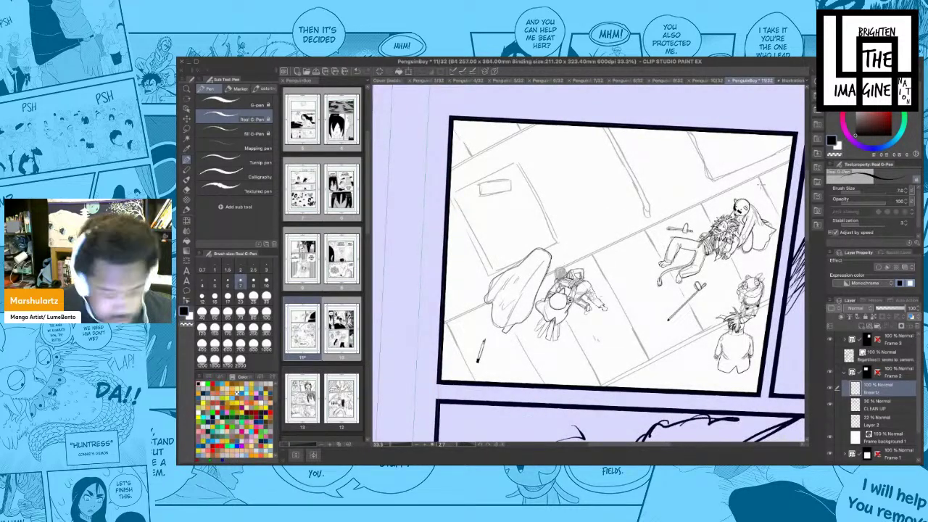
shift+click(795, 157)
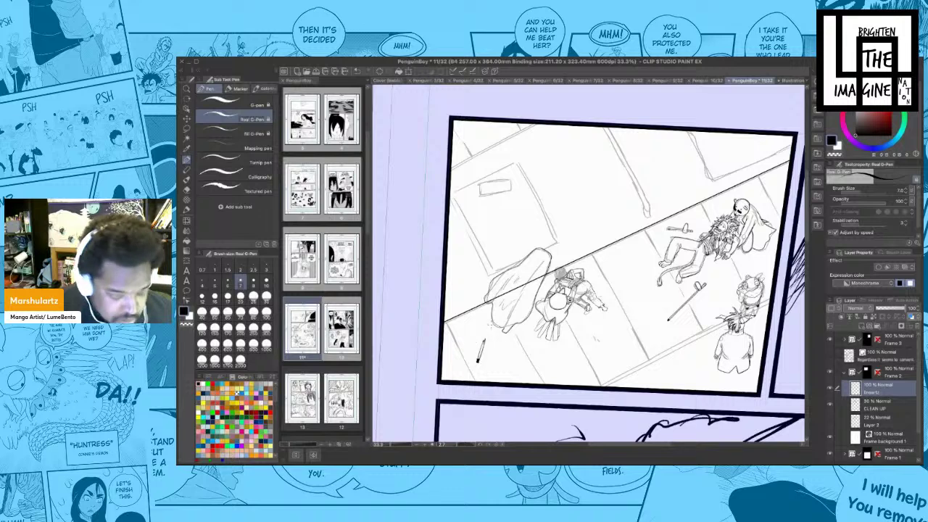
key(ctrl+z)
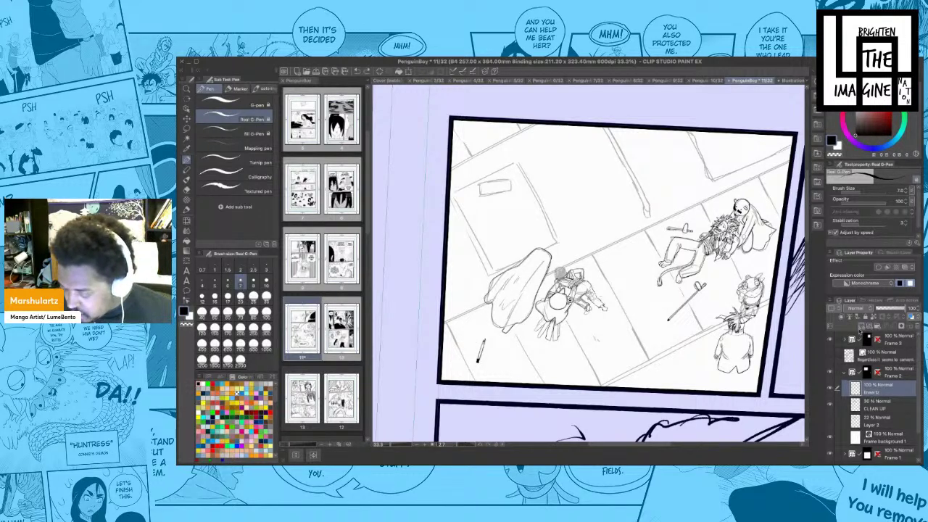
- Add a new layer above the line art and rule the long double diagonal floor seam across the panel with the Real G-Pen
key(ctrl+shift+n)
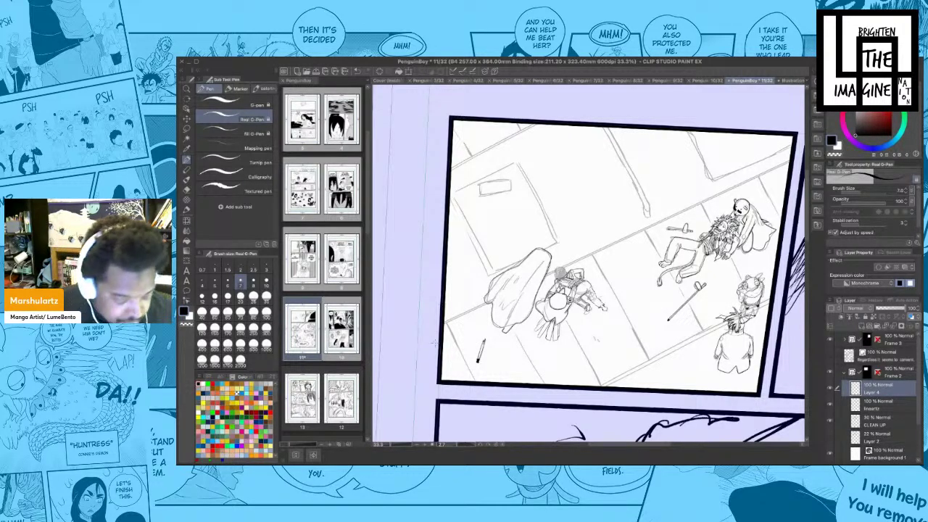
click(247, 133)
click(254, 148)
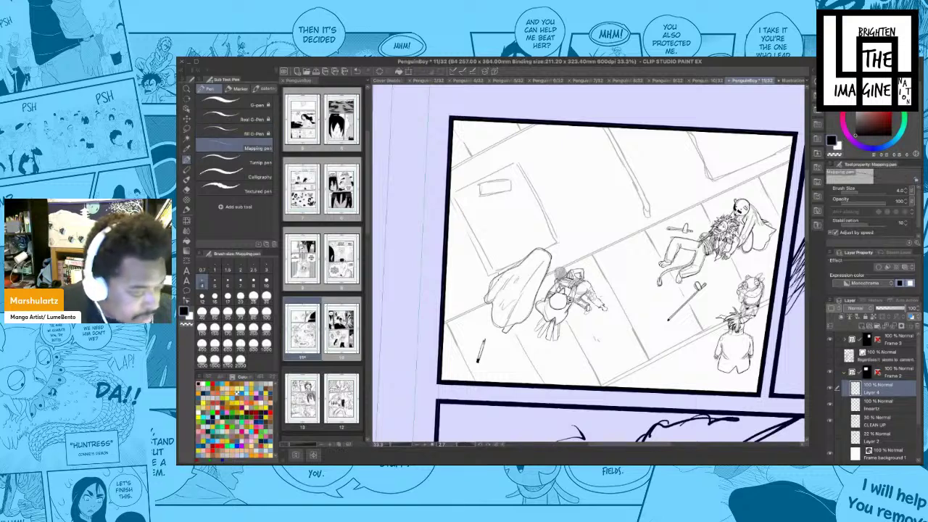
drag(444, 322, 794, 152)
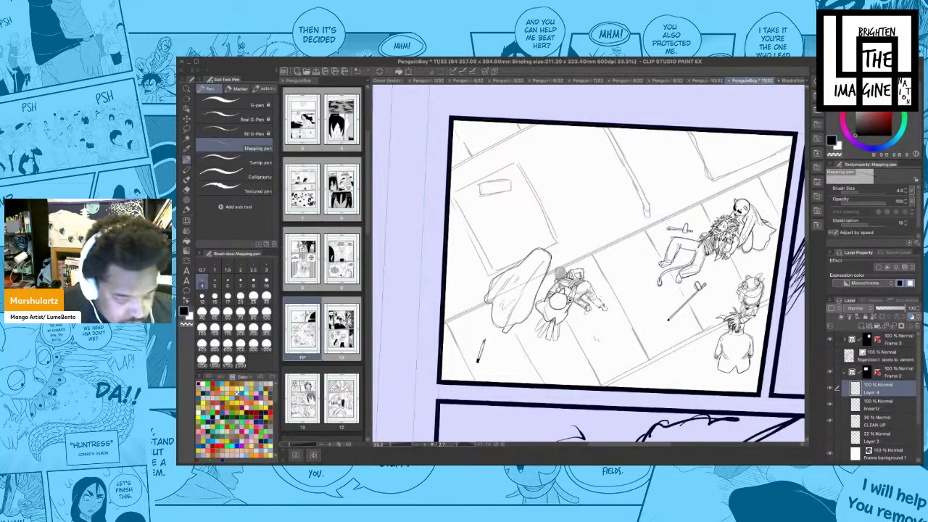
key(ctrl+z)
click(247, 119)
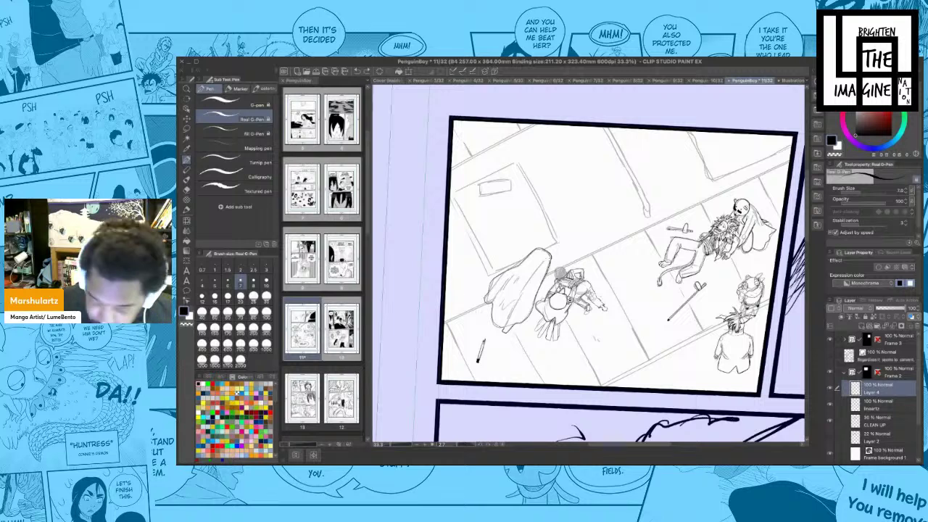
drag(444, 321, 794, 152)
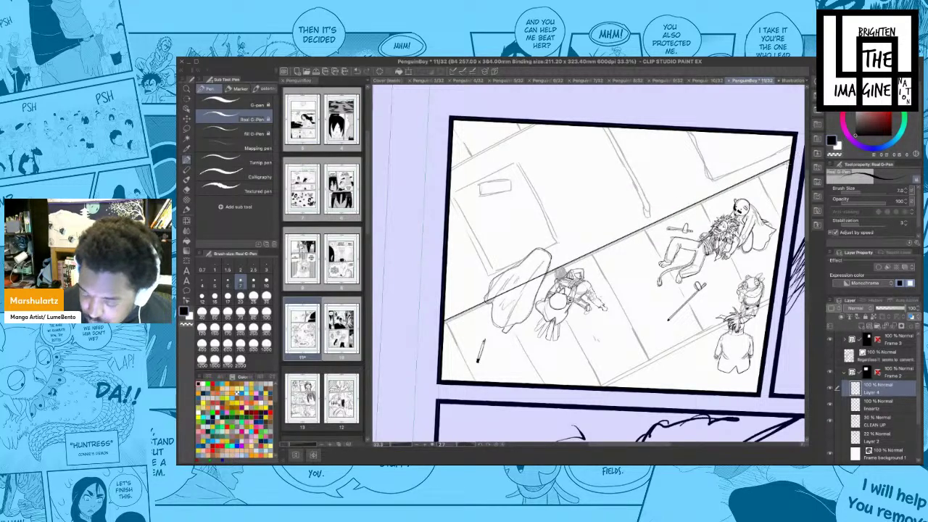
mouse_move(444, 324)
mouse_down()
mouse_move(777, 186)
mouse_move(794, 156)
mouse_up()
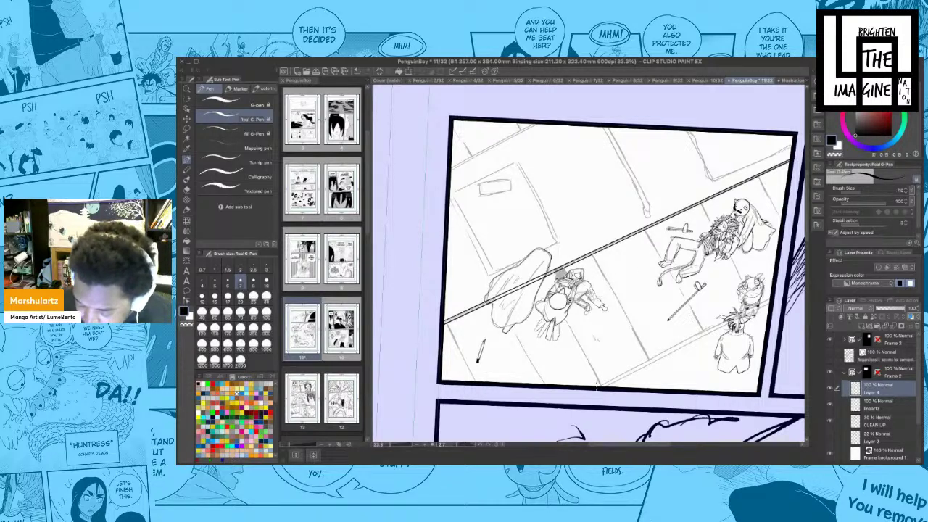
- Rule matching double diagonal floor seams across the panel's lower-right area and its upper-left corner
drag(599, 385, 774, 297)
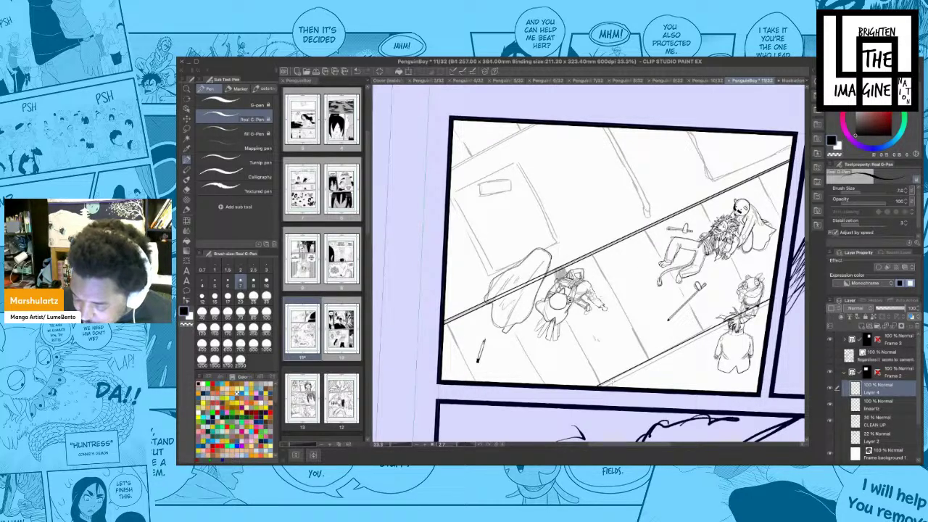
drag(600, 387, 777, 301)
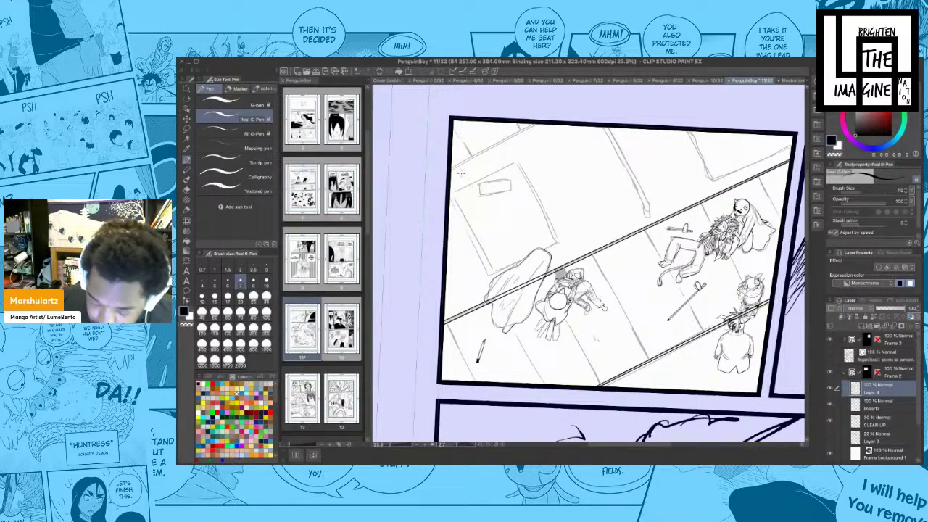
drag(449, 168, 570, 115)
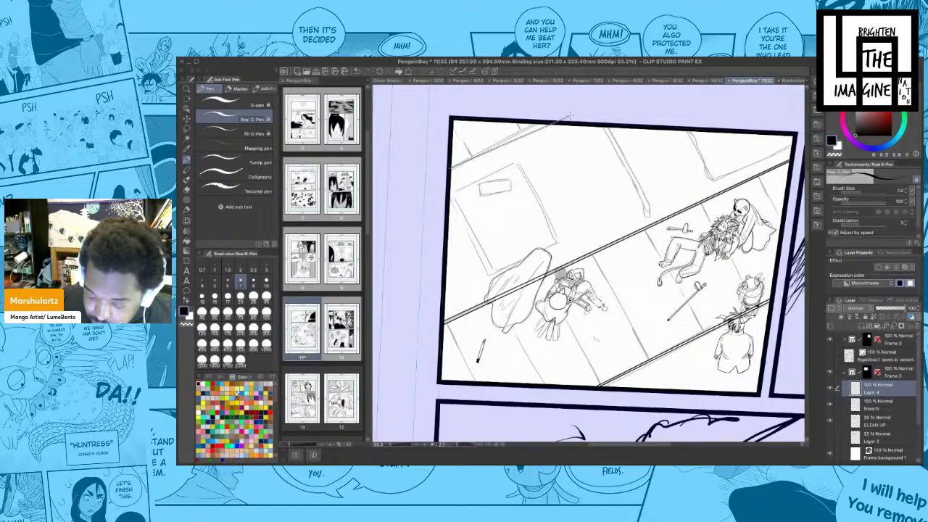
shift+click(593, 100)
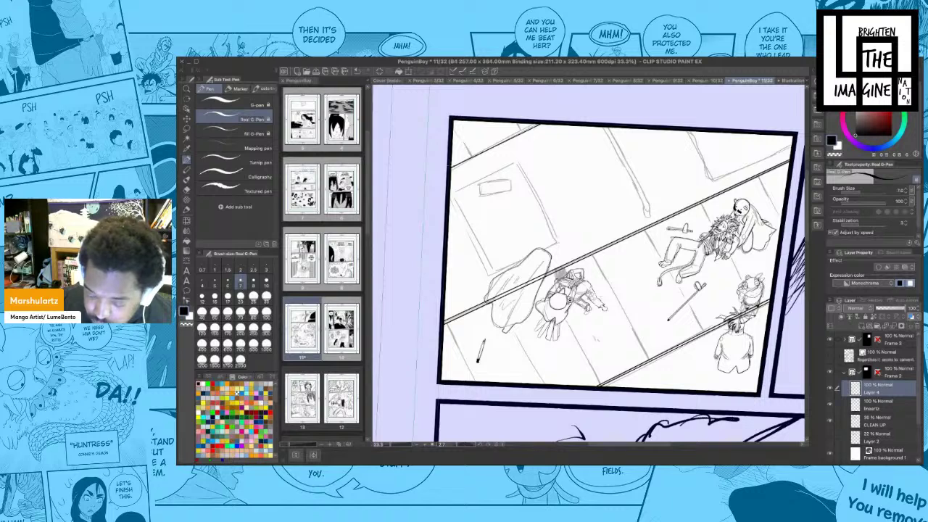
click(451, 168)
shift+click(554, 114)
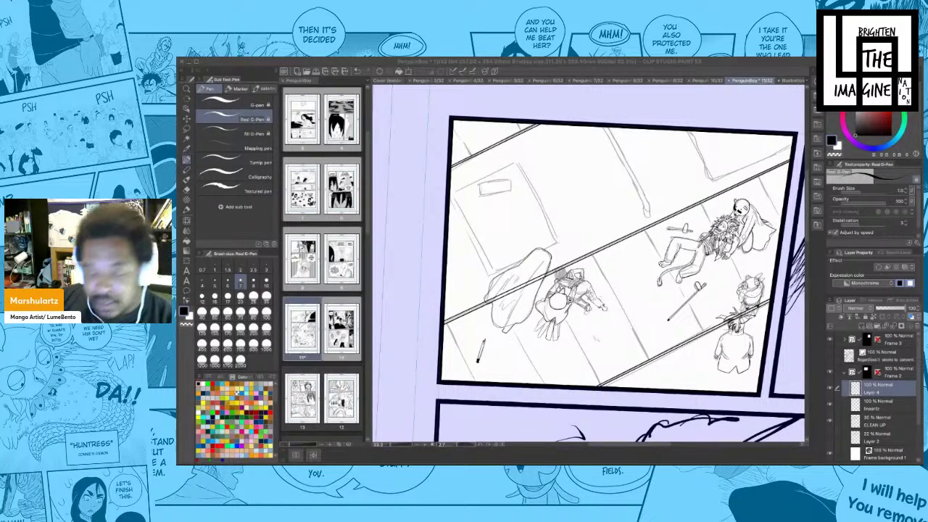
- Ink the two cross seams of the floorboards beside and below the crouching figures, between the diagonal seams
click(589, 300)
drag(606, 318, 628, 311)
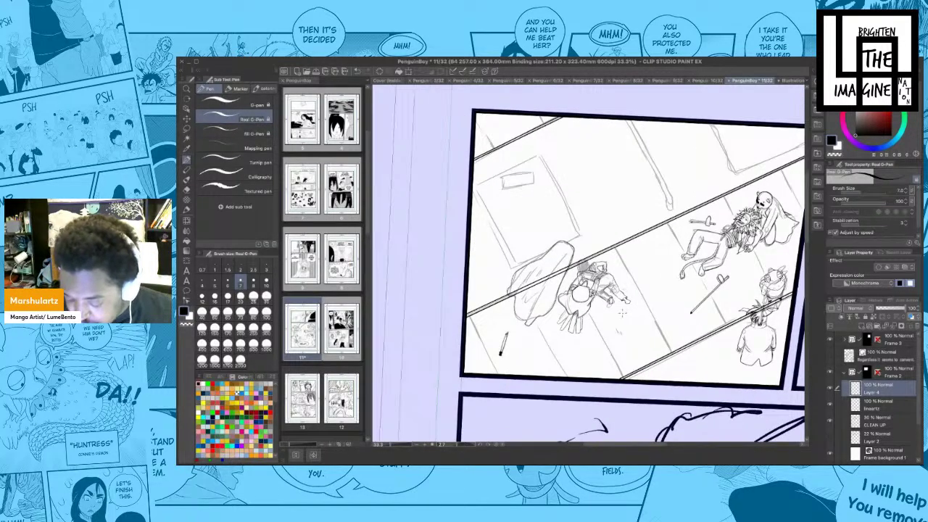
scroll(624, 313, up, 1)
mouse_move(678, 338)
mouse_down()
mouse_move(621, 294)
mouse_move(599, 325)
mouse_move(612, 356)
mouse_move(626, 354)
mouse_up()
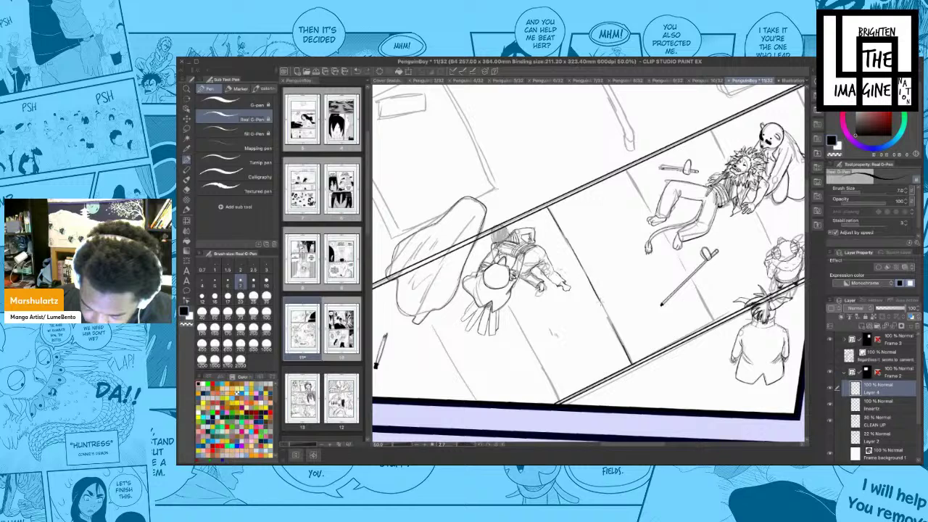
drag(510, 307, 558, 402)
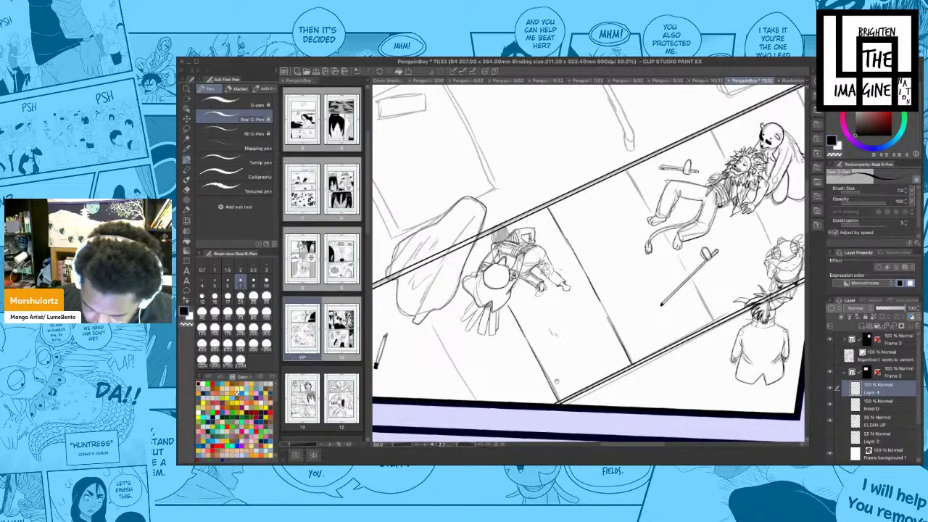
- Ink the floorboard cross seam below the large draped shape, redrawing it until it follows the sketch
drag(456, 347, 514, 299)
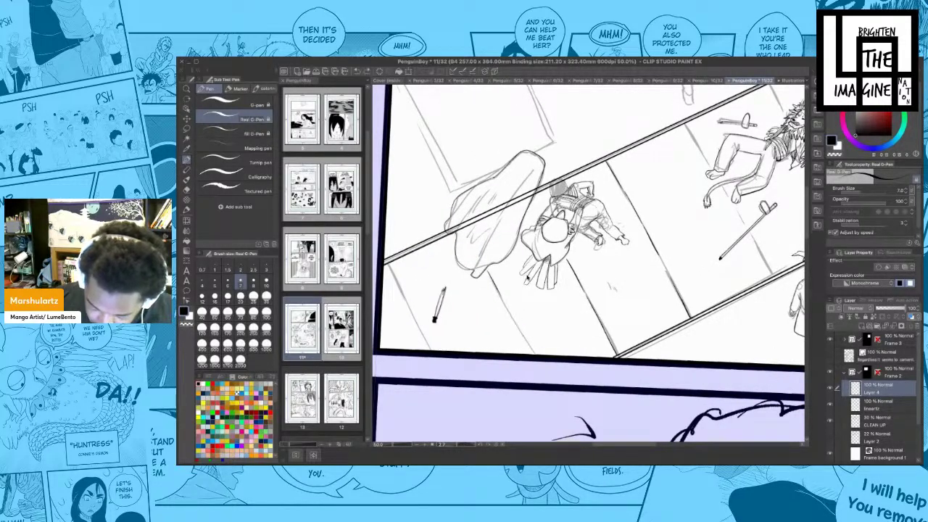
drag(444, 239, 473, 283)
key(ctrl+z)
mouse_move(444, 239)
mouse_down()
mouse_move(507, 359)
mouse_move(546, 307)
mouse_up()
- Ink the floorboard cross seam passing behind the lying maned figure's legs, undoing and redrawing strokes until it fits
drag(652, 260, 456, 347)
drag(566, 177, 624, 290)
key(ctrl+z)
key(ctrl+z)
key(ctrl+z)
drag(595, 229, 617, 273)
key(ctrl+z)
drag(598, 232, 647, 335)
- Ink the remaining floorboard cross seams around the bear-headed figure near the panel's right border
drag(697, 313, 622, 340)
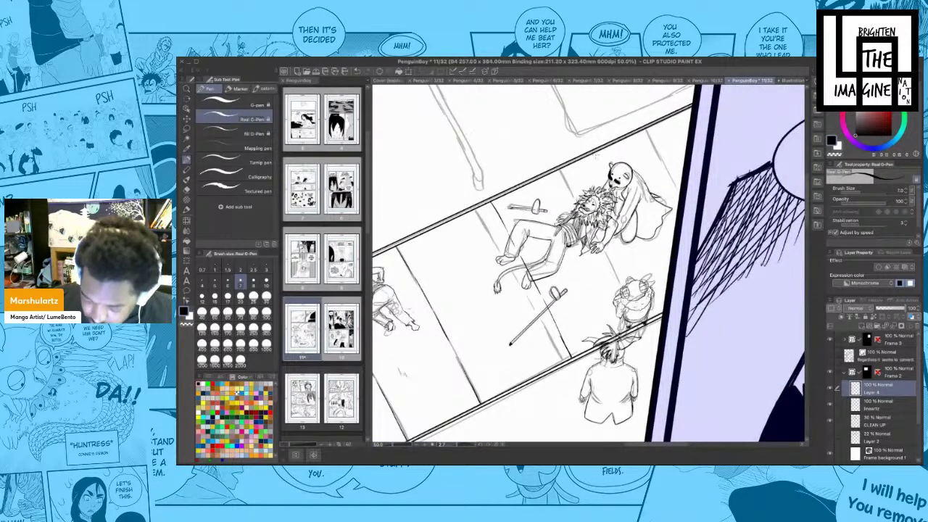
drag(591, 155, 613, 193)
key(ctrl+z)
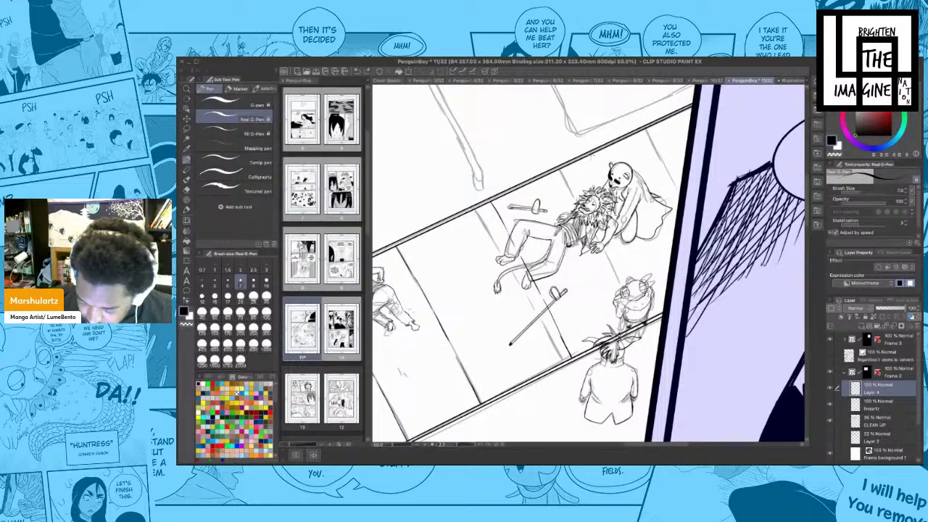
drag(591, 154, 661, 296)
drag(670, 119, 683, 144)
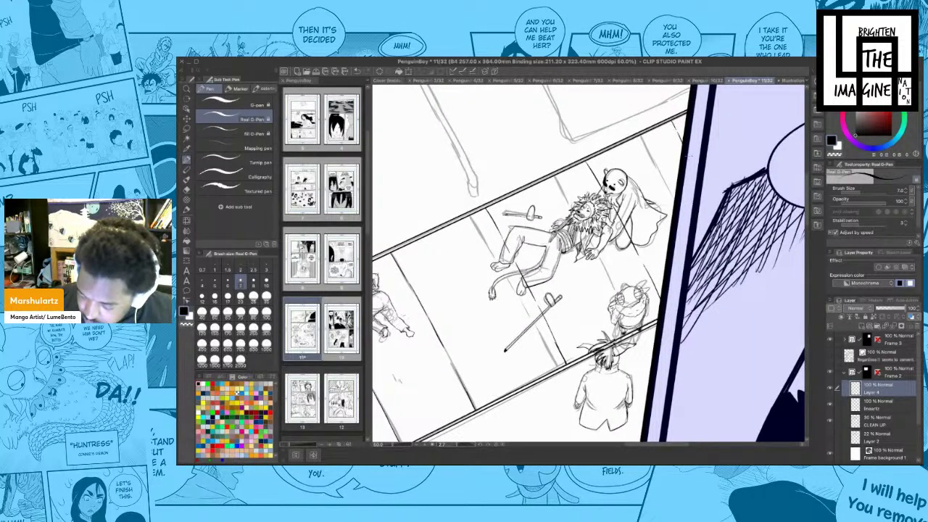
- Ink both long sides and the rounded end of the narrow pole hanging from the panel's upper border
mouse_move(595, 247)
mouse_down()
mouse_move(629, 305)
mouse_move(663, 297)
mouse_move(791, 202)
mouse_move(772, 265)
mouse_move(741, 302)
mouse_move(712, 372)
mouse_up()
drag(609, 127, 618, 192)
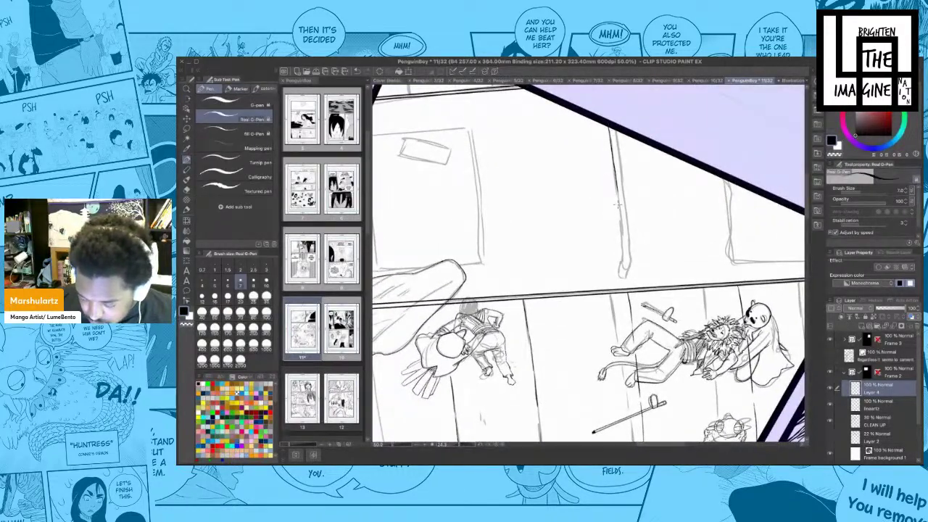
key(ctrl+z)
mouse_move(610, 127)
mouse_down()
mouse_move(625, 278)
mouse_move(628, 216)
mouse_up()
key(ctrl+z)
key(ctrl+z)
key(ctrl+z)
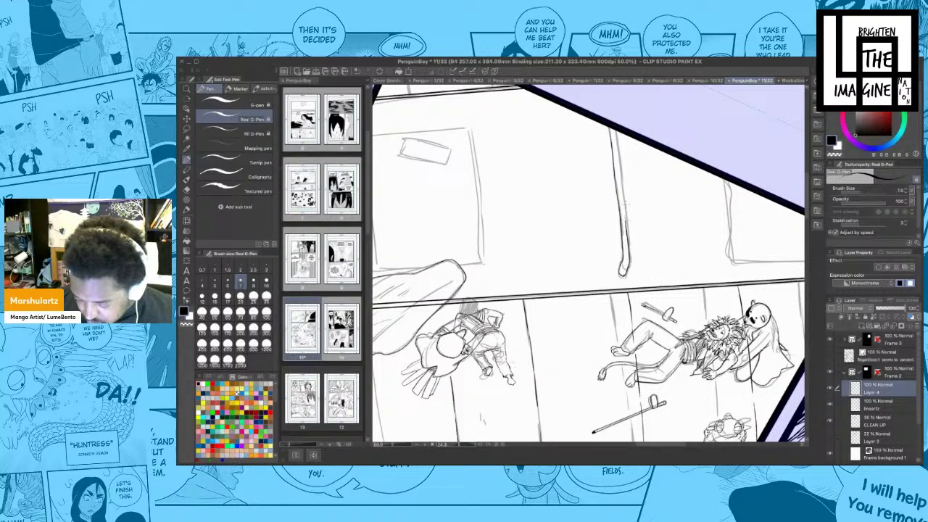
drag(614, 129, 628, 229)
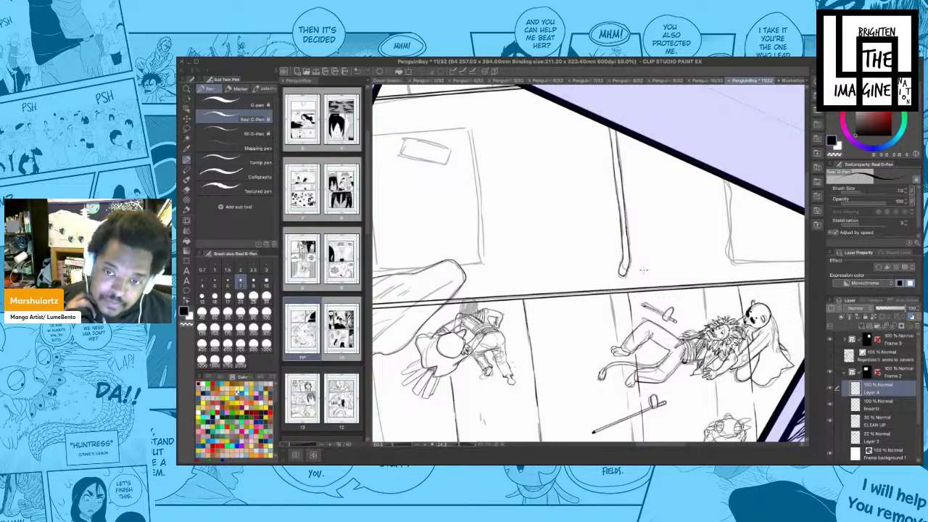
- Ink the large square above the draped shape and the small tilted rectangle inside it
drag(763, 250, 654, 254)
mouse_move(616, 178)
mouse_down()
mouse_move(615, 248)
mouse_move(638, 264)
mouse_move(758, 263)
mouse_move(764, 247)
mouse_up()
drag(636, 276, 695, 279)
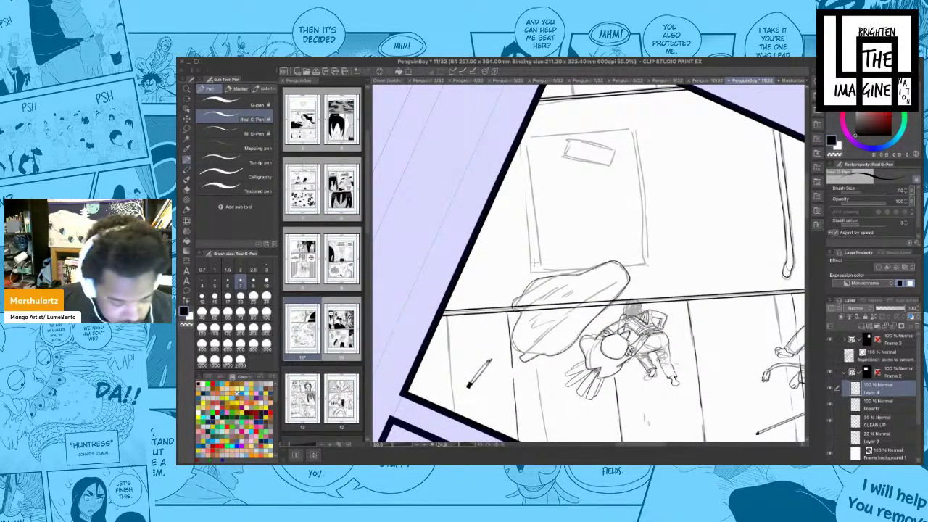
drag(536, 264, 528, 140)
drag(527, 139, 541, 272)
mouse_move(538, 271)
mouse_down()
mouse_move(648, 262)
mouse_move(635, 129)
mouse_move(529, 140)
mouse_up()
key(ctrl+z)
mouse_move(634, 129)
mouse_down()
mouse_move(526, 137)
mouse_move(565, 142)
mouse_move(562, 158)
mouse_move(600, 165)
mouse_move(617, 155)
mouse_move(615, 142)
mouse_move(566, 139)
mouse_move(613, 165)
mouse_up()
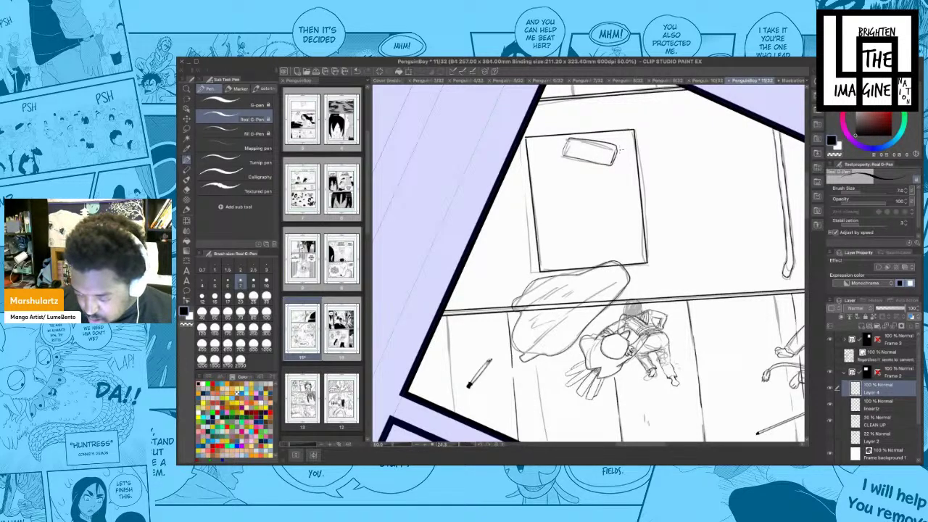
- Erase the floor edge lines crossing the draped shape and the crouching figure using the Hard eraser
mouse_move(649, 203)
mouse_down()
mouse_move(629, 211)
mouse_move(632, 201)
mouse_up()
key(e)
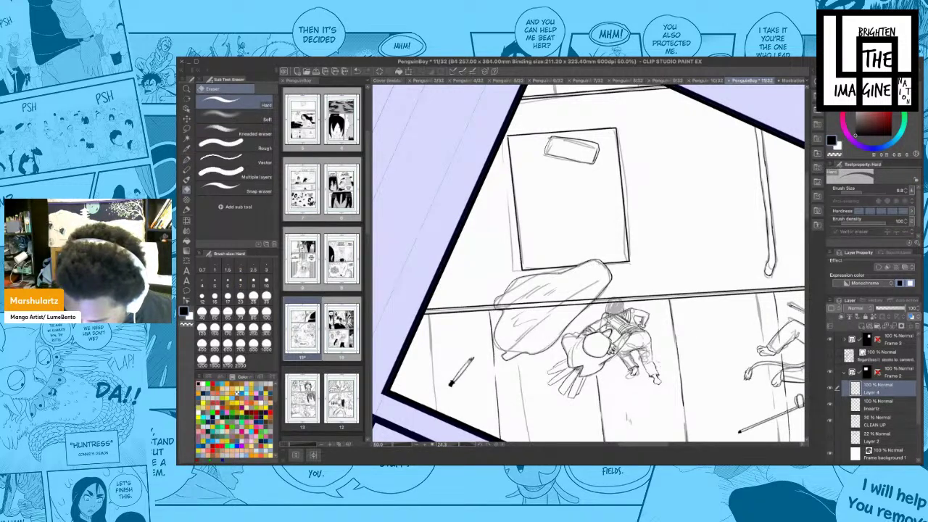
drag(631, 283, 623, 271)
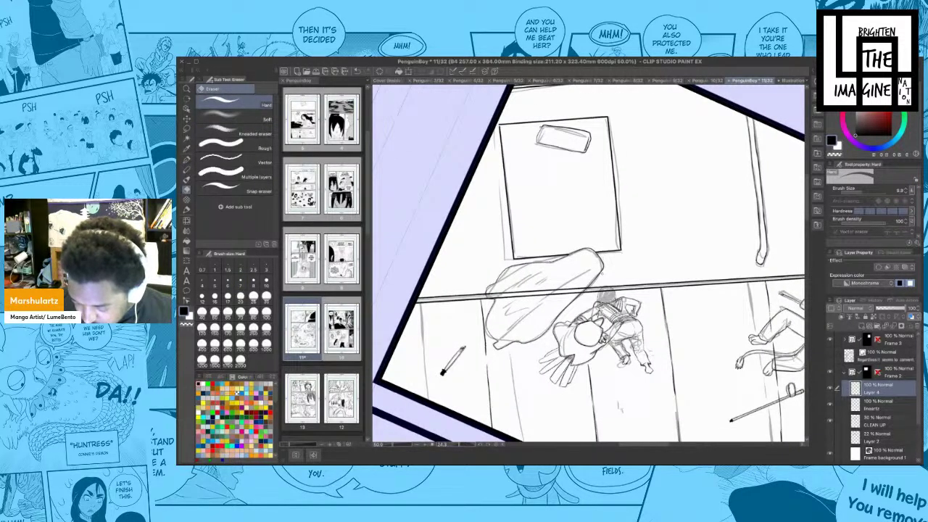
drag(620, 324, 638, 314)
drag(555, 286, 605, 278)
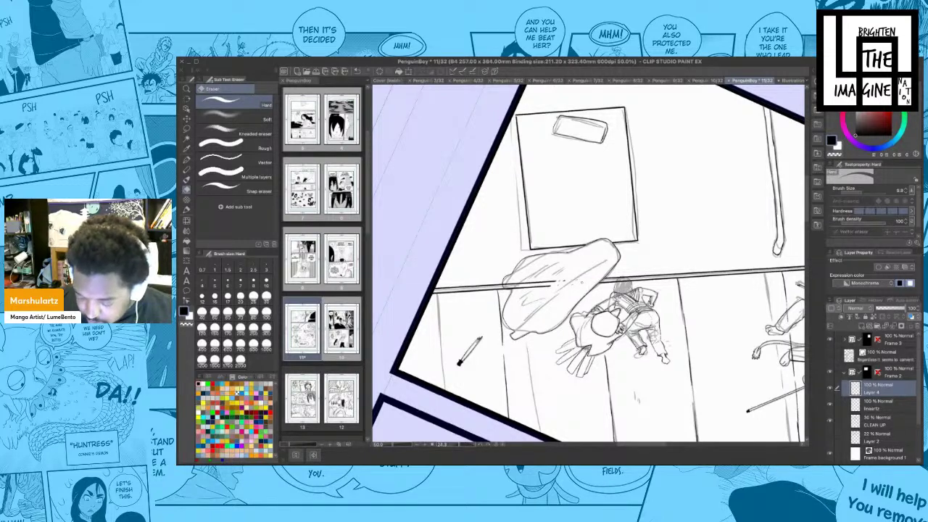
drag(541, 288, 516, 289)
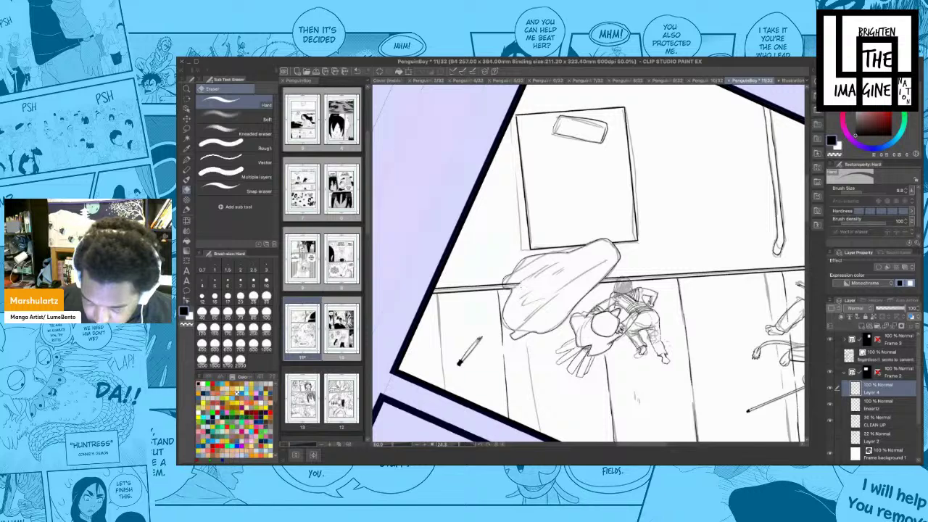
mouse_move(504, 284)
mouse_down()
mouse_move(524, 284)
mouse_move(488, 273)
mouse_up()
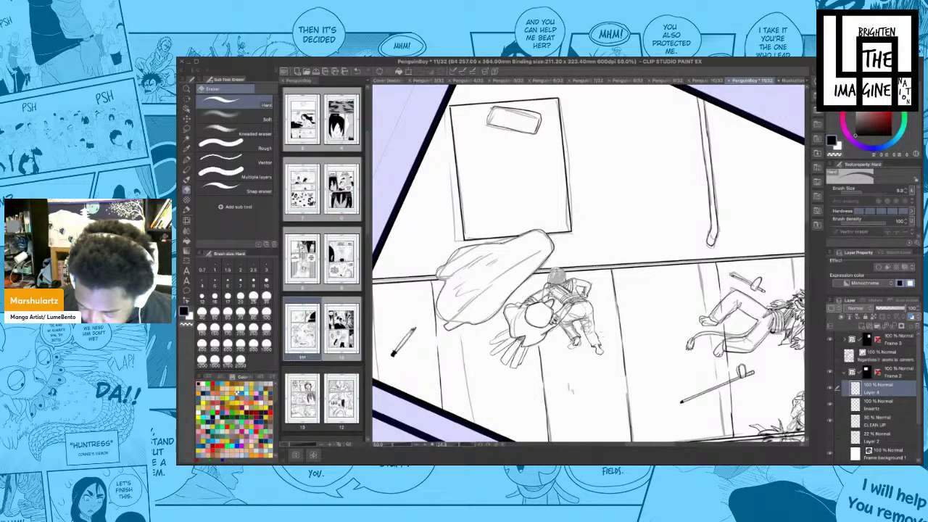
- Erase the floor seams overlapping the lying maned figure, the bear-headed figure and the figures at the lower floor edge
drag(557, 276, 371, 261)
drag(649, 288, 653, 326)
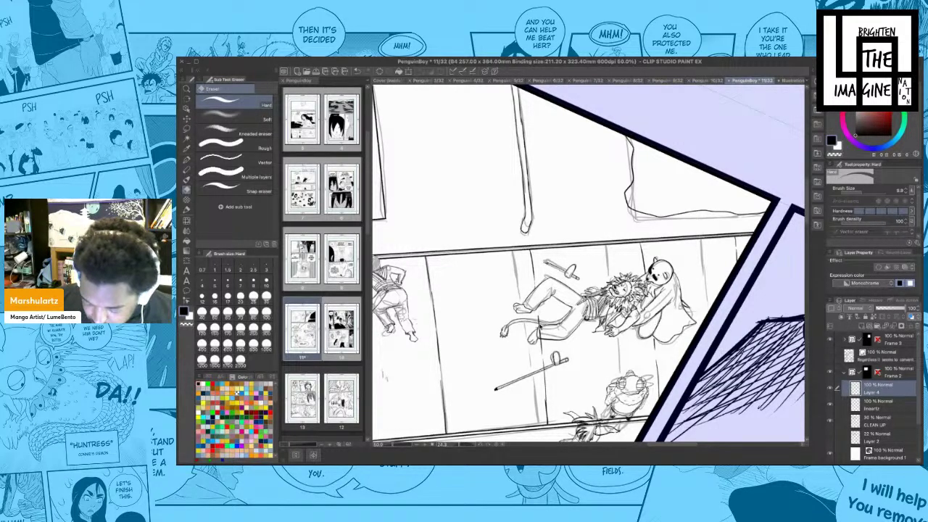
mouse_move(541, 323)
mouse_down()
mouse_move(566, 320)
mouse_move(608, 268)
mouse_up()
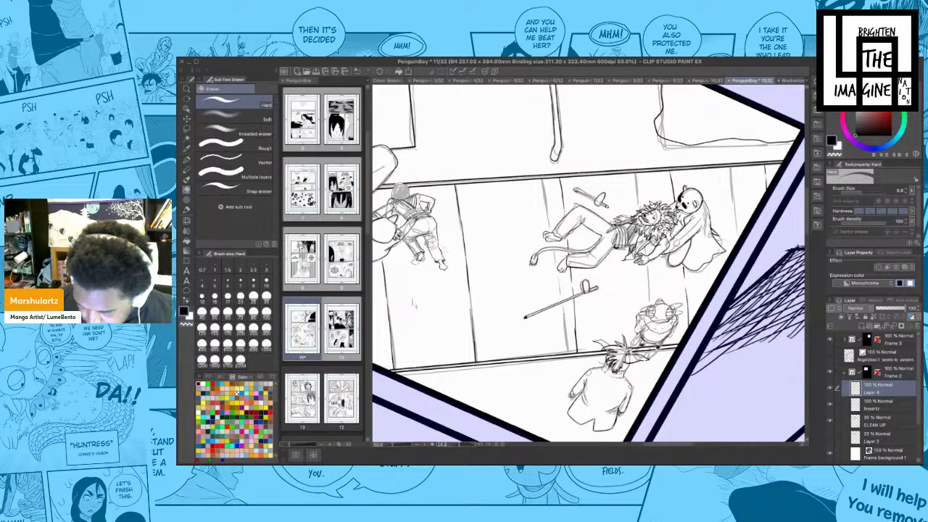
mouse_move(647, 351)
mouse_down()
mouse_move(762, 361)
mouse_move(752, 381)
mouse_move(782, 325)
mouse_up()
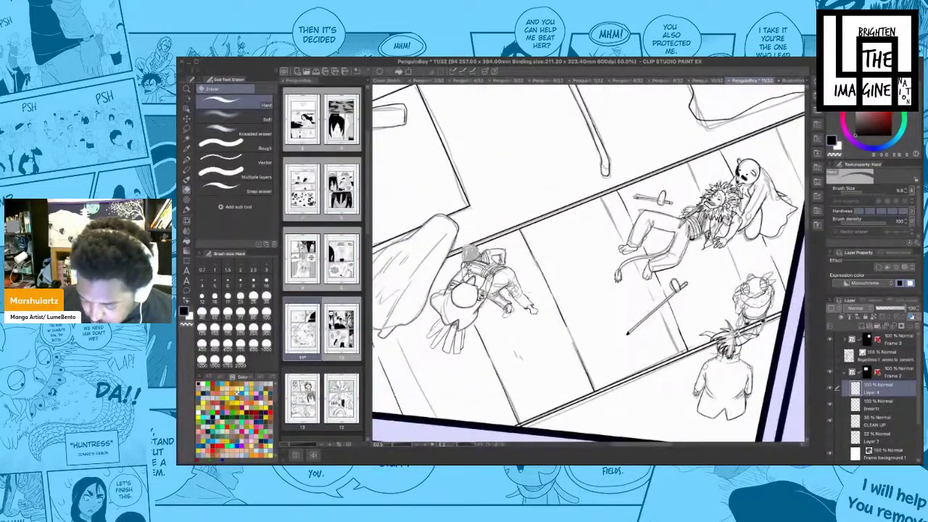
scroll(685, 351, down, 1)
drag(685, 351, 668, 358)
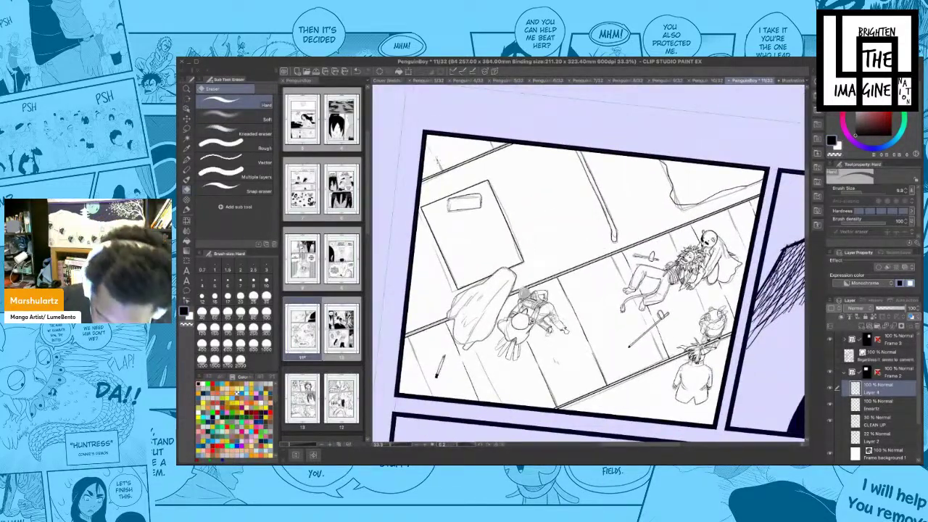
- Thicken the upper ends of the floorboard cross seams with tapered strokes of the G-pen at size 10
key(p)
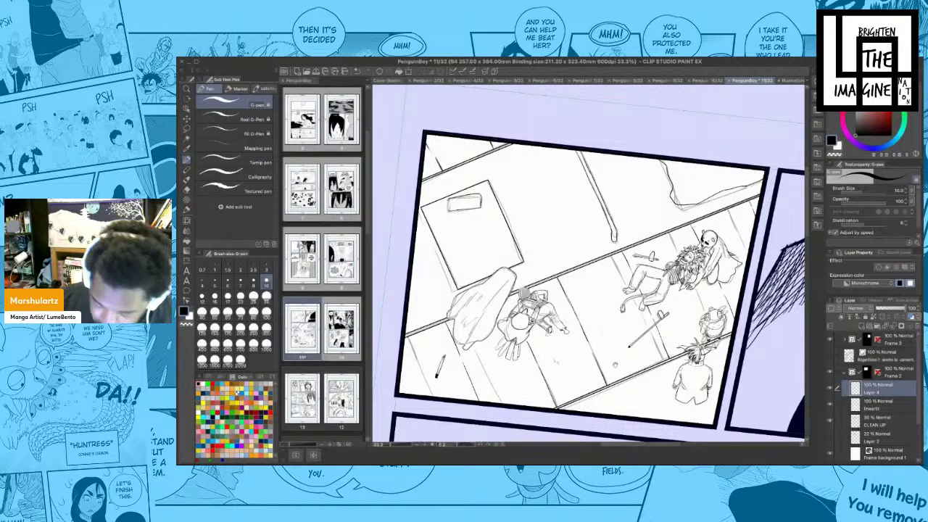
drag(615, 365, 608, 350)
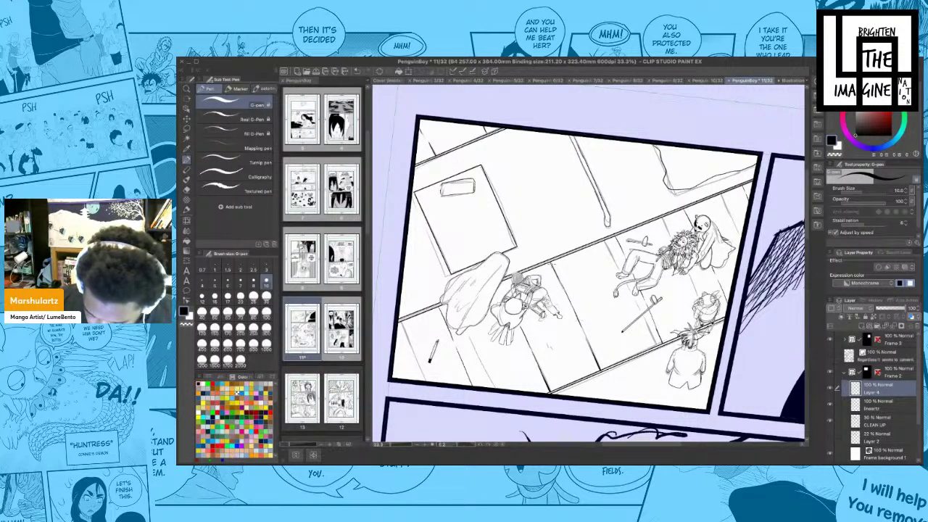
drag(552, 262, 563, 289)
drag(440, 308, 452, 339)
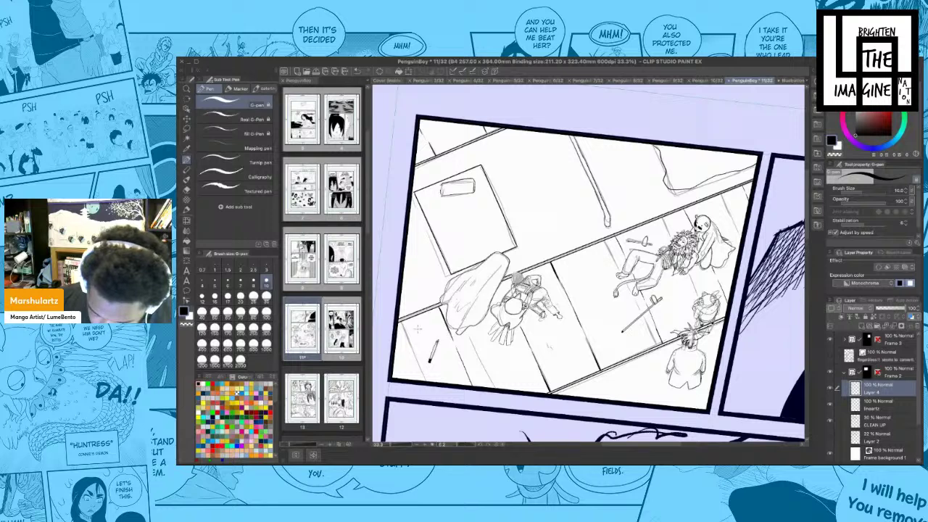
drag(434, 300, 405, 307)
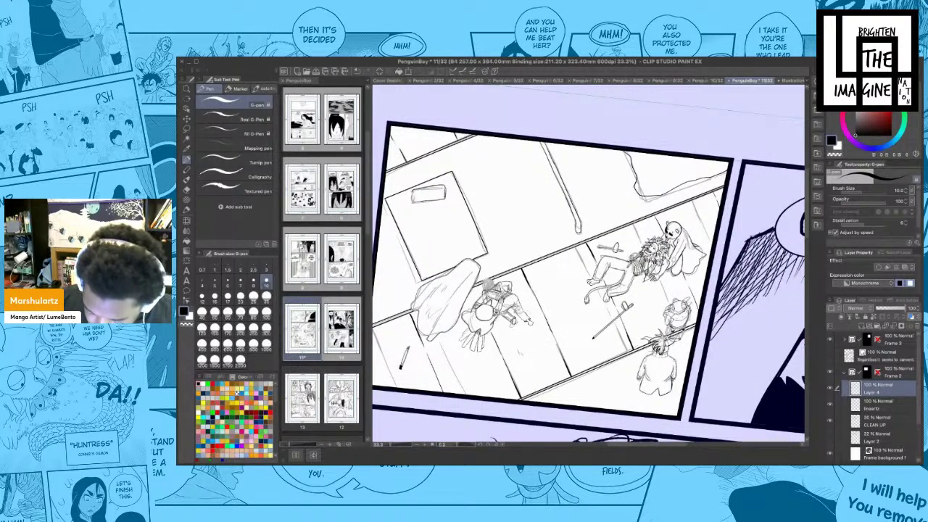
drag(655, 215, 666, 237)
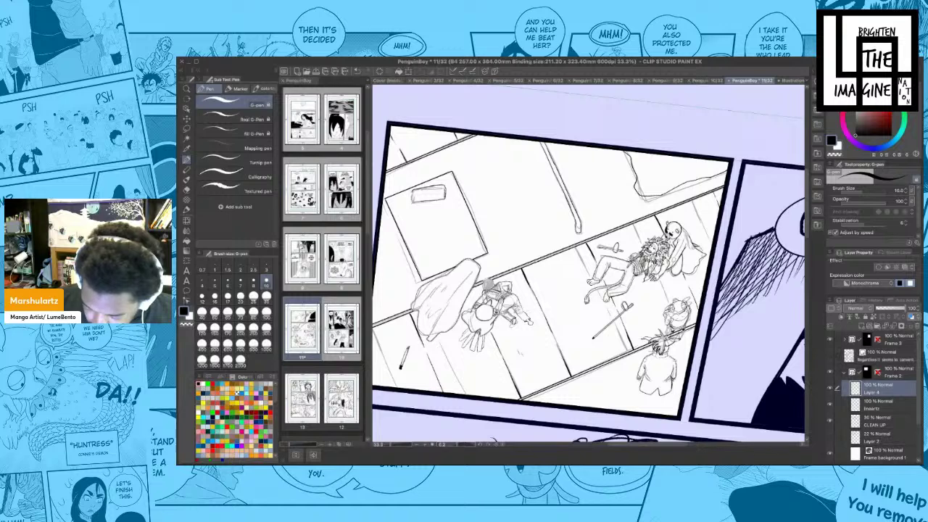
drag(711, 188, 718, 207)
drag(743, 320, 763, 326)
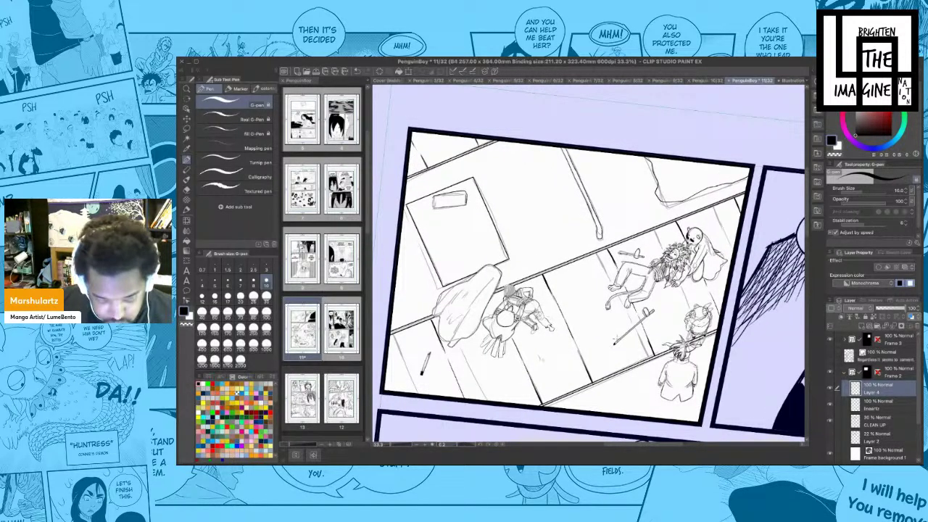
- Hide the CLEAN UP sketch layer and merge Layer 4 down into the line art layer of Frame 2
click(247, 118)
click(873, 405)
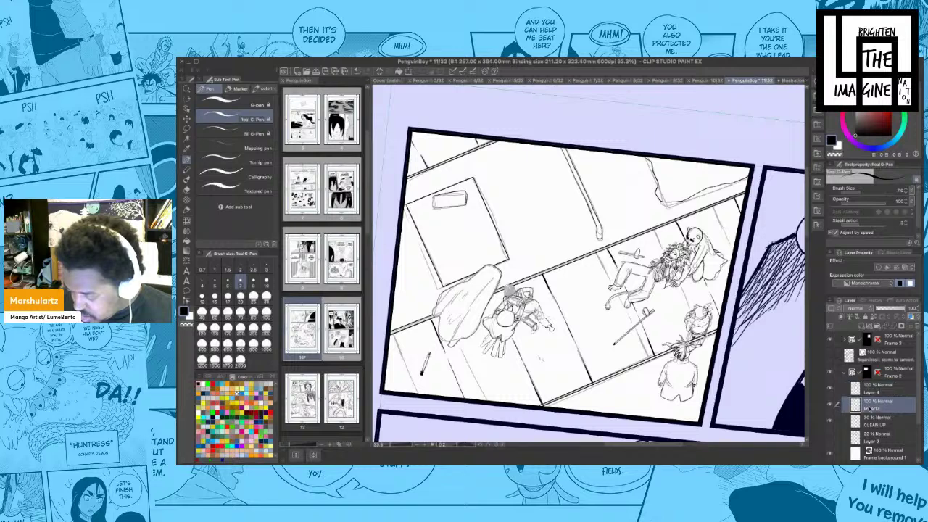
click(831, 421)
click(871, 386)
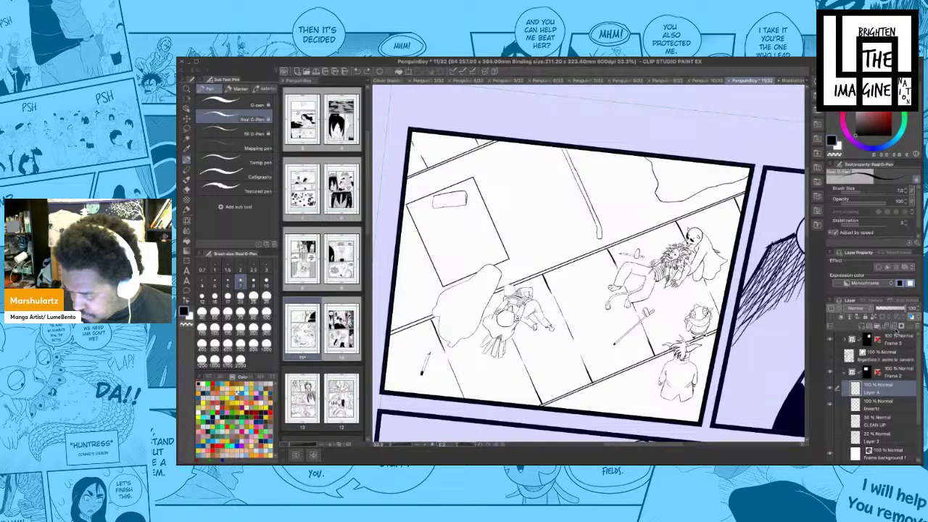
click(895, 330)
click(832, 389)
click(832, 389)
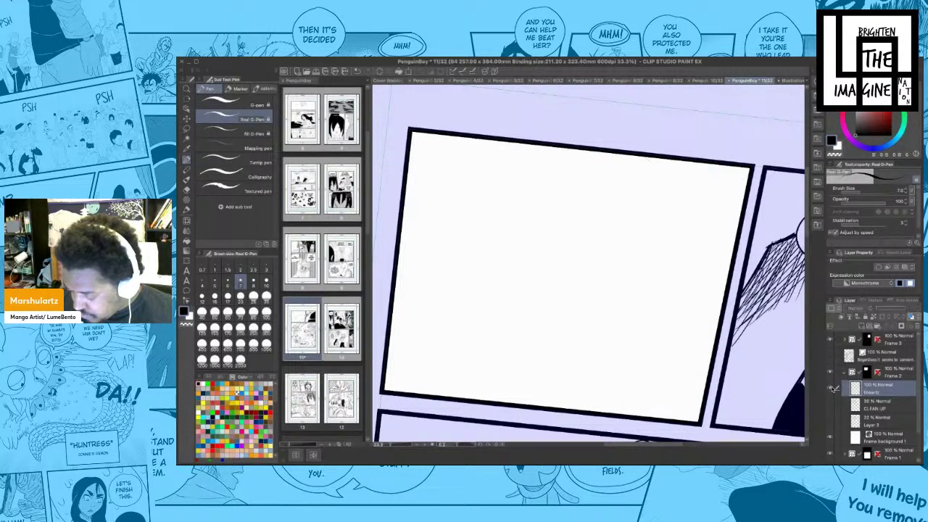
- Scatter short texture ticks across the ground and floorboards with the G-pen and fill G-Pen, using the floor on page 7 as reference
drag(597, 336, 624, 320)
click(236, 103)
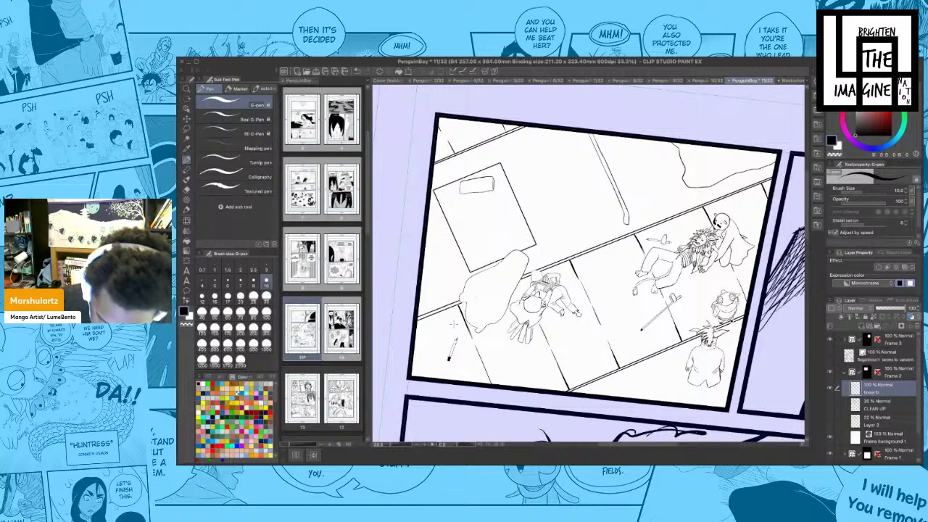
click(547, 81)
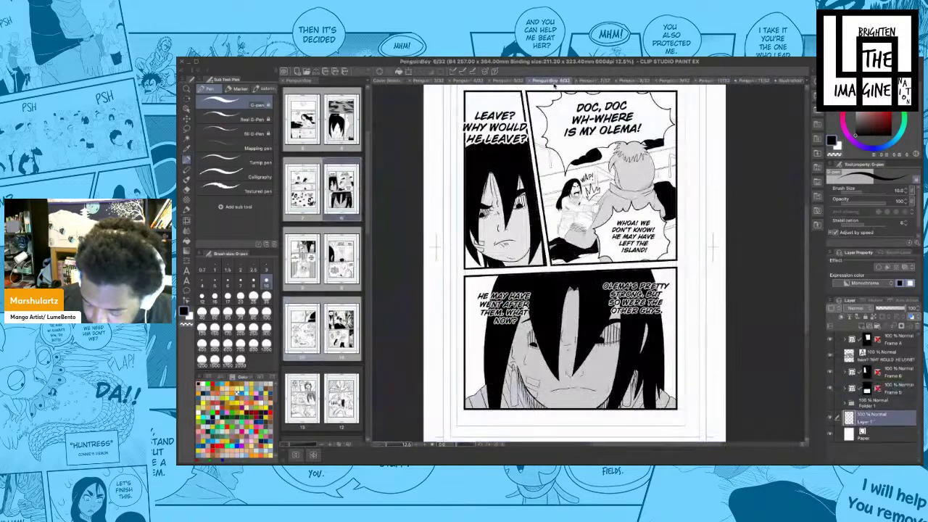
click(591, 81)
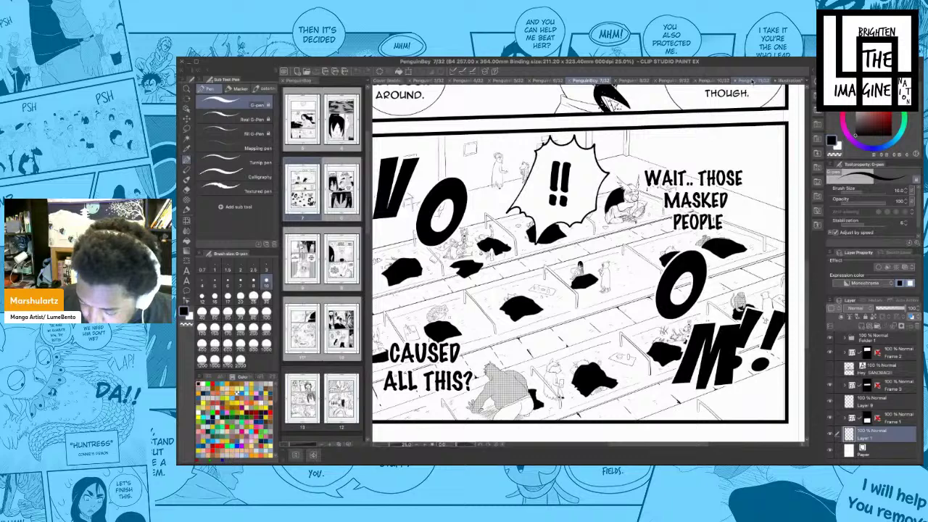
click(754, 80)
drag(573, 214, 585, 221)
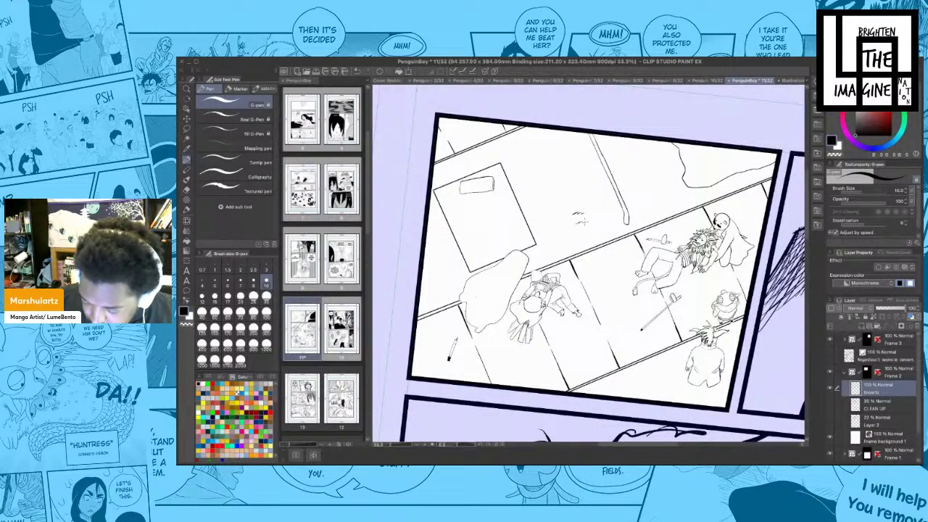
mouse_move(431, 285)
mouse_down()
mouse_move(443, 284)
mouse_move(443, 297)
mouse_up()
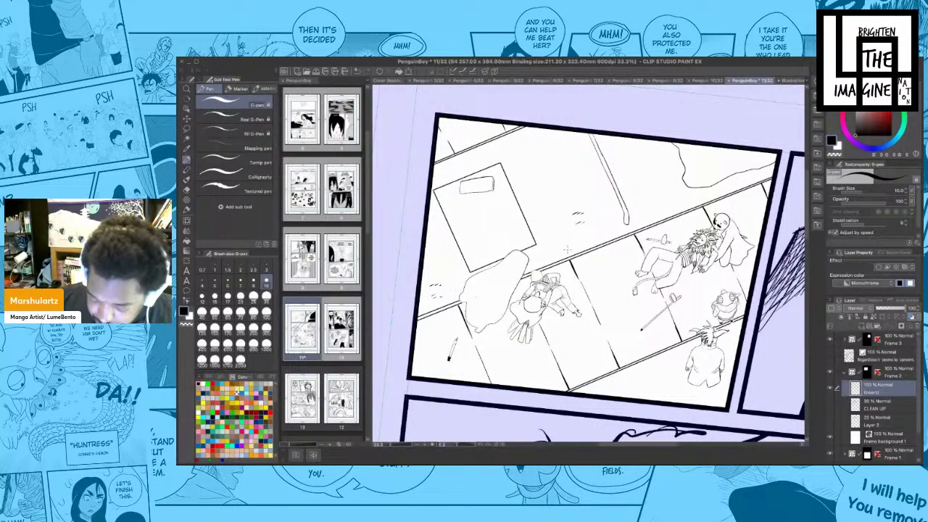
mouse_move(638, 186)
mouse_down()
mouse_move(648, 183)
mouse_move(640, 174)
mouse_up()
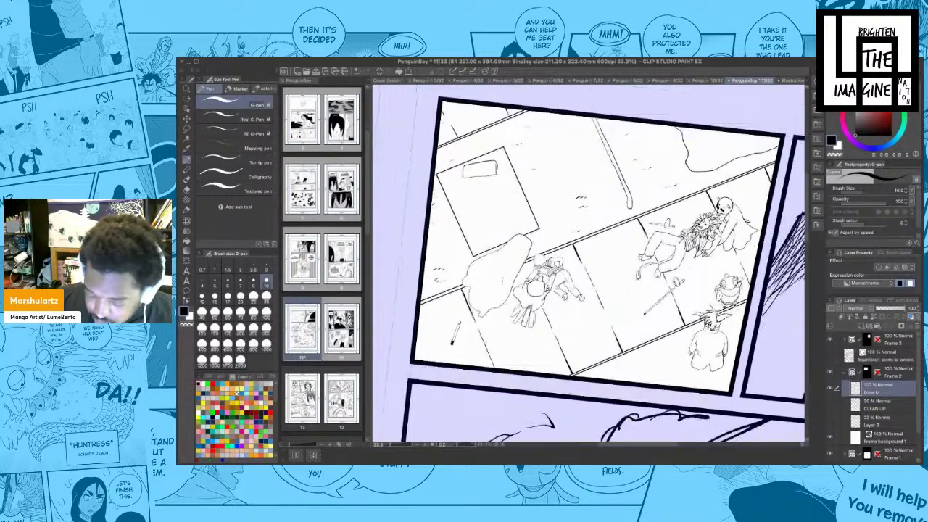
scroll(623, 224, down, 2)
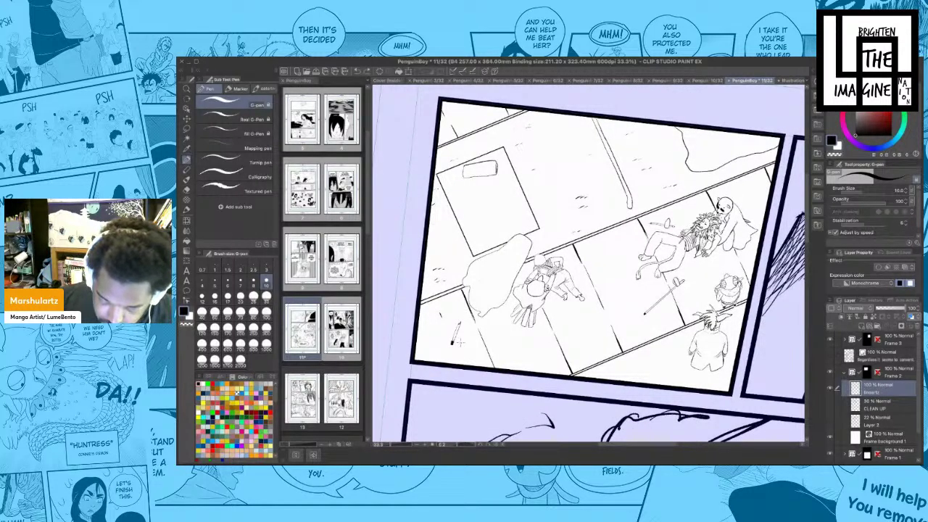
key(p)
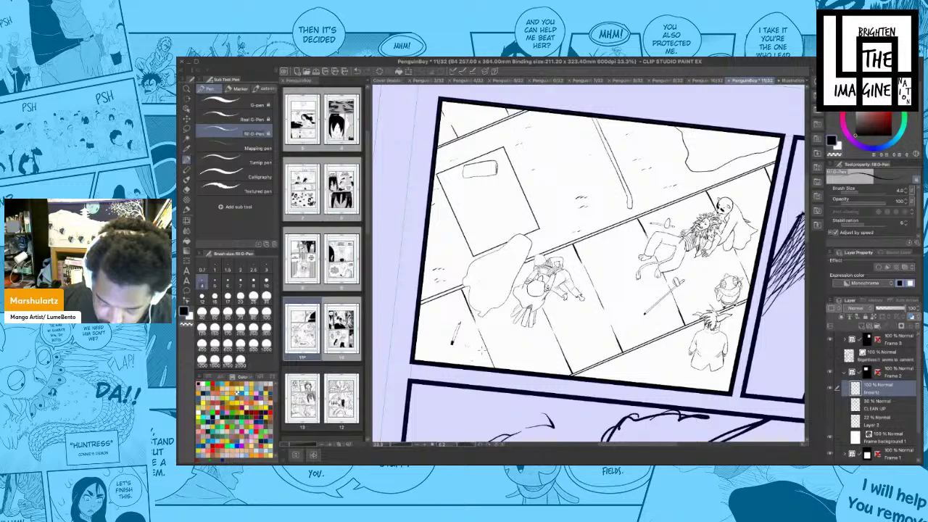
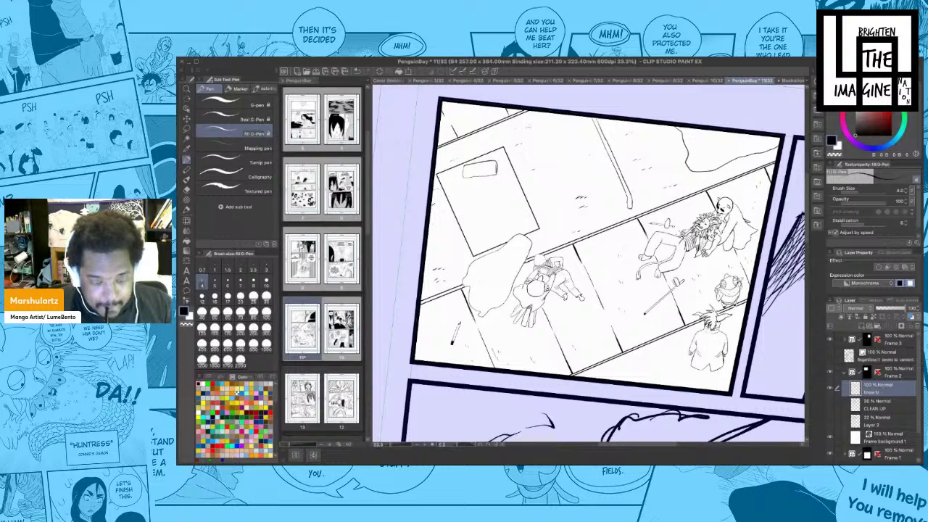
- Draw rounded puddle outlines beside the lying maned figure and the crouching figure with the fill G-Pen
mouse_move(690, 215)
mouse_down()
mouse_move(673, 234)
mouse_move(691, 271)
mouse_move(704, 260)
mouse_move(686, 251)
mouse_up()
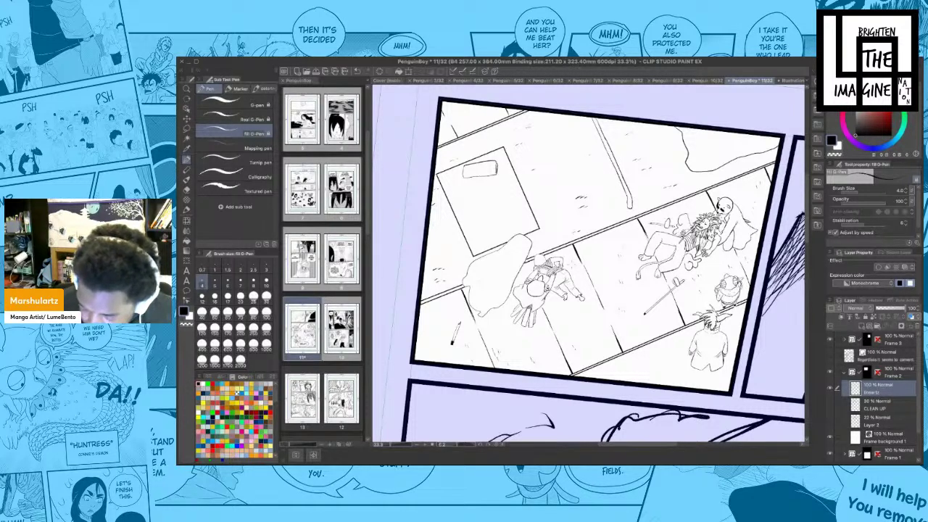
mouse_move(569, 264)
mouse_down()
mouse_move(577, 271)
mouse_move(582, 259)
mouse_move(587, 281)
mouse_move(577, 283)
mouse_move(582, 274)
mouse_move(575, 285)
mouse_up()
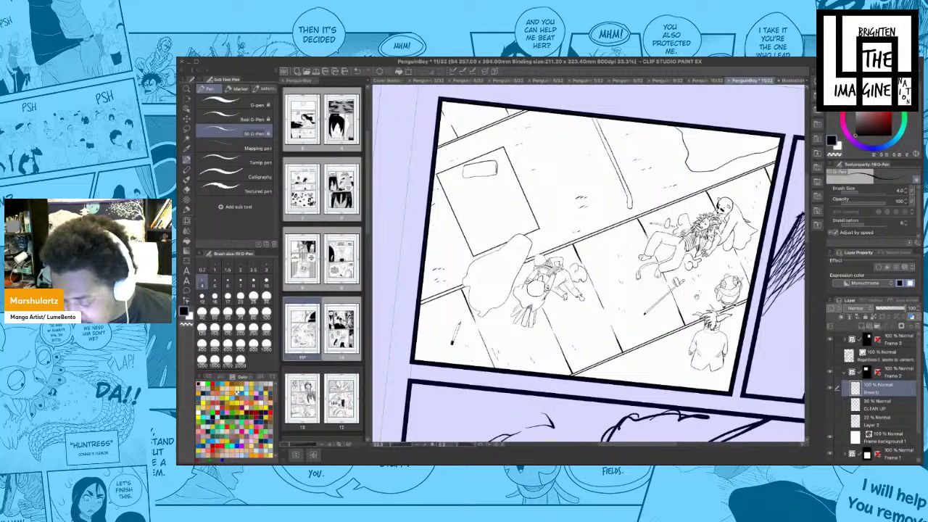
drag(696, 297, 739, 330)
- Select the maned figure's trousers and the crouching figure's head area, fill them with black, and clear the selection
scroll(664, 314, up, 2)
key(w)
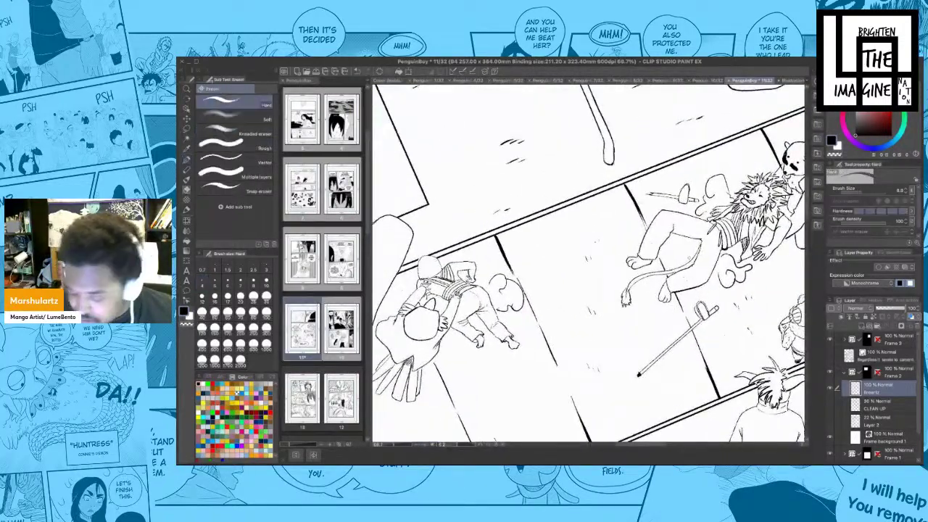
click(648, 251)
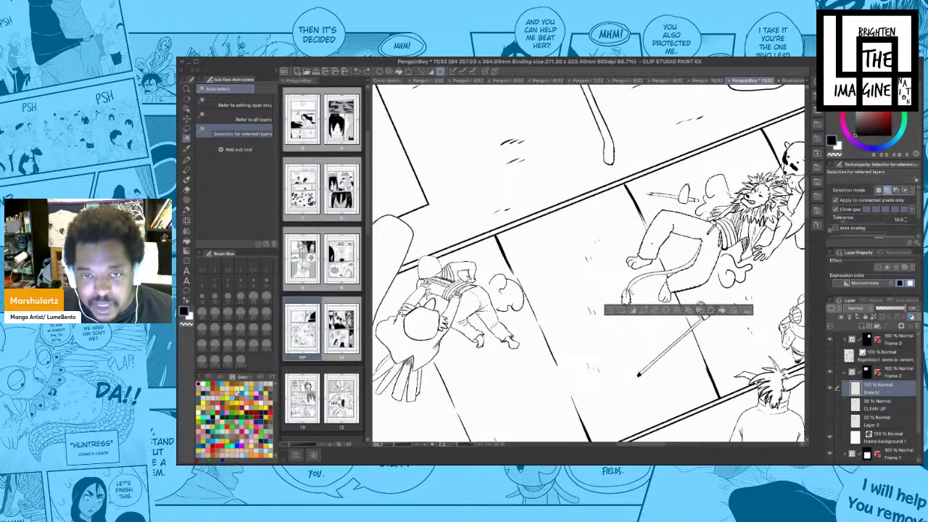
key(m)
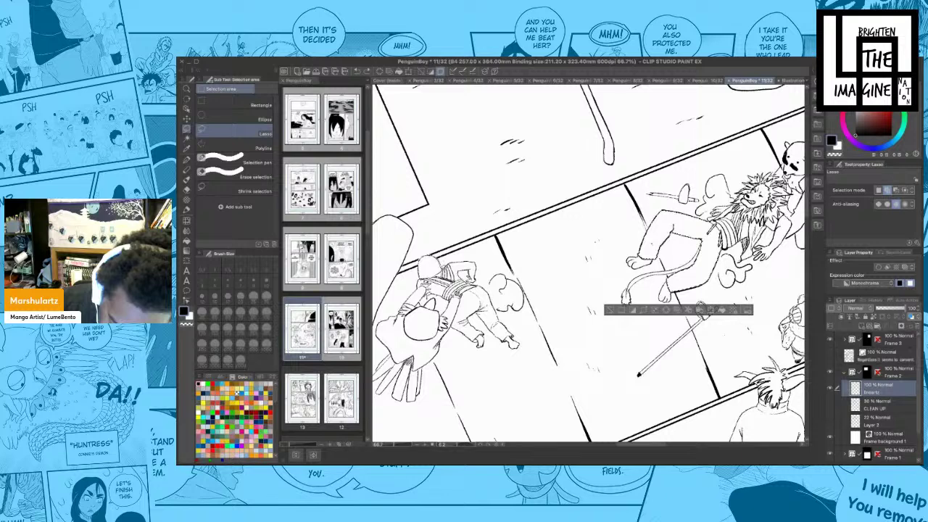
drag(438, 263, 444, 266)
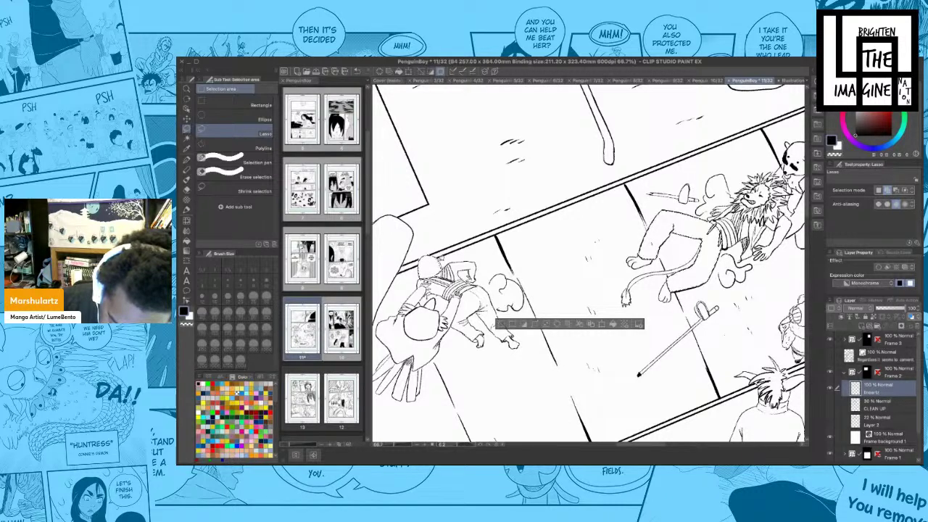
click(614, 324)
key(ctrl+d)
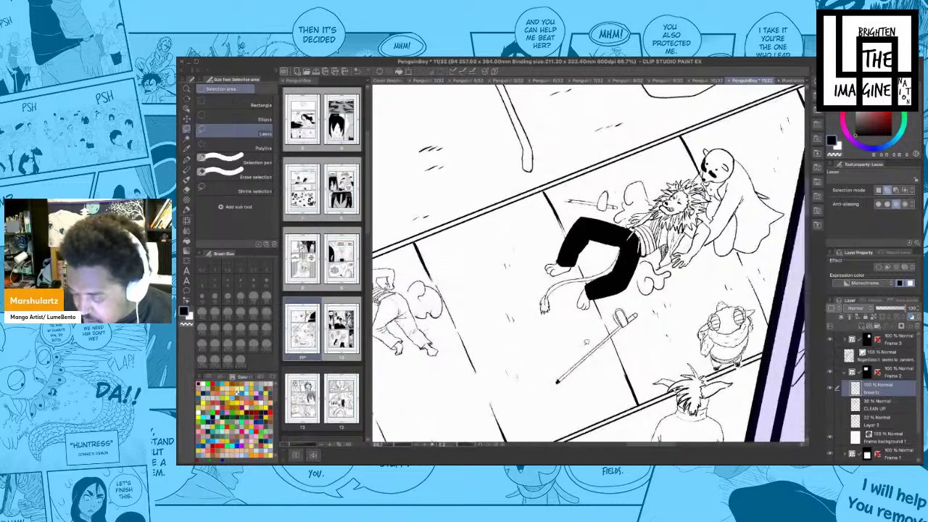
scroll(586, 341, down, 1)
drag(592, 348, 612, 335)
drag(683, 288, 686, 250)
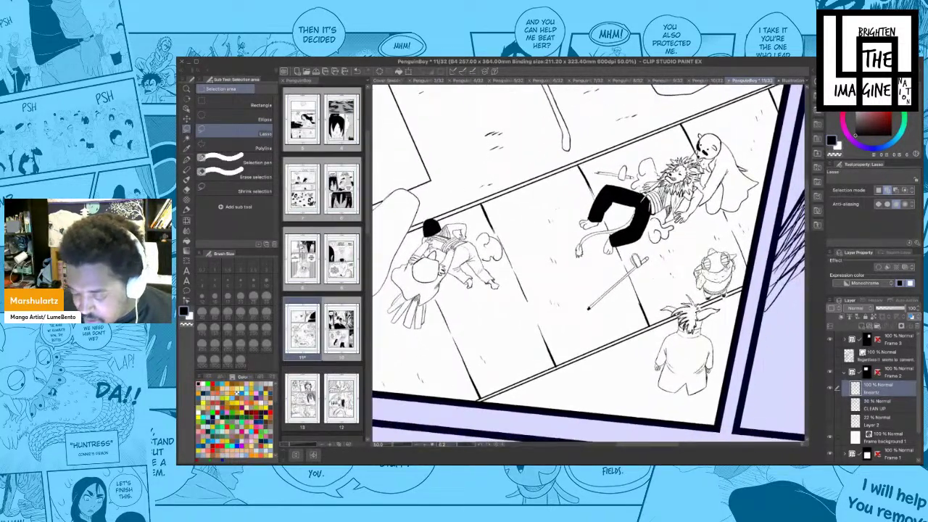
- Look through pages 4 to 7 as reference for the solid blacks and return to page 11
drag(580, 253, 667, 256)
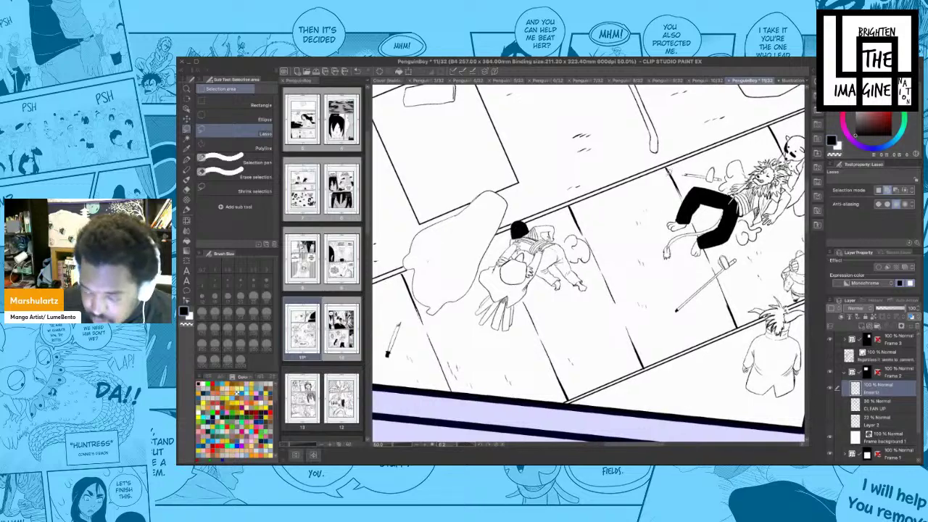
click(473, 81)
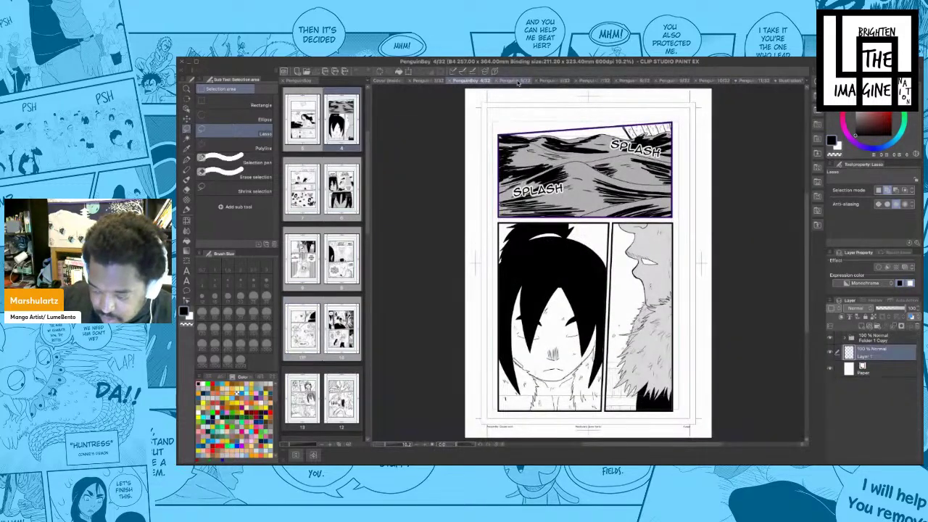
click(521, 81)
click(551, 82)
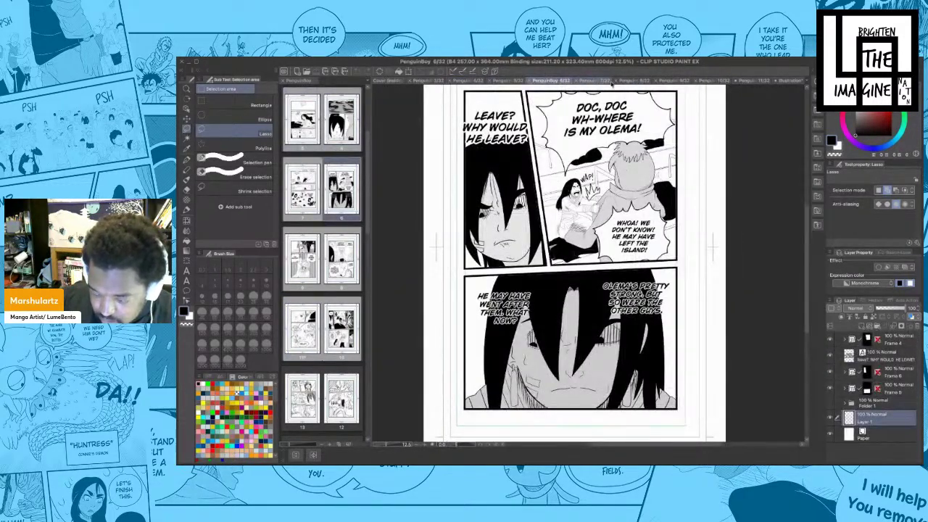
click(620, 81)
drag(616, 109, 577, 221)
click(788, 81)
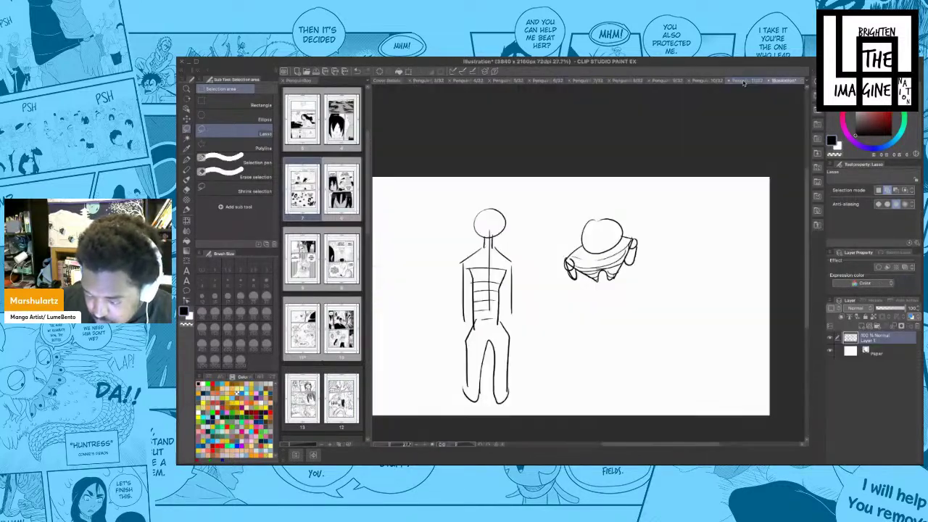
click(746, 82)
- Select the small pointed shape at the round head of the crouching figure with Auto select and fill it with black
scroll(525, 259, up, 4)
scroll(526, 258, down, 1)
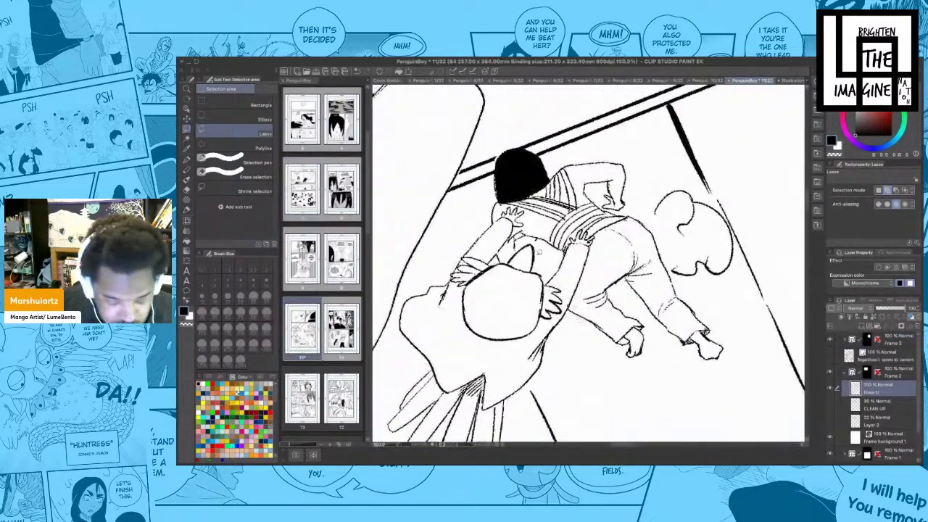
key(w)
click(524, 259)
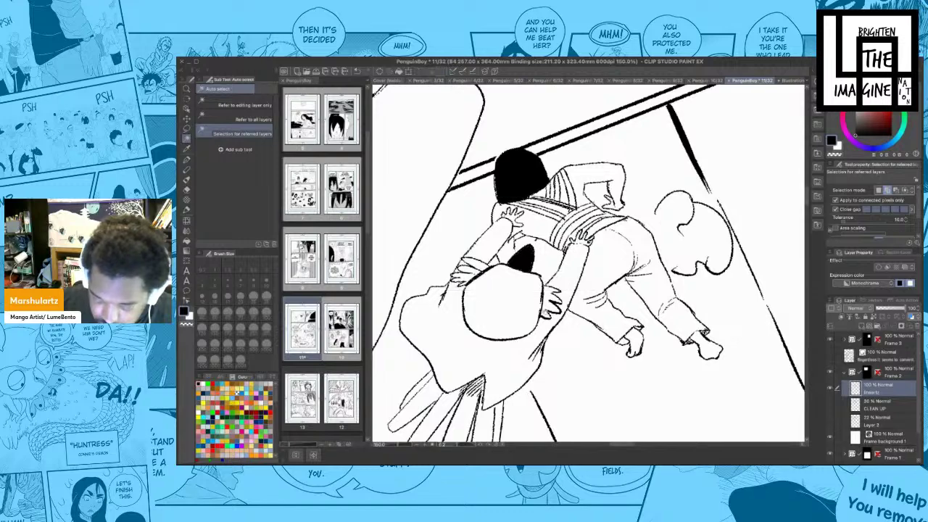
scroll(536, 203, down, 3)
scroll(565, 283, down, 2)
- Hatch a floor shadow beneath the legs of the figure lying beside the crouching one, using short Real G-Pen strokes
mouse_move(533, 316)
mouse_down()
mouse_move(518, 296)
mouse_move(577, 271)
mouse_move(550, 271)
mouse_move(570, 277)
mouse_up()
scroll(573, 298, up, 1)
key(p)
click(235, 117)
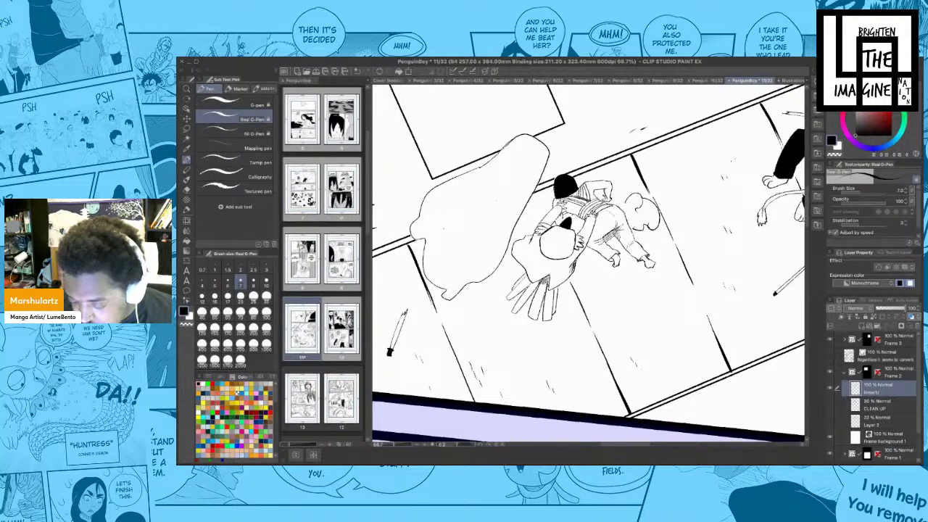
drag(621, 234, 608, 241)
drag(622, 238, 610, 244)
drag(623, 238, 612, 246)
drag(624, 241, 616, 250)
drag(625, 247, 617, 254)
drag(627, 252, 619, 259)
drag(628, 254, 620, 264)
drag(631, 257, 623, 267)
mouse_move(634, 260)
mouse_down()
mouse_move(625, 268)
mouse_move(649, 274)
mouse_up()
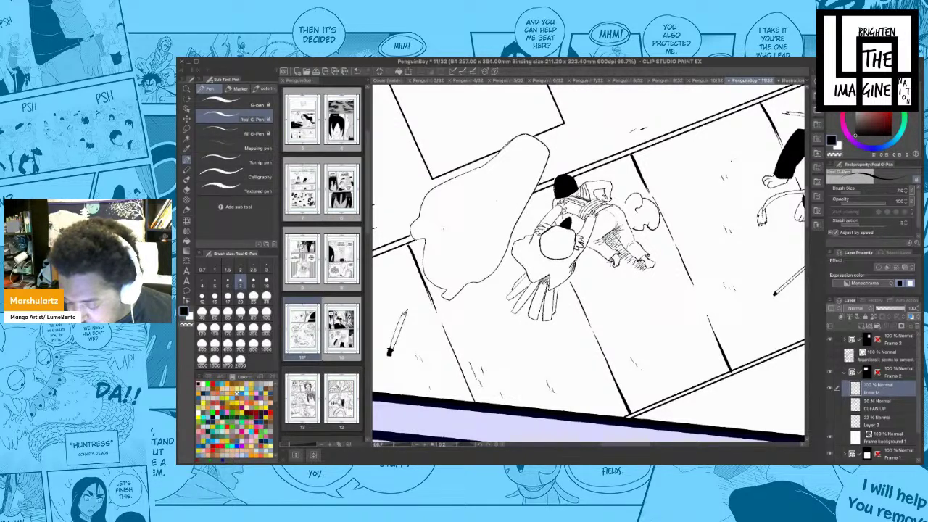
- Rotate the canvas and extend the hatched ground shadow beneath that lying figure's lower body
key(shift+space)
drag(674, 305, 683, 247)
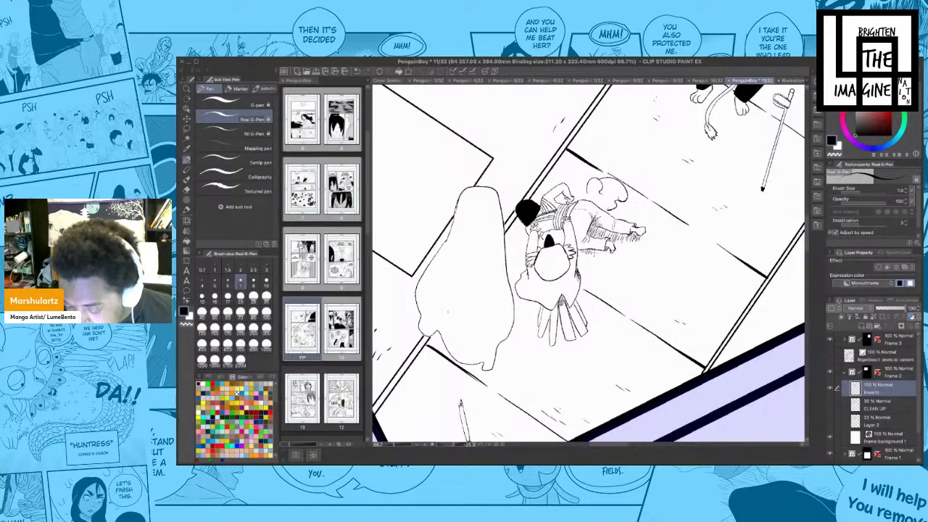
drag(583, 248, 583, 258)
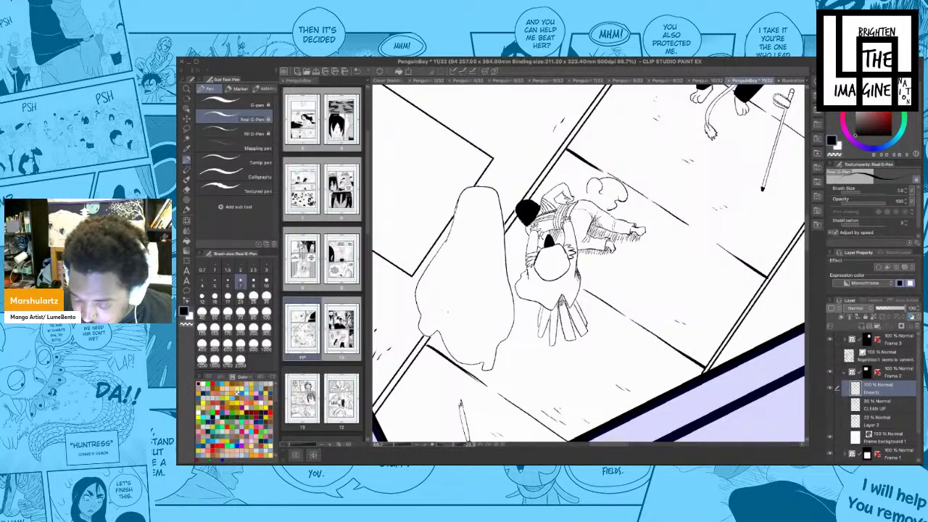
drag(590, 220, 577, 235)
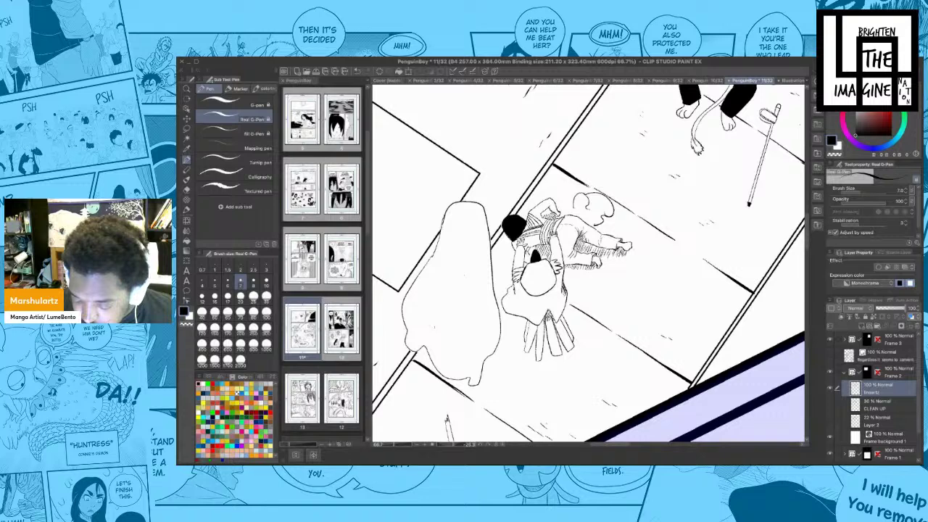
drag(633, 230, 607, 243)
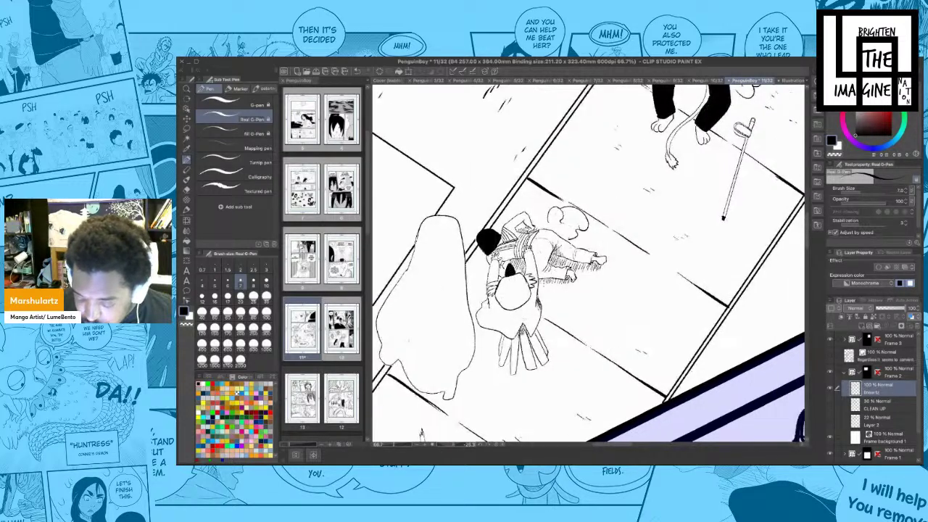
- Hatch the shadows between the maned figure's legs, around its feet and beside its torso with the Real G-Pen
mouse_move(542, 286)
mouse_down()
mouse_move(541, 328)
mouse_move(487, 336)
mouse_move(494, 344)
mouse_up()
drag(616, 218, 471, 367)
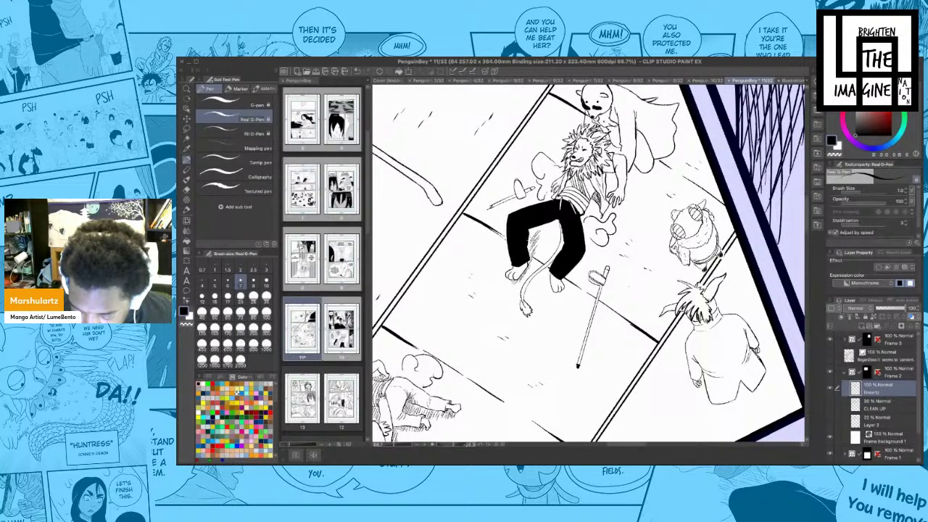
mouse_move(534, 227)
mouse_down()
mouse_move(527, 238)
mouse_move(551, 232)
mouse_move(554, 252)
mouse_up()
drag(559, 248, 546, 271)
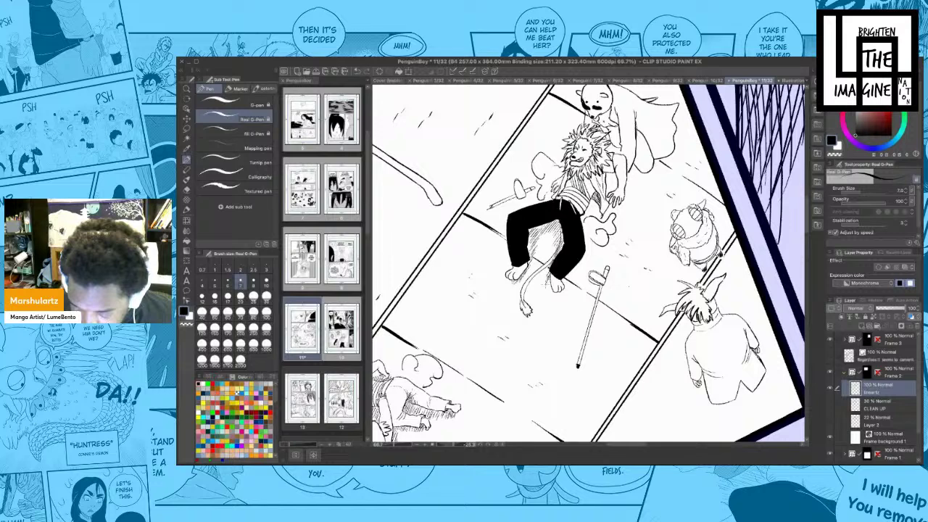
drag(555, 272, 538, 288)
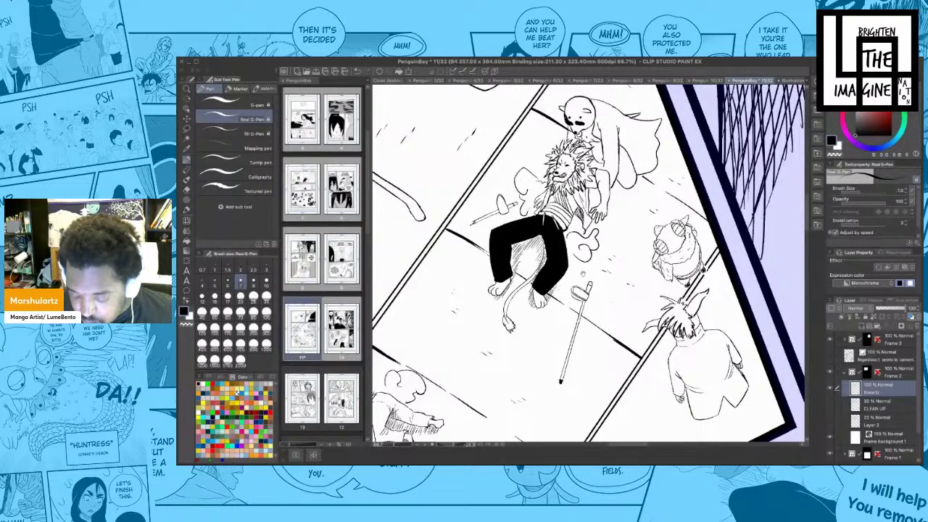
drag(583, 273, 549, 325)
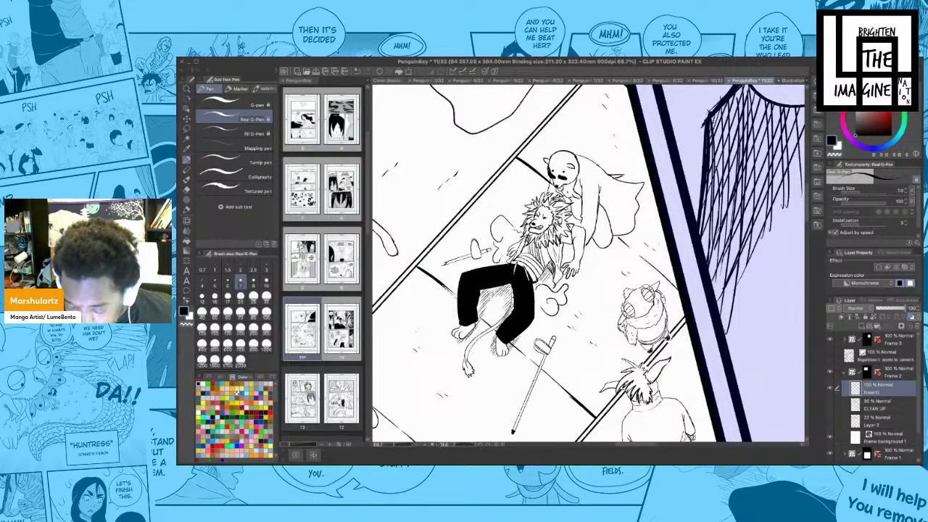
drag(549, 325, 536, 338)
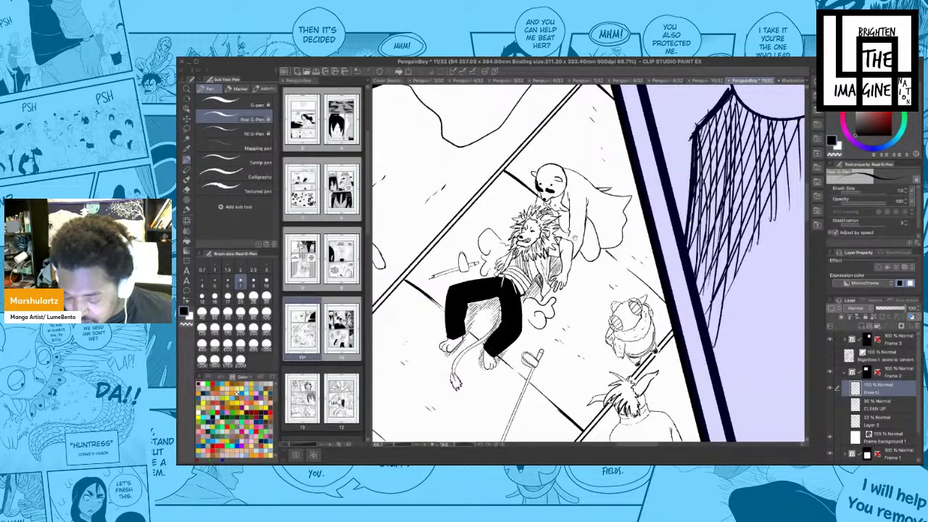
- Lasso the neck and chest area of the caped figure kneeling over the maned one, fill it with black, and clear the selection
drag(575, 238, 572, 279)
key(super+plus)
drag(551, 246, 568, 266)
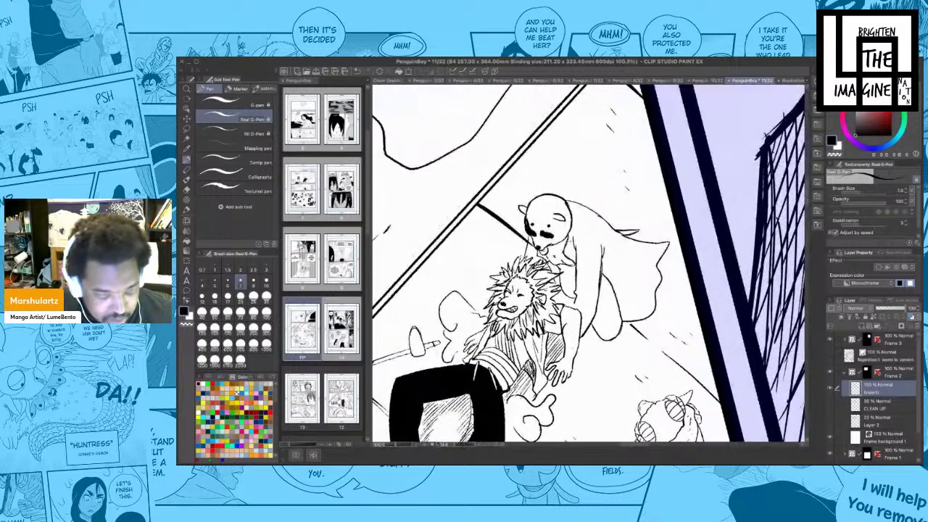
key(w)
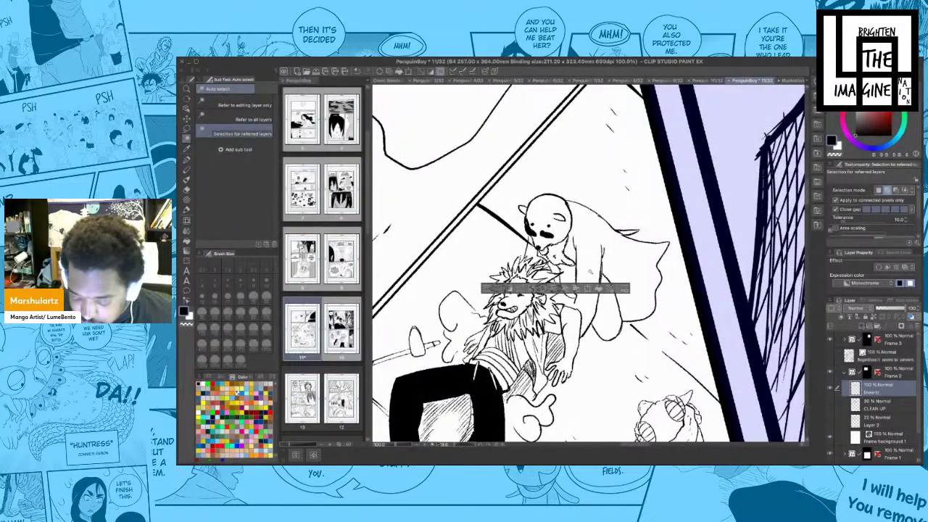
key(ctrl+d)
key(m)
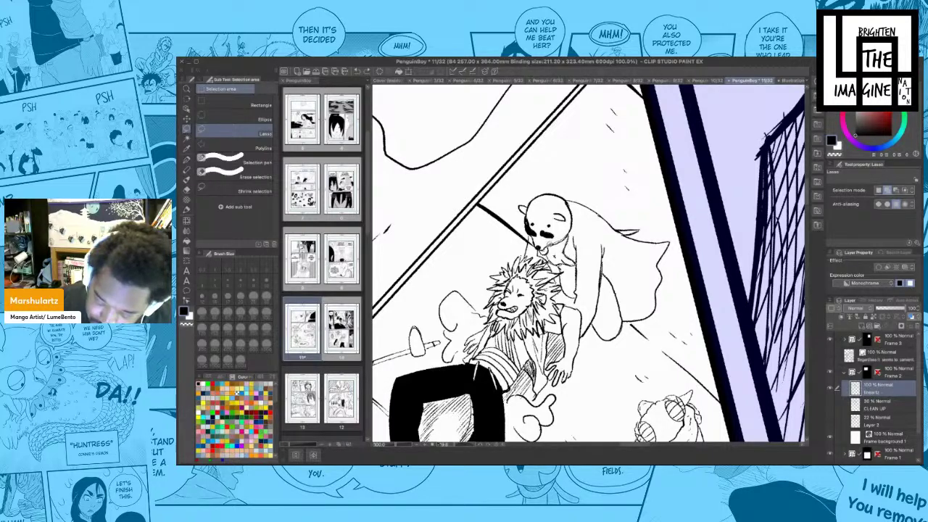
drag(553, 248, 547, 248)
click(599, 287)
click(496, 287)
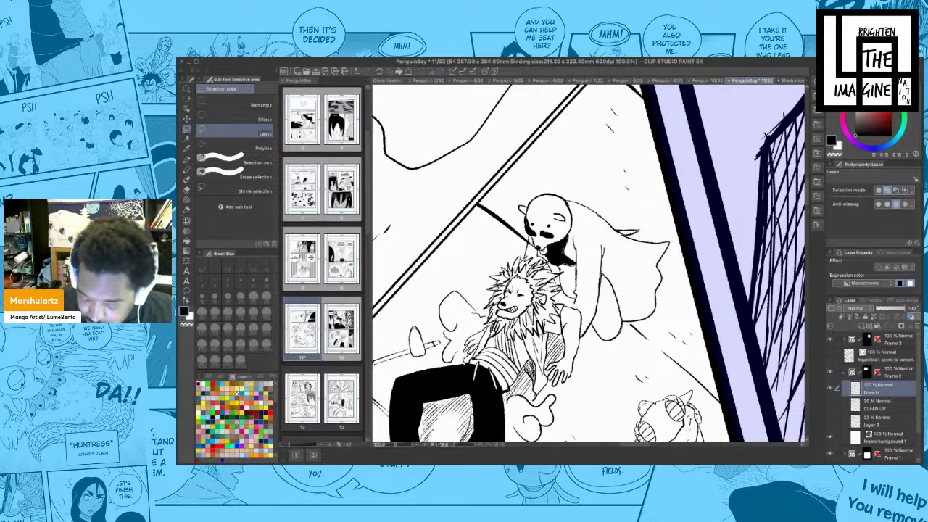
- Select the kneeling caped figure's lower leg area with Auto select, fill it with black, and clear the selection
drag(598, 294, 619, 266)
key(w)
click(592, 268)
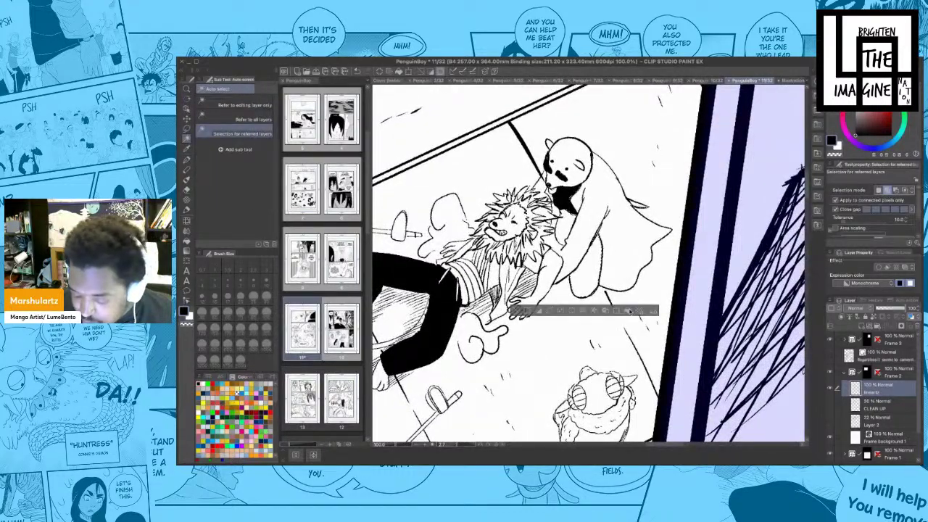
click(630, 312)
click(526, 311)
- Hatch the floor shadow around the small round figure above the horned, coated figure with the Real G-Pen
drag(683, 318, 650, 293)
key(super+minus)
key(super+minus)
key(super+minus)
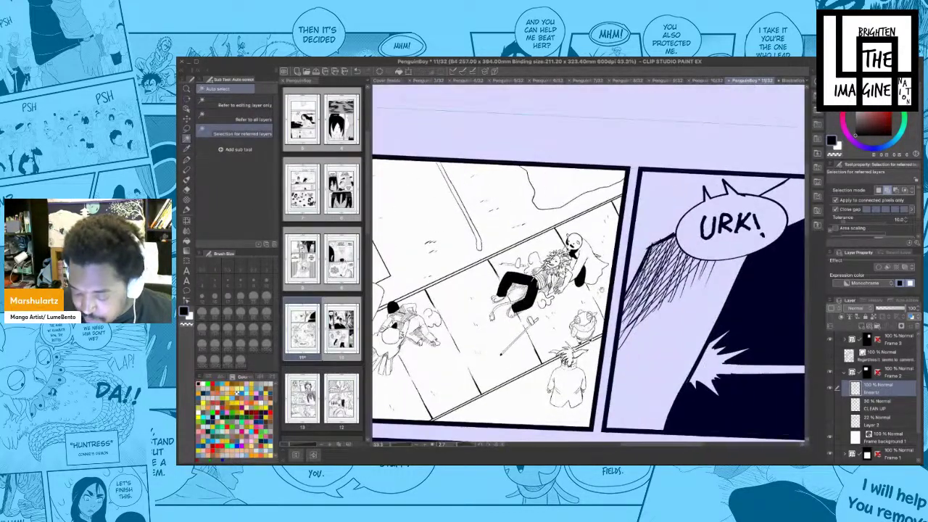
scroll(601, 289, up, 2)
scroll(605, 284, down, 1)
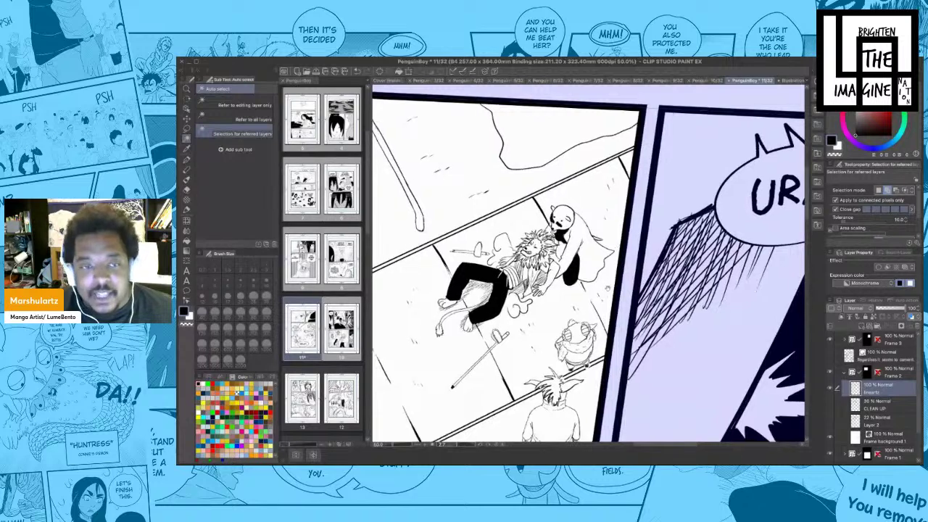
scroll(607, 288, up, 1)
key(p)
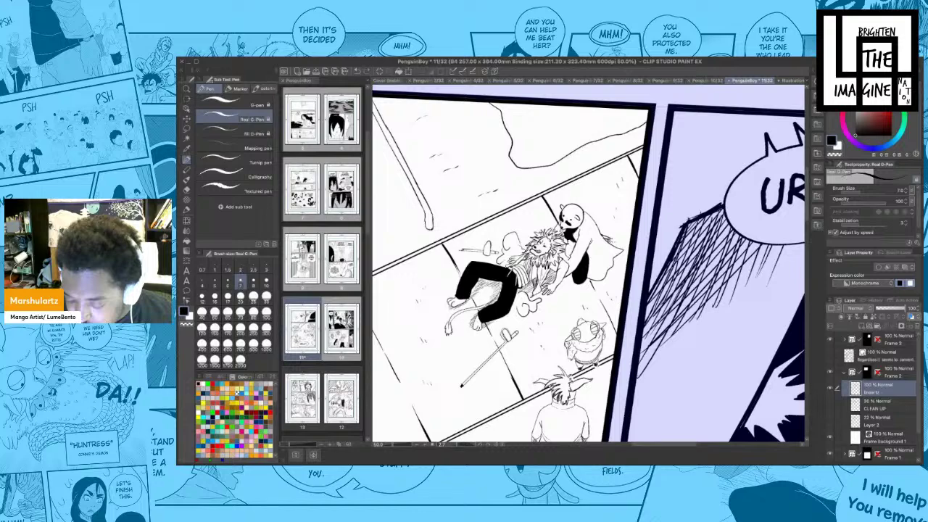
scroll(613, 245, down, 3)
key(r)
drag(671, 226, 657, 205)
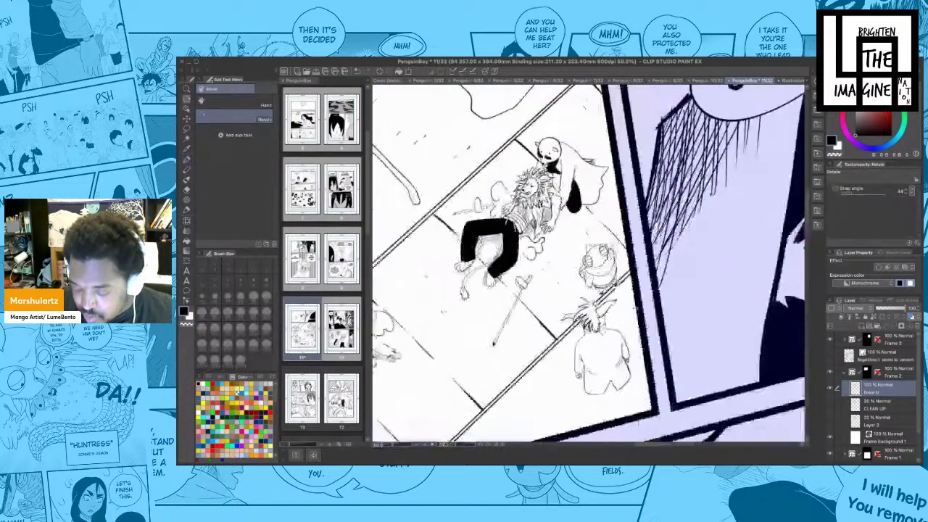
drag(584, 215, 566, 215)
key(p)
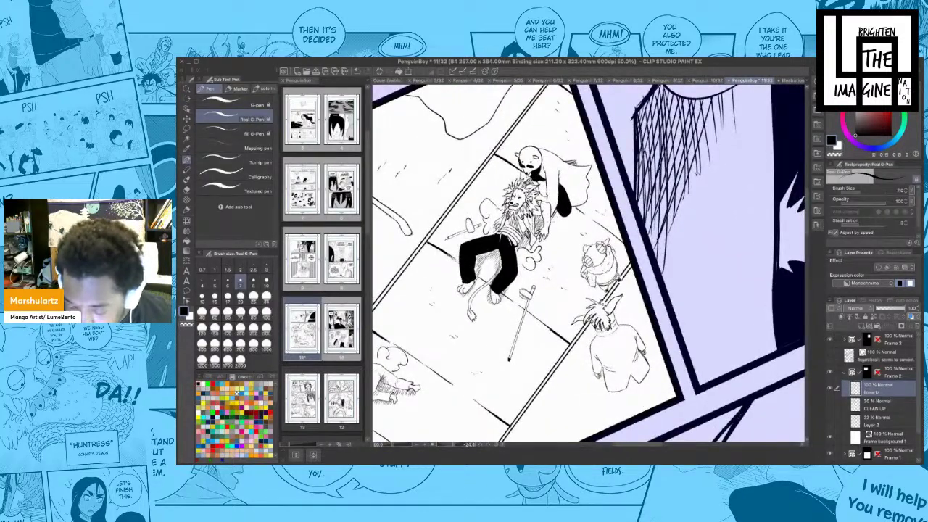
scroll(582, 224, down, 3)
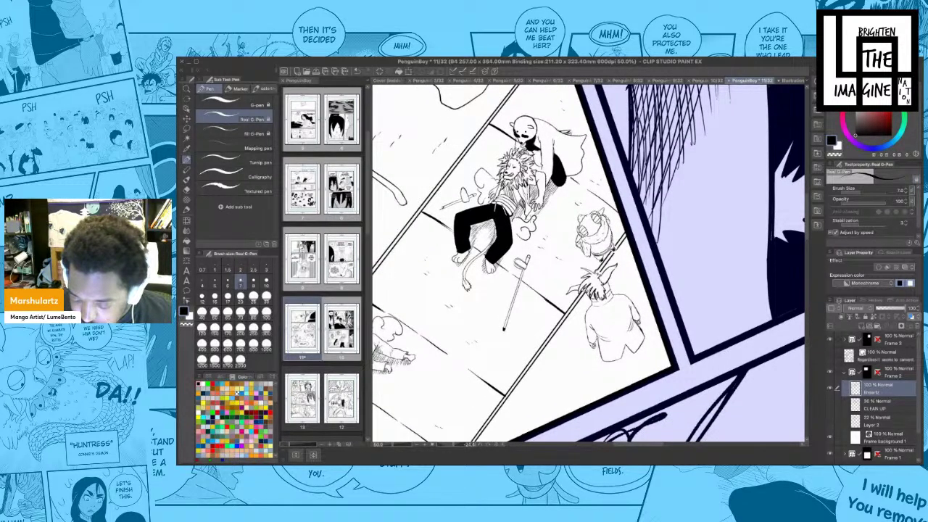
scroll(580, 219, down, 2)
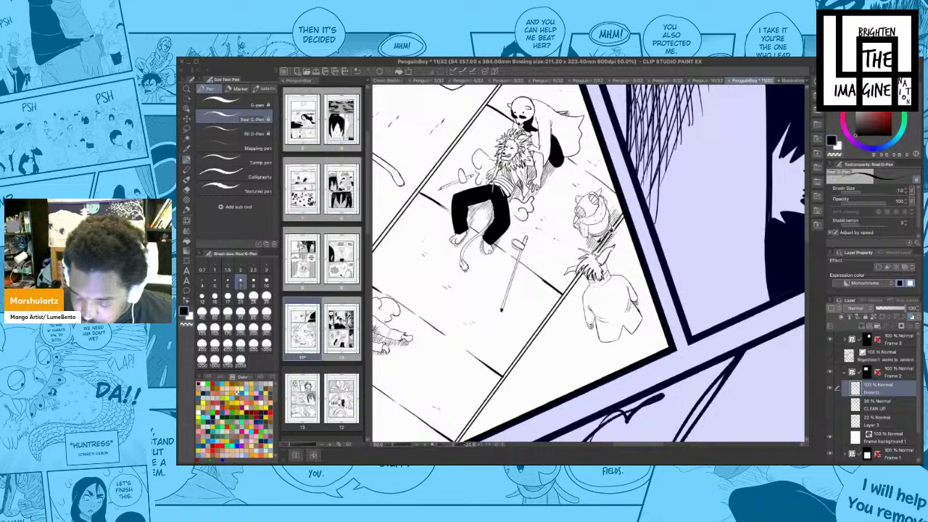
- Hatch the ground shadow along the lower edge of the horned figure's coat and turn the canvas back
scroll(614, 212, down, 1)
scroll(588, 264, down, 3)
mouse_move(587, 303)
mouse_down()
mouse_move(606, 332)
mouse_move(621, 331)
mouse_up()
mouse_move(618, 299)
mouse_down()
mouse_move(633, 319)
mouse_move(648, 274)
mouse_move(660, 275)
mouse_move(663, 312)
mouse_up()
key(ctrl+minus)
key(shift+space)
drag(665, 166, 696, 199)
key(shift+space)
drag(671, 305, 665, 315)
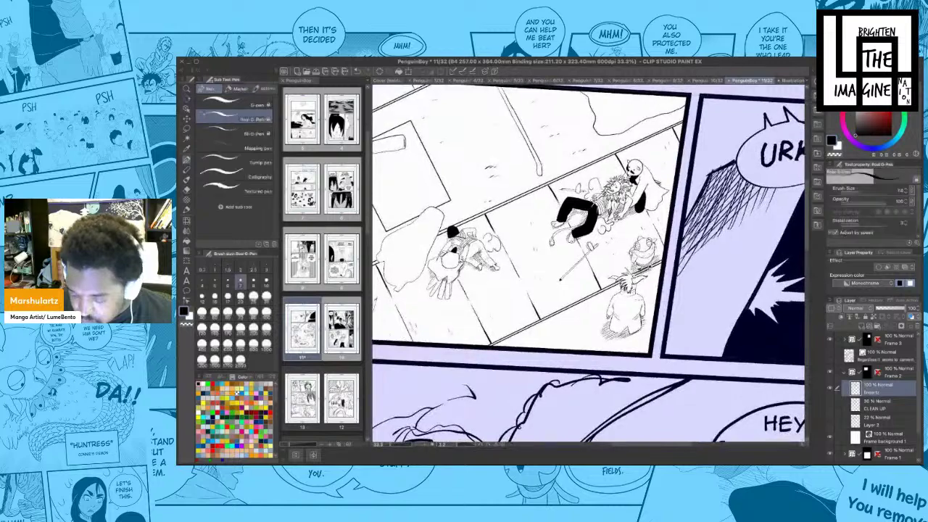
- Select the puddle beside the crouching figure and the one in the panel's upper corner, fill both with black, and deselect
key(space)
drag(566, 254, 672, 285)
key(w)
click(527, 285)
click(726, 147)
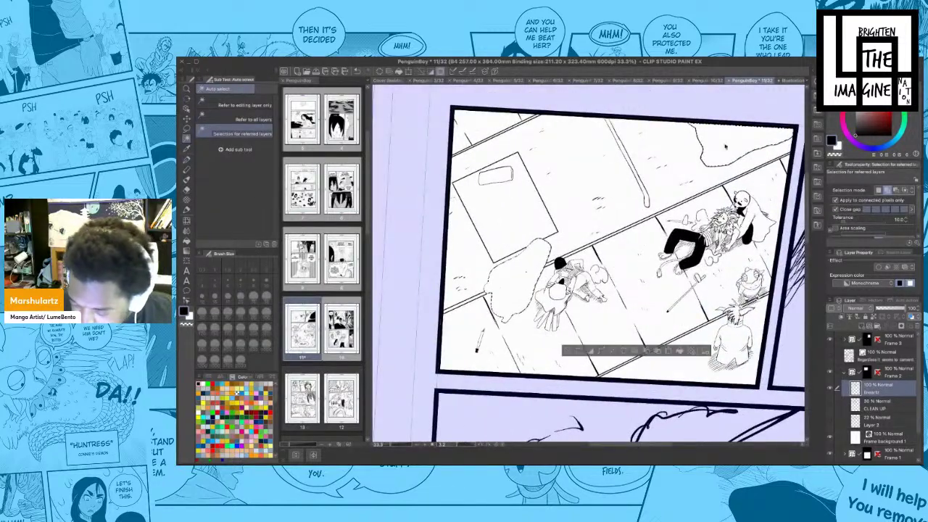
click(680, 351)
click(570, 351)
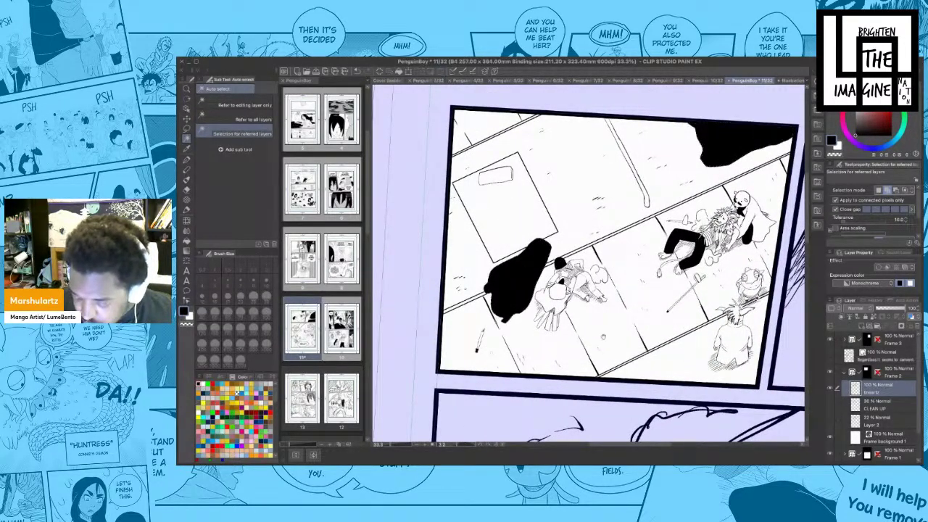
- Review the whole panel with its black puddles and compare it with the finished floor artwork on pages 8 and 7
key(space)
drag(662, 331, 617, 358)
key(shift+space)
scroll(629, 364, down, 1)
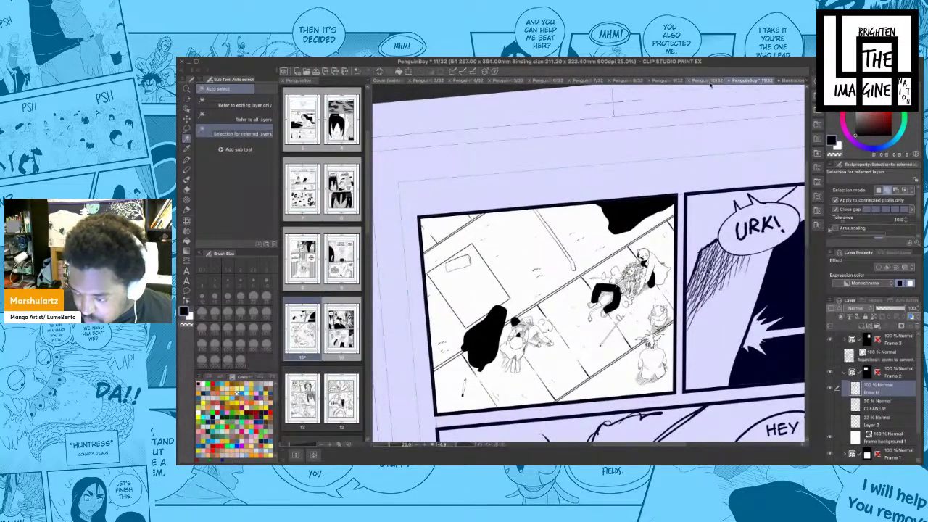
click(628, 81)
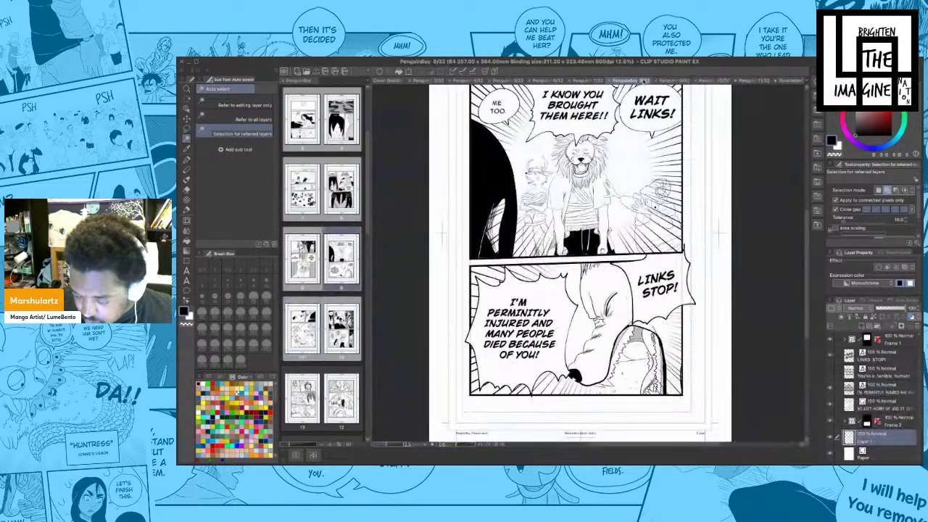
click(592, 81)
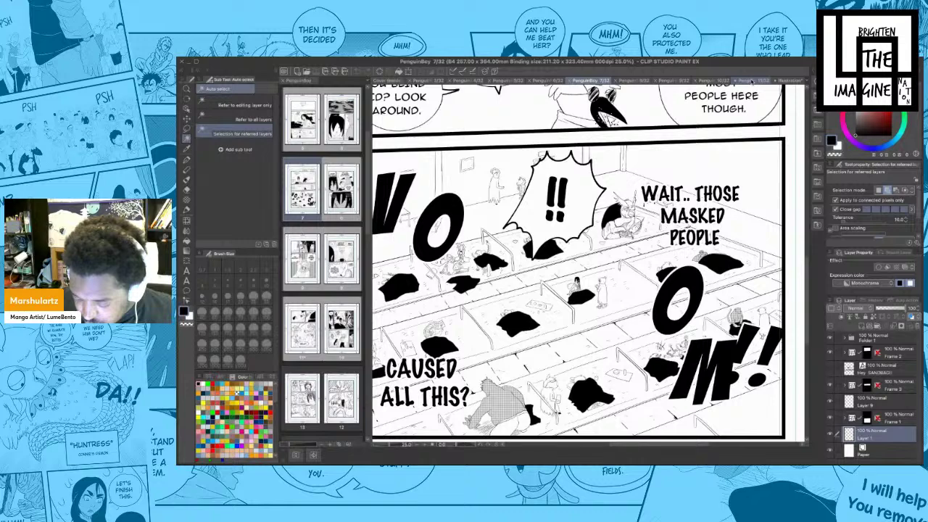
- Return to page 11, bring the whole floor panel back into view, and save the page
click(751, 81)
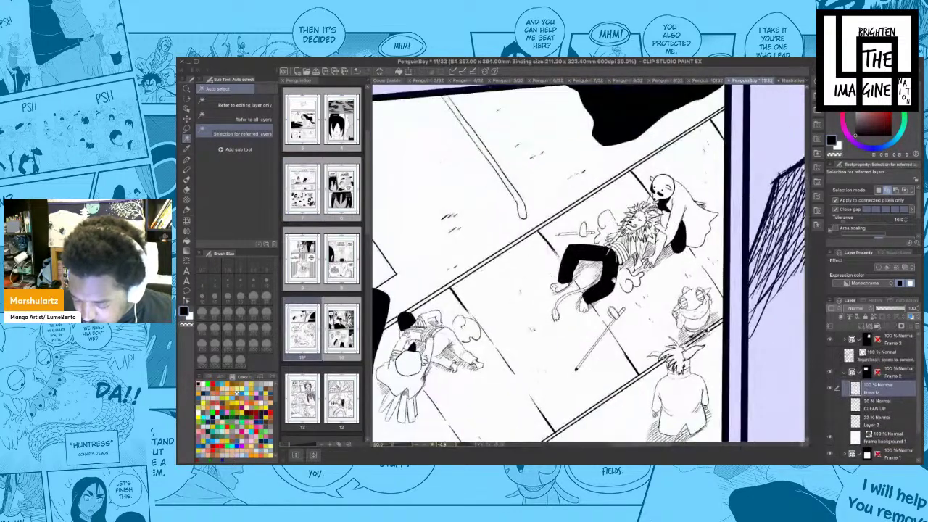
key(super+minus)
key(super+minus)
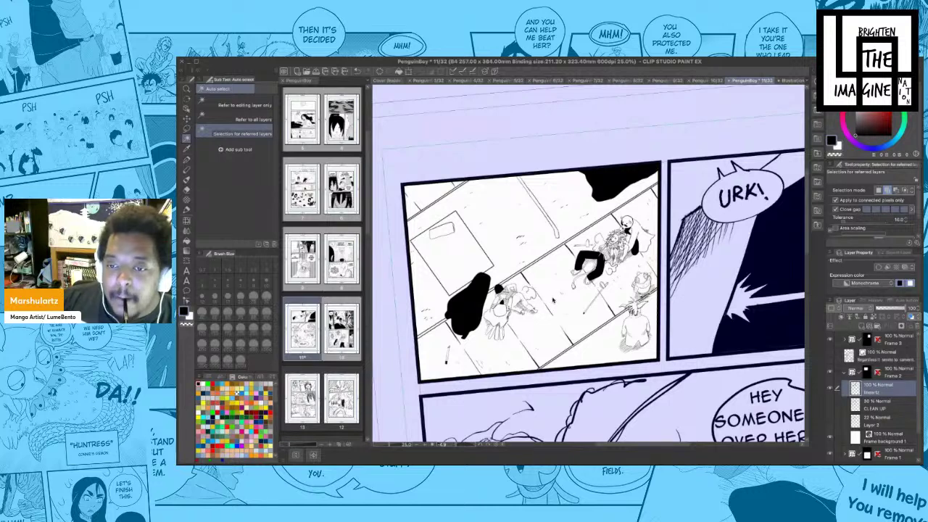
key(ctrl+s)
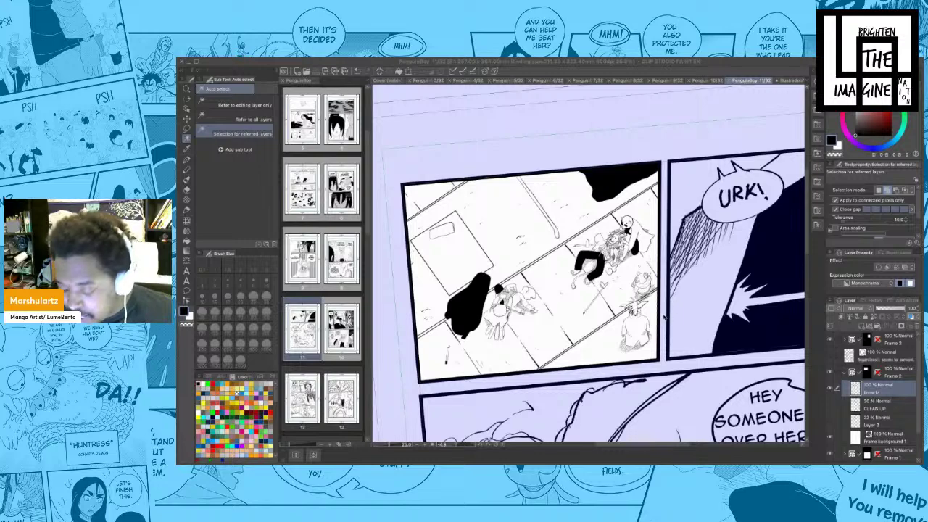
- Review the inked floor panel and its neighbouring panels, checking the hidden rough dialogue layer for balloon placement
key(space)
mouse_move(664, 317)
mouse_down()
mouse_move(643, 287)
mouse_move(671, 319)
mouse_move(715, 320)
mouse_move(669, 302)
mouse_up()
key(shift+space)
key(space)
key(space)
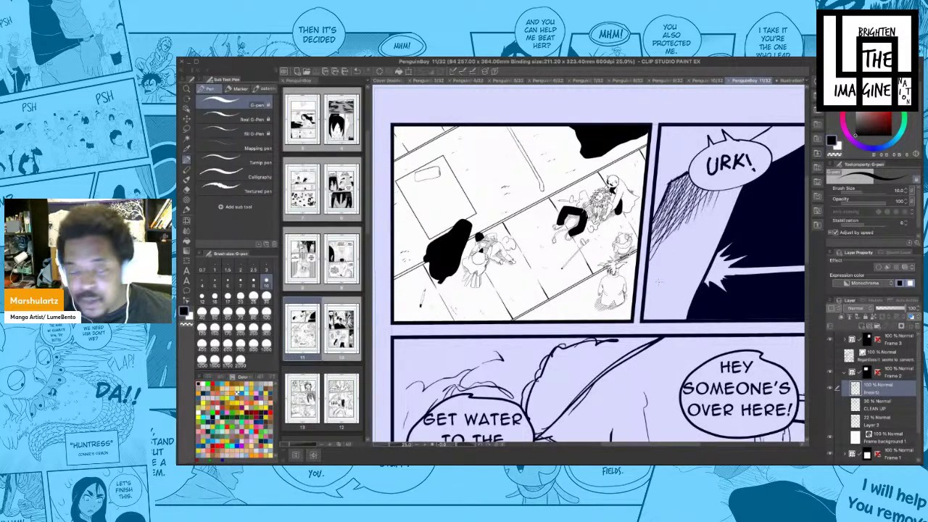
key(space)
drag(686, 284, 655, 267)
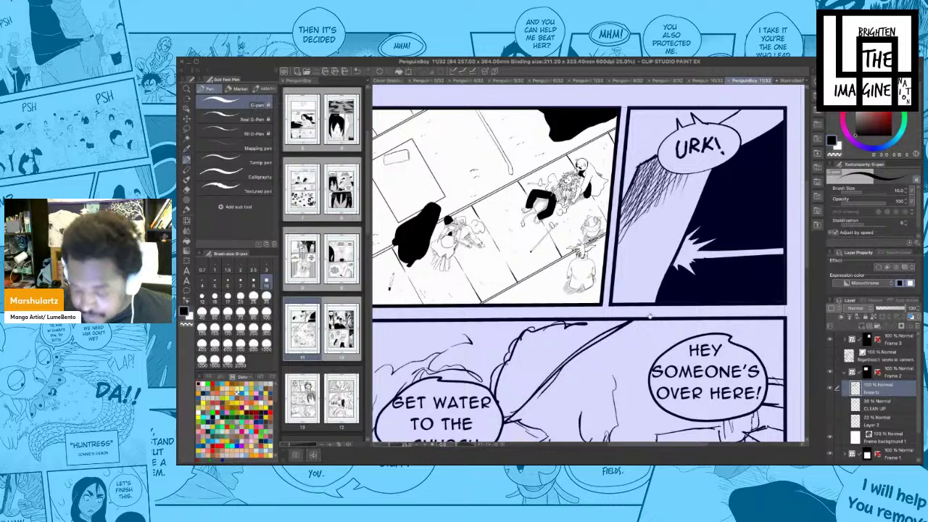
drag(629, 331, 701, 364)
key(super+minus)
key(super+minus)
key(super+plus)
key(super+plus)
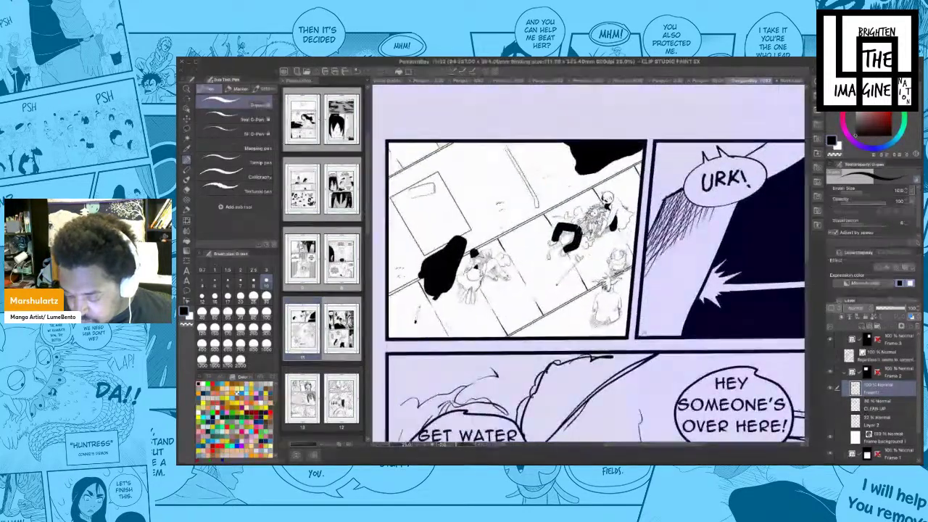
scroll(636, 208, up, 1)
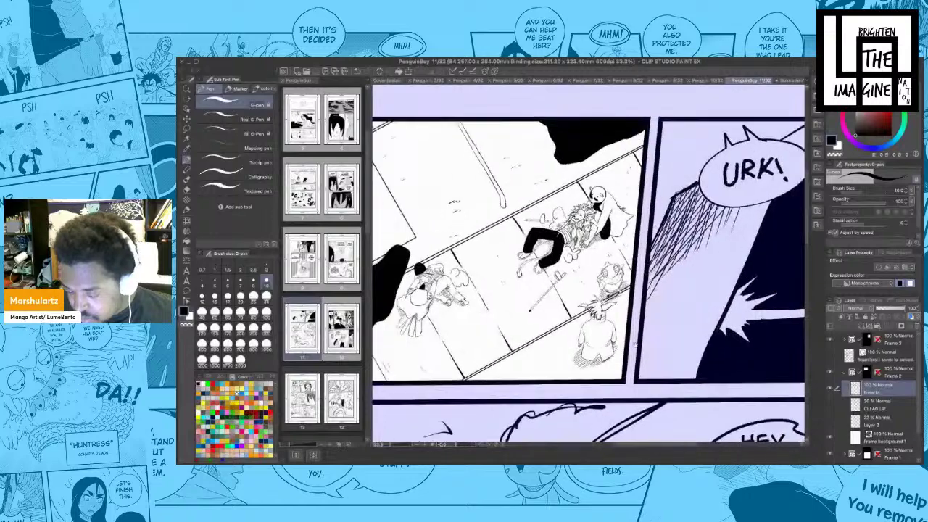
drag(691, 236, 747, 229)
drag(643, 230, 653, 244)
click(831, 355)
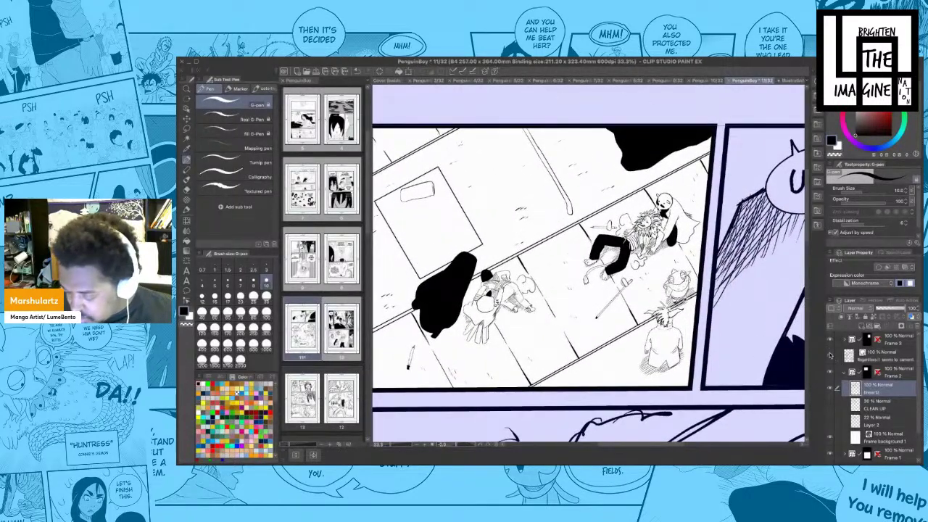
click(831, 355)
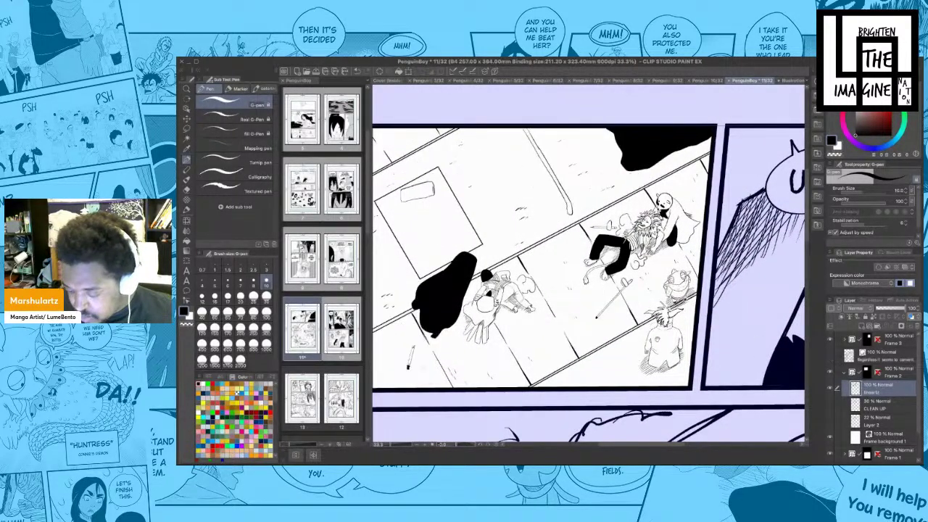
- Draw an oval balloon with several short spiky tails beside the black puddle in the panel's upper corner, above the lying figure
drag(413, 353, 438, 371)
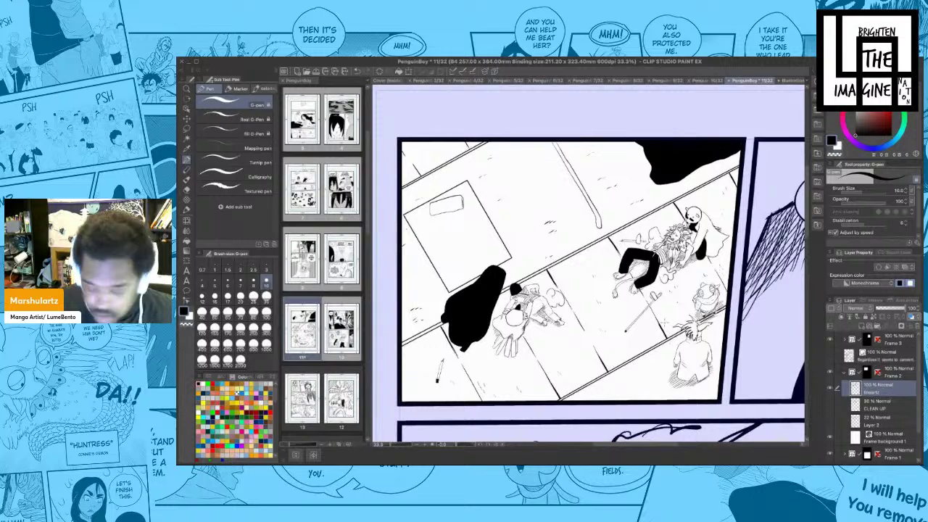
key(t)
mouse_move(591, 172)
mouse_down()
mouse_move(552, 187)
mouse_move(512, 179)
mouse_move(569, 168)
mouse_up()
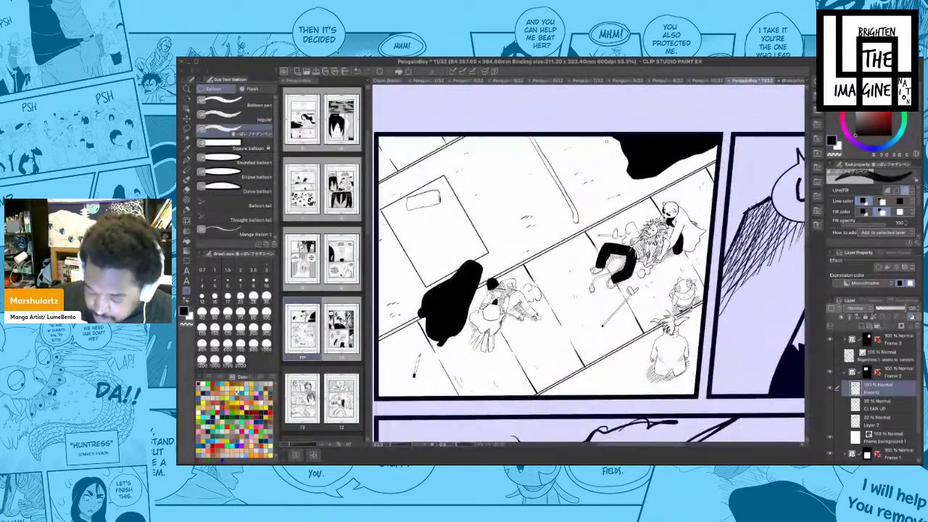
mouse_move(612, 142)
mouse_down()
mouse_move(576, 197)
mouse_move(634, 154)
mouse_move(604, 147)
mouse_move(631, 144)
mouse_move(596, 143)
mouse_move(570, 183)
mouse_move(655, 165)
mouse_move(615, 142)
mouse_up()
key(ctrl+z)
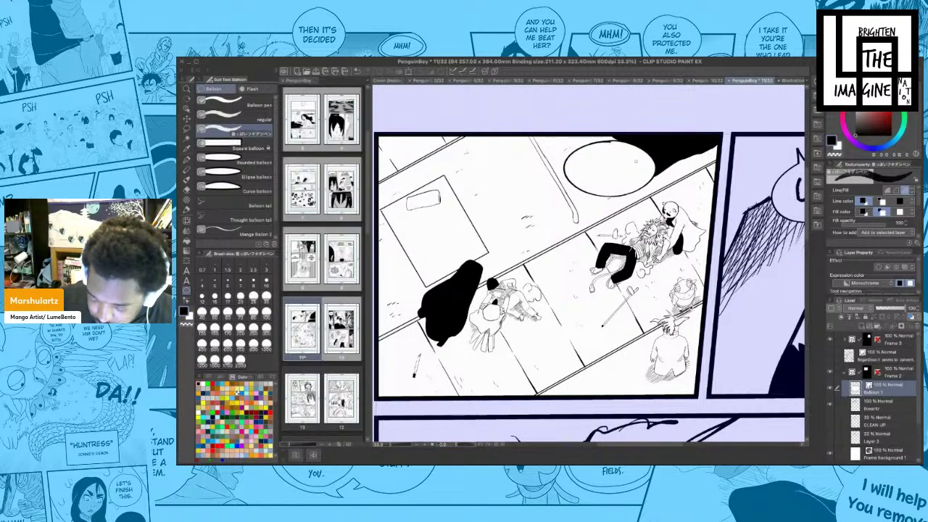
mouse_move(567, 180)
mouse_down()
mouse_move(635, 189)
mouse_move(634, 197)
mouse_up()
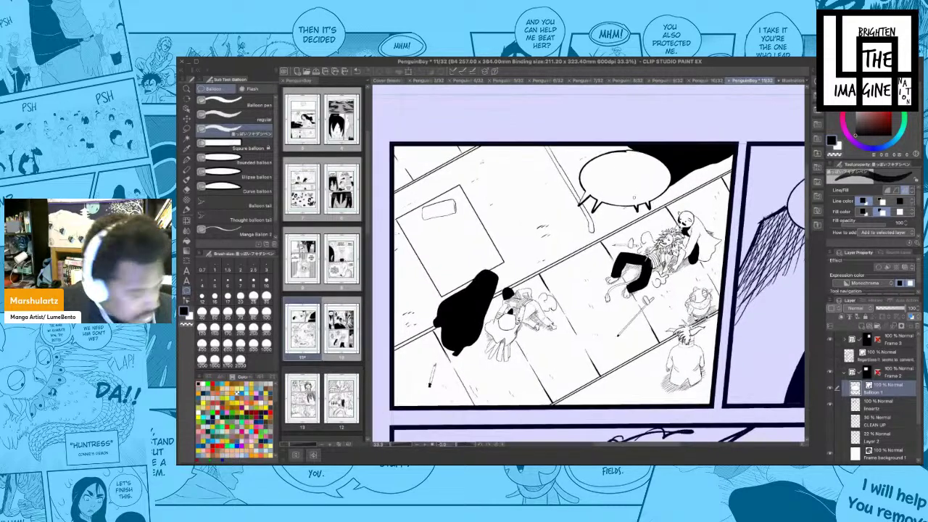
- Try lettering the oval balloon with an enlarged "THUD!" in the pained voice text style
key(t)
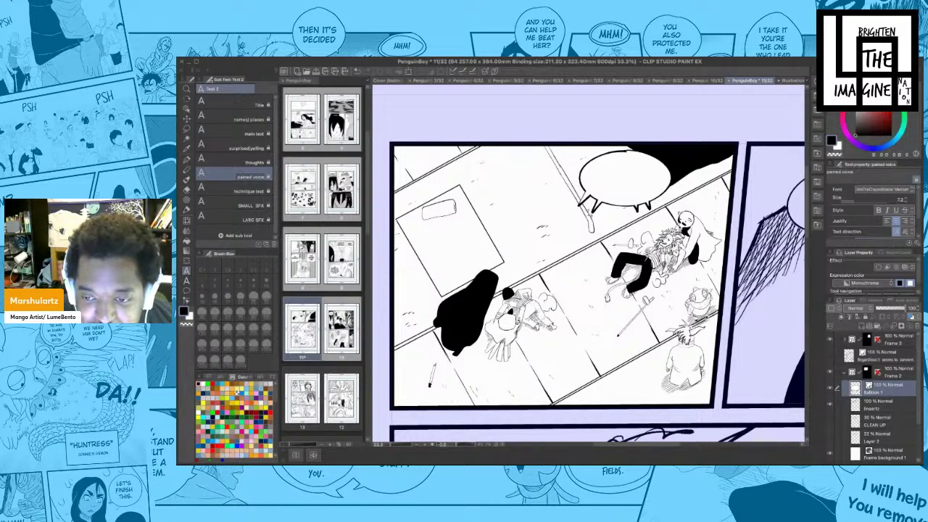
click(602, 170)
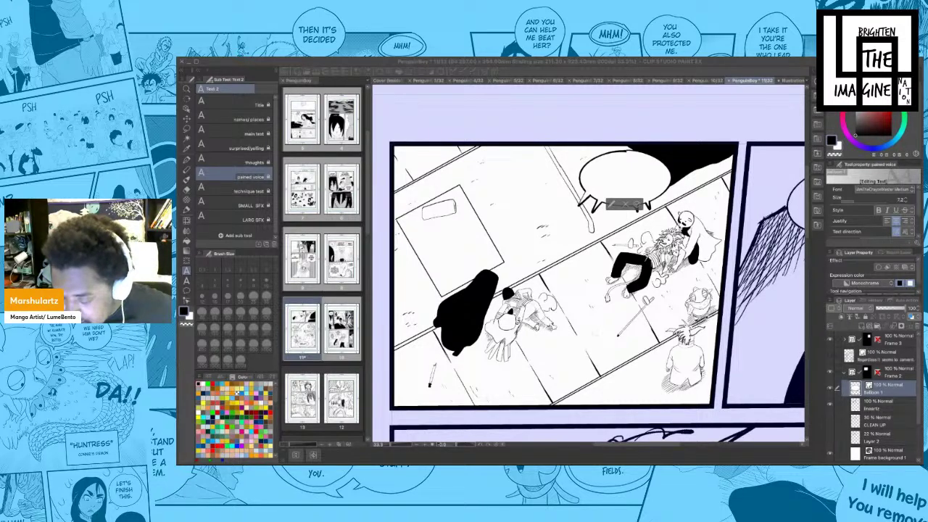
click(622, 180)
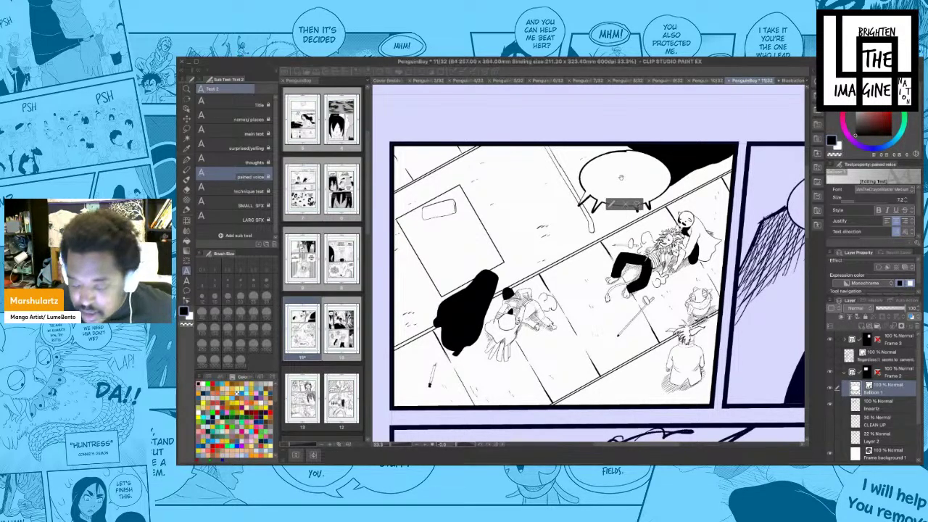
text(THUD)
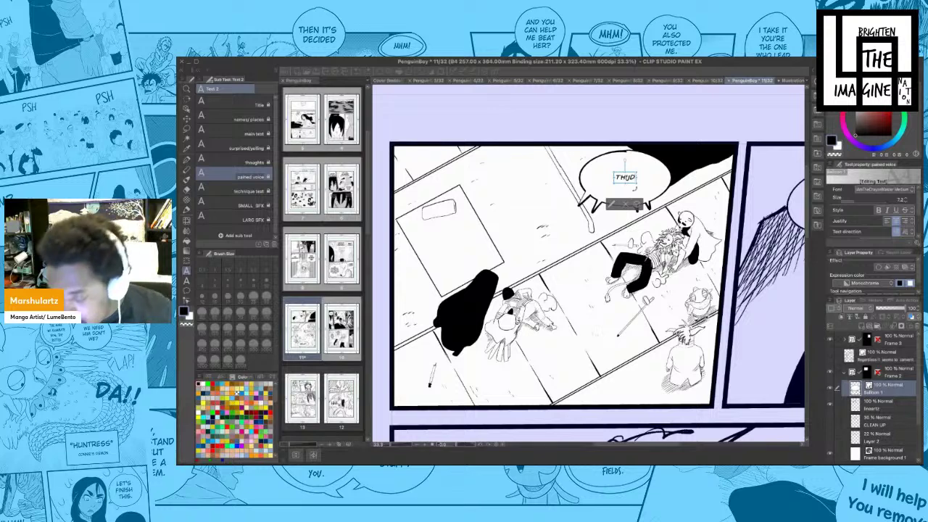
drag(637, 187, 665, 192)
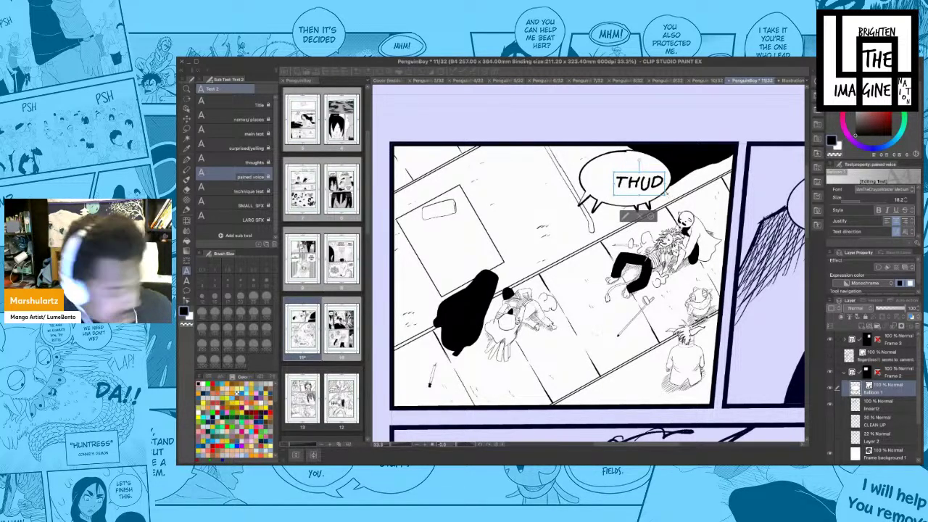
text(!)
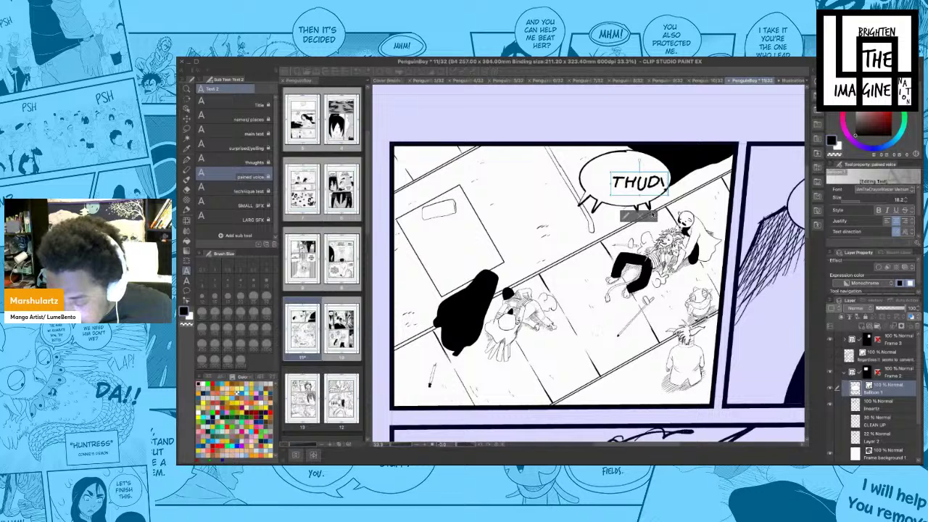
drag(657, 197, 643, 190)
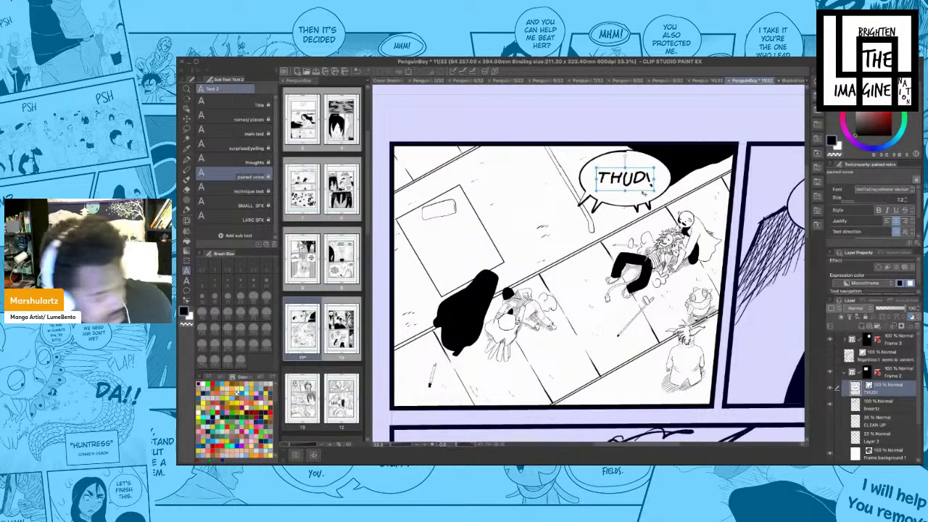
key(ctrl+z)
key(ctrl+z)
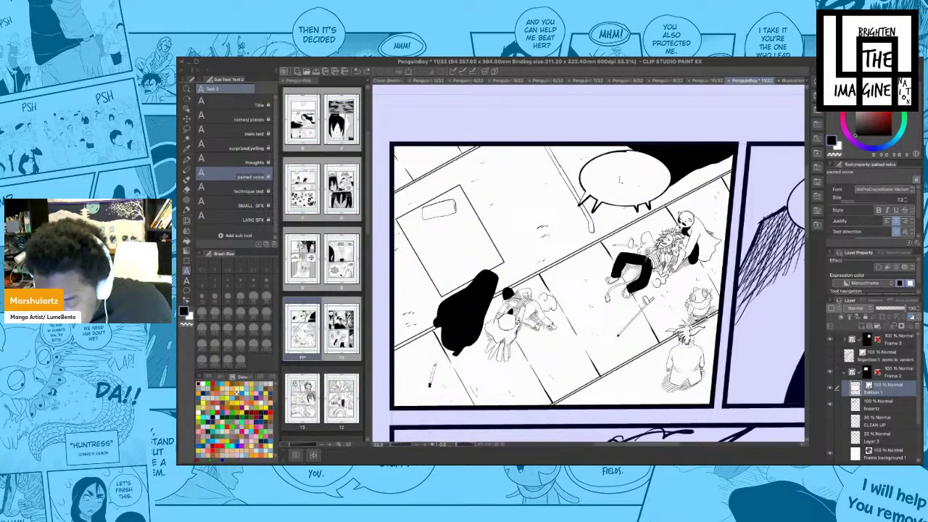
- Letter "THUD" in the oval balloon with the LARG SFX text style and enlarge it to fill the balloon
click(621, 180)
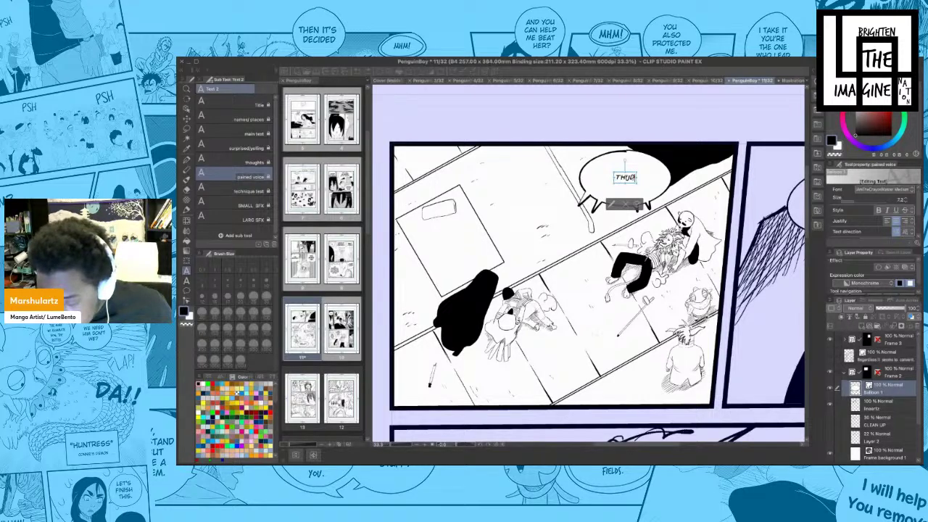
click(236, 217)
click(636, 208)
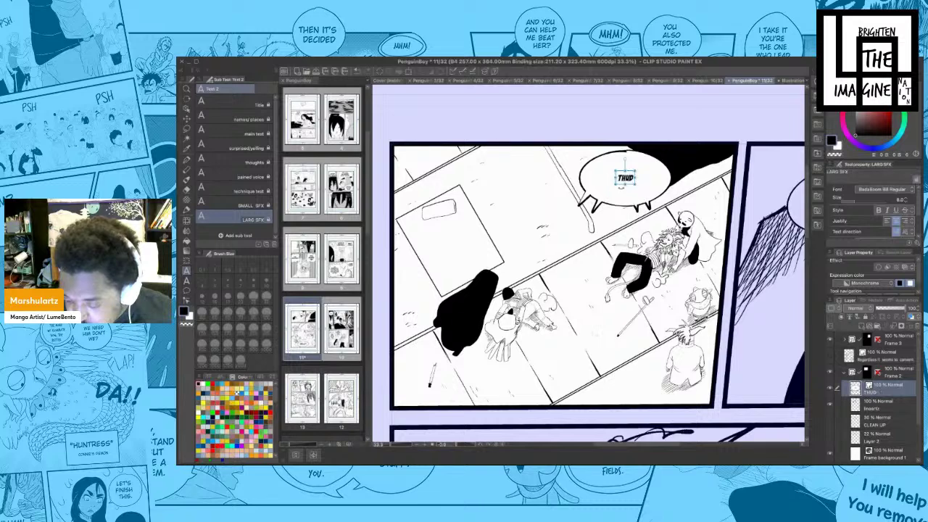
drag(604, 193, 643, 201)
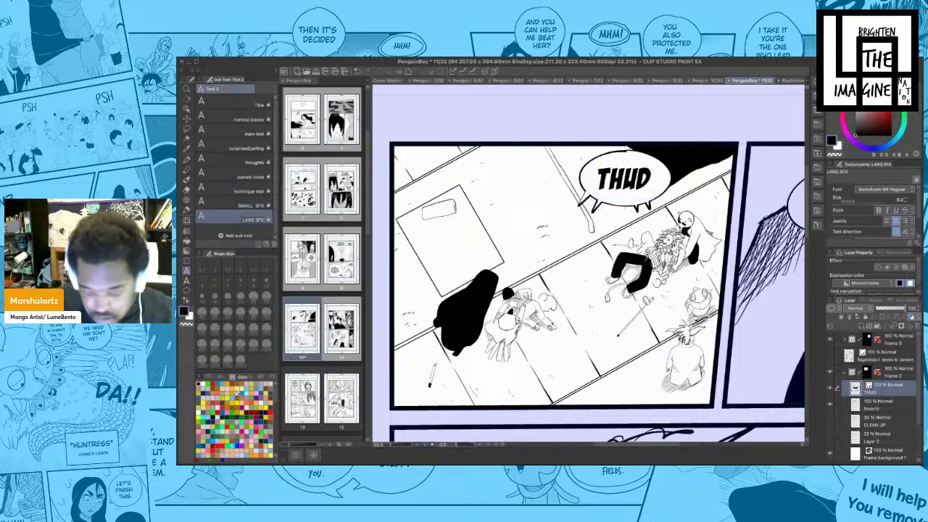
- Add a full stop to the balloon lettering so that it reads "THUD."
drag(664, 282, 643, 272)
click(627, 178)
click(627, 178)
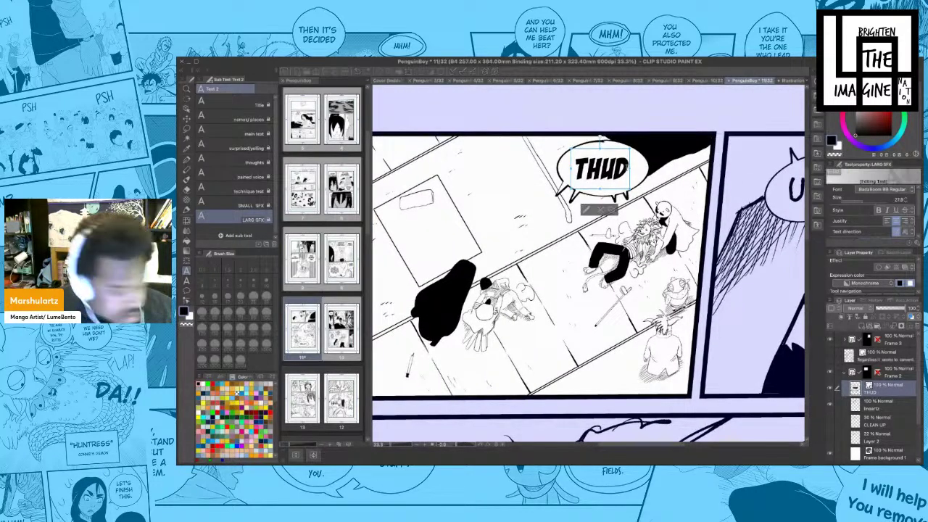
text(.)
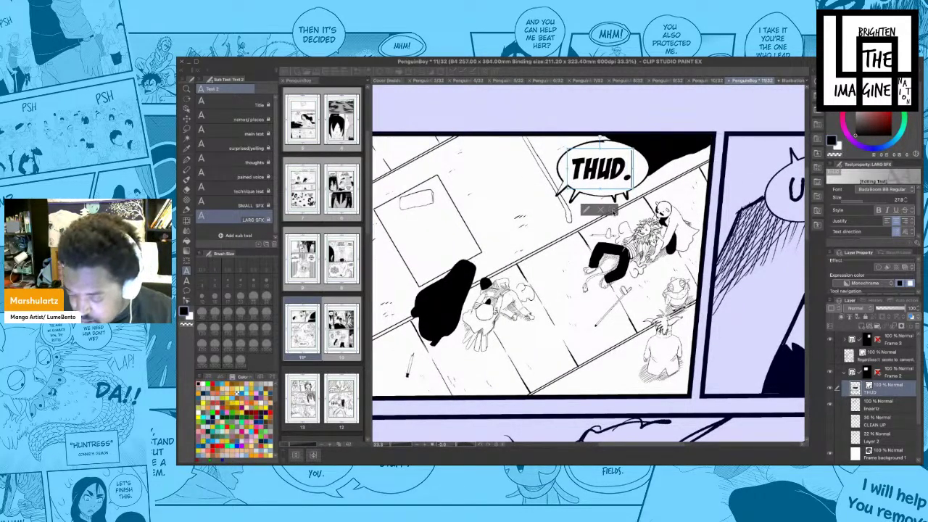
click(614, 210)
drag(598, 212, 574, 215)
mouse_move(534, 184)
mouse_down()
mouse_move(517, 190)
mouse_move(590, 191)
mouse_up()
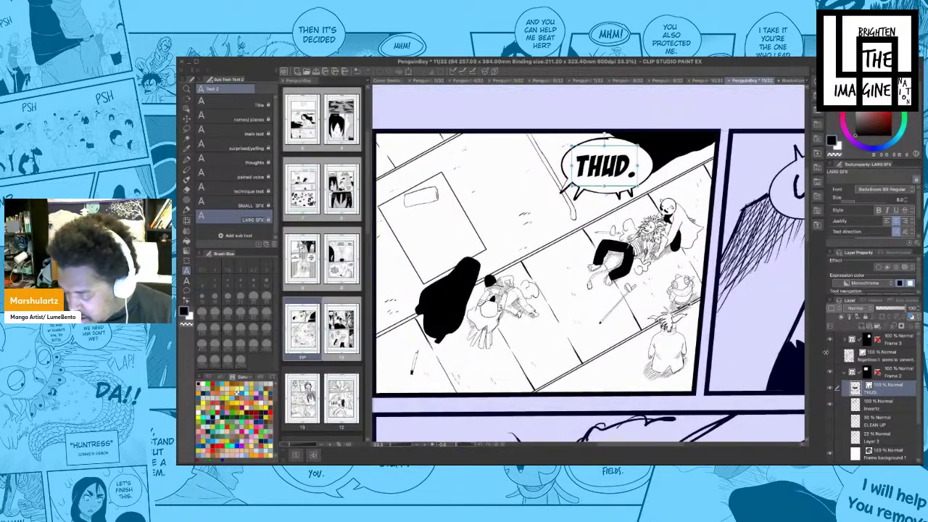
- Check the draft lettering layer, hide it again, and draw a large round balloon with a tail beside the "THUD." balloon
click(831, 356)
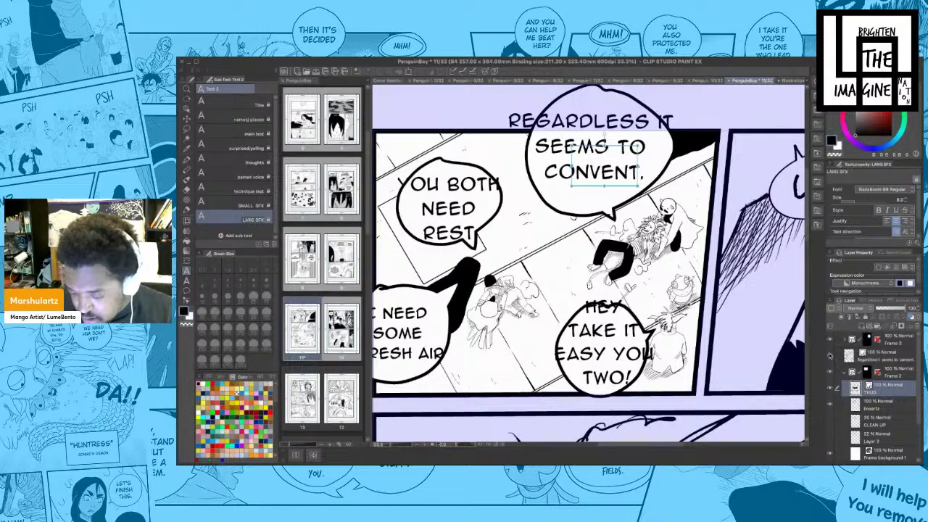
click(830, 355)
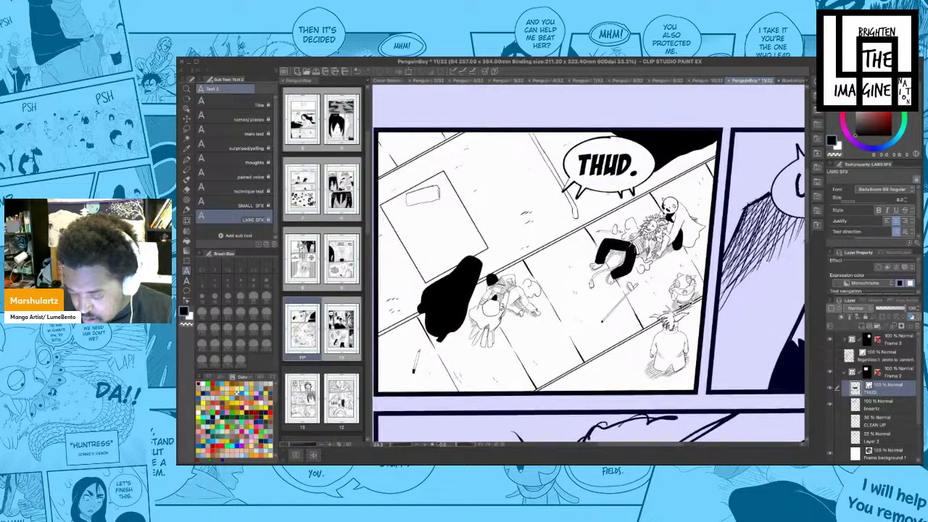
drag(589, 191, 590, 190)
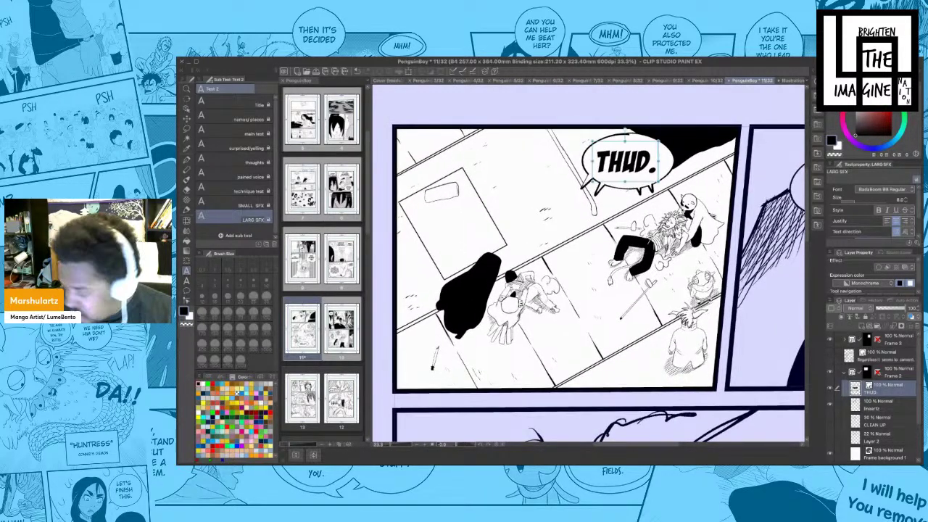
drag(569, 221, 565, 214)
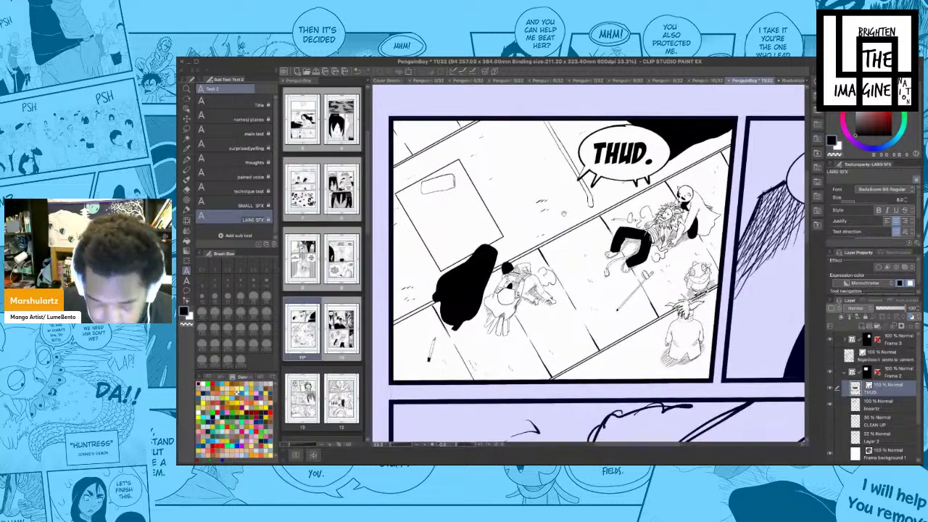
drag(614, 266, 612, 270)
click(187, 291)
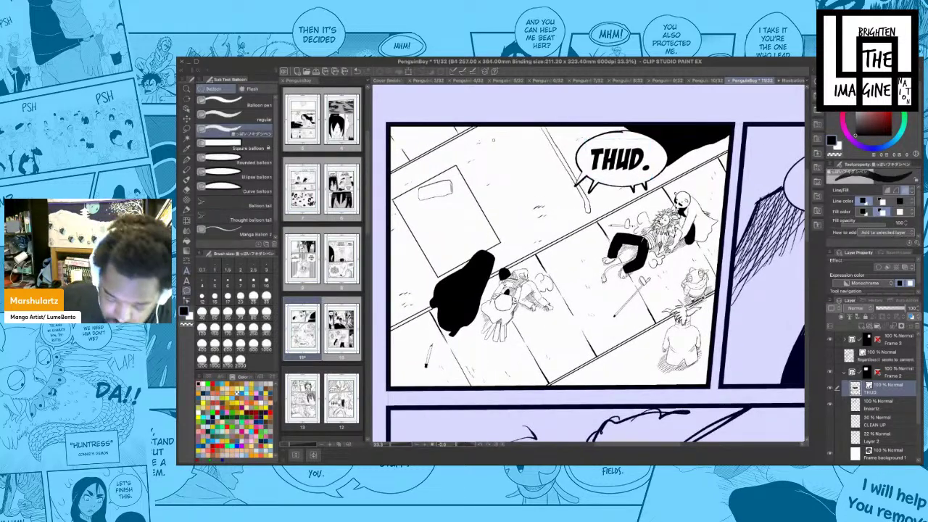
mouse_move(484, 137)
mouse_down()
mouse_move(560, 167)
mouse_move(487, 135)
mouse_up()
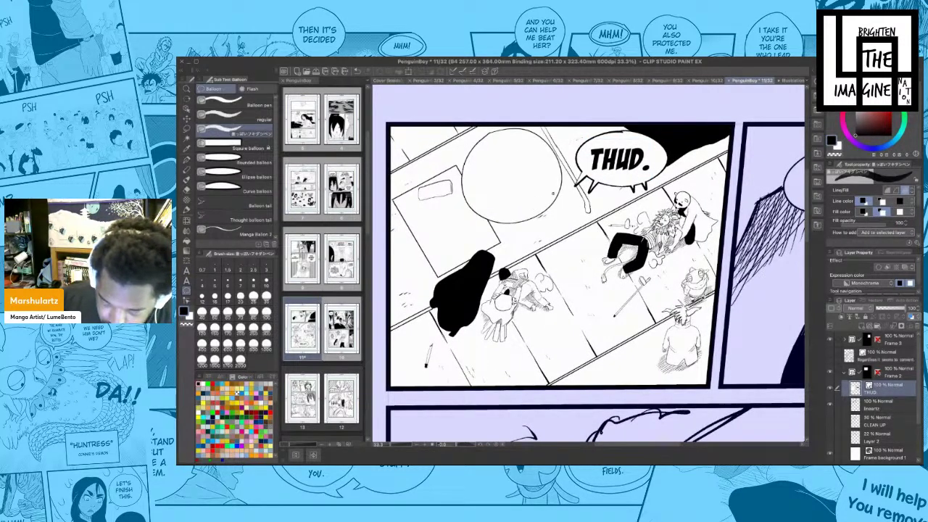
drag(553, 193, 567, 204)
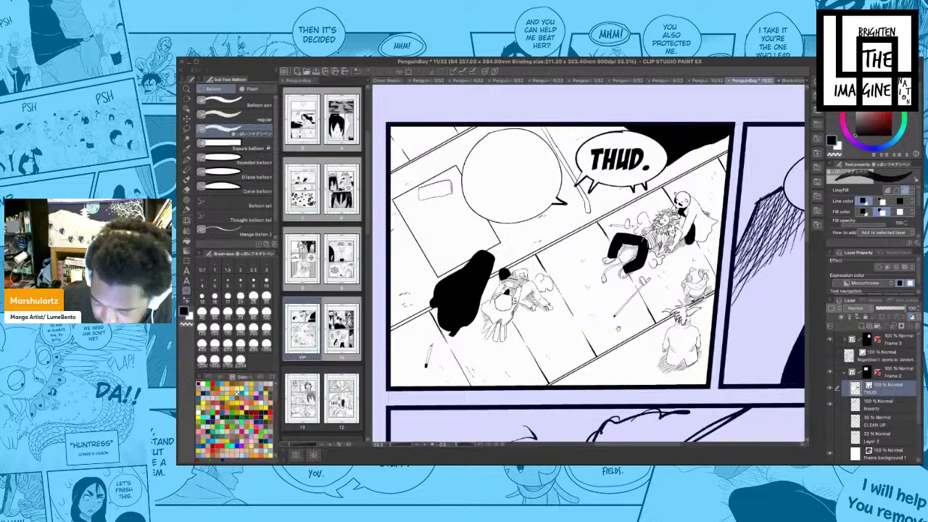
- Draw a round balloon between the crouching pair and the seated figure, with a small tail pointing toward the pair
drag(618, 329, 613, 322)
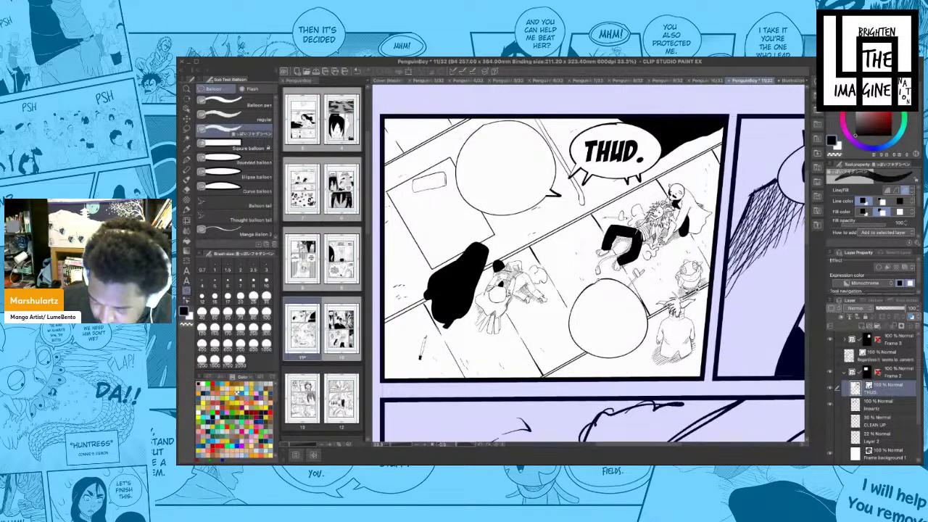
mouse_move(562, 282)
mouse_down()
mouse_move(631, 359)
mouse_move(650, 364)
mouse_up()
mouse_move(572, 301)
mouse_down()
mouse_move(556, 309)
mouse_move(594, 301)
mouse_up()
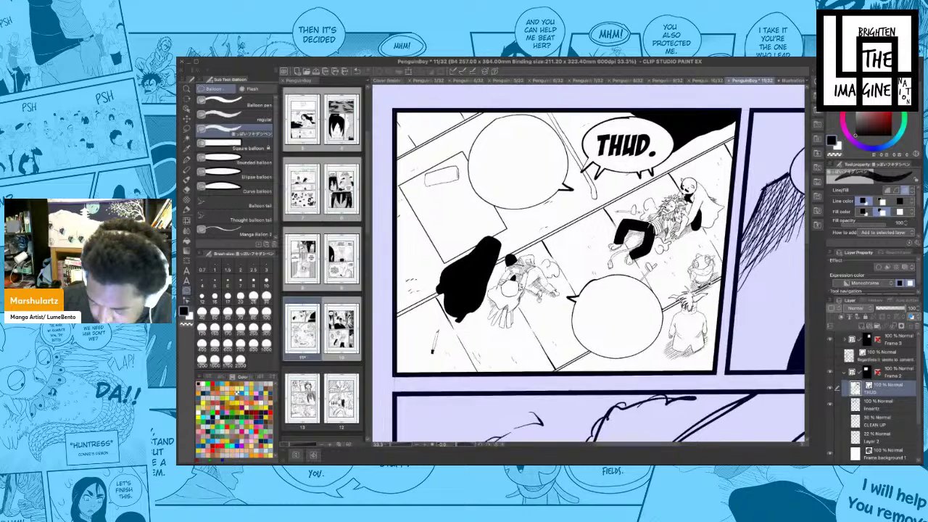
- Draw a round balloon over the lower part of the black silhouette, with a short tail toward the crouching pair
drag(509, 287, 531, 279)
mouse_move(444, 264)
mouse_down()
mouse_move(425, 298)
mouse_move(453, 255)
mouse_move(423, 302)
mouse_move(499, 336)
mouse_up()
key(ctrl+z)
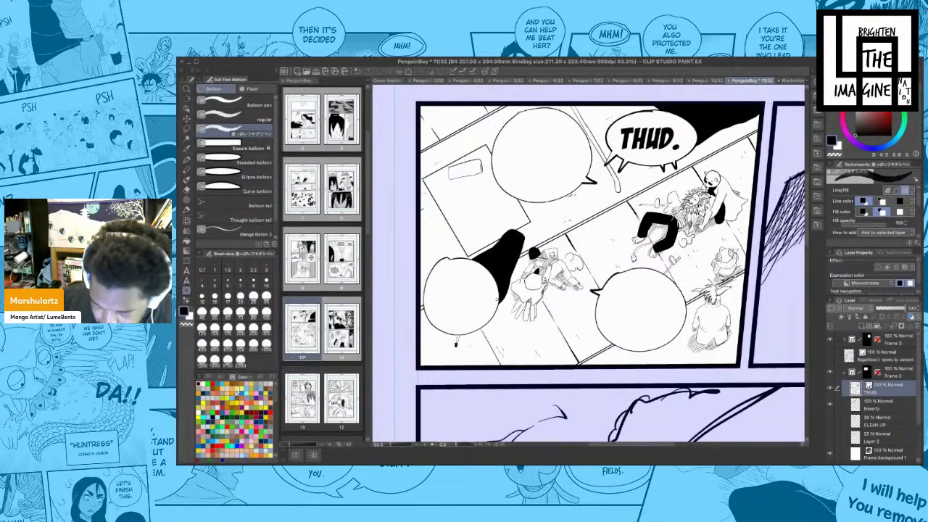
drag(497, 293, 494, 304)
mouse_move(609, 318)
mouse_down()
mouse_move(595, 317)
mouse_move(582, 332)
mouse_move(589, 332)
mouse_up()
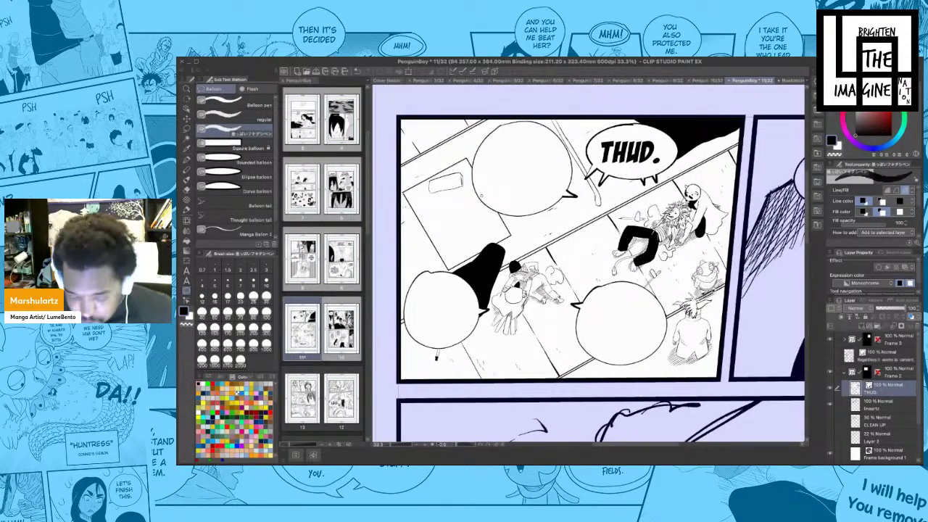
- Letter the large balloon beside "THUD." with "REGARDLESS, IT SEEMS TO CONVIENT"
key(t)
click(497, 160)
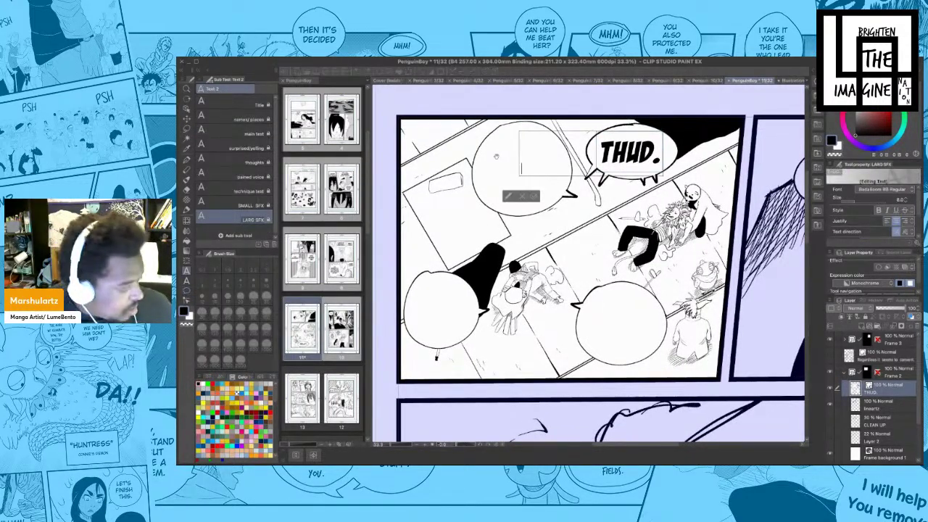
text(REGARDLE)
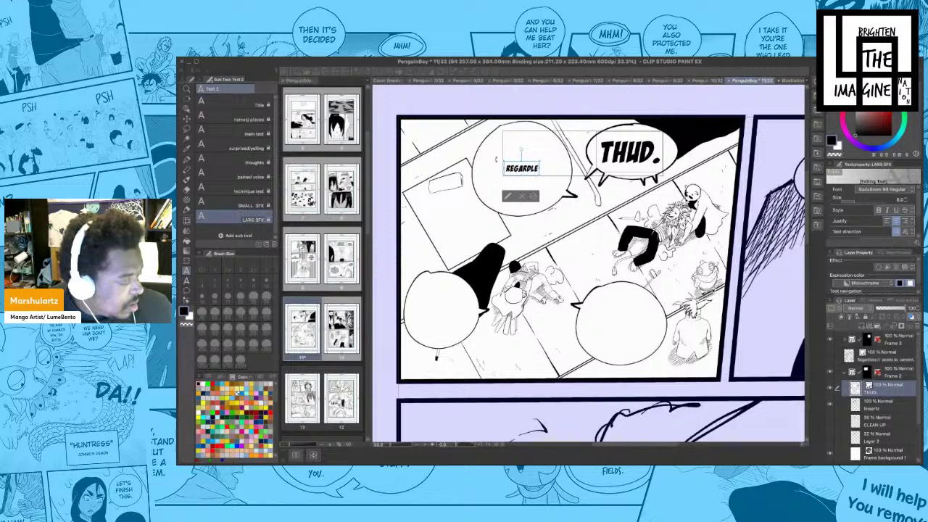
text(SS, IT S)
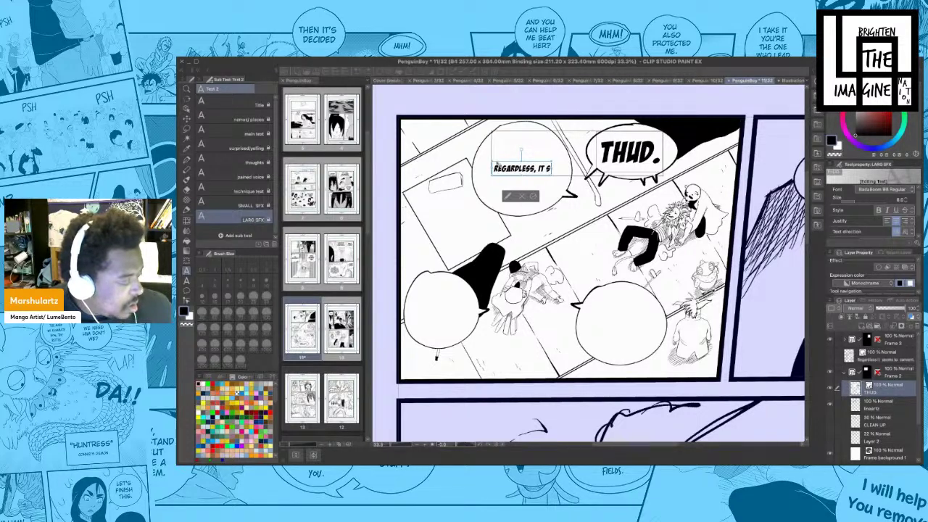
text(EEMS T)
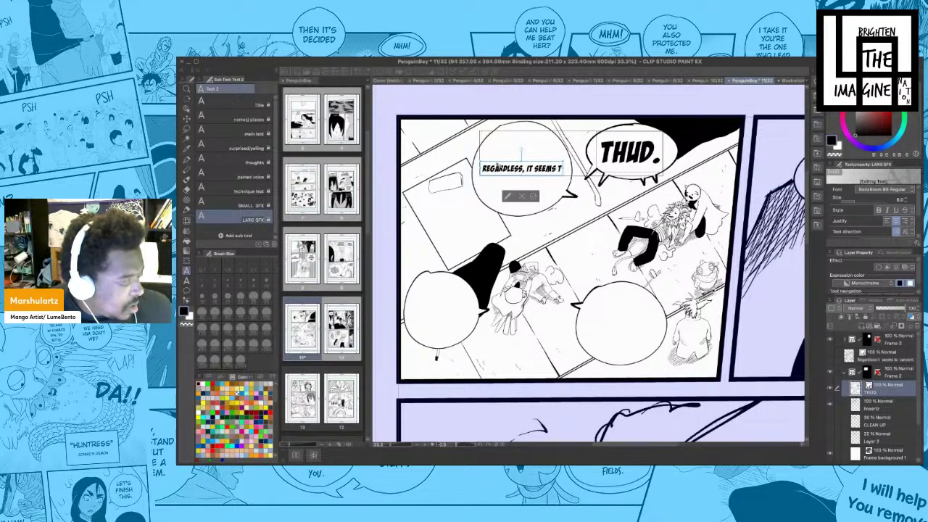
text(O CON)
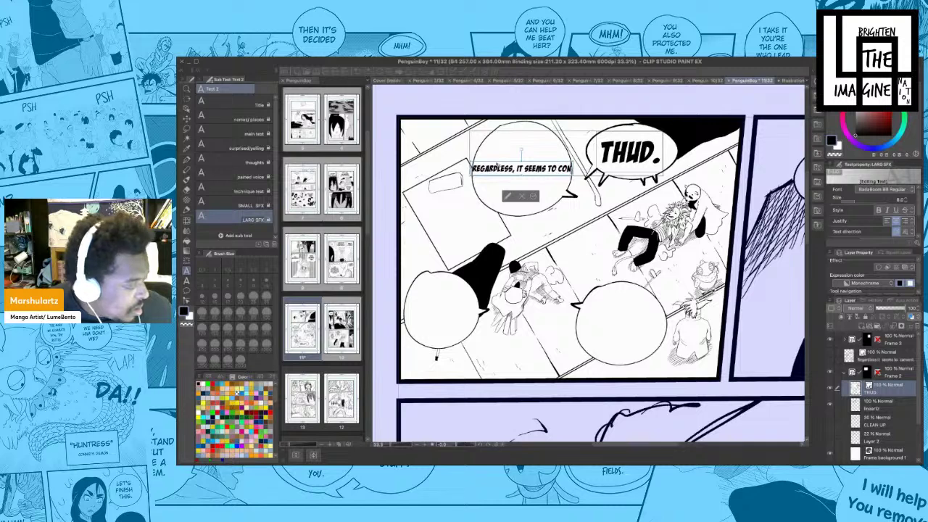
text(VIENT)
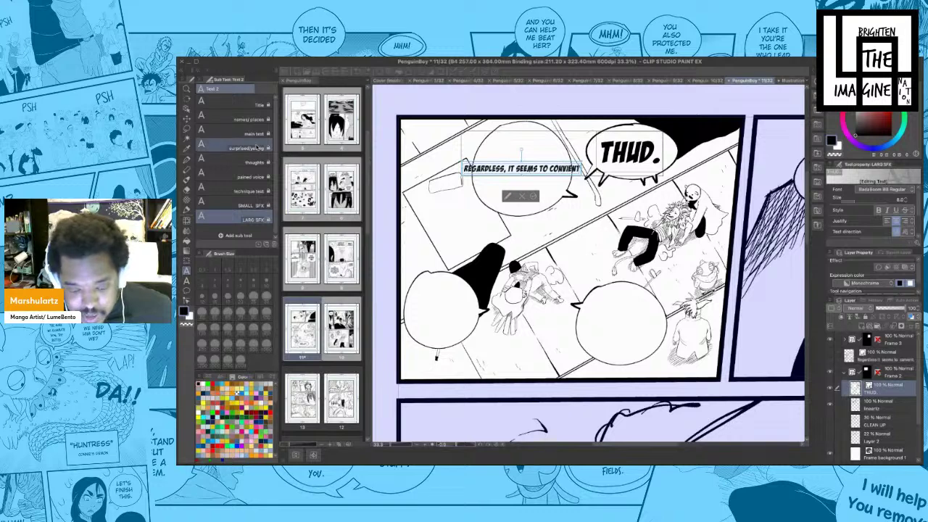
- Apply the main text style to the "REGARDLESS" lettering, break it into three lines and enlarge it to fit the balloon
click(239, 133)
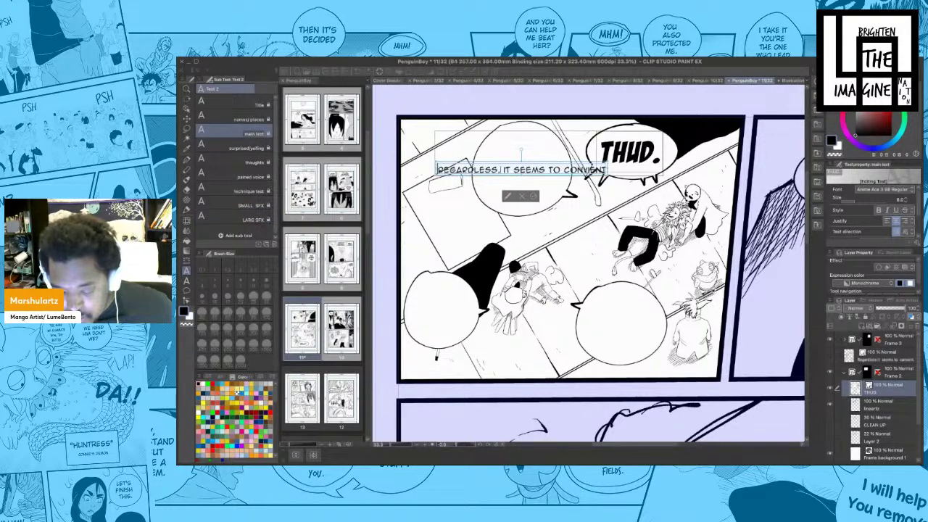
click(503, 169)
key(Return)
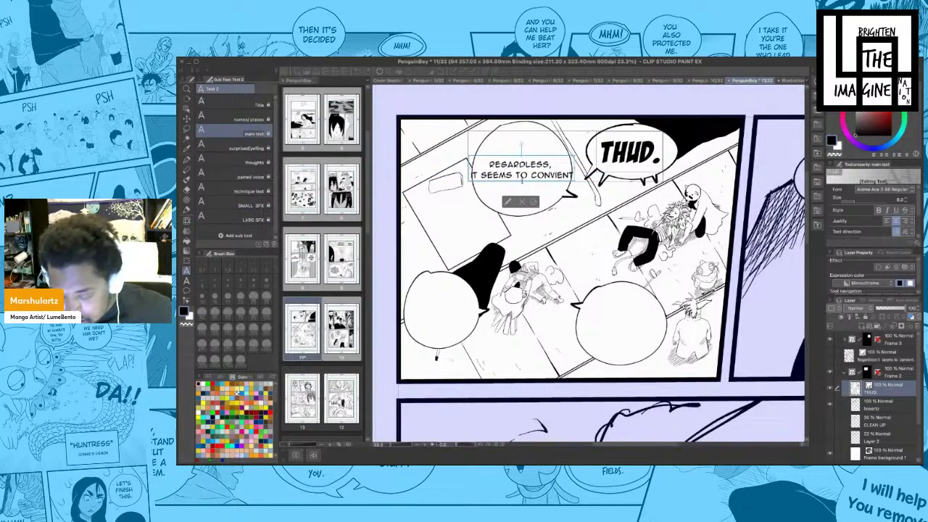
key(Return)
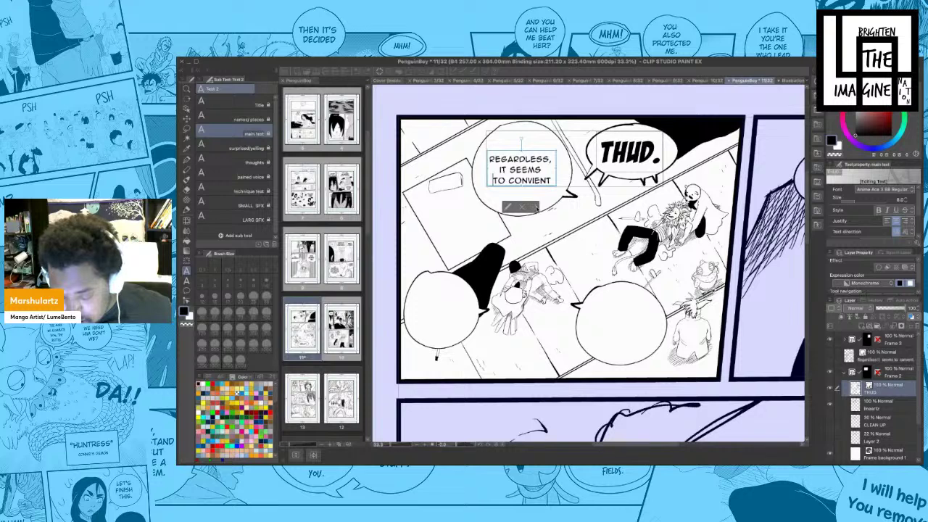
click(537, 208)
mouse_move(556, 187)
mouse_down()
mouse_move(567, 196)
mouse_move(556, 191)
mouse_up()
- Letter the balloon beside the seated figure with "YOU NEED TO CHILL OUT MAN. WERE ALL INJURED HERE."
click(610, 313)
text(Y)
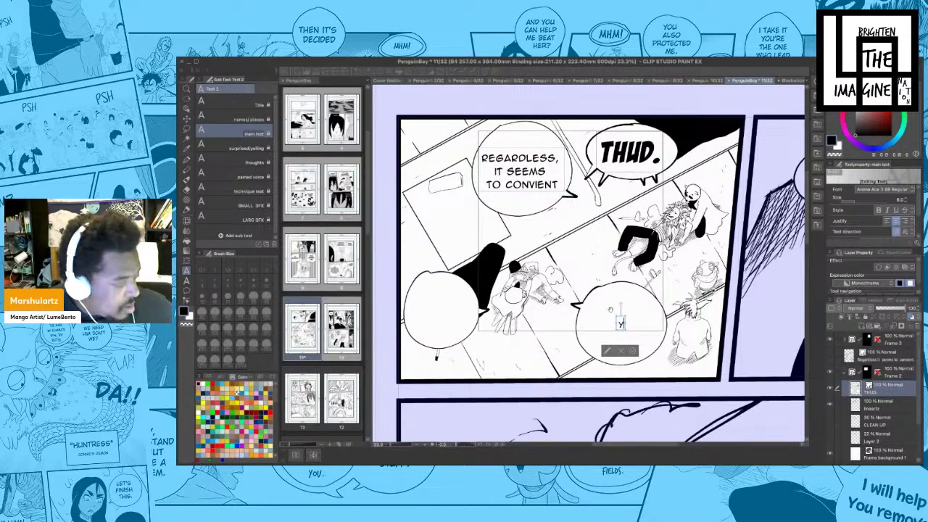
text(OU NEED TO)
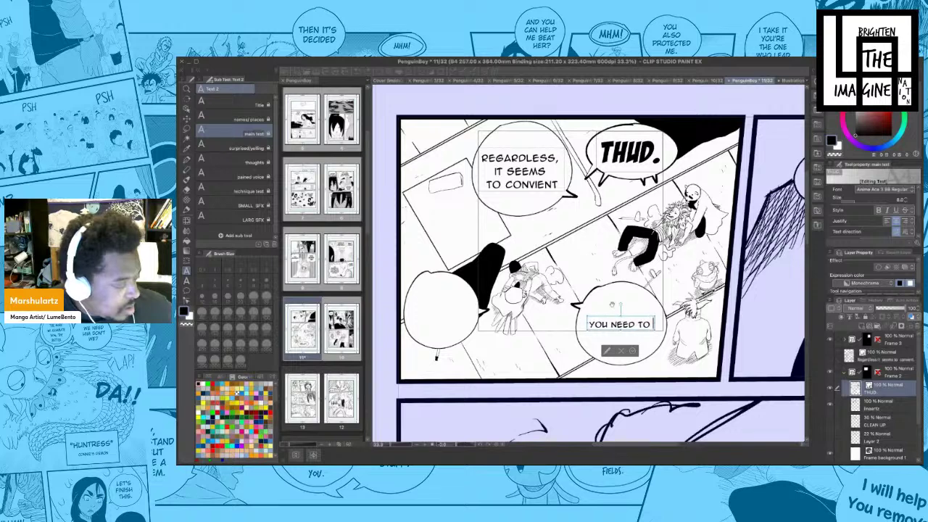
text( CHILL OUT)
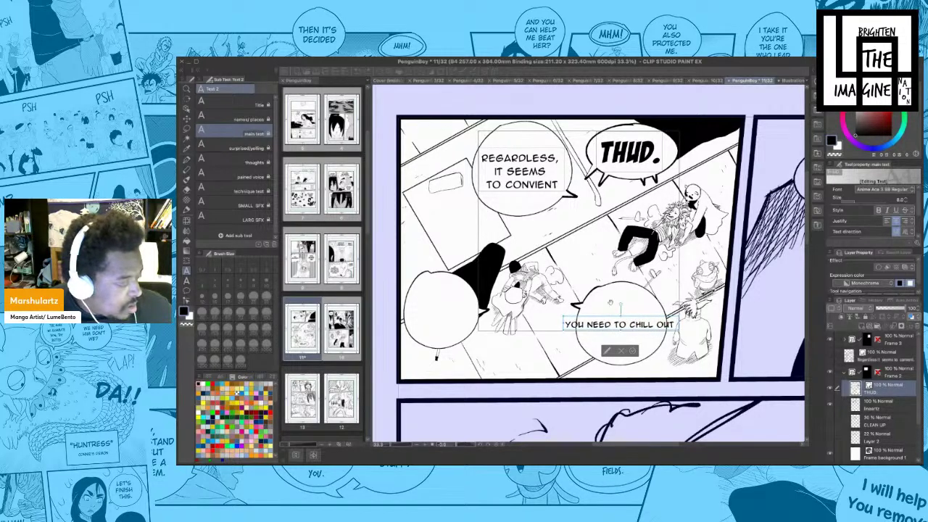
text( MAN.)
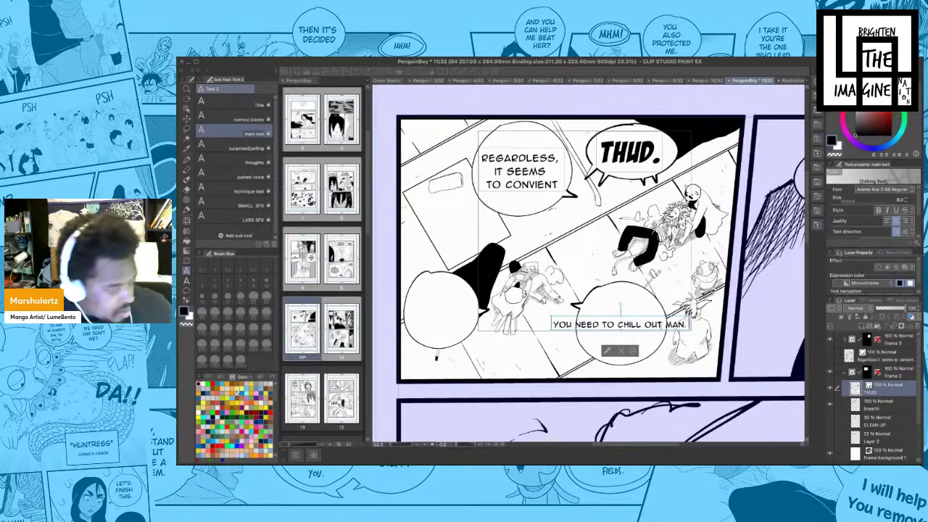
text(  WER)
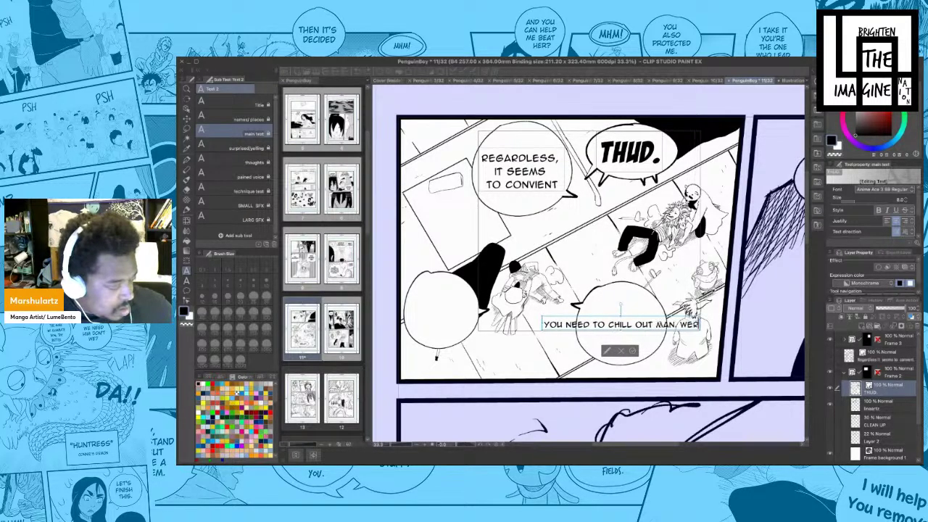
text(E ALL INJ)
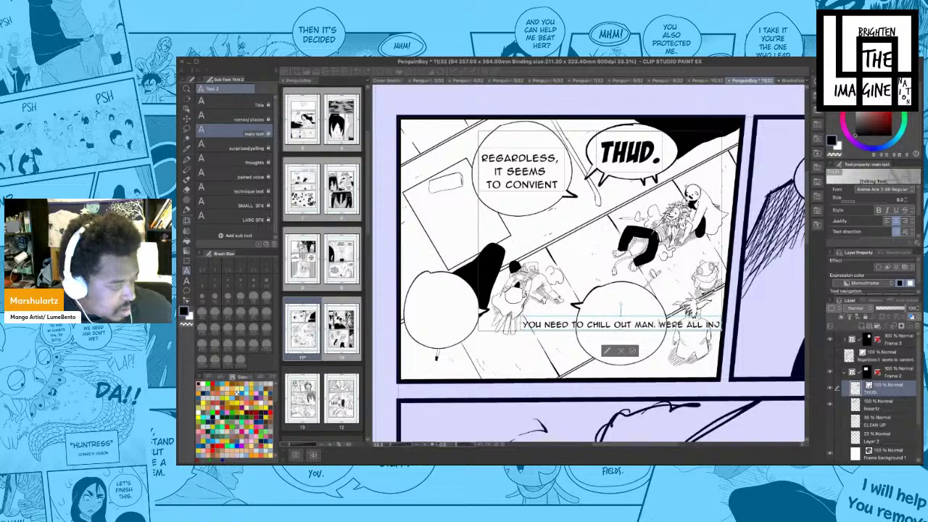
text(URED)
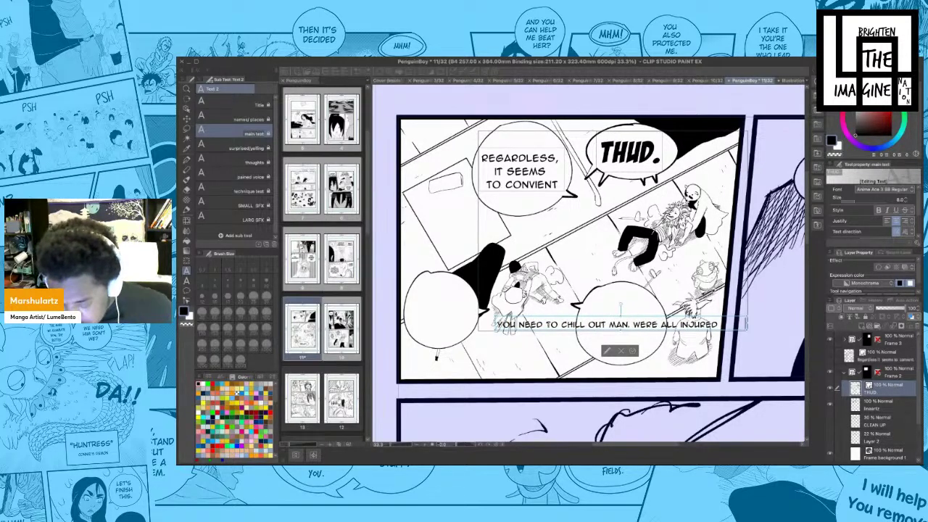
text( HERE)
- Break the "YOU NEED TO CHILL OUT" lettering into five lines and enlarge it slightly to fill its balloon
click(547, 324)
key(Return)
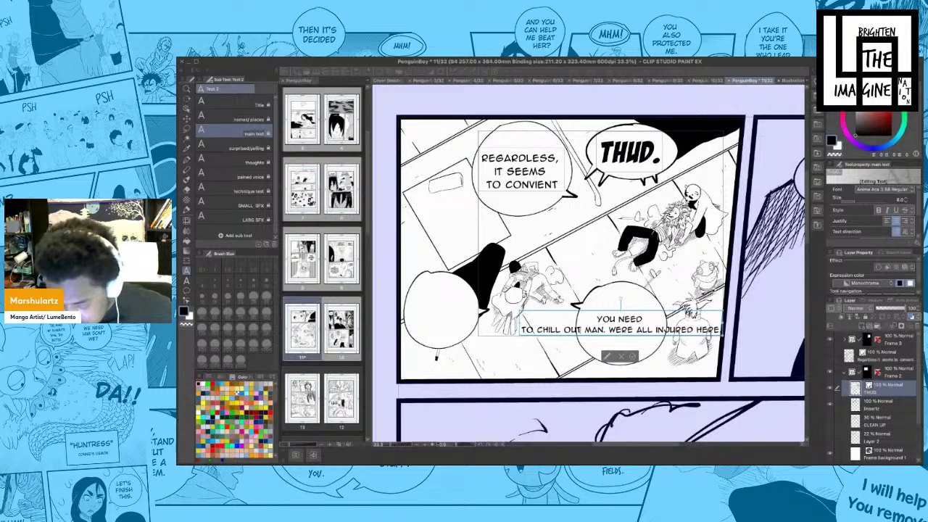
key(Return)
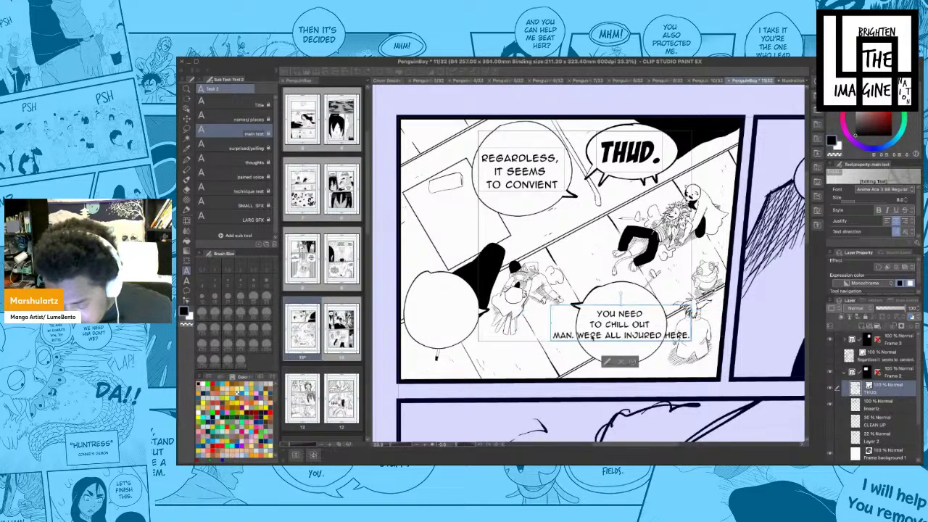
key(Return)
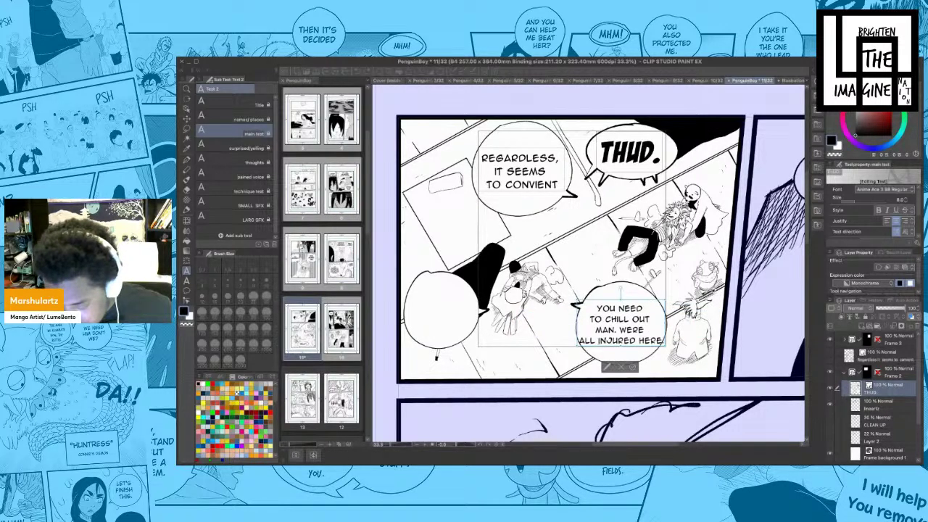
key(Return)
key(BackSpace)
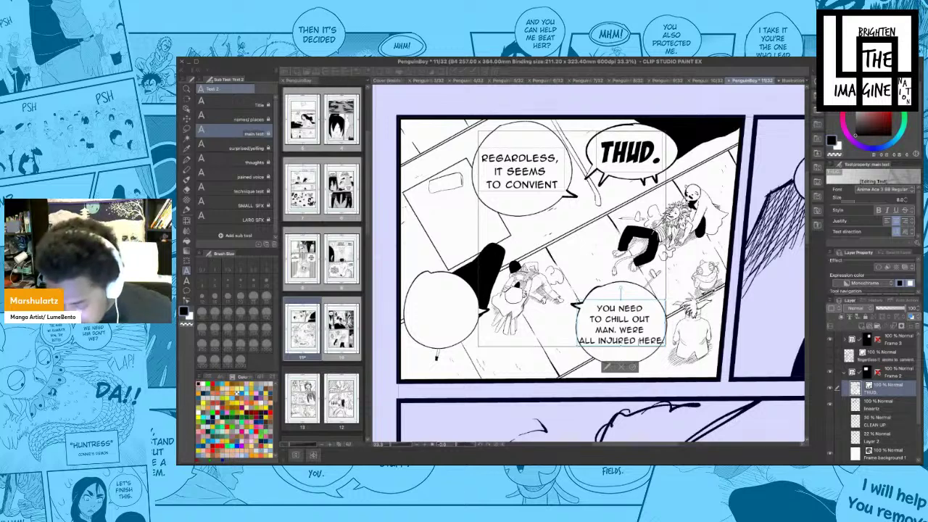
key(Return)
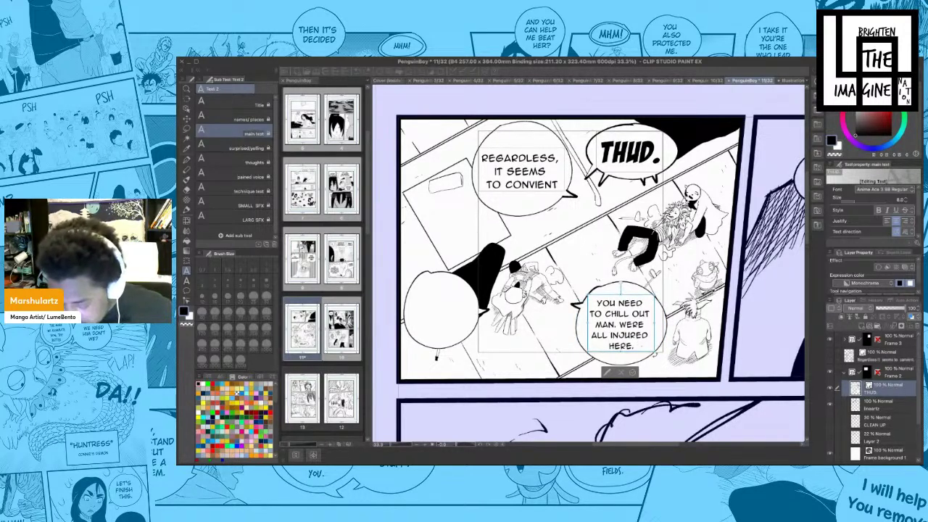
drag(655, 353, 615, 358)
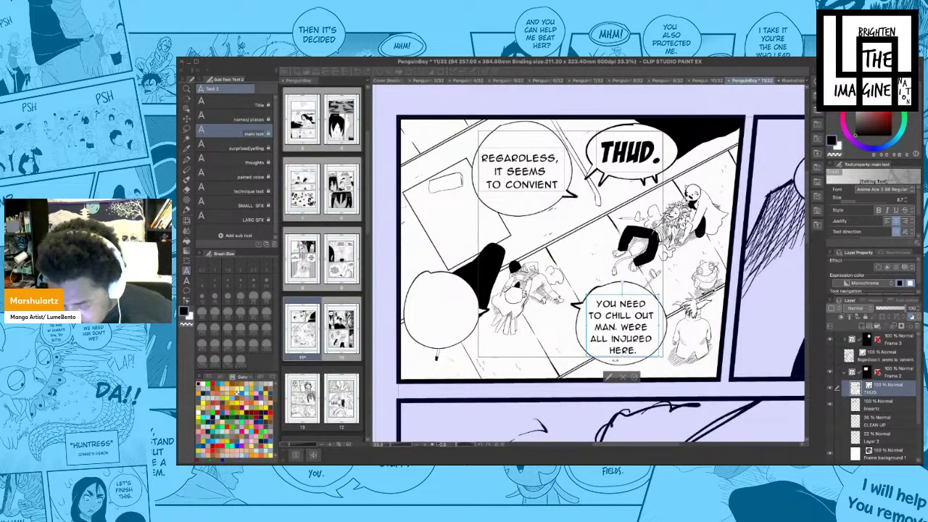
click(633, 377)
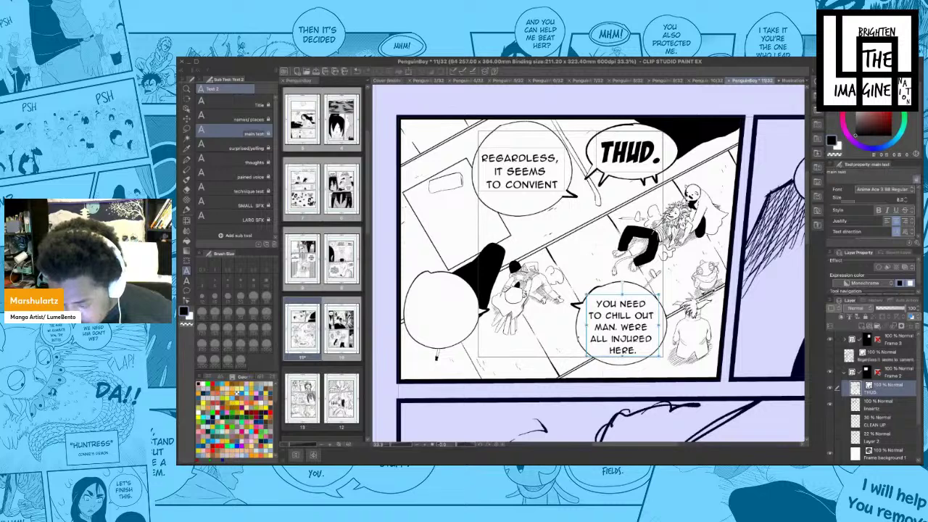
- Letter the empty balloon in the panel's lower-left corner with "YES, YOU TWO NEED REST!"
click(427, 299)
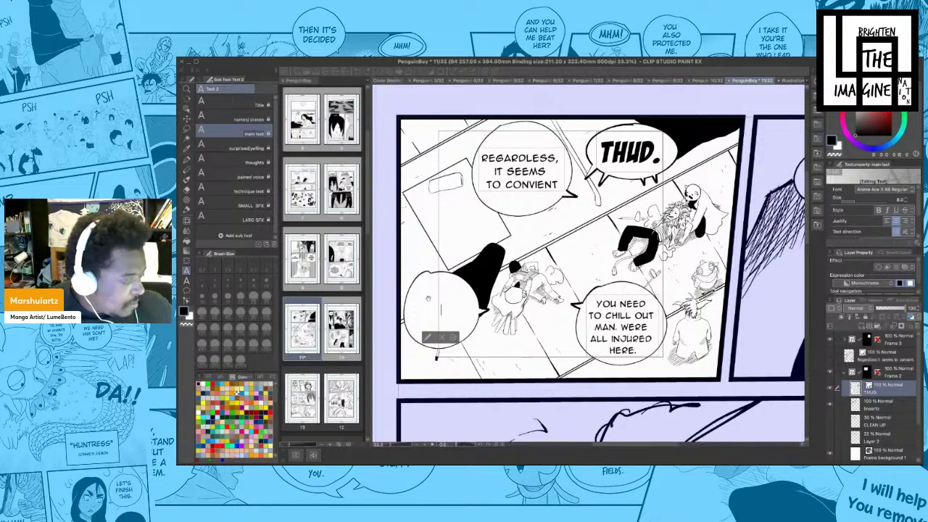
text(Y)
text(ES)
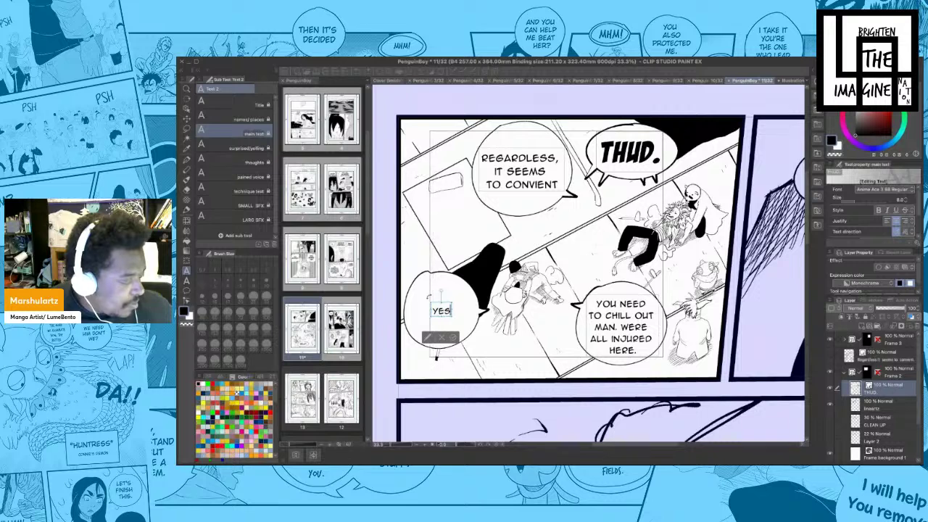
text(, YOU)
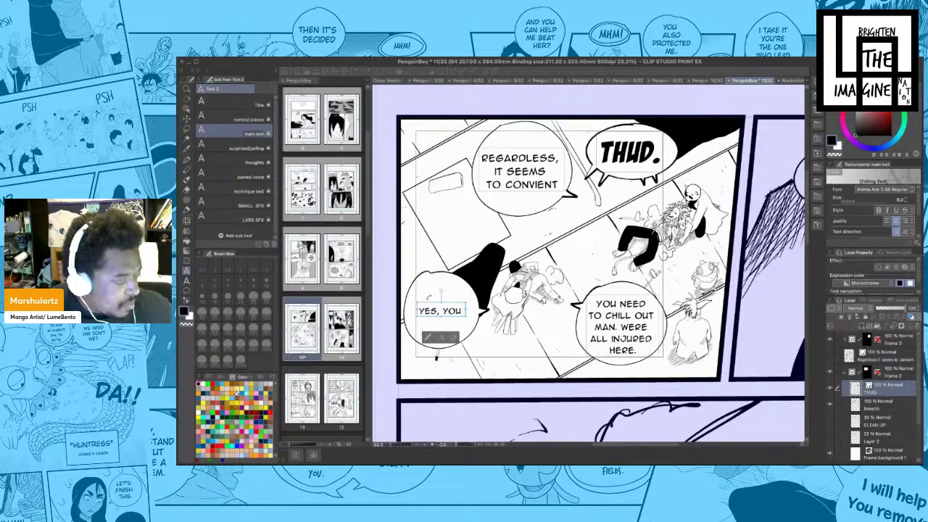
text( TWO N)
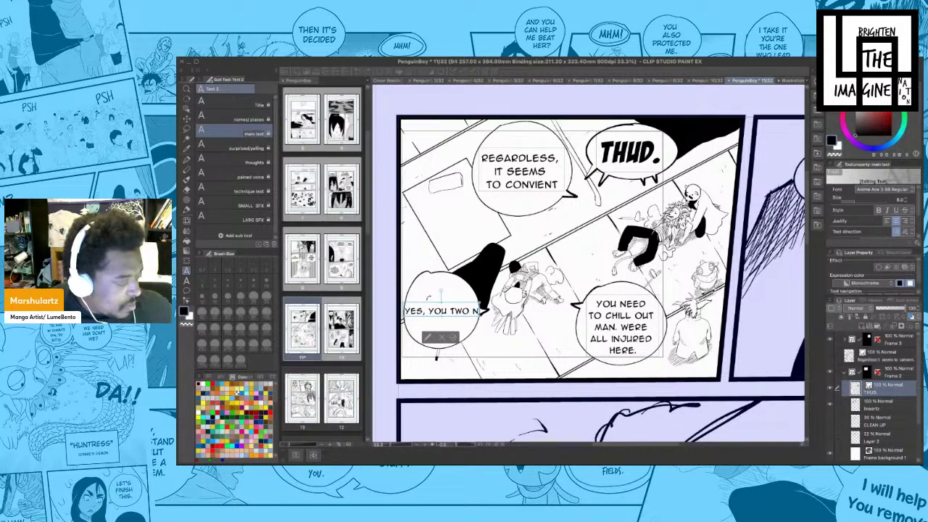
text(EED TOT.)
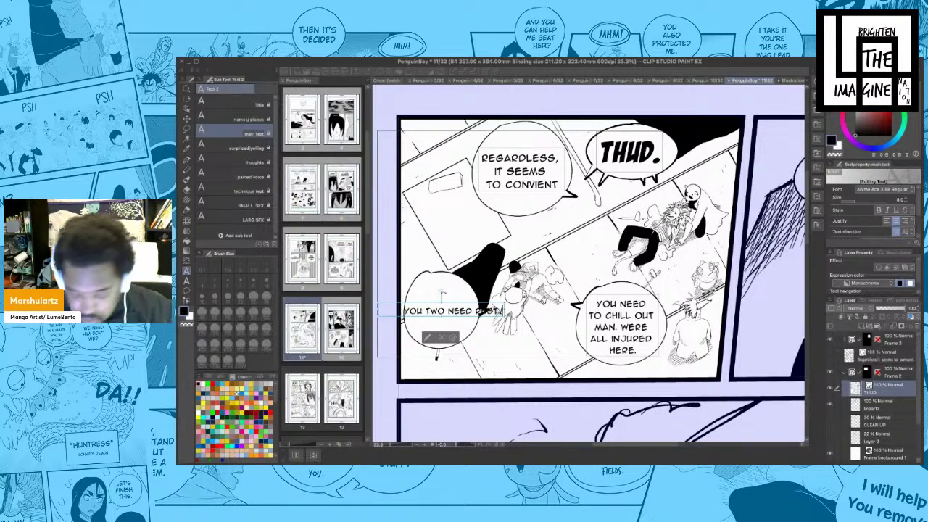
text(!)
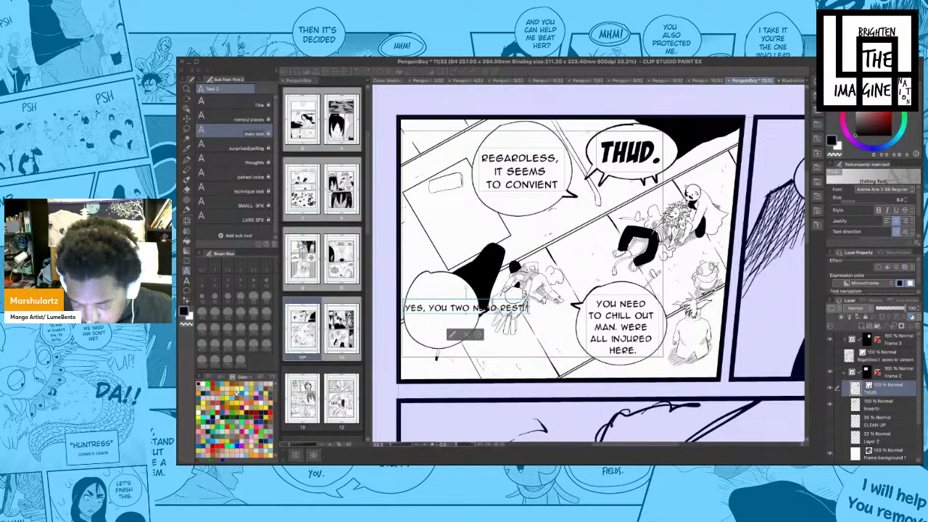
- Break the "YES, YOU TWO NEED REST!" lettering into three lines, remove the stray period, and reposition and enlarge it to fill its balloon
drag(467, 307, 476, 304)
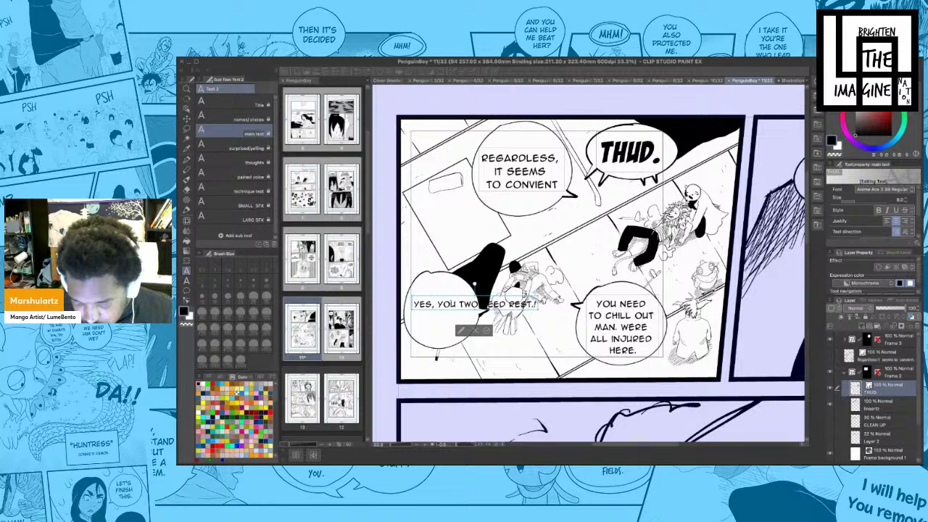
click(459, 304)
key(Return)
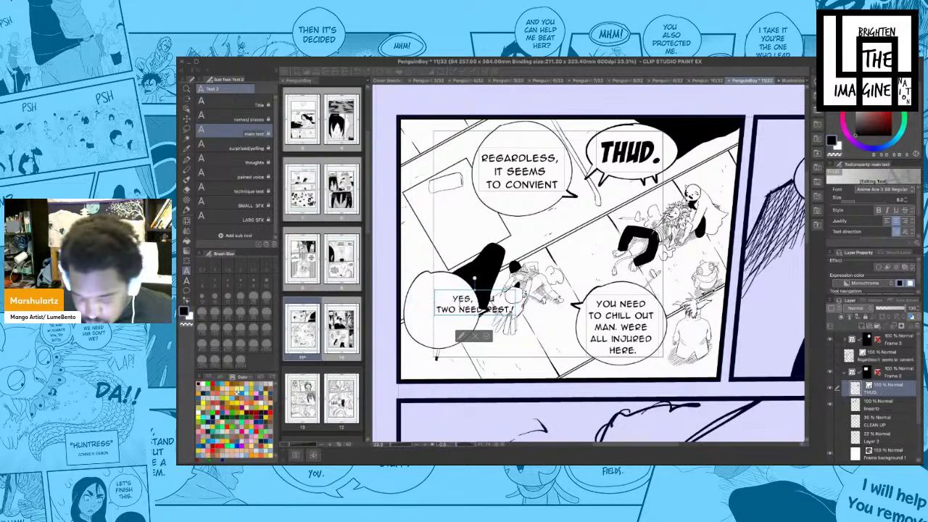
click(487, 310)
key(Return)
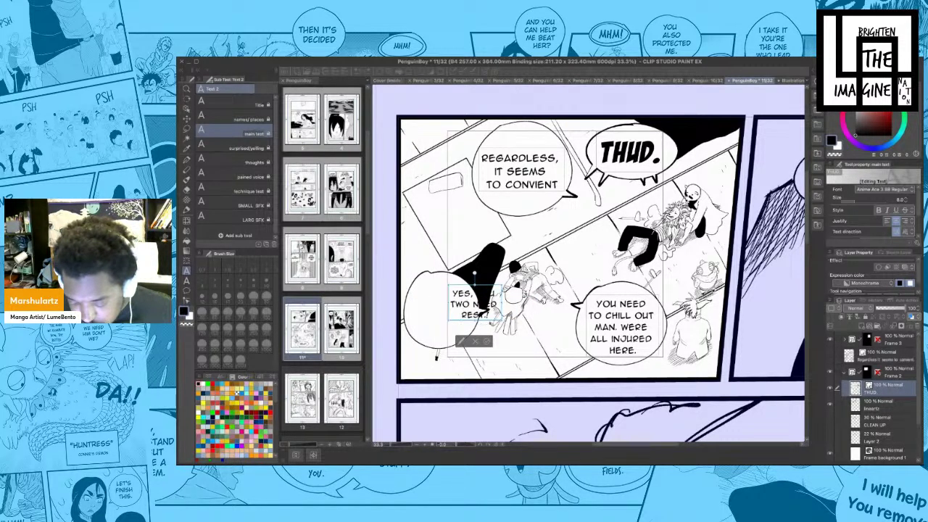
mouse_move(493, 322)
mouse_down()
mouse_move(460, 323)
mouse_move(486, 332)
mouse_up()
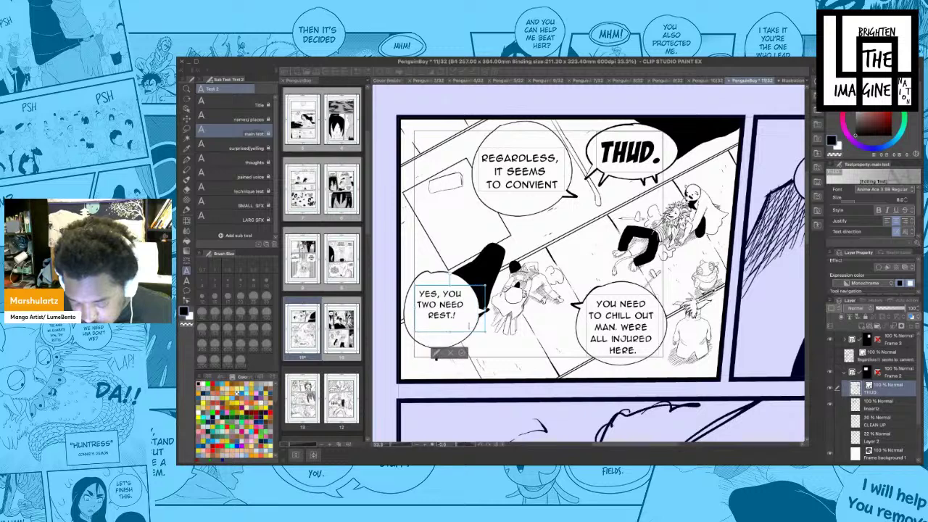
click(466, 325)
key(BackSpace)
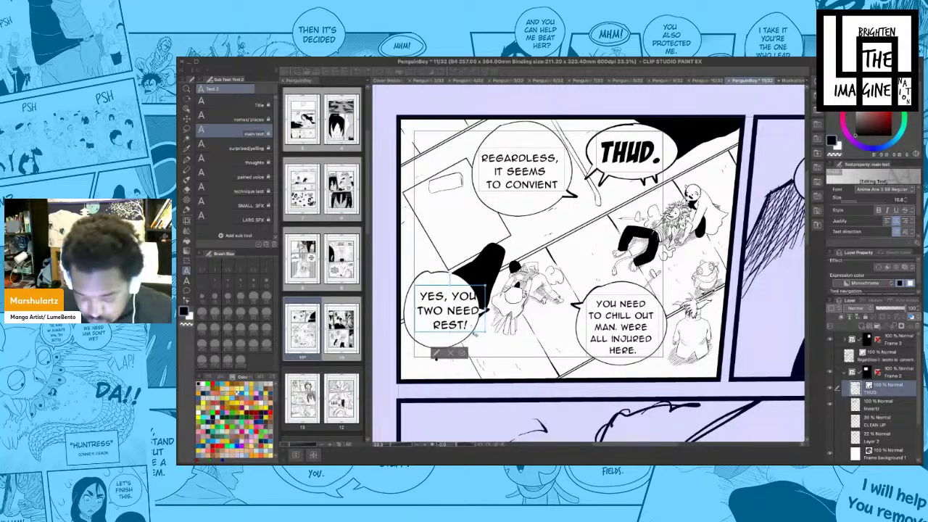
click(462, 353)
mouse_move(479, 335)
mouse_down()
mouse_move(449, 333)
mouse_move(494, 332)
mouse_up()
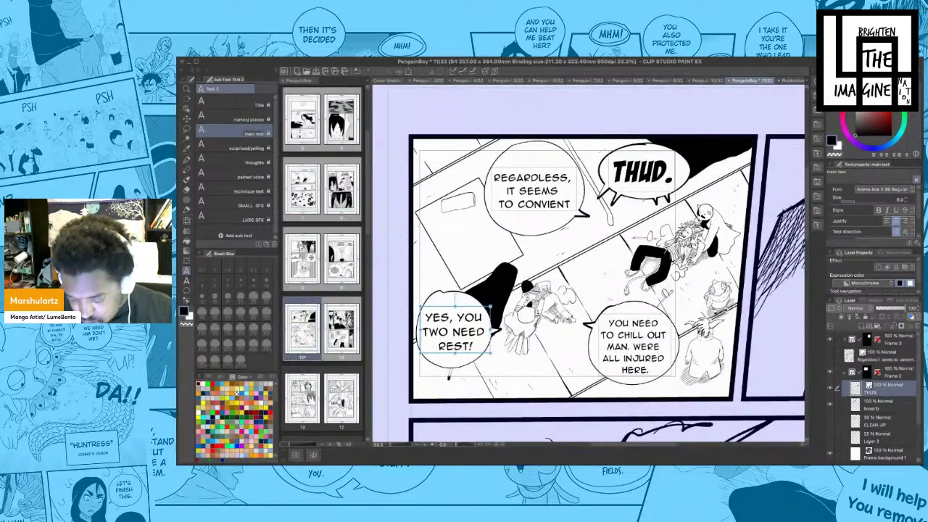
- Move the "YOU NEED TO CHILL OUT" balloon and its tail toward the panel's centre, with the tail pointing at the nearby crouching figures
click(187, 109)
click(632, 300)
drag(630, 297, 660, 261)
click(595, 325)
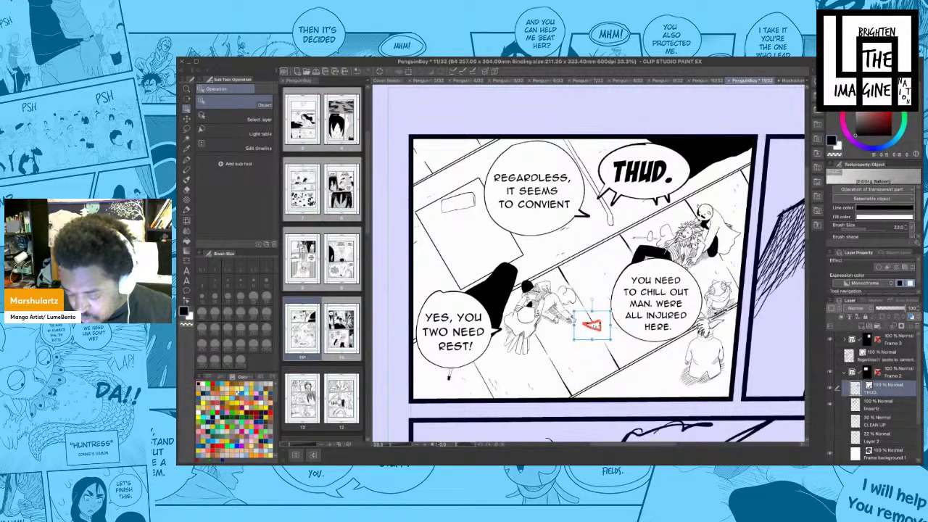
drag(585, 324, 567, 327)
key(ctrl+z)
click(594, 324)
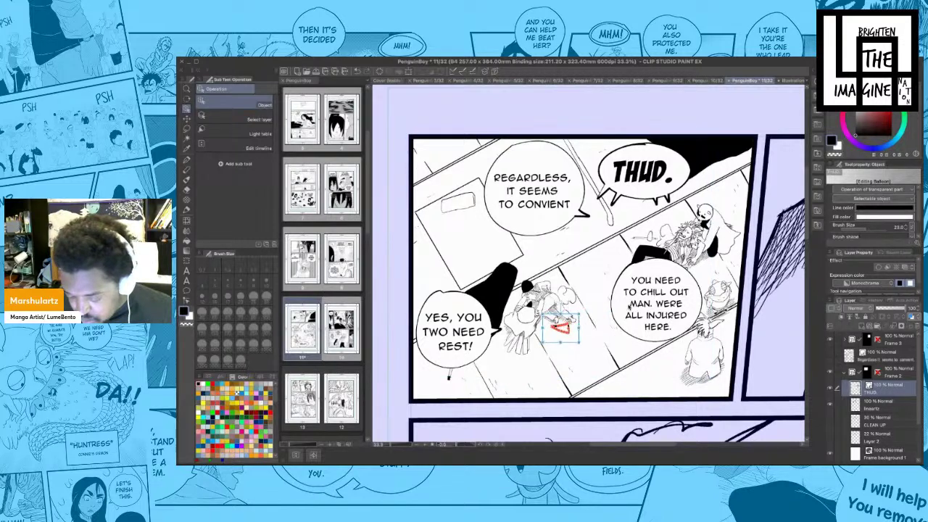
drag(615, 304, 571, 284)
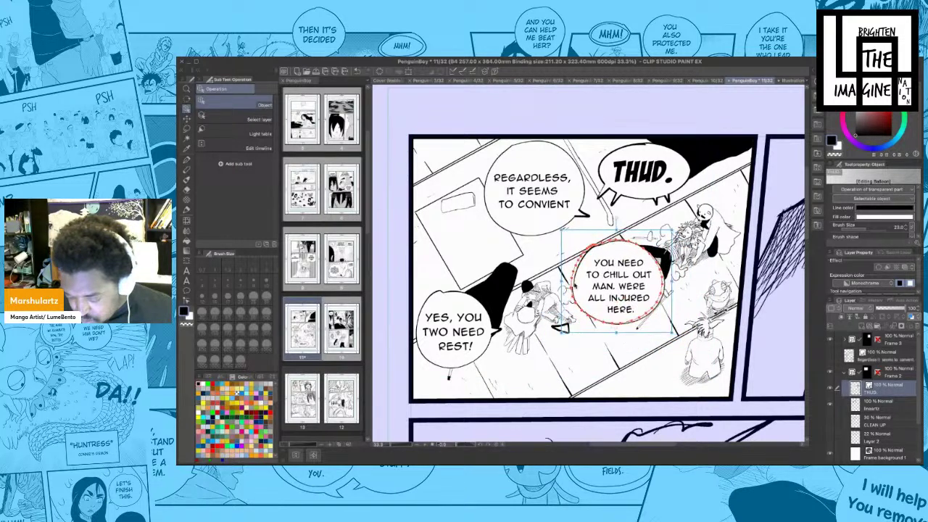
click(566, 318)
drag(565, 316, 568, 292)
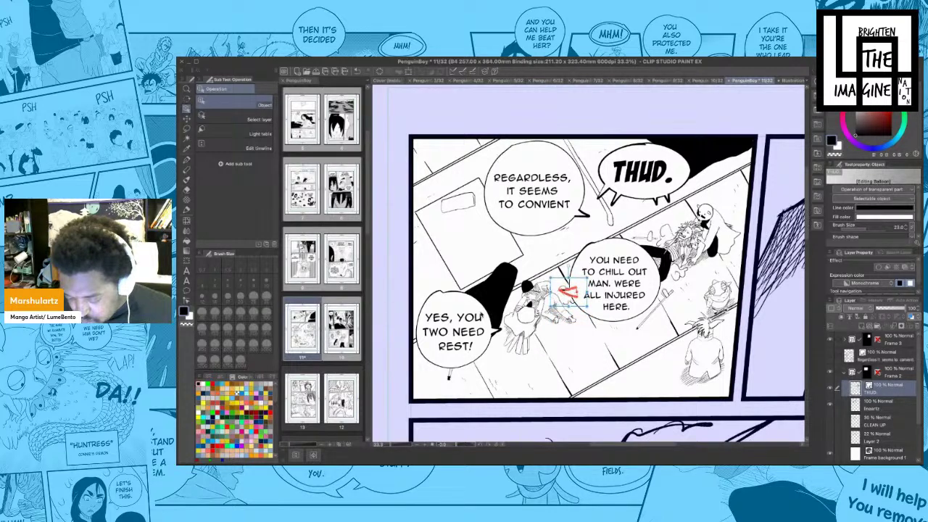
- Move the "YES, YOU TWO NEED REST!" balloon and its tail directly below the "YOU NEED TO CHILL OUT" balloon
mouse_move(457, 334)
mouse_down()
mouse_move(585, 372)
mouse_move(574, 360)
mouse_move(468, 341)
mouse_move(472, 367)
mouse_move(608, 391)
mouse_up()
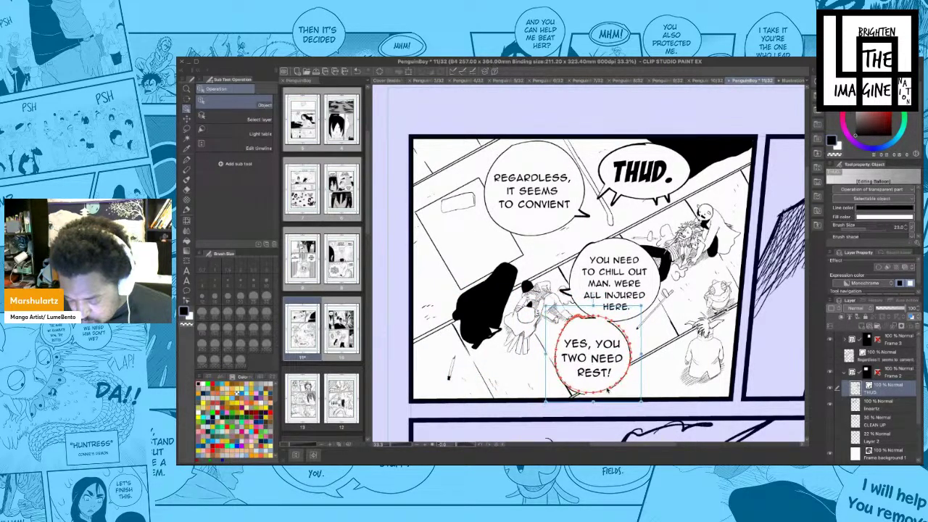
click(498, 333)
mouse_move(498, 333)
mouse_down()
mouse_move(558, 341)
mouse_move(577, 319)
mouse_move(559, 310)
mouse_move(534, 316)
mouse_move(528, 352)
mouse_move(580, 343)
mouse_move(581, 336)
mouse_move(543, 352)
mouse_move(573, 349)
mouse_move(537, 331)
mouse_up()
click(532, 365)
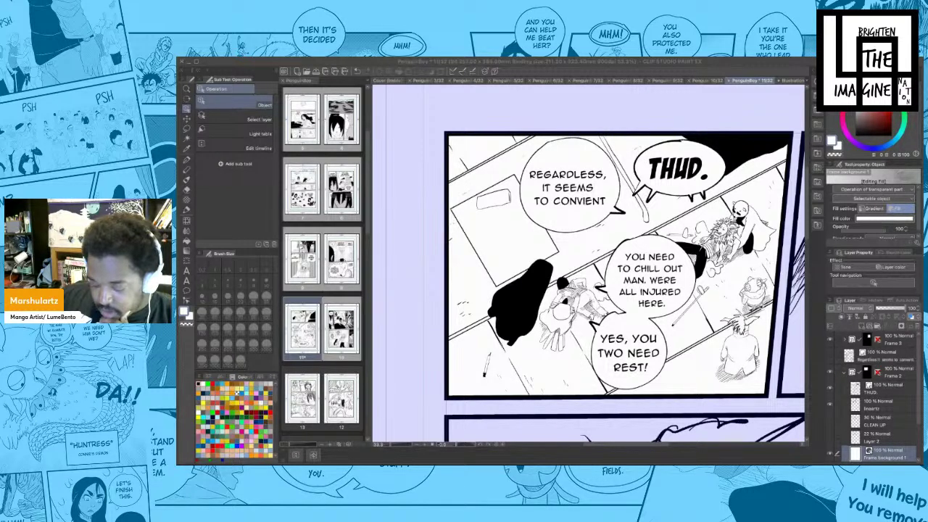
key(x)
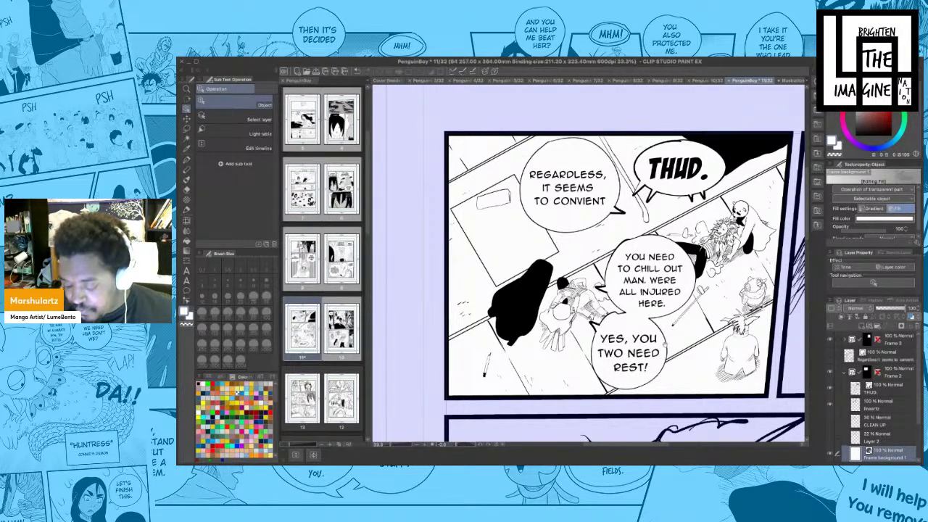
drag(665, 344, 622, 294)
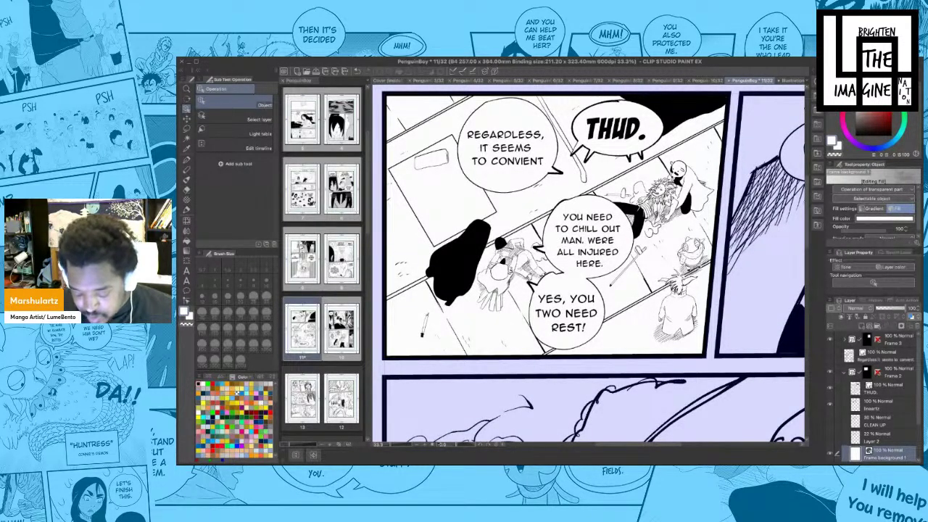
click(516, 464)
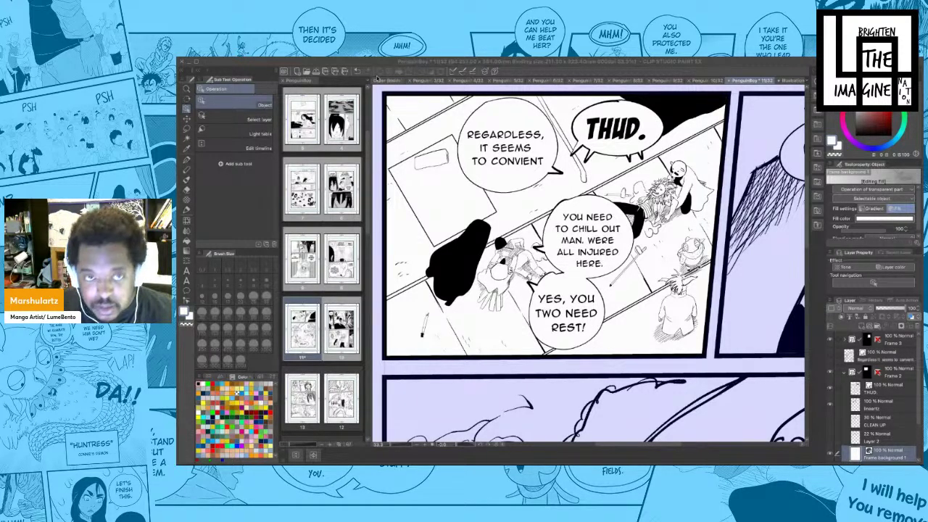
click(518, 64)
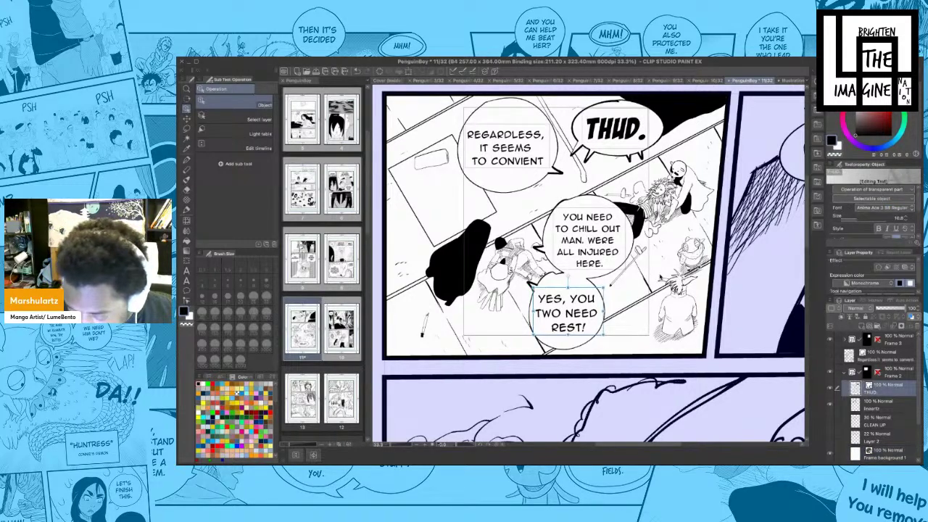
- Draw a round speech balloon with a tail over the lower end of the black-cloaked figure, on the same layer as the other balloons
drag(633, 279, 703, 266)
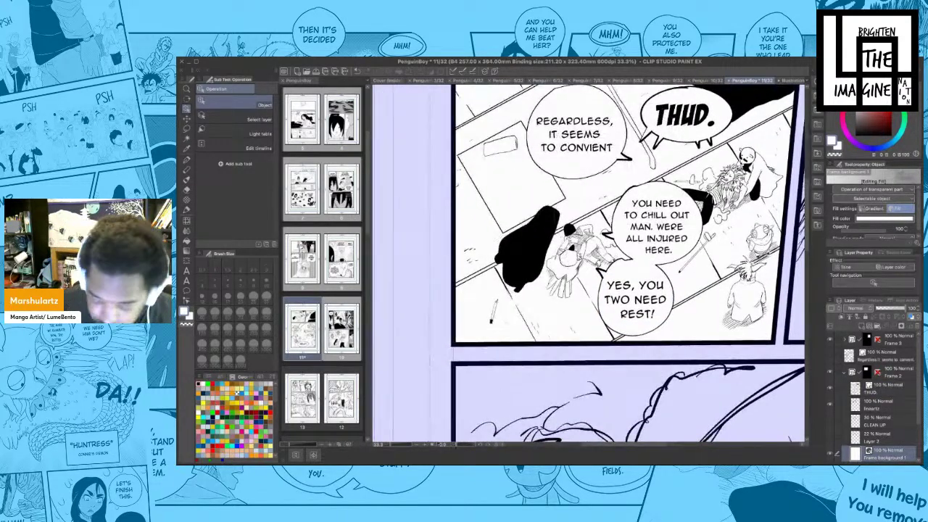
click(186, 291)
mouse_move(480, 273)
mouse_down()
mouse_move(528, 327)
mouse_move(493, 270)
mouse_up()
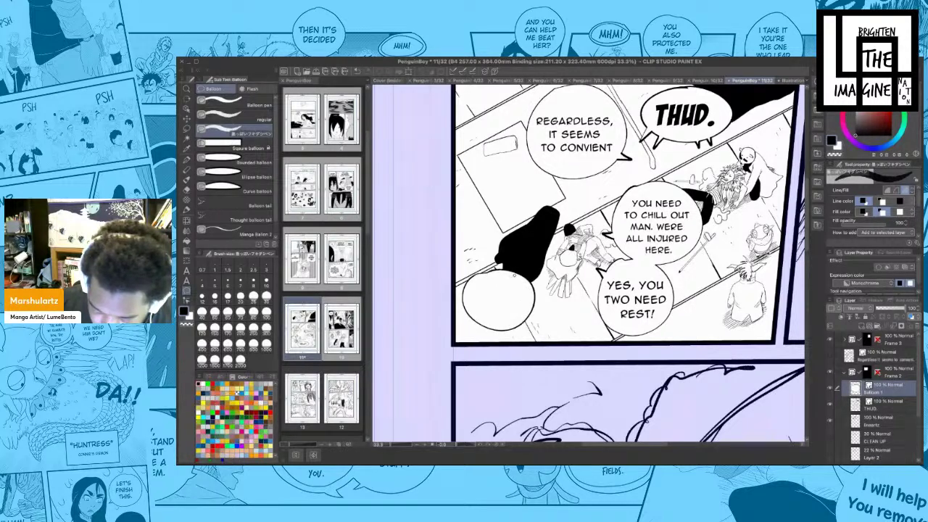
key(ctrl+z)
mouse_move(499, 258)
mouse_down()
mouse_move(504, 322)
mouse_move(530, 261)
mouse_move(508, 256)
mouse_up()
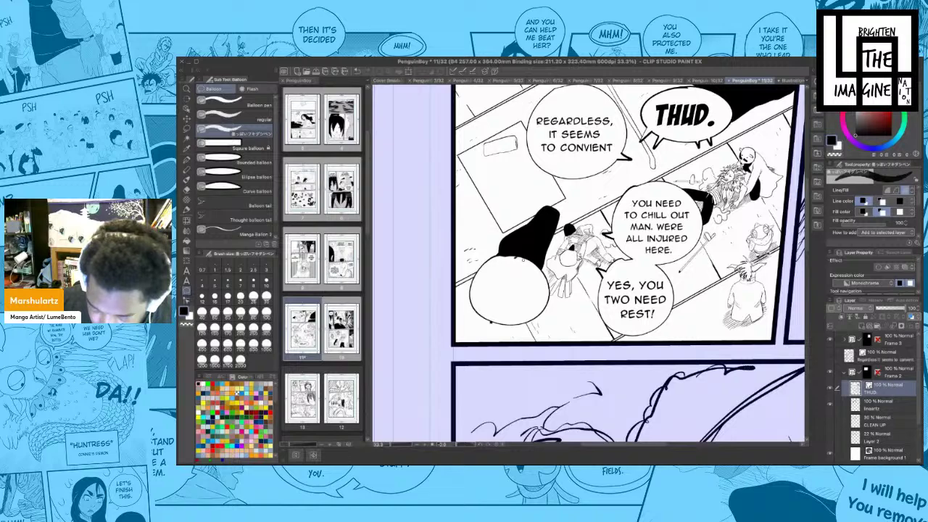
drag(602, 254, 604, 245)
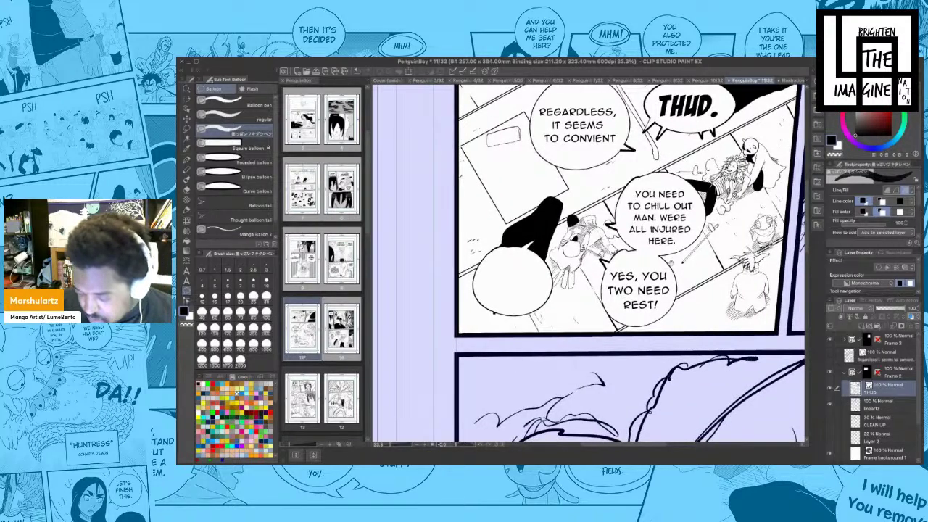
mouse_move(622, 286)
mouse_down()
mouse_move(618, 299)
mouse_move(640, 287)
mouse_up()
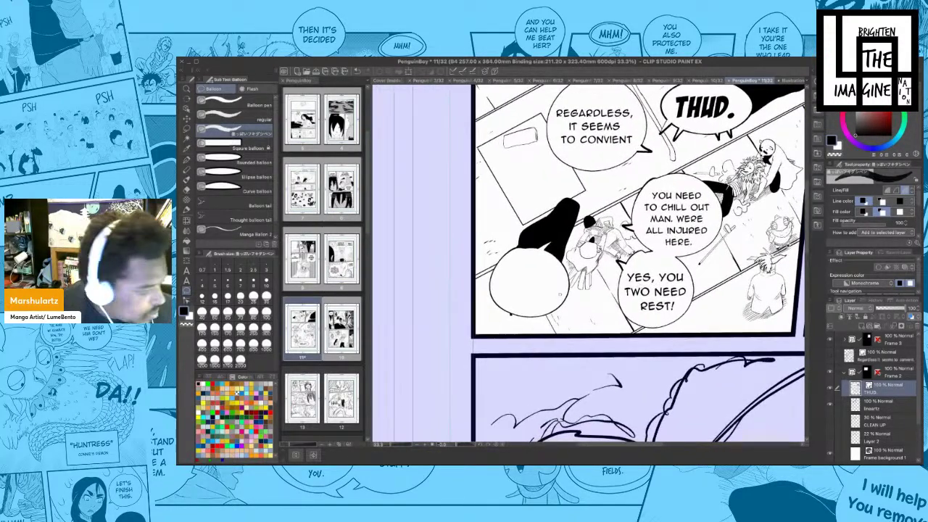
- Letter the new balloon by the black-cloaked figure with "I'M GOING FO A WALK DOC." in the main text style
key(t)
click(511, 265)
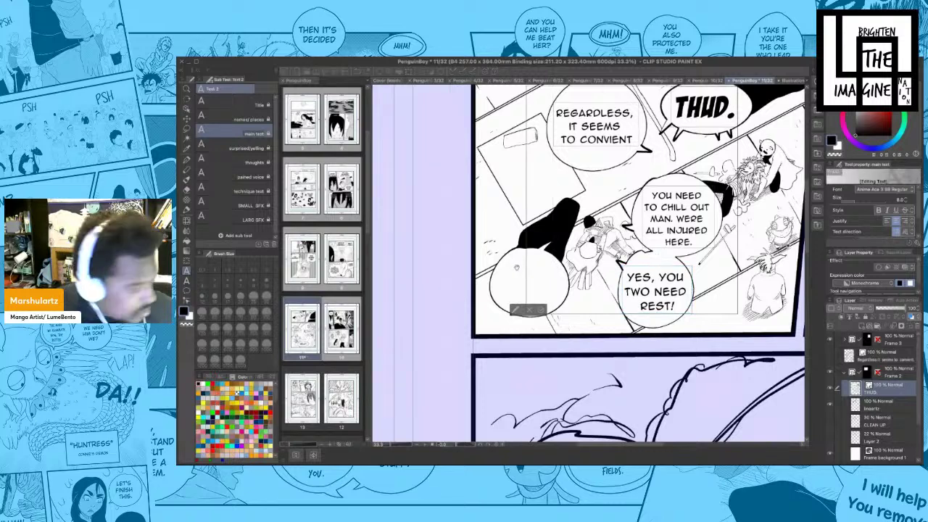
text(I'M G)
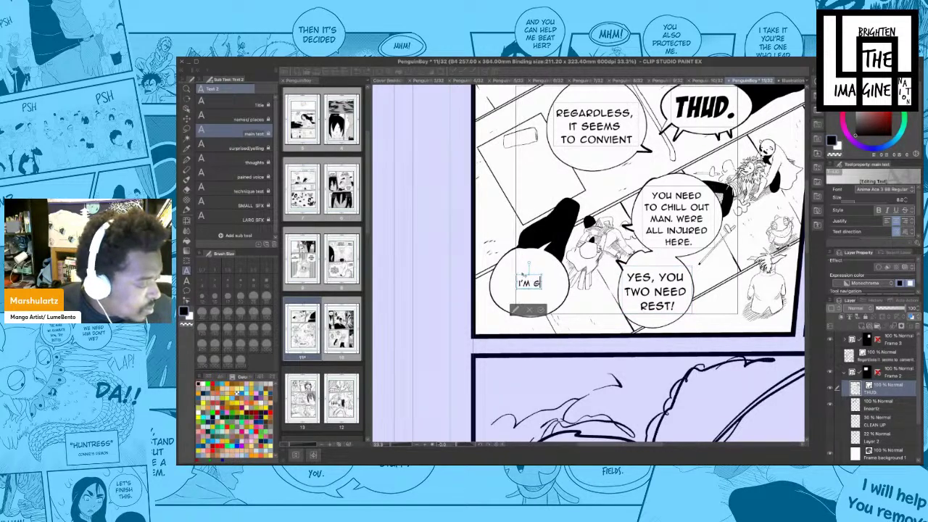
text(OING)
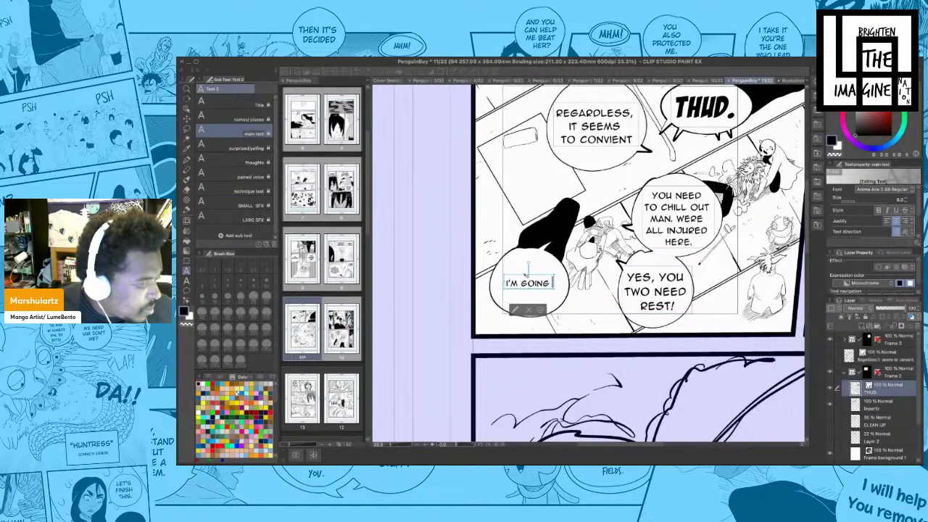
text( FO A W)
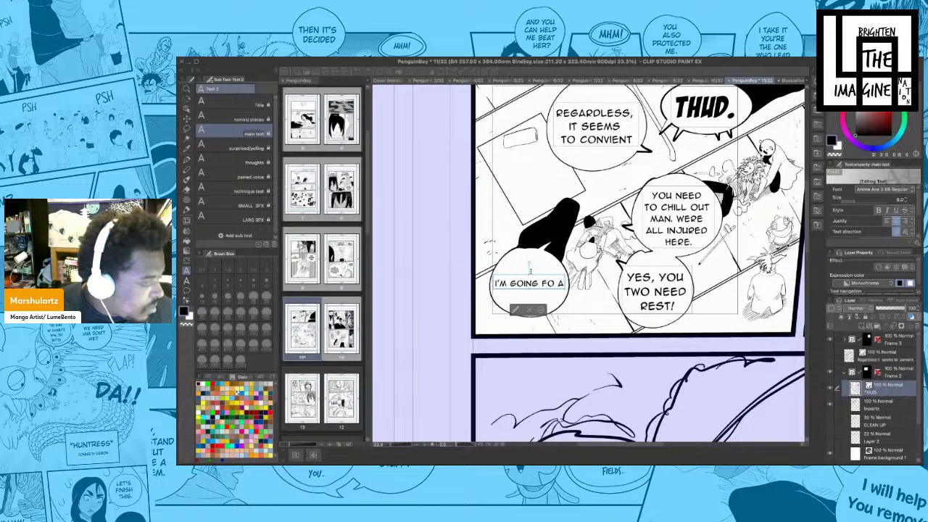
text(K DOG.)
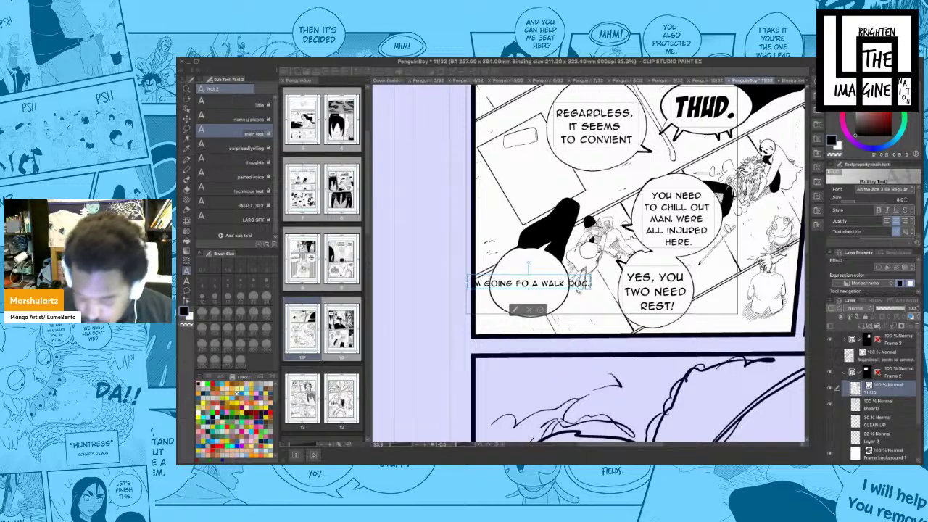
- Break the cloaked figure's line into three rows reading "I'M GOING / FOR A / WALK DOC." and centre it inside its balloon
drag(591, 287, 614, 288)
drag(545, 310, 554, 307)
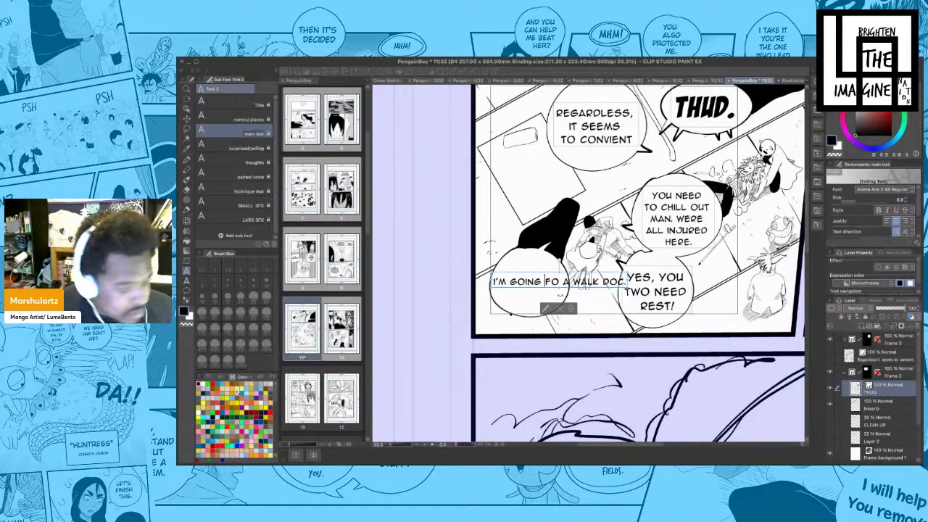
key(Return)
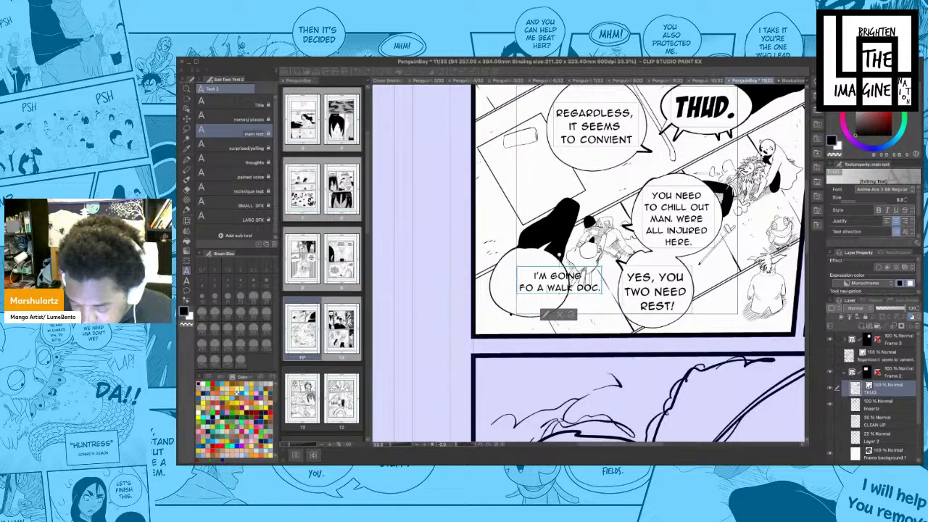
key(Return)
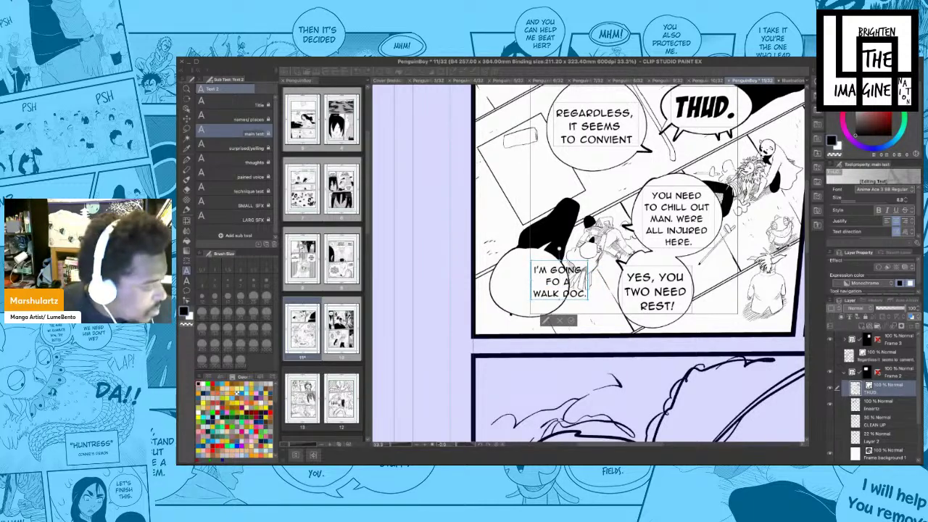
text(R)
click(572, 320)
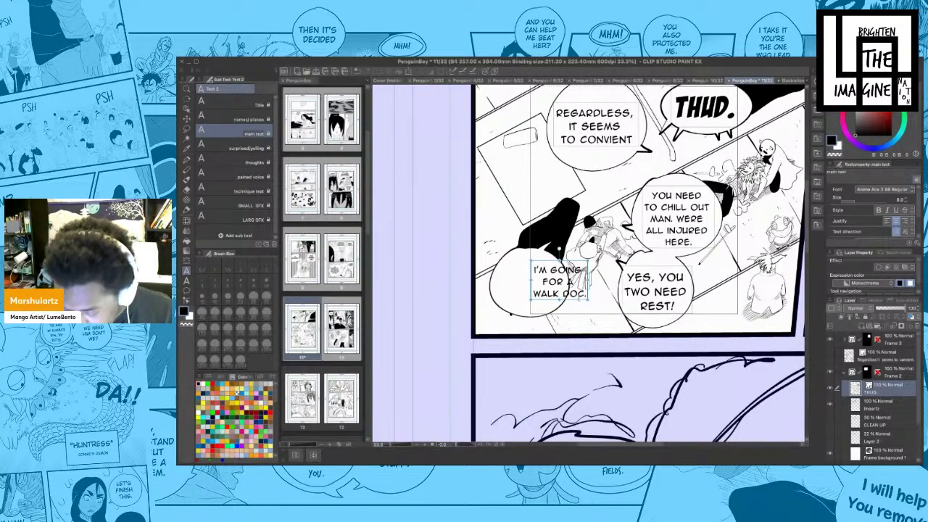
drag(577, 301, 540, 357)
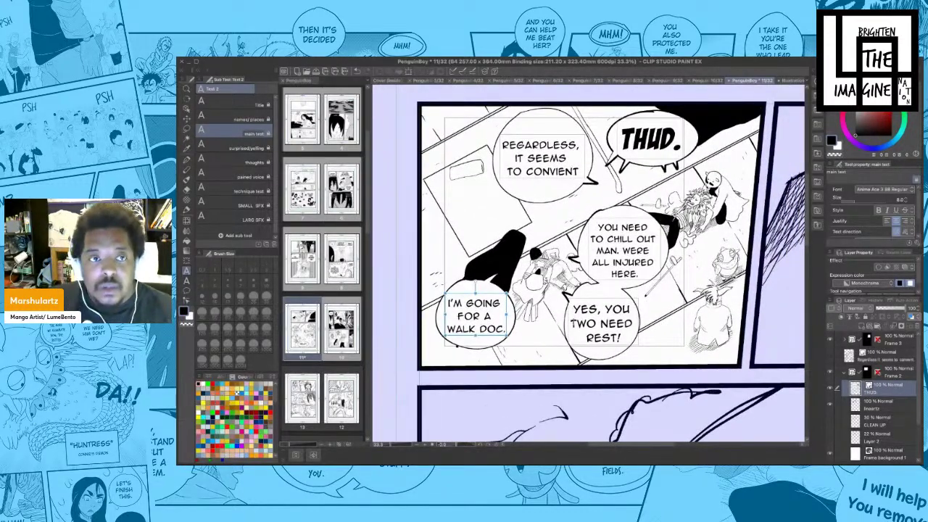
- Examine the lettered floor panel and the rough sketch of the large village panel at the bottom of page 11
drag(671, 323, 650, 305)
scroll(652, 304, down, 1)
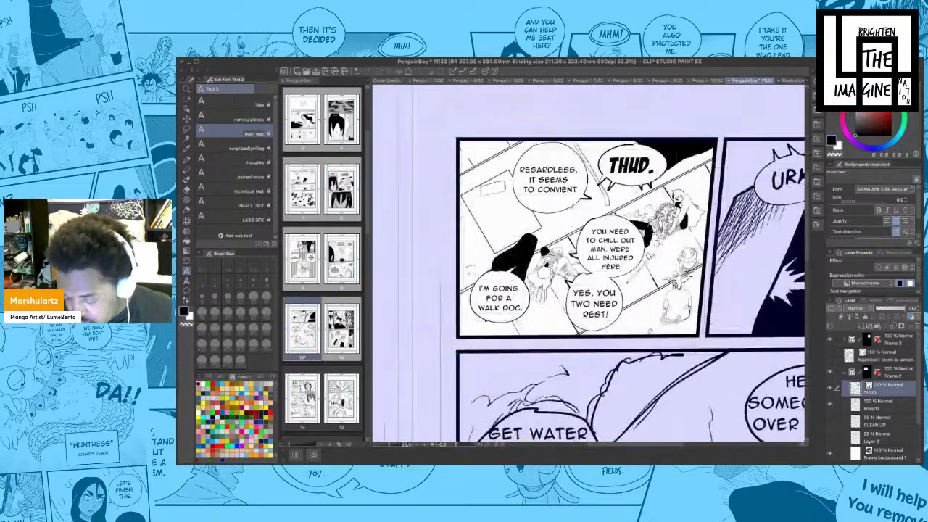
drag(676, 350, 603, 305)
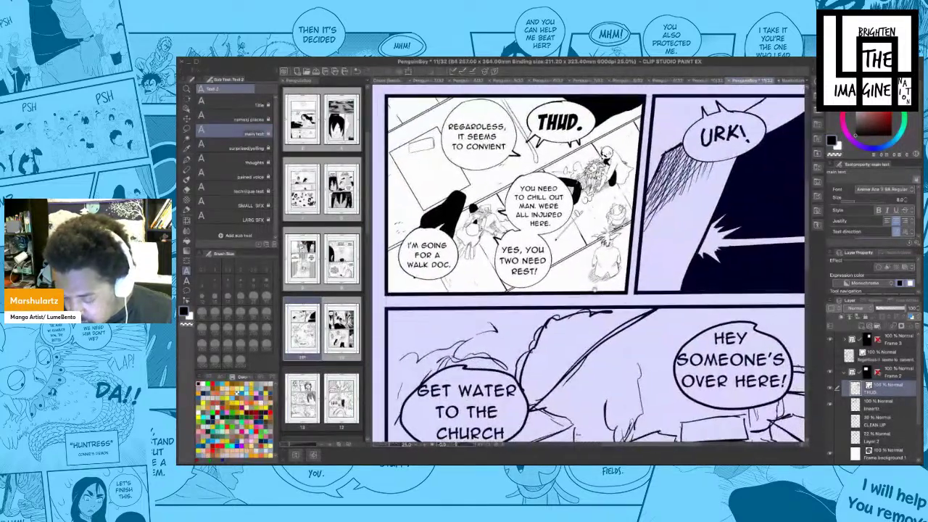
scroll(591, 264, down, 4)
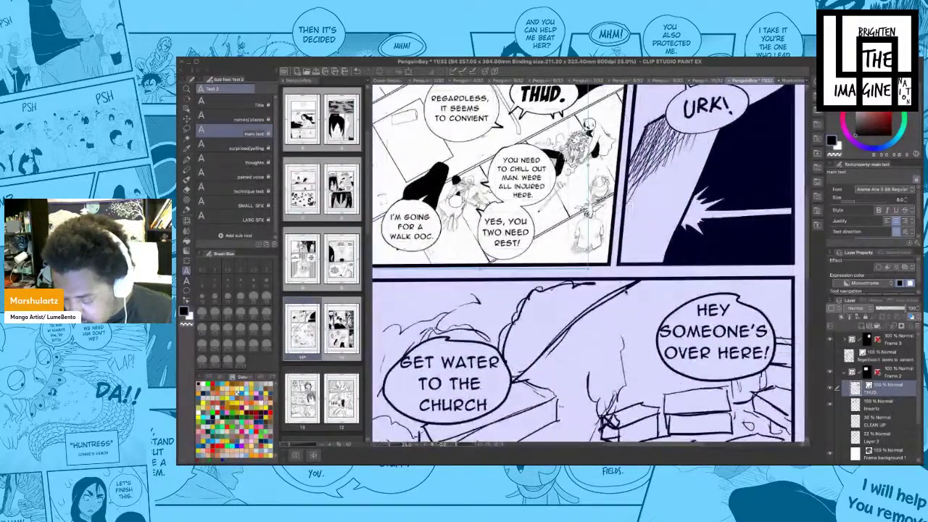
drag(617, 341, 619, 289)
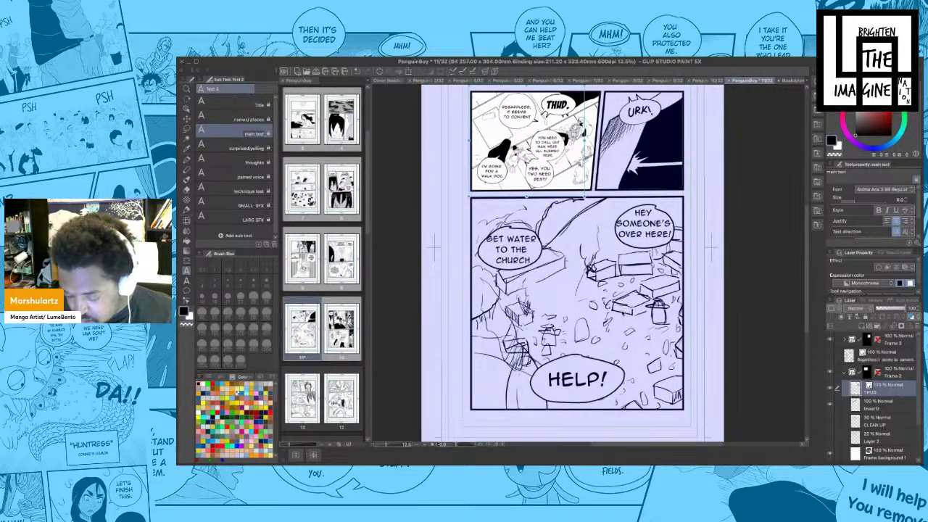
scroll(617, 330, up, 4)
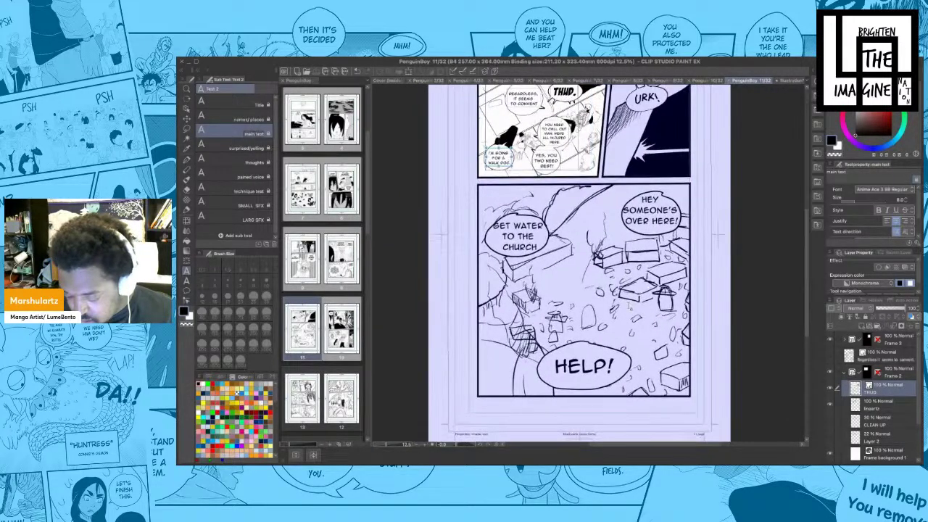
drag(633, 309, 680, 275)
scroll(641, 298, down, 4)
scroll(644, 290, up, 4)
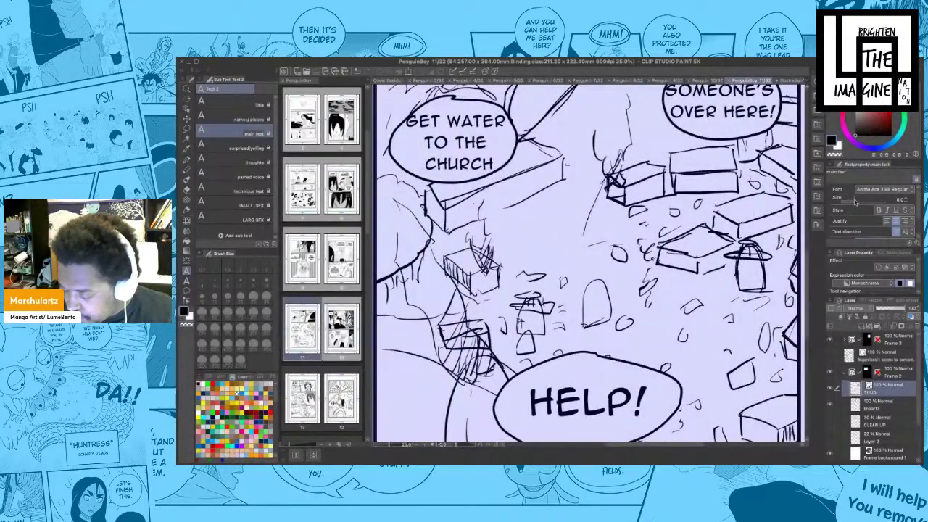
drag(856, 203, 855, 201)
click(856, 80)
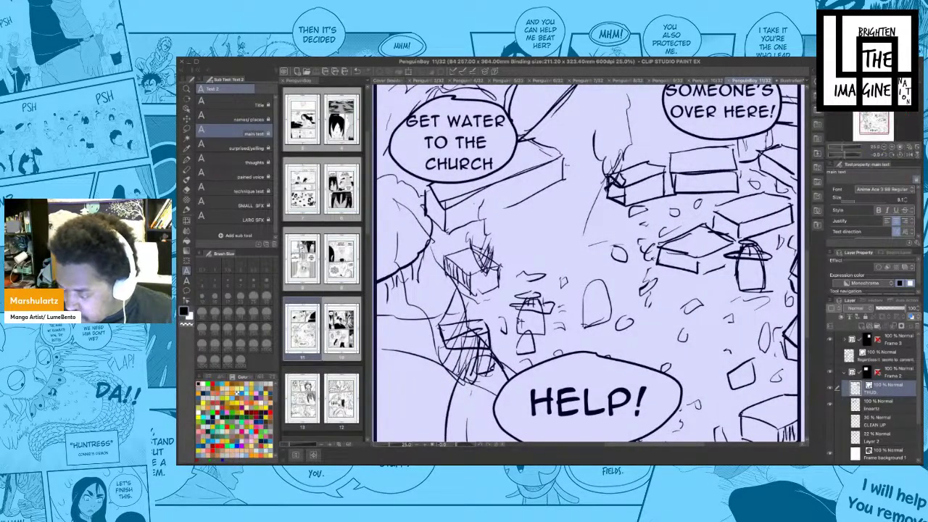
drag(846, 148, 840, 148)
drag(765, 180, 750, 193)
- Collapse the Frame 2 folder, expand Frame 1 and hide its speech balloon layer to expose the village sketch
click(872, 371)
click(845, 373)
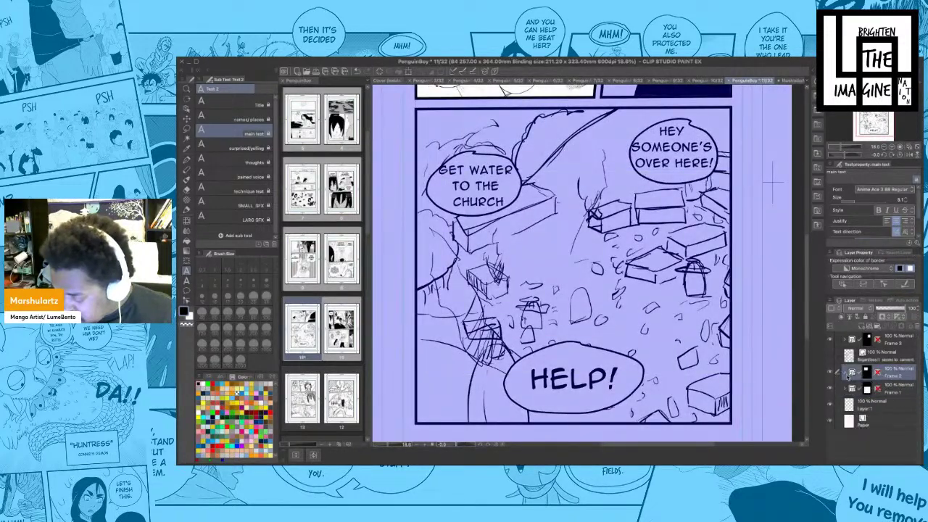
click(857, 391)
click(845, 390)
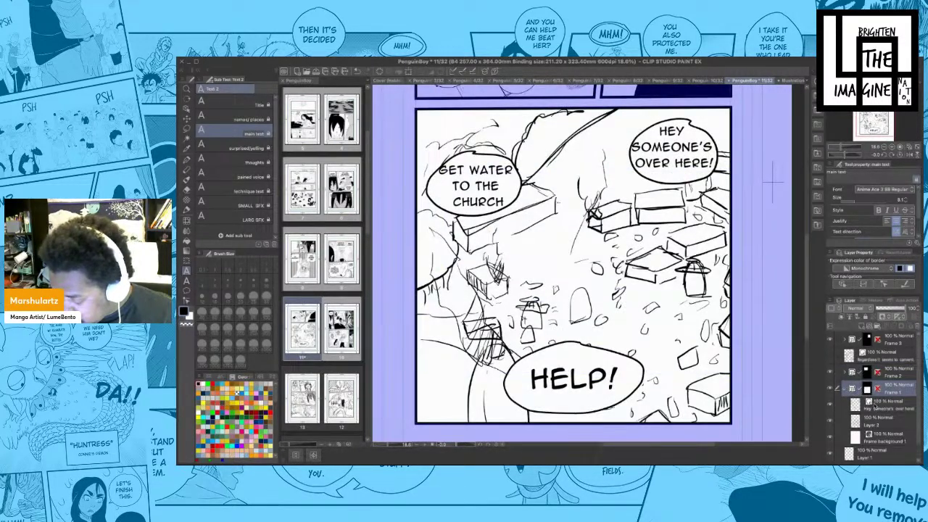
click(876, 404)
click(833, 406)
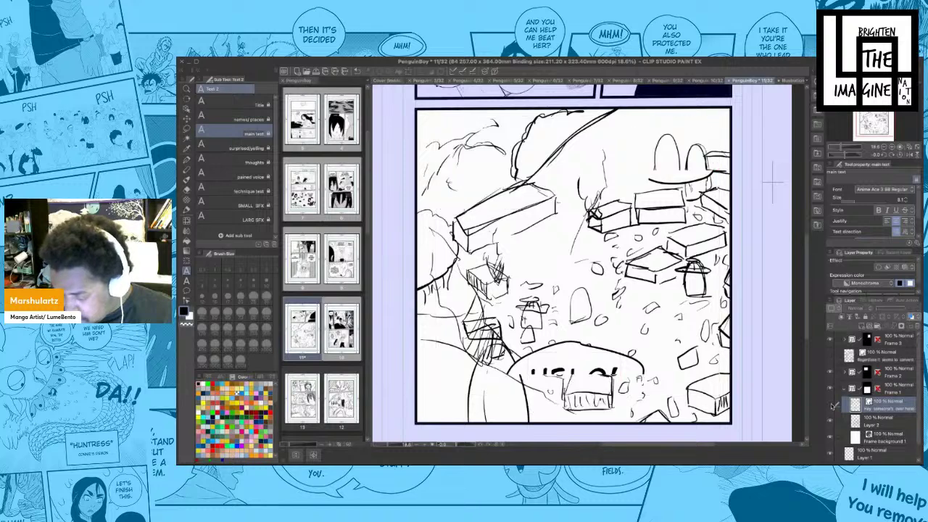
- Fade the village panel's rough sketch on Layer 2 to 22% opacity
click(873, 419)
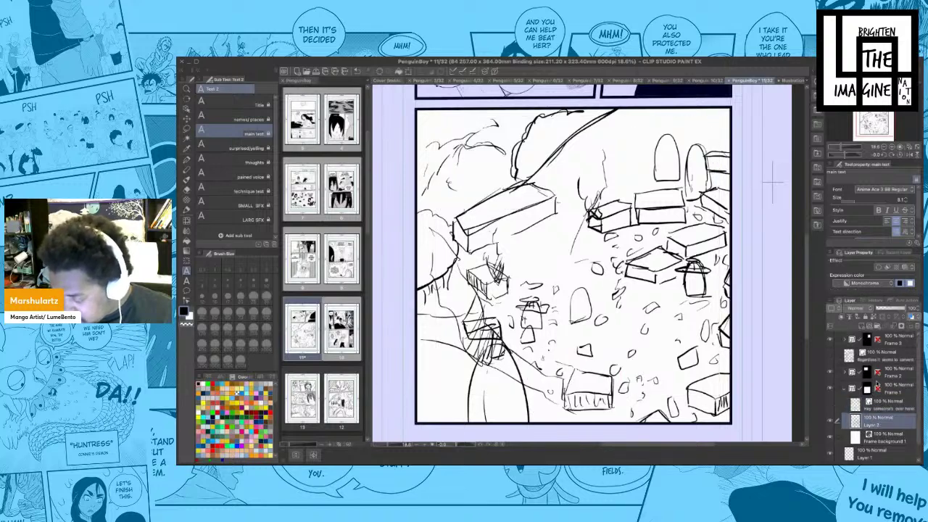
click(831, 423)
click(831, 422)
drag(901, 311, 878, 312)
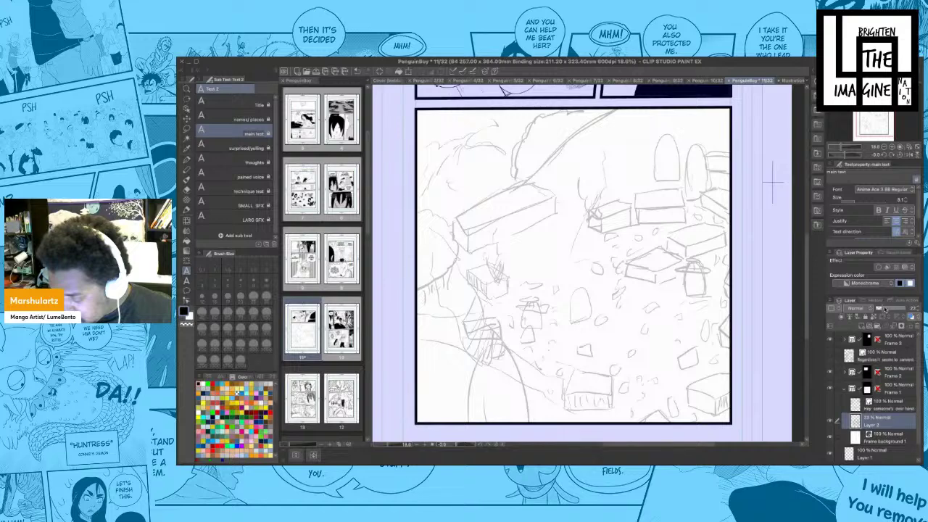
- Add a new layer above the faded village sketch and name it "Clean up"
click(862, 330)
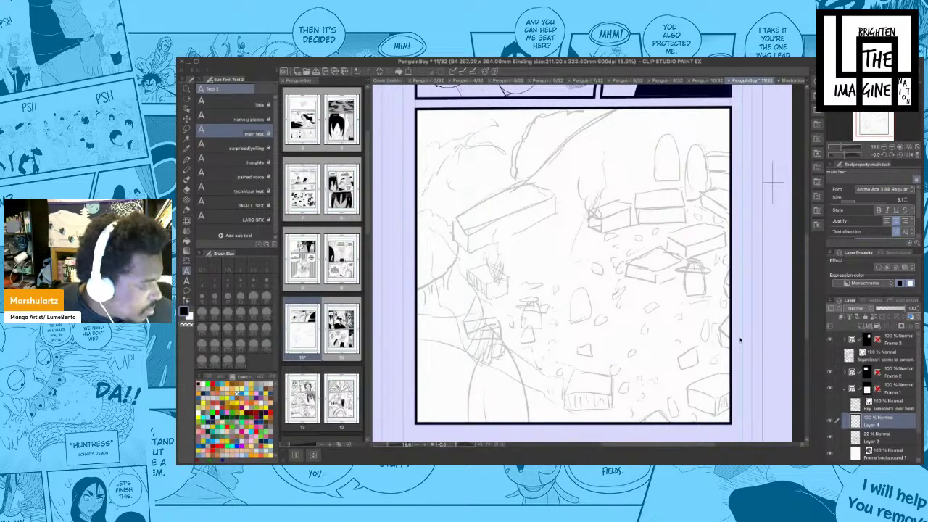
text(Clean up)
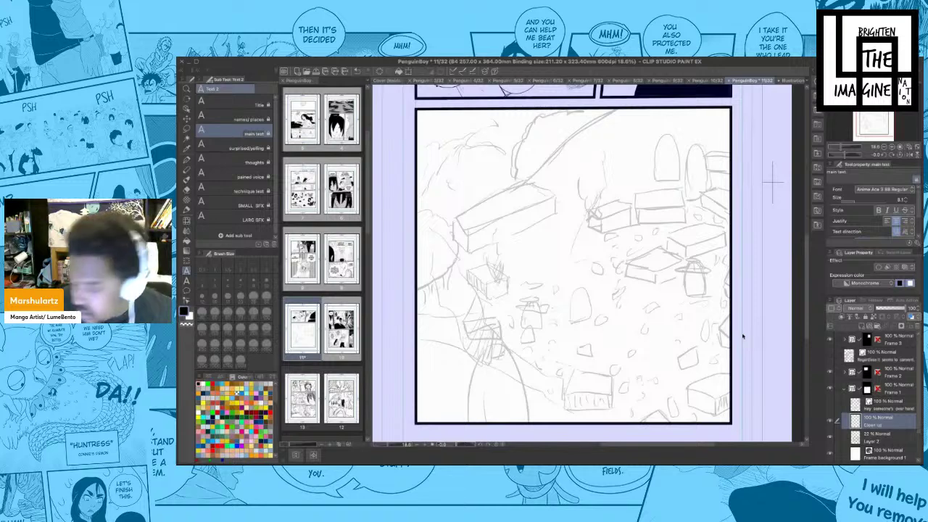
key(Return)
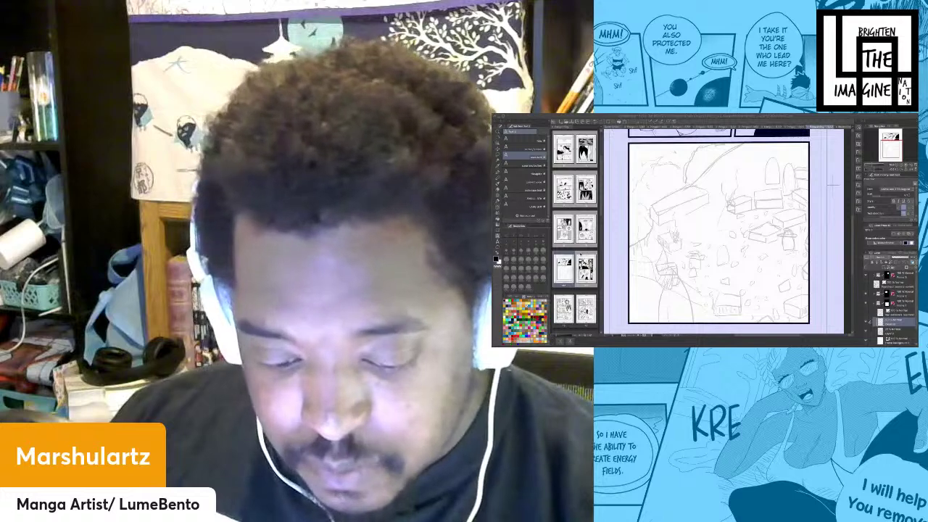
- Look over the inside cover and page 3, and inspect the Chapter 2 cover page artwork up close
drag(601, 190, 601, 151)
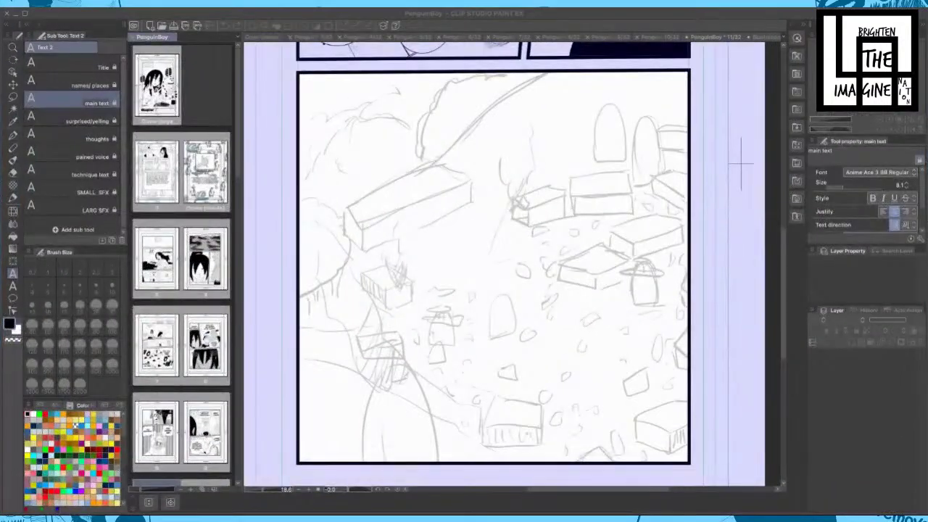
click(260, 36)
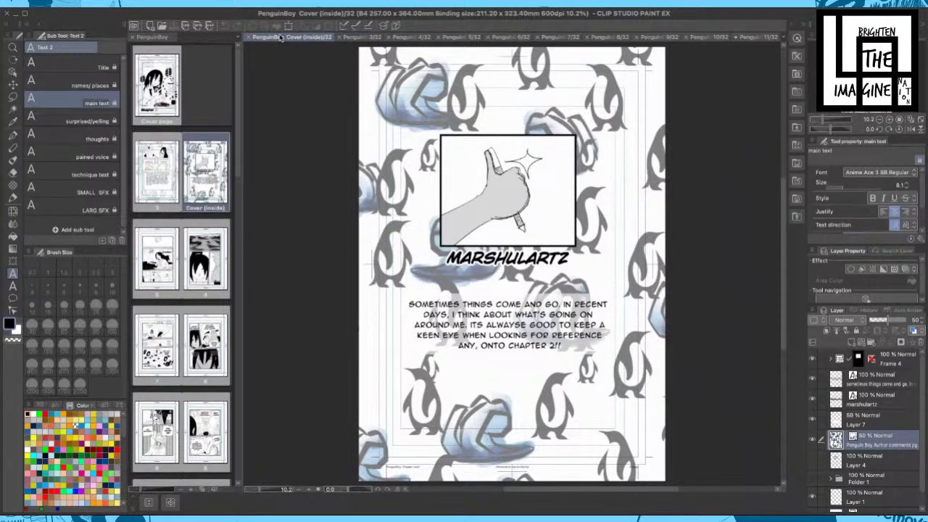
click(357, 37)
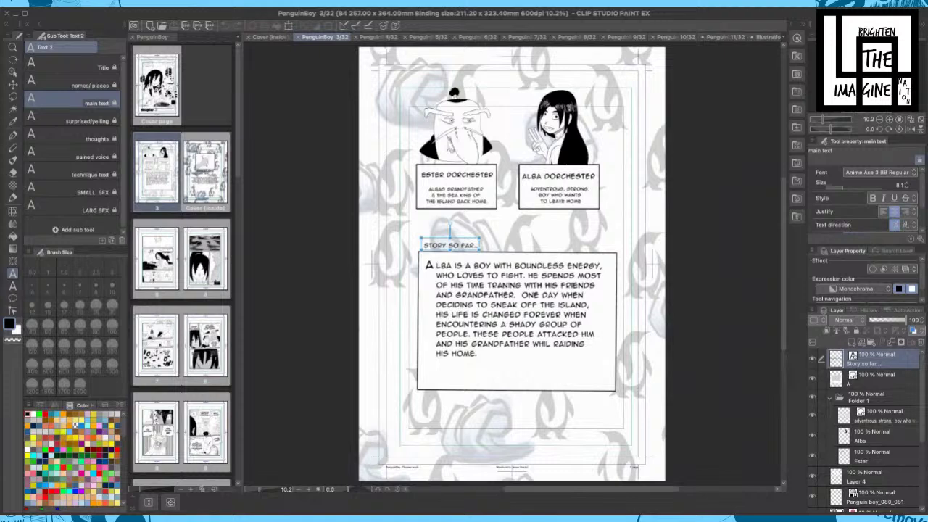
double_click(170, 93)
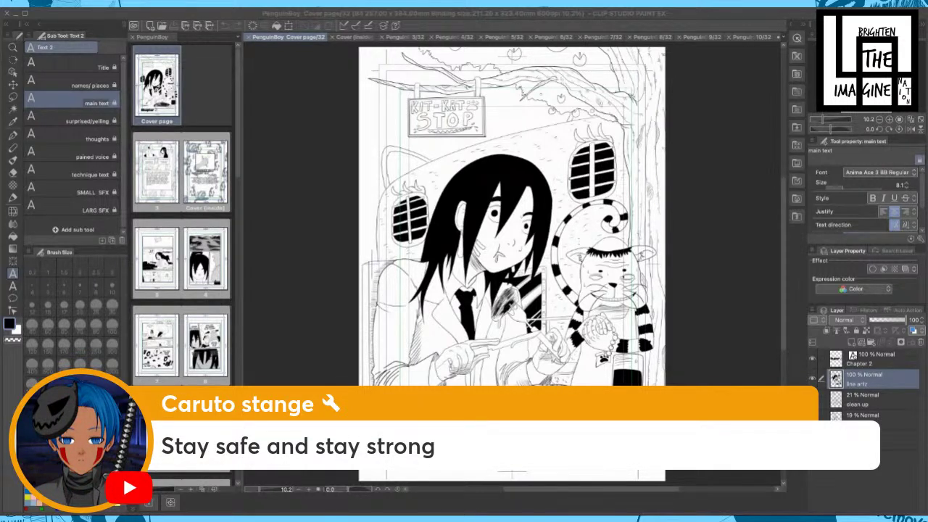
scroll(573, 195, up, 4)
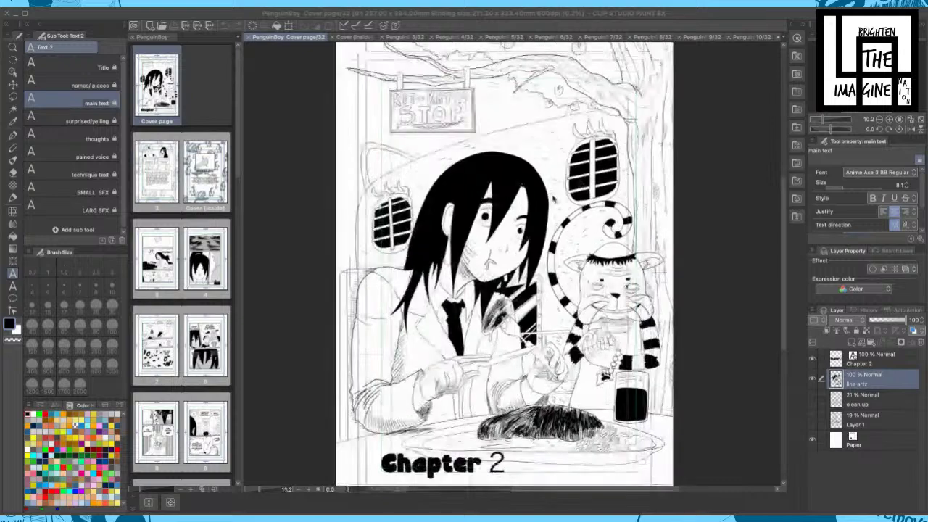
scroll(550, 203, up, 1)
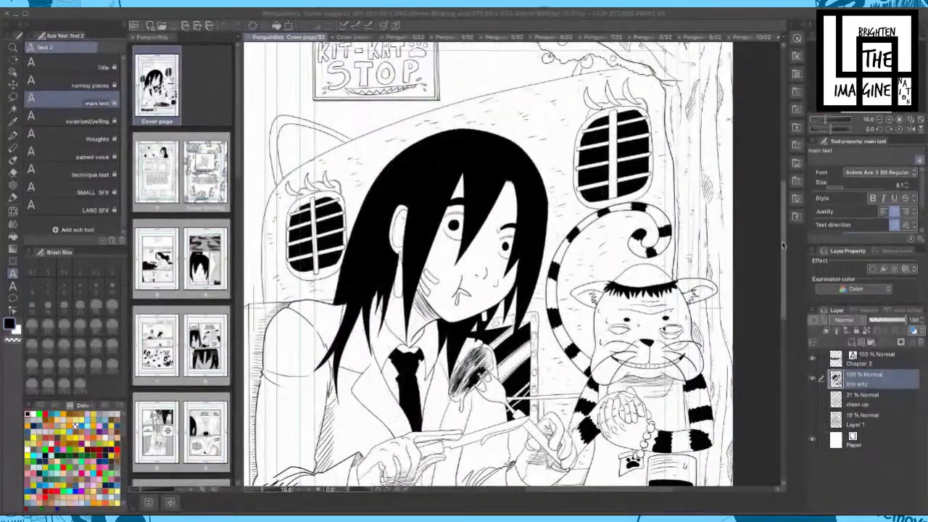
drag(783, 246, 782, 277)
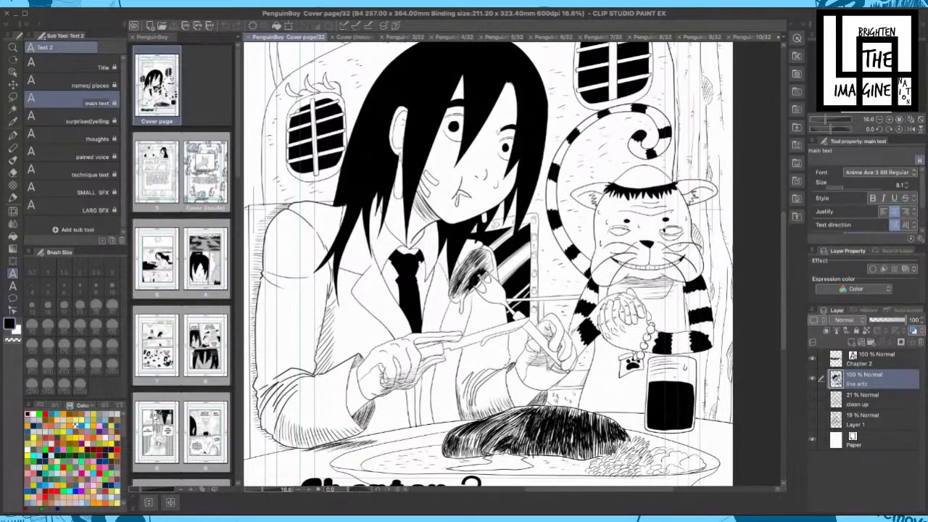